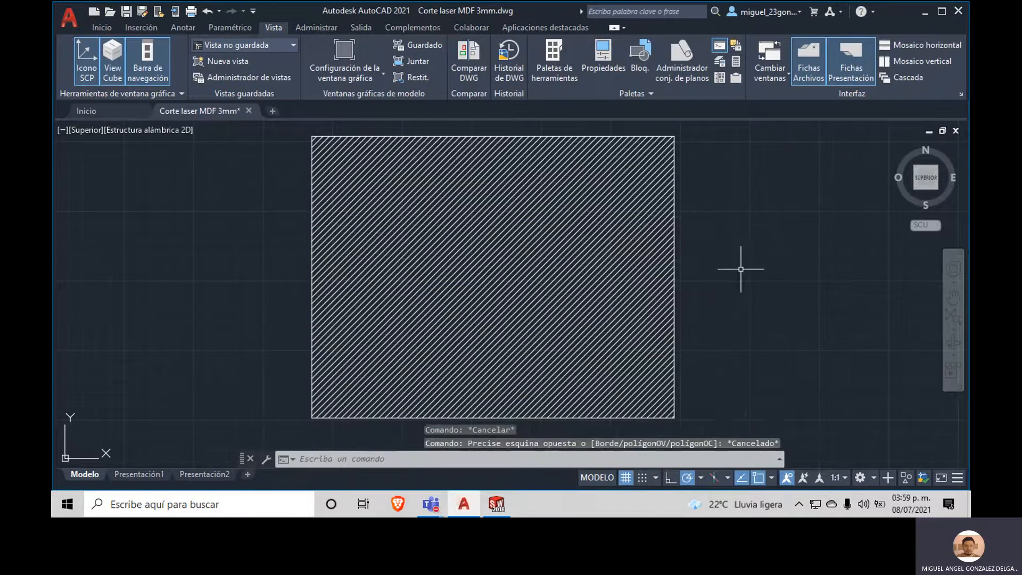
Step: Erase the hatched rectangle and the leftover hatch fragments beside the laser-cut layout
{"action": "mouse_move", "coordinate": [743, 154]}
{"action": "left_mouse_down"}
{"action": "mouse_move", "coordinate": [663, 318]}
{"action": "mouse_move", "coordinate": [468, 319]}
{"action": "mouse_move", "coordinate": [349, 240]}
{"action": "mouse_move", "coordinate": [347, 224]}
{"action": "left_mouse_up"}
{"action": "key", "text": "Delete"}
{"action": "mouse_move", "coordinate": [775, 230]}
{"action": "left_mouse_down"}
{"action": "mouse_move", "coordinate": [719, 377]}
{"action": "mouse_move", "coordinate": [493, 238]}
{"action": "mouse_move", "coordinate": [504, 204]}
{"action": "left_mouse_up"}
{"action": "key", "text": "Delete"}
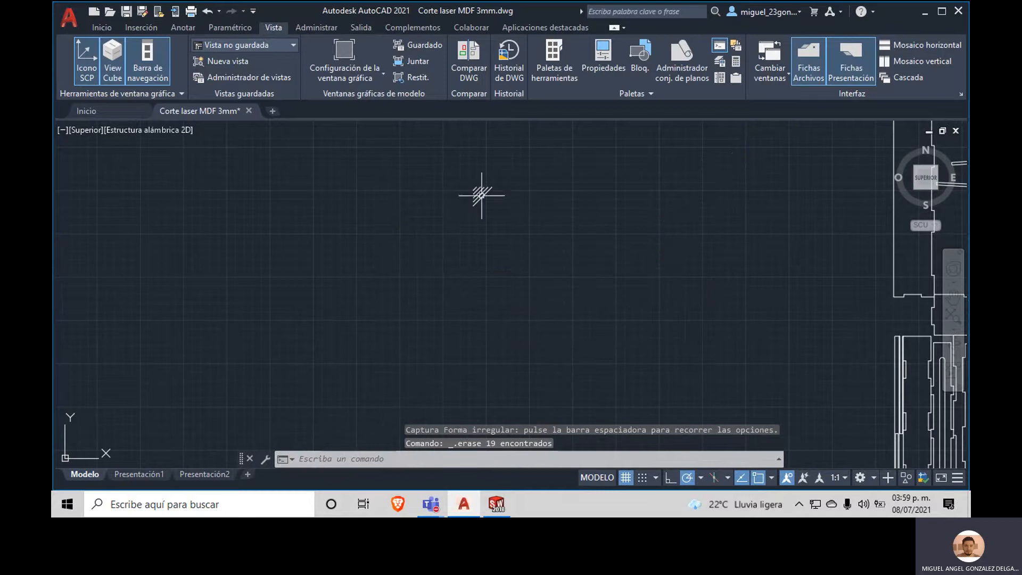
{"action": "left_click", "coordinate": [540, 155]}
{"action": "left_click", "coordinate": [421, 239]}
{"action": "key", "text": "Delete"}
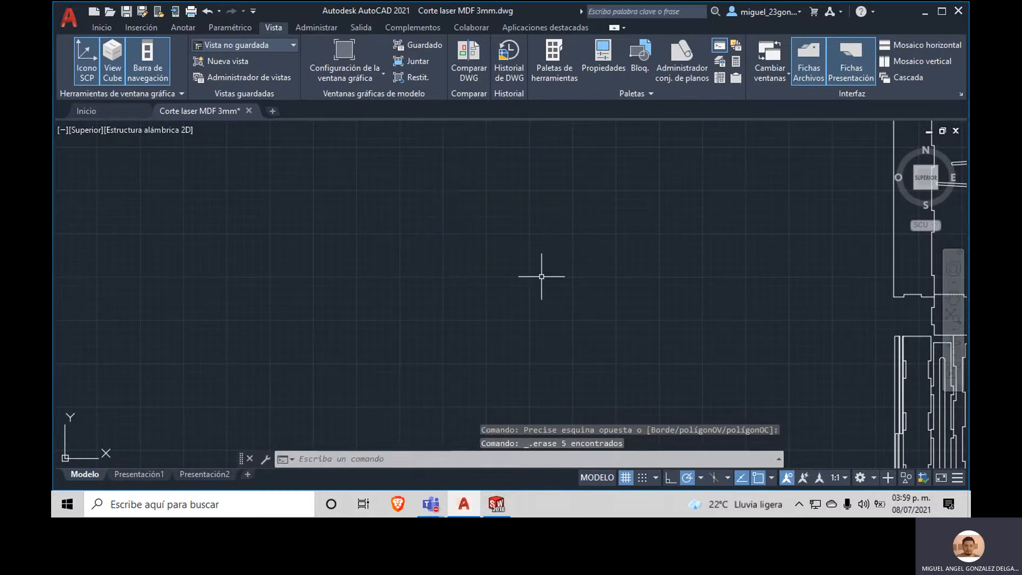
{"action": "scroll", "coordinate": [634, 278], "scroll_direction": "down", "scroll_amount": 2}
{"action": "middle_click_drag", "start_coordinate": [660, 294], "coordinate": [207, 267]}
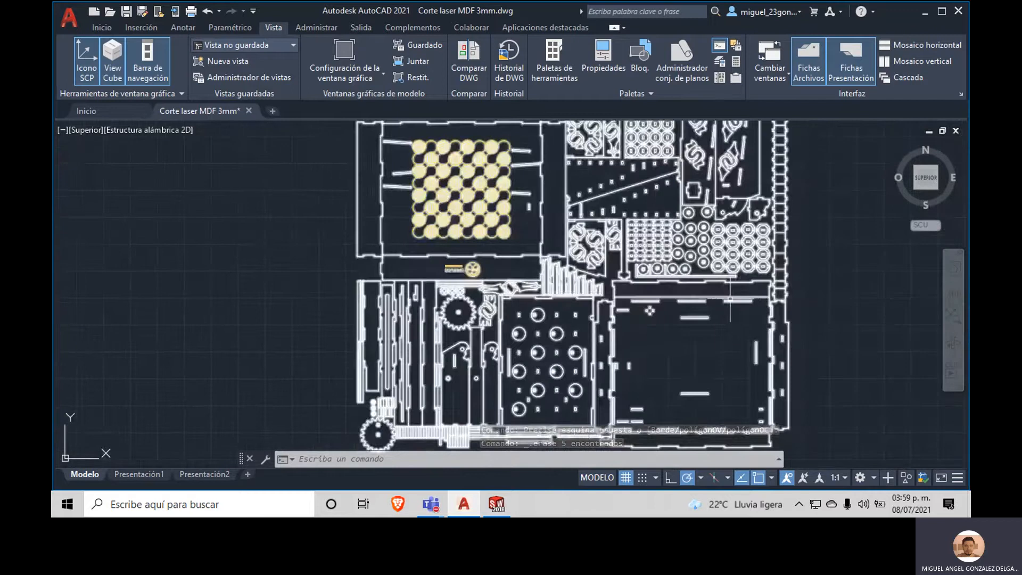
{"action": "middle_click_drag", "start_coordinate": [700, 314], "coordinate": [565, 290]}
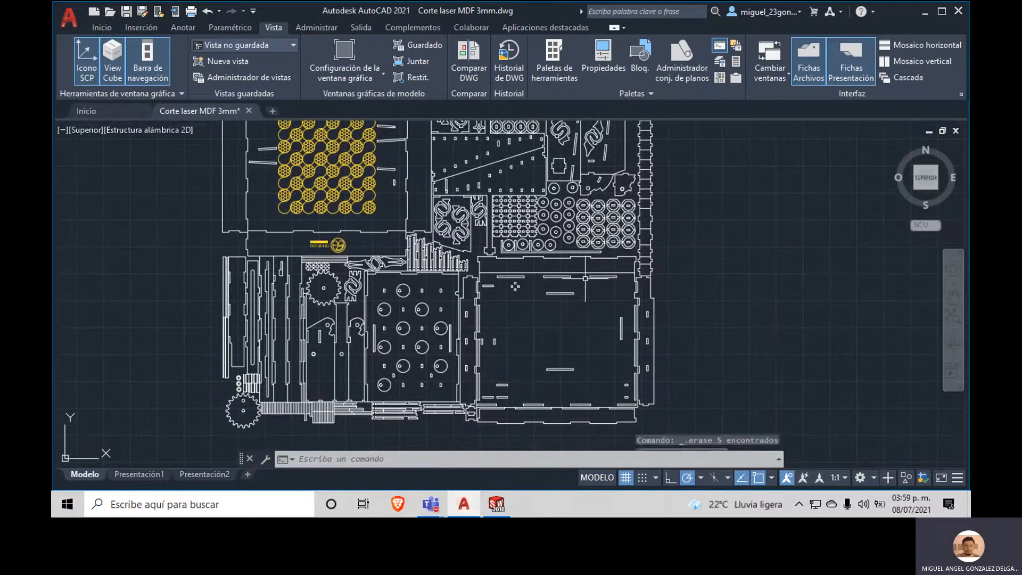
{"action": "right_click", "coordinate": [589, 248]}
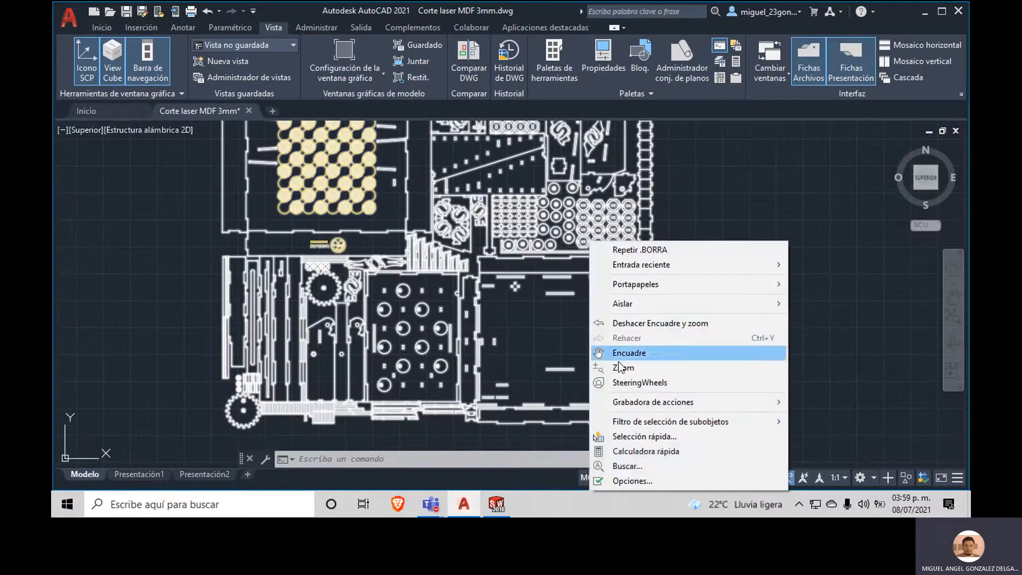
{"action": "mouse_move", "coordinate": [701, 302]}
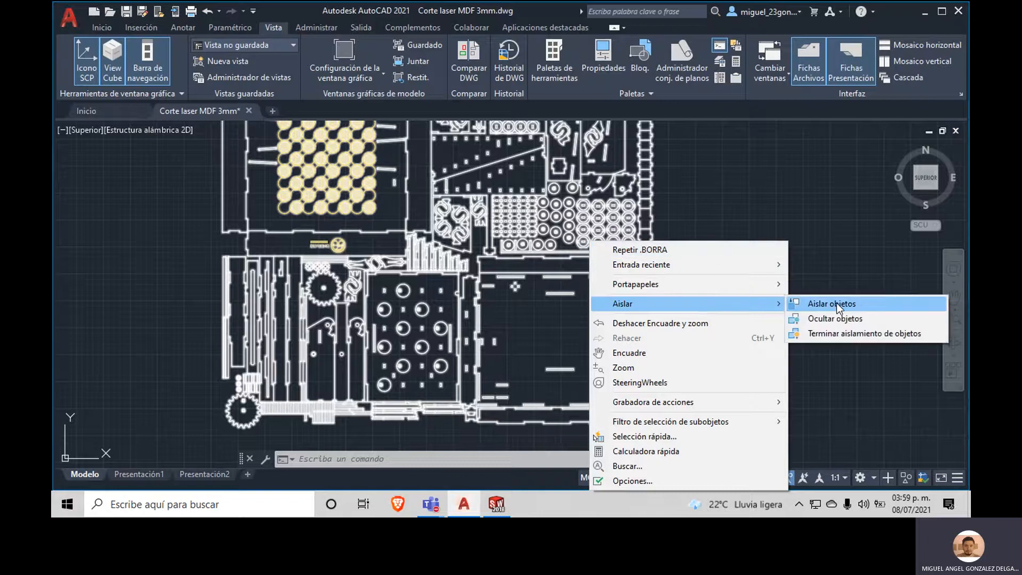
{"action": "left_click", "coordinate": [837, 304]}
{"action": "key", "text": "Escape"}
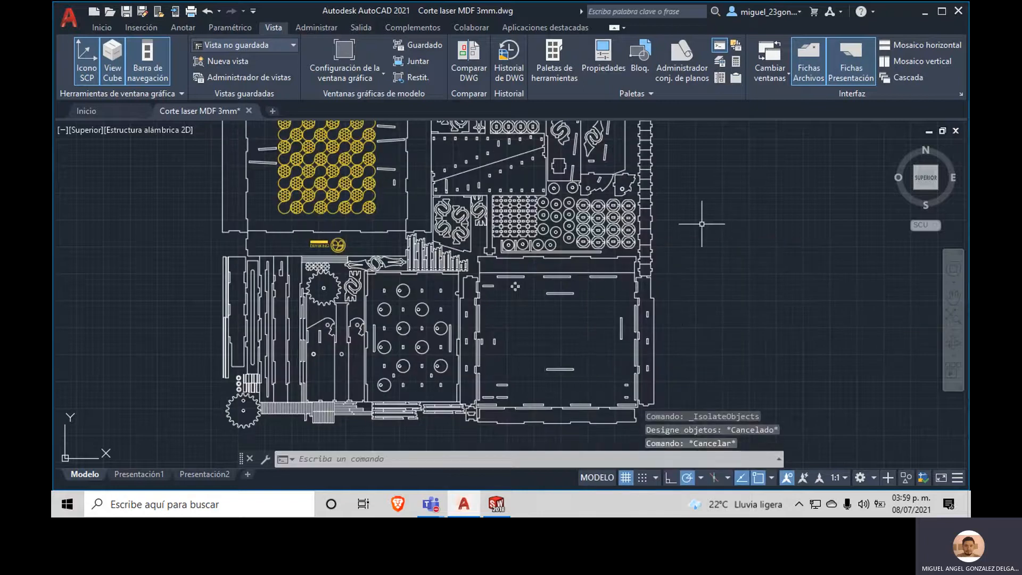
{"action": "key", "text": "ctrl+a"}
{"action": "key", "text": "Escape"}
{"action": "key", "text": "Escape"}
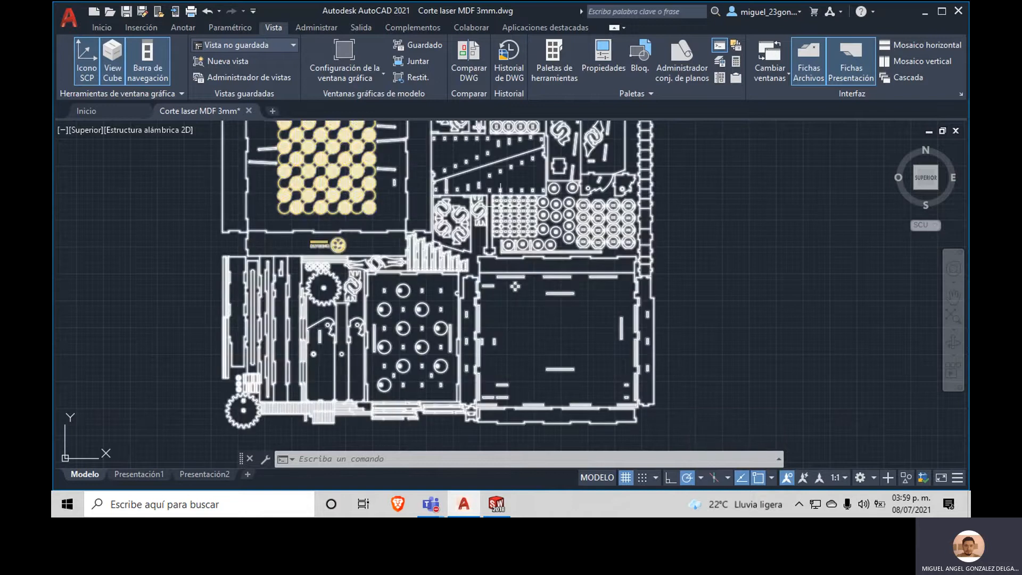
Step: Start a plot of the model and set the shaded viewport quality to Máximo
{"action": "middle_click_drag", "start_coordinate": [479, 251], "coordinate": [517, 274]}
{"action": "scroll", "coordinate": [499, 279], "scroll_direction": "down", "scroll_amount": 2}
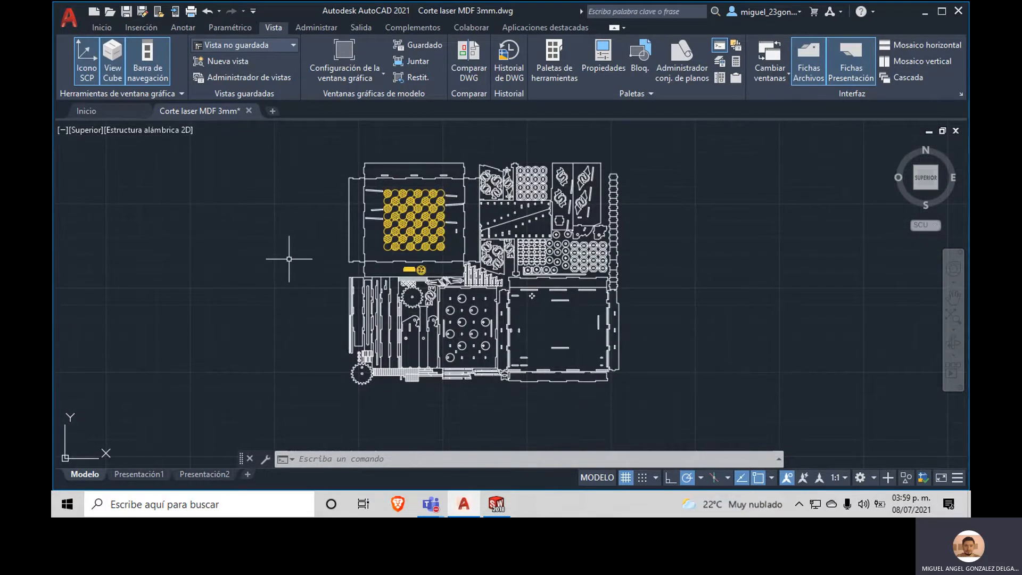
{"action": "middle_click_drag", "start_coordinate": [333, 290], "coordinate": [350, 312]}
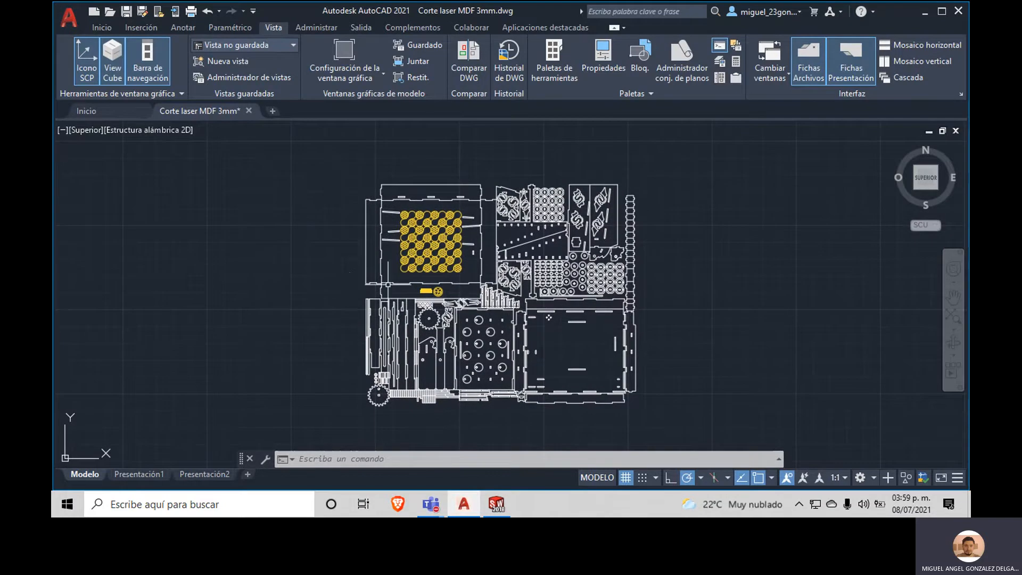
{"action": "middle_click_drag", "start_coordinate": [585, 301], "coordinate": [555, 294]}
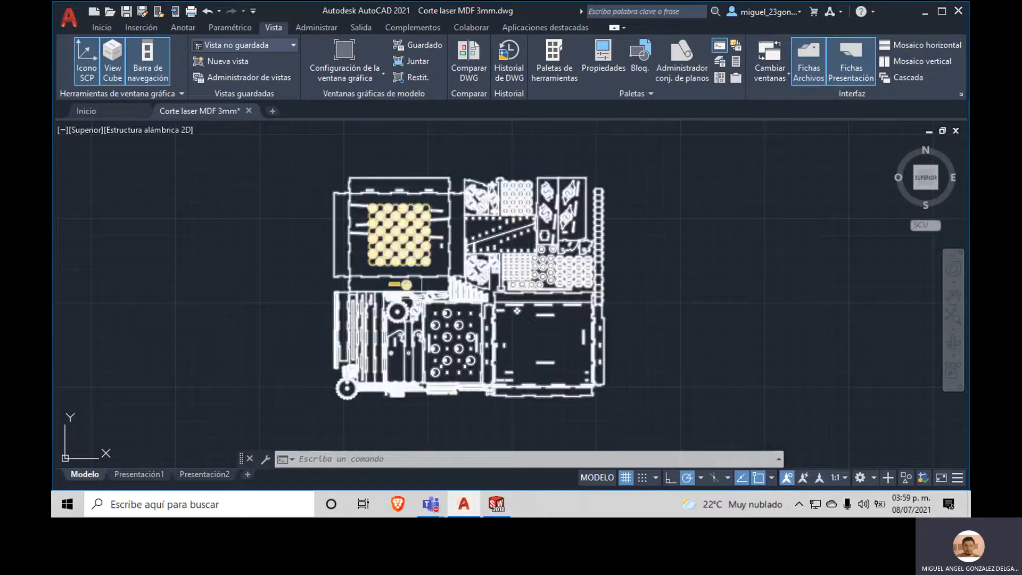
{"action": "scroll", "coordinate": [469, 294], "scroll_direction": "down", "scroll_amount": 2}
{"action": "scroll", "coordinate": [478, 297], "scroll_direction": "up", "scroll_amount": 4}
{"action": "scroll", "coordinate": [479, 298], "scroll_direction": "down", "scroll_amount": 2}
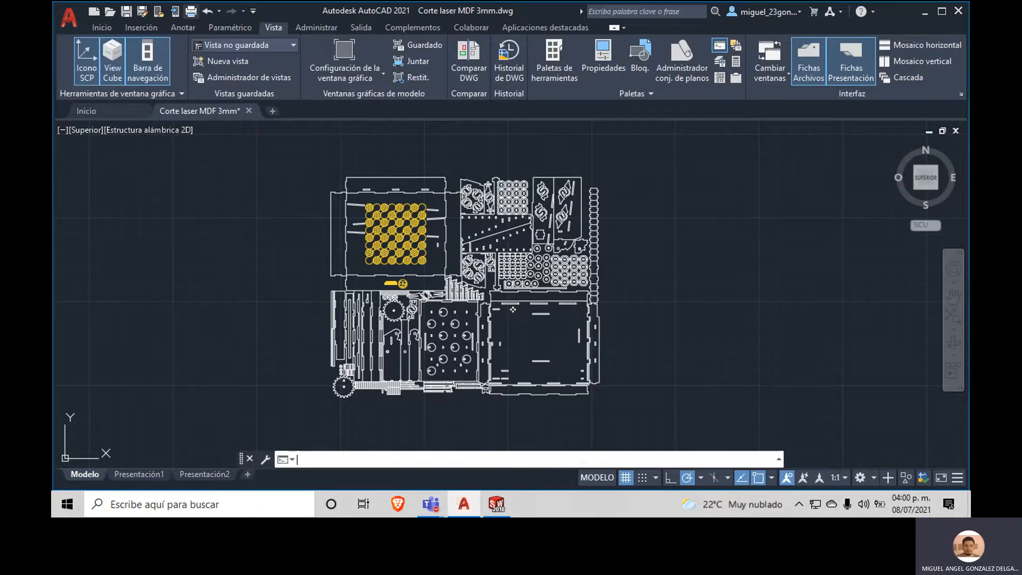
{"action": "left_click", "coordinate": [191, 11]}
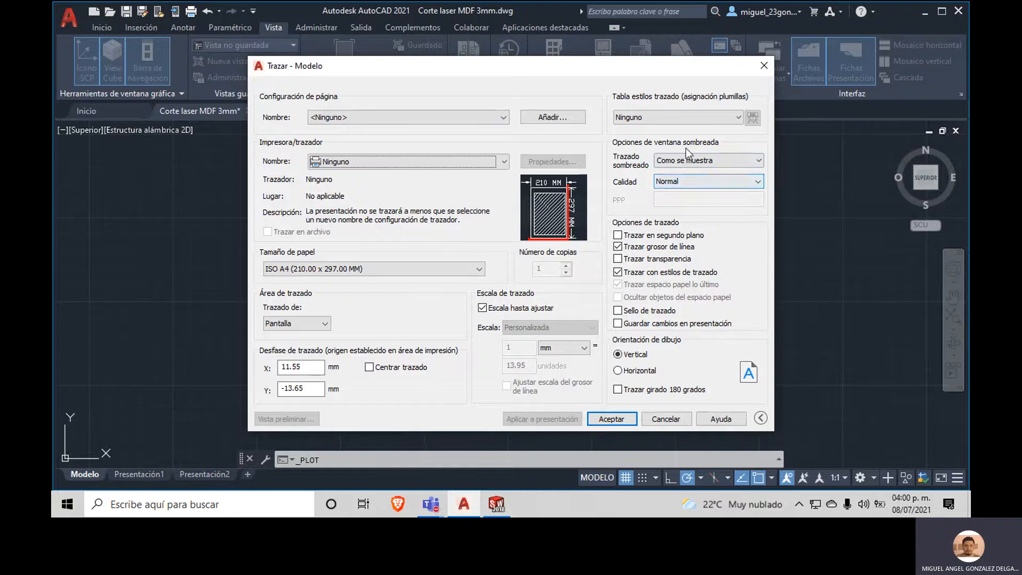
{"action": "left_click", "coordinate": [711, 181]}
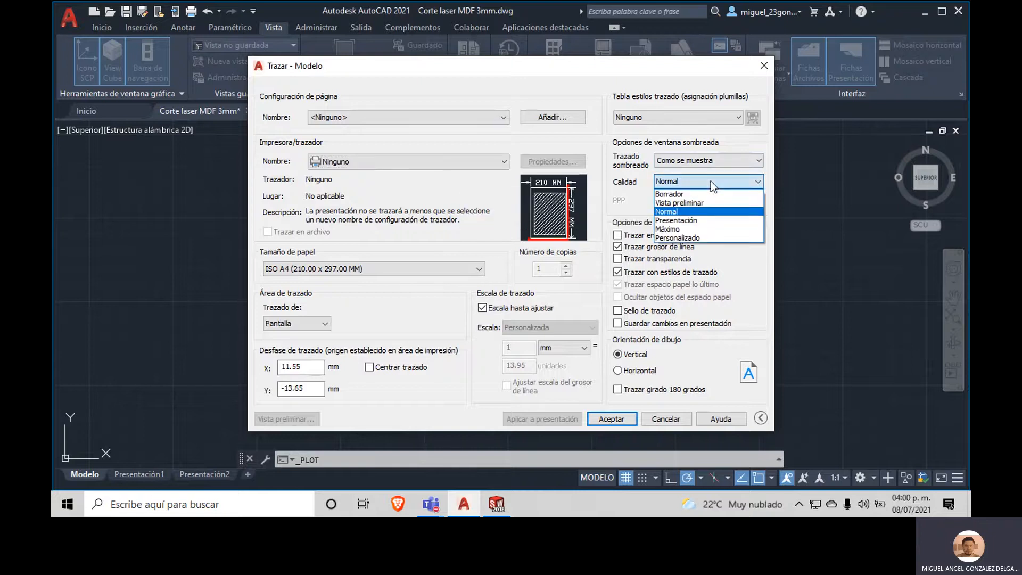
{"action": "left_click", "coordinate": [698, 228]}
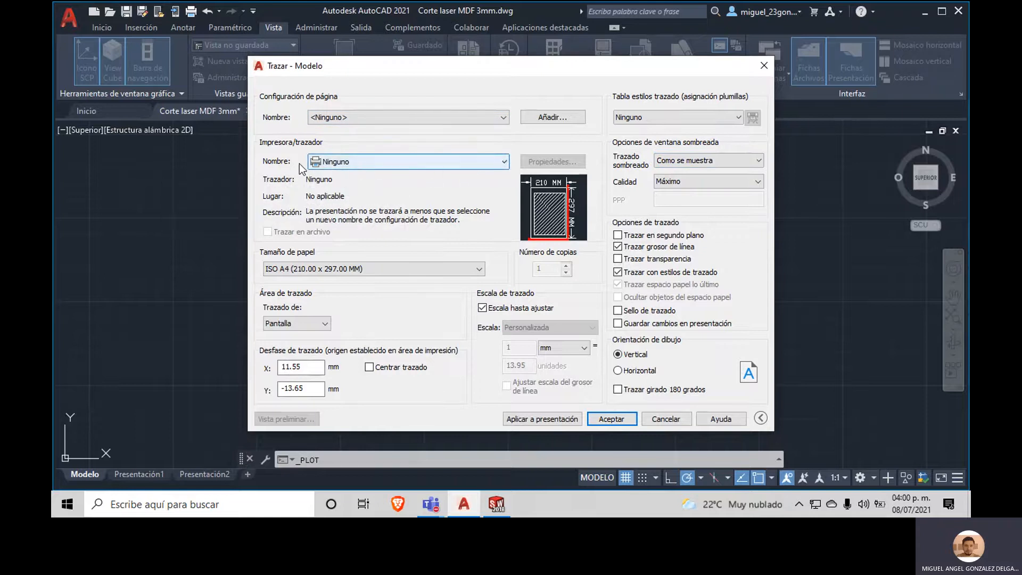
Step: Choose the PublishToWeb PNG.pc3 plotter, using a custom paper size that is added to the plotter configuration
{"action": "left_click", "coordinate": [503, 163]}
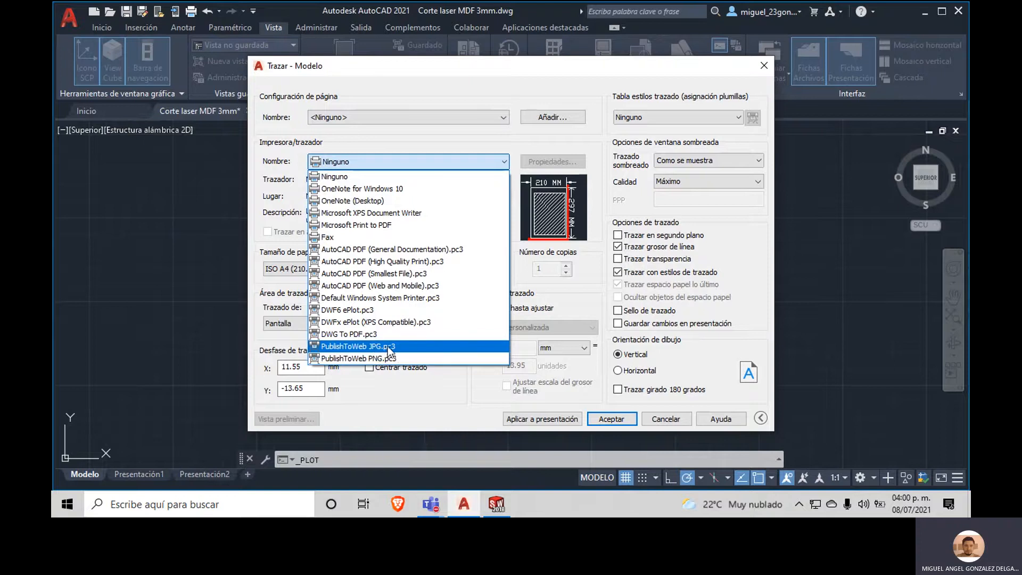
{"action": "left_click", "coordinate": [393, 359]}
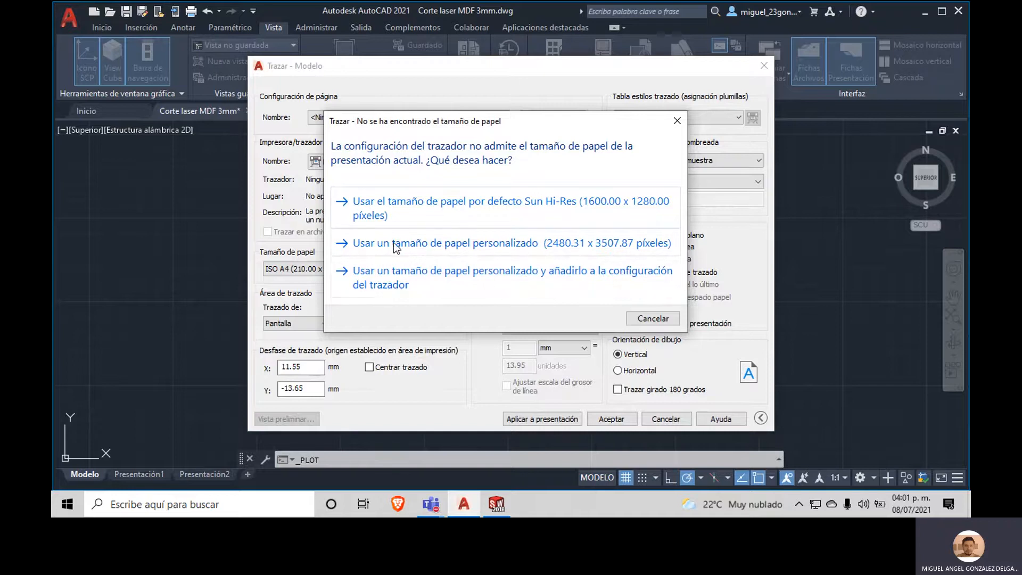
{"action": "left_click", "coordinate": [424, 282]}
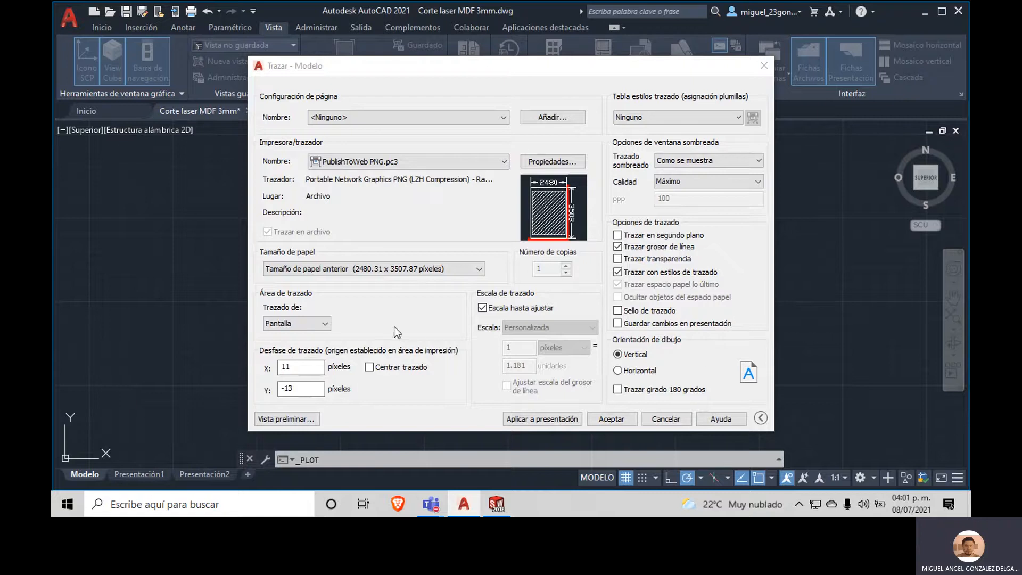
Step: Set the plot area to a window enclosing the whole laser-cut layout
{"action": "left_click", "coordinate": [324, 324]}
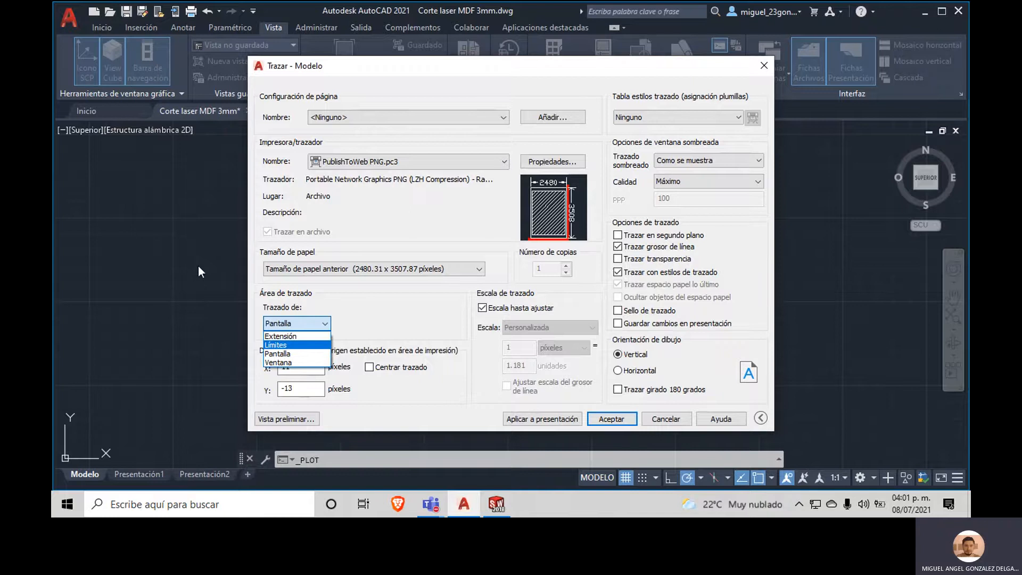
{"action": "left_click", "coordinate": [282, 363]}
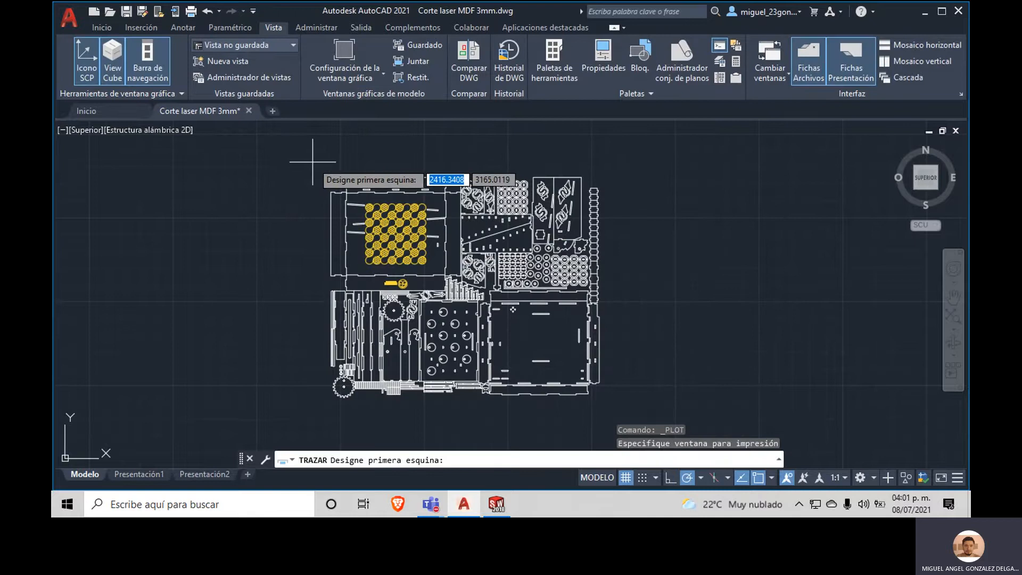
{"action": "left_click", "coordinate": [312, 162]}
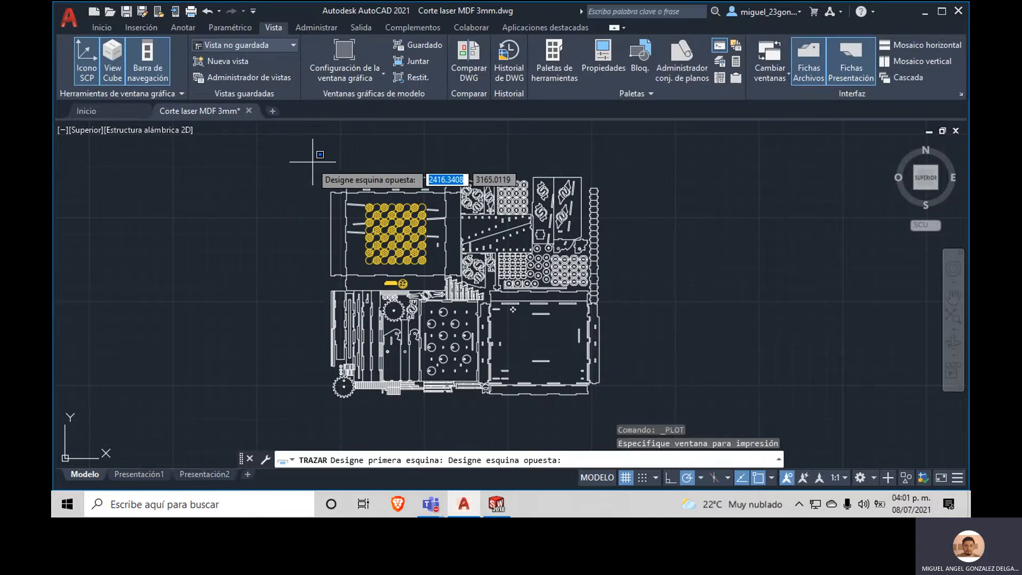
{"action": "left_click", "coordinate": [612, 404]}
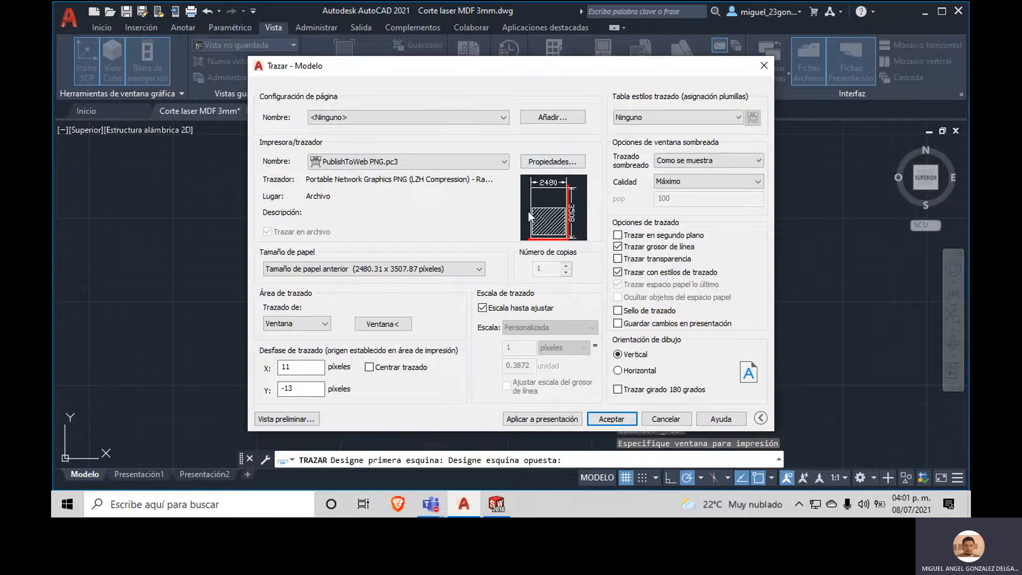
Step: Set the drawing orientation to horizontal and centre the plot on the paper
{"action": "mouse_move", "coordinate": [524, 196]}
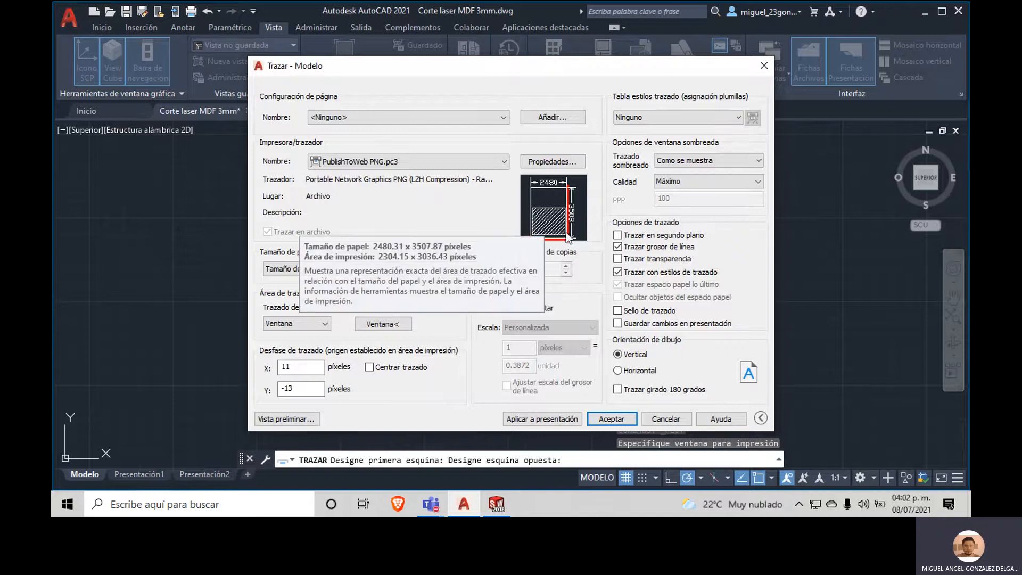
{"action": "left_click", "coordinate": [623, 372]}
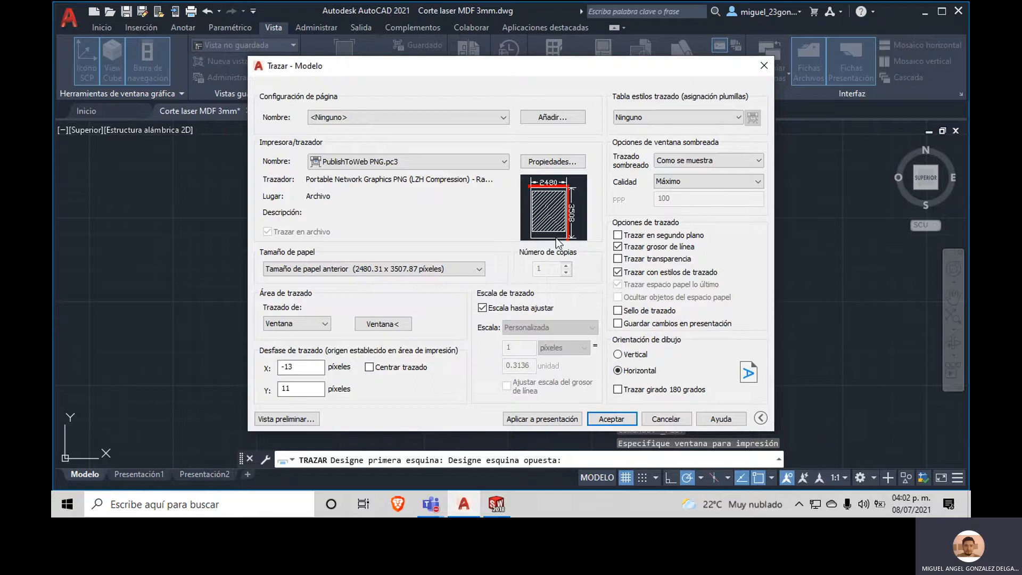
{"action": "left_click", "coordinate": [369, 367]}
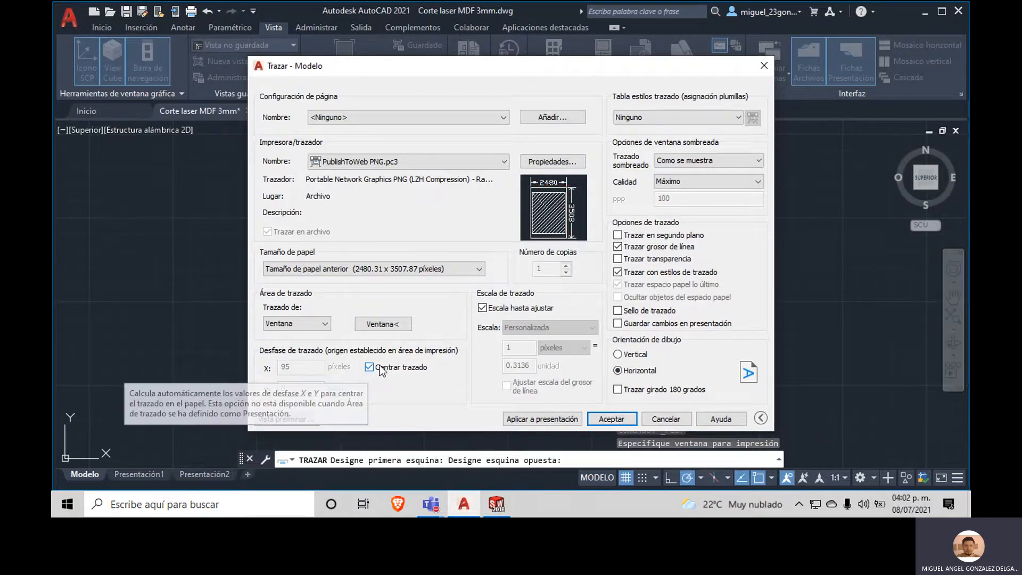
Step: Run the plot and save it to the desktop as Corte laser MDF 3mm-Modelo.png
{"action": "left_click", "coordinate": [603, 418]}
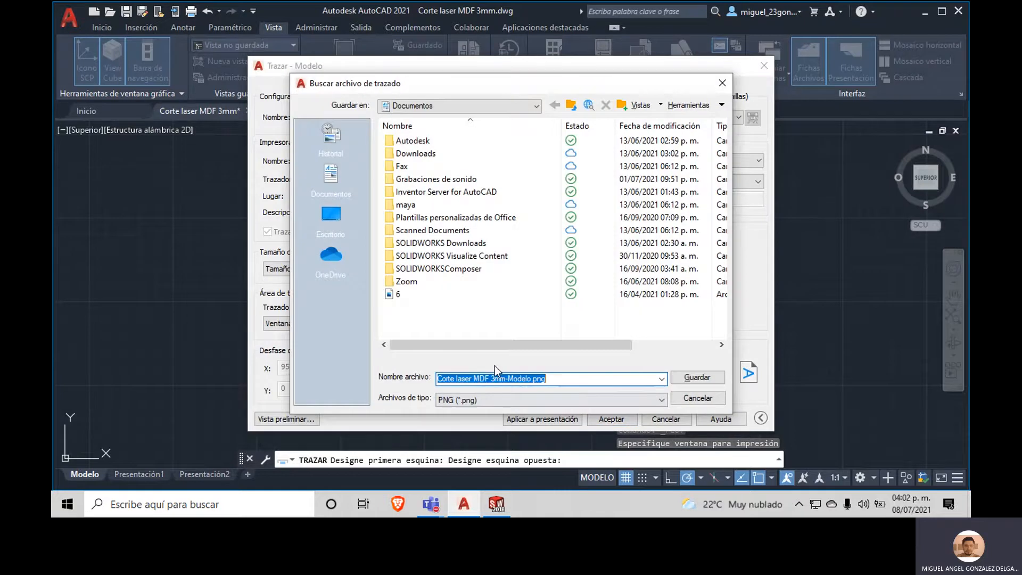
{"action": "left_click", "coordinate": [331, 218]}
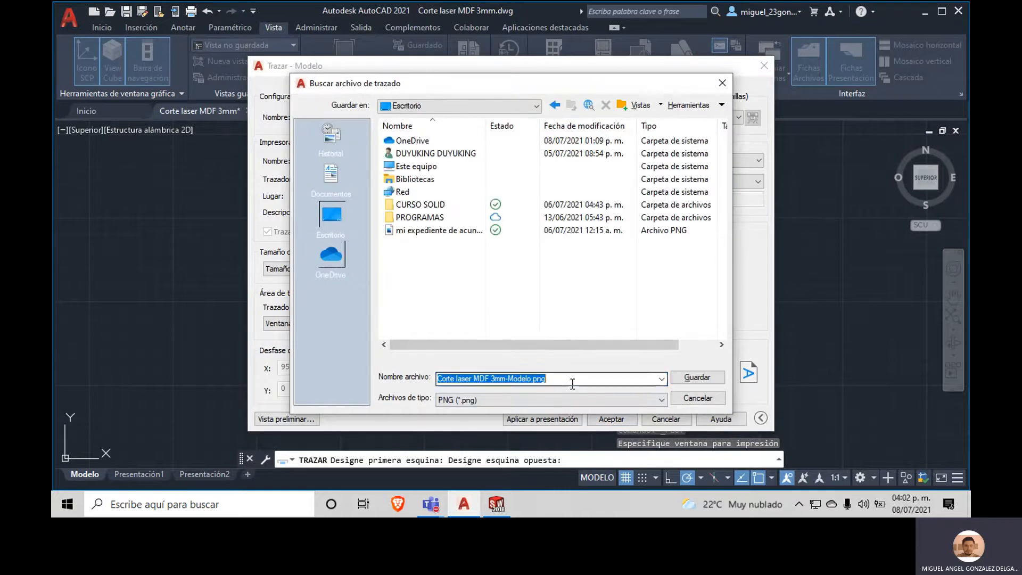
{"action": "left_click", "coordinate": [570, 380]}
{"action": "left_click", "coordinate": [699, 378]}
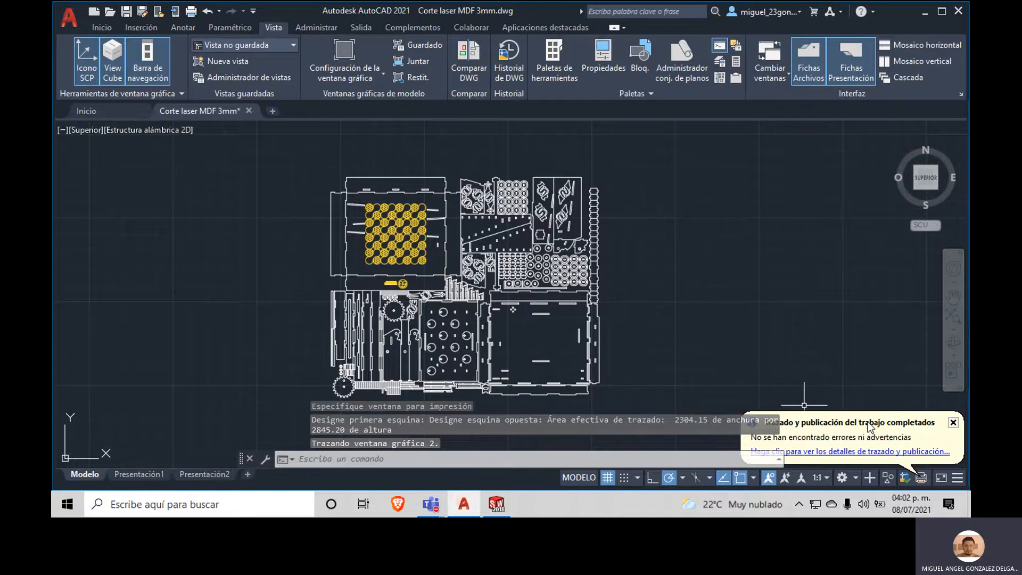
Step: Open the exported Corte laser MDF 3mm-Modelo.png from the desktop in Photos and examine the line quality of the S-shaped parts up close
{"action": "left_click", "coordinate": [924, 11]}
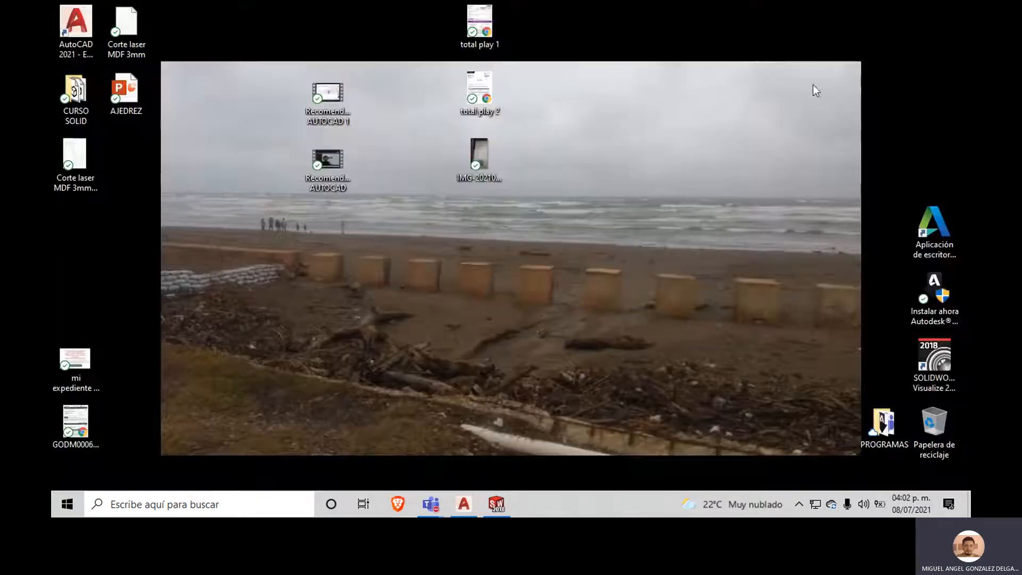
{"action": "double_click", "coordinate": [91, 179]}
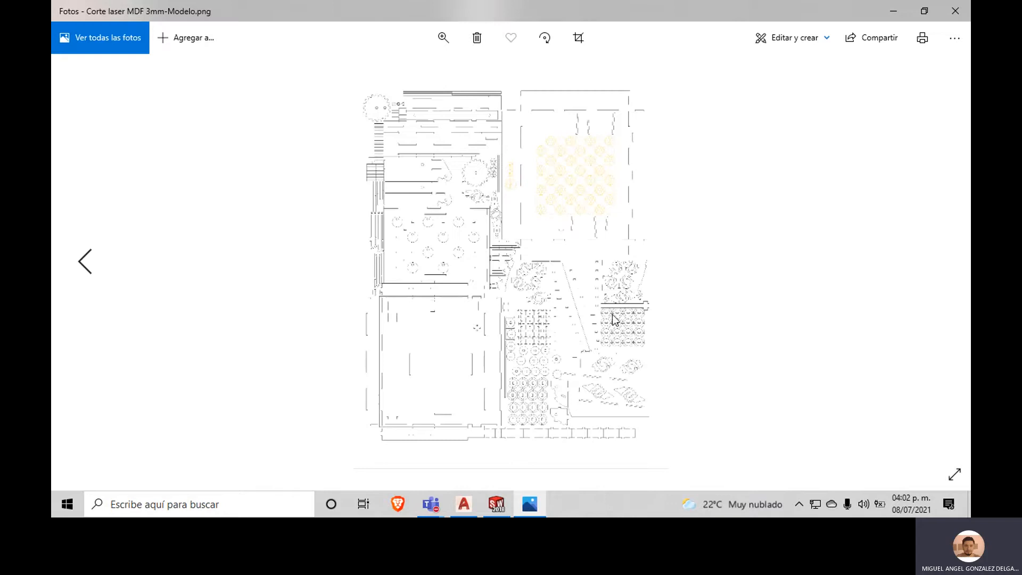
{"action": "left_click", "coordinate": [446, 36]}
{"action": "left_click_drag", "start_coordinate": [379, 73], "coordinate": [429, 73]}
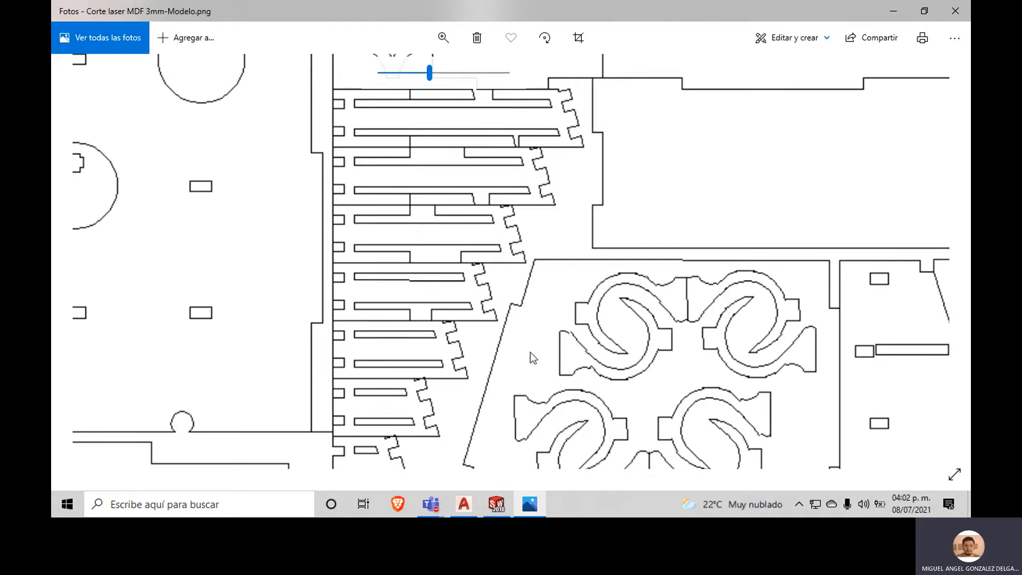
{"action": "left_click_drag", "start_coordinate": [581, 336], "coordinate": [353, 302]}
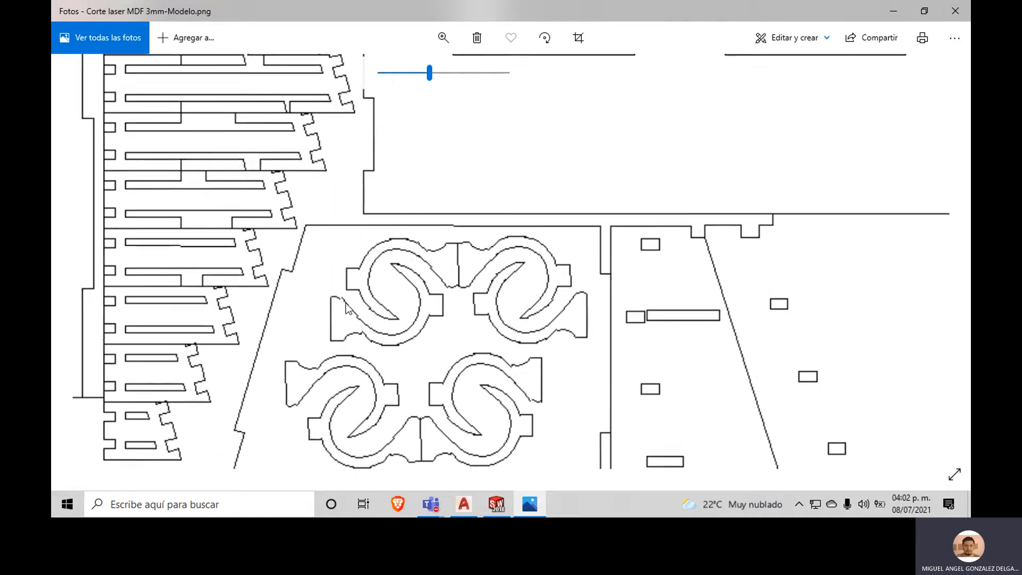
{"action": "left_click_drag", "start_coordinate": [498, 365], "coordinate": [498, 229]}
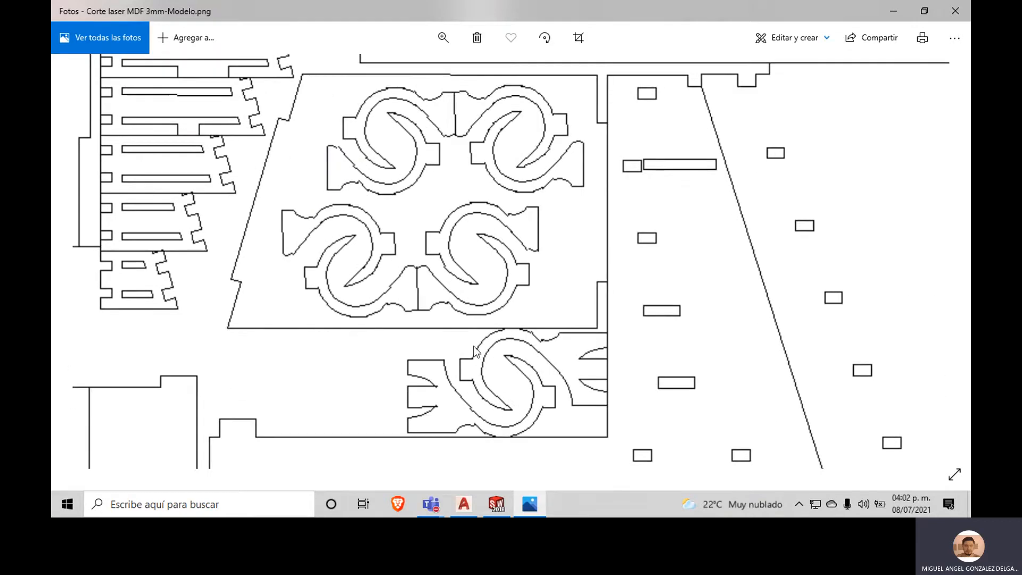
{"action": "left_click", "coordinate": [446, 38]}
{"action": "left_click_drag", "start_coordinate": [429, 71], "coordinate": [480, 73]}
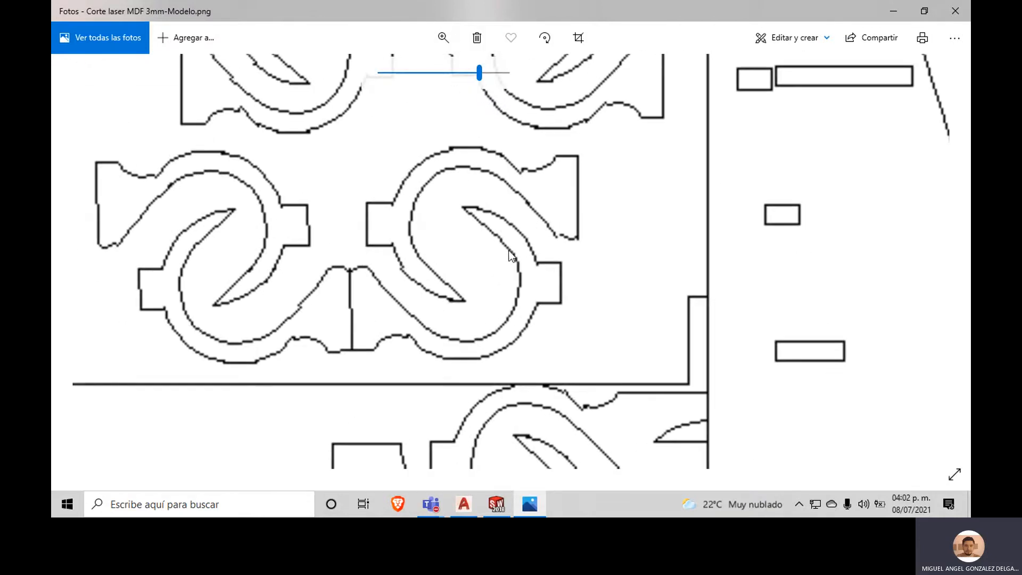
{"action": "left_click_drag", "start_coordinate": [356, 341], "coordinate": [625, 296]}
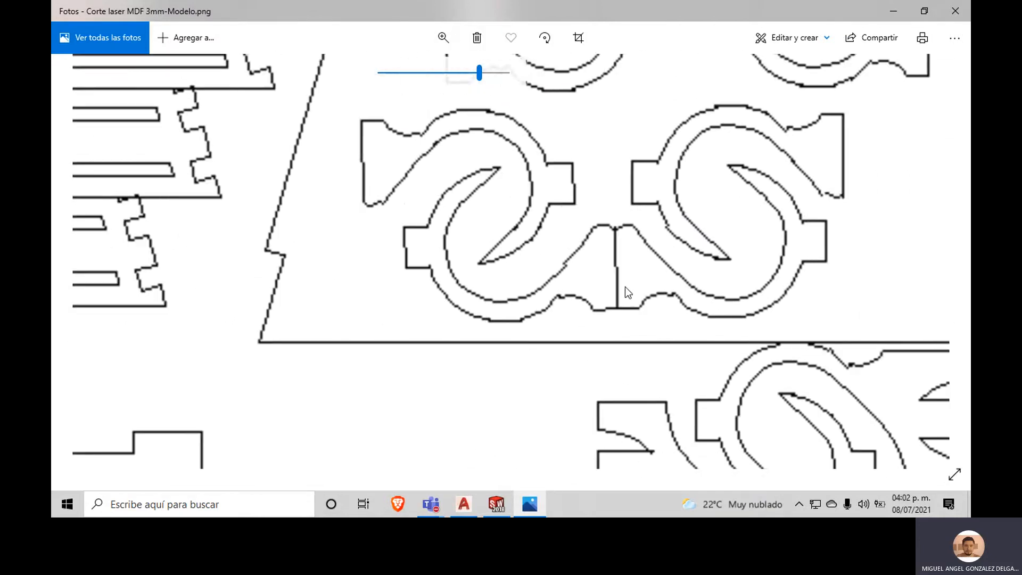
Step: Examine the exported PNG at a zoom level of 17 across the box panels, gears and honeycomb engraving
{"action": "left_click", "coordinate": [446, 39]}
{"action": "left_click_drag", "start_coordinate": [445, 72], "coordinate": [401, 73]}
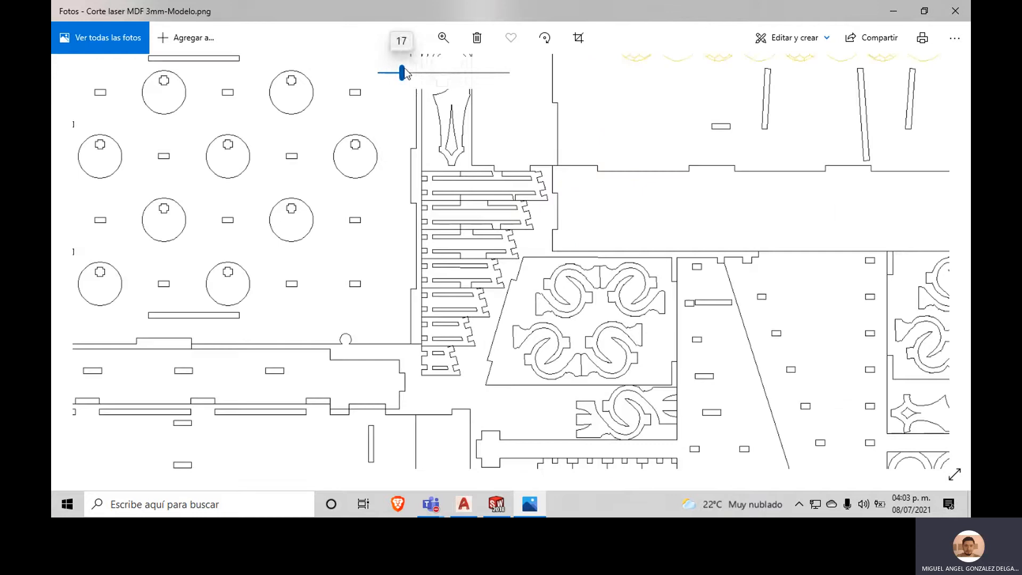
{"action": "left_click_drag", "start_coordinate": [393, 165], "coordinate": [649, 325]}
{"action": "left_click_drag", "start_coordinate": [377, 202], "coordinate": [424, 409]}
{"action": "left_click_drag", "start_coordinate": [587, 249], "coordinate": [596, 414]}
{"action": "left_click_drag", "start_coordinate": [606, 271], "coordinate": [614, 328]}
{"action": "mouse_move", "coordinate": [689, 341]}
{"action": "left_mouse_down"}
{"action": "mouse_move", "coordinate": [642, 322]}
{"action": "mouse_move", "coordinate": [680, 324]}
{"action": "left_mouse_up"}
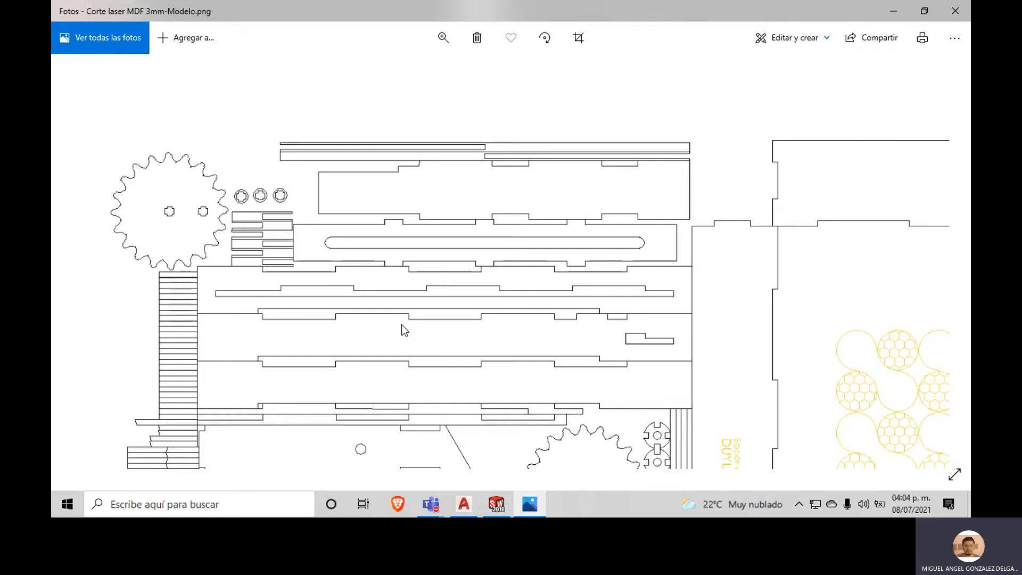
{"action": "left_click_drag", "start_coordinate": [766, 339], "coordinate": [483, 365]}
{"action": "left_click_drag", "start_coordinate": [738, 375], "coordinate": [567, 340]}
{"action": "left_click_drag", "start_coordinate": [618, 423], "coordinate": [623, 285]}
{"action": "left_click_drag", "start_coordinate": [637, 399], "coordinate": [659, 229]}
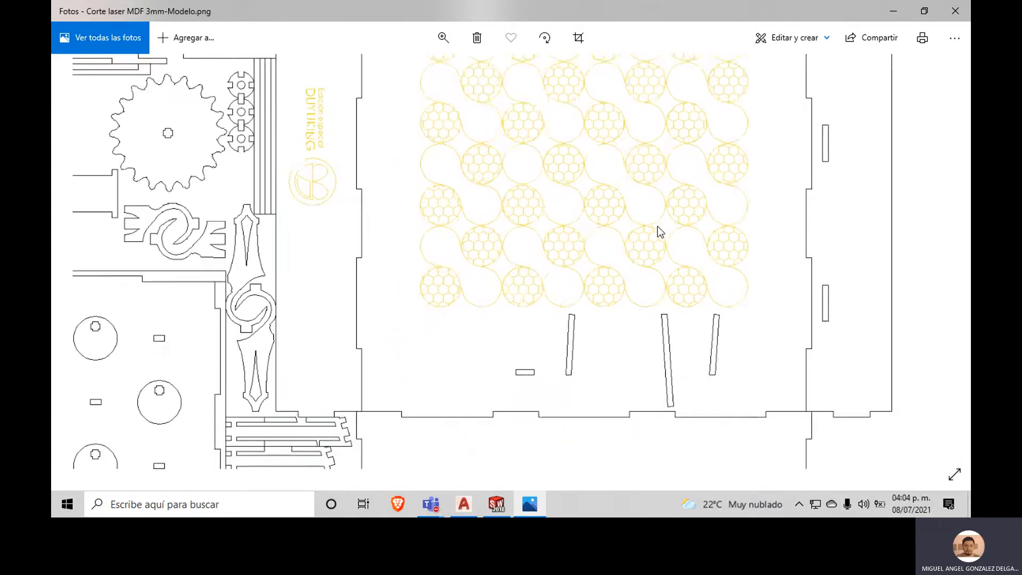
{"action": "left_click_drag", "start_coordinate": [472, 353], "coordinate": [664, 232]}
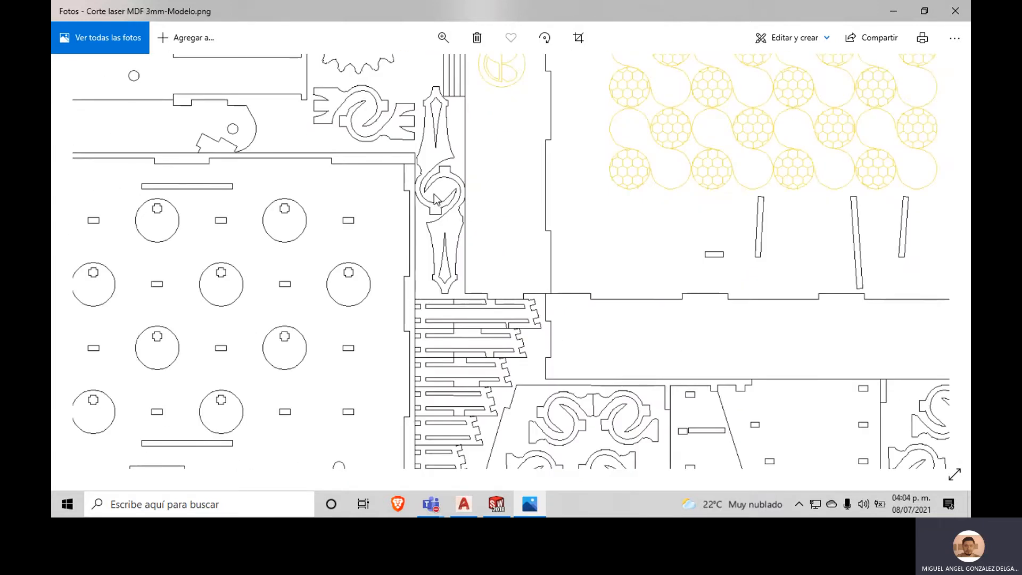
Step: Enlarge the PNG to a zoom level of 76 and inspect the S-shaped part with pointed ends for jagged curves
{"action": "left_click", "coordinate": [433, 46]}
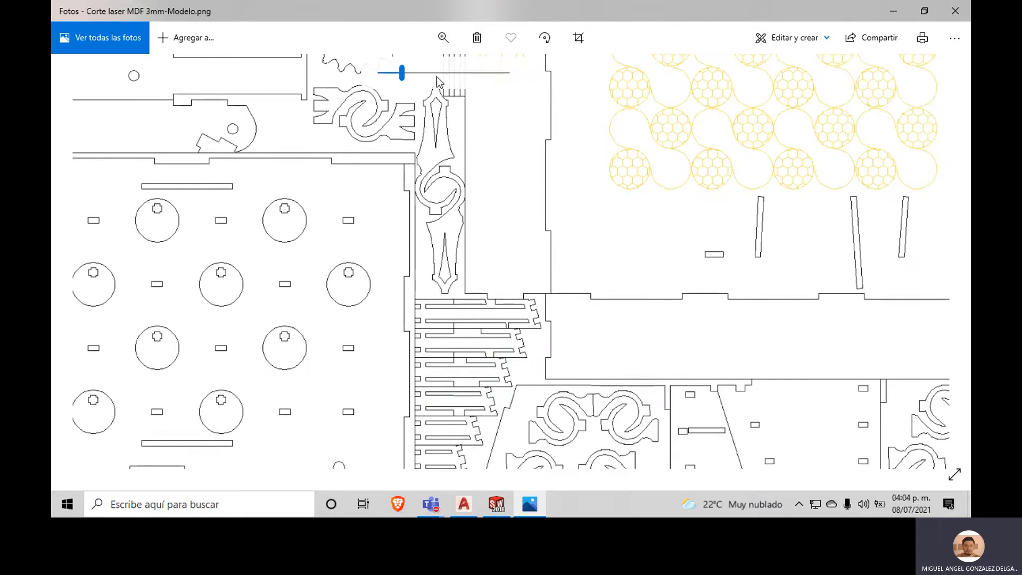
{"action": "left_click_drag", "start_coordinate": [398, 75], "coordinate": [475, 80]}
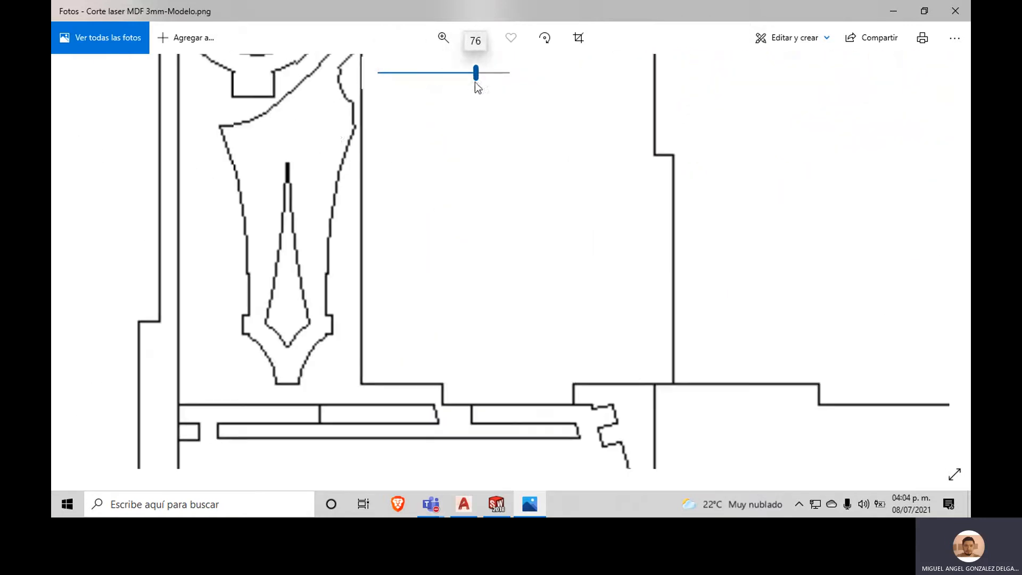
{"action": "left_click_drag", "start_coordinate": [351, 156], "coordinate": [467, 343]}
{"action": "left_click_drag", "start_coordinate": [405, 271], "coordinate": [344, 311]}
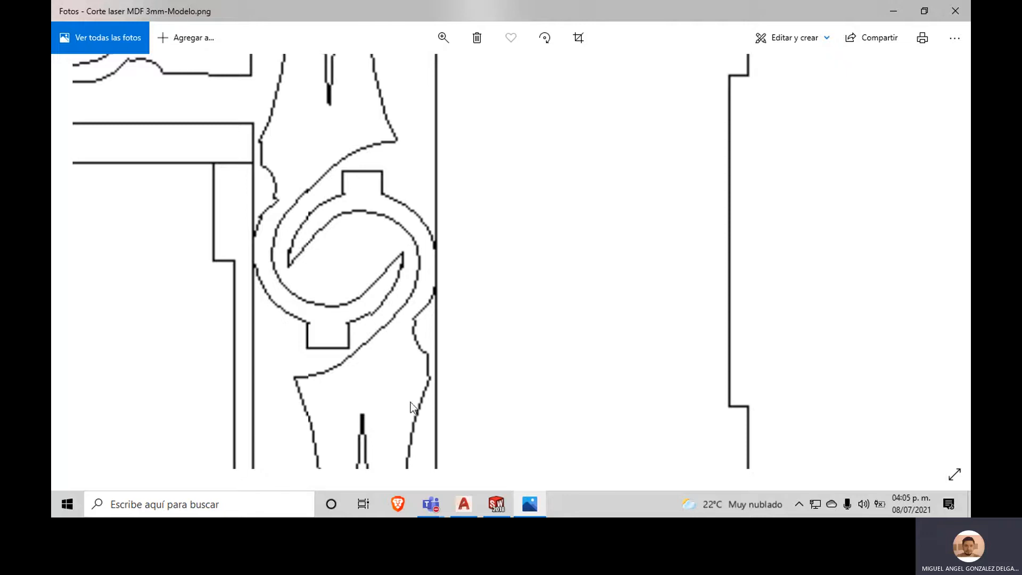
Step: Switch to AutoCAD and examine the curves of an S-shaped part up close in the Corte laser MDF 3mm drawing
{"action": "left_click", "coordinate": [463, 504]}
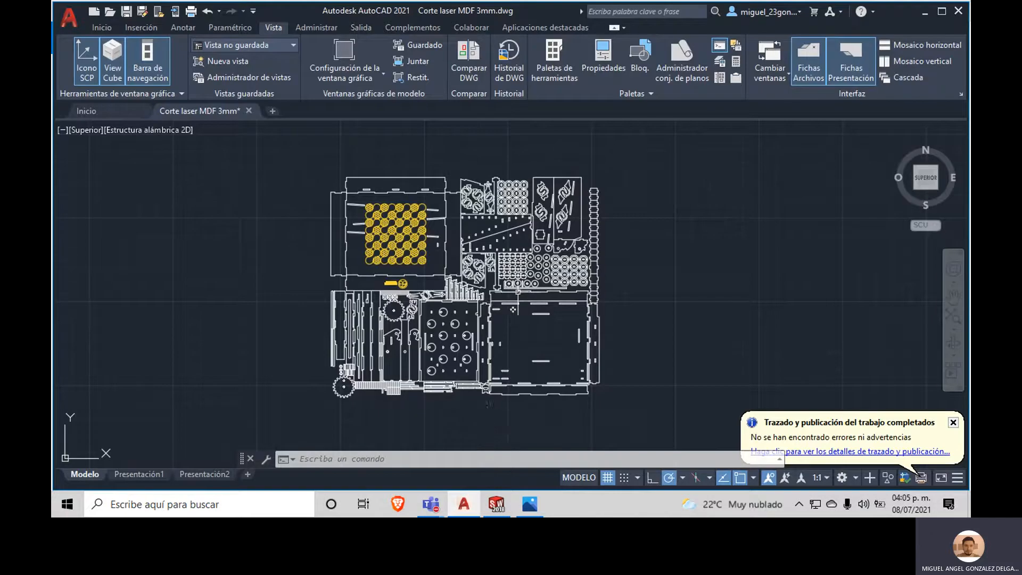
{"action": "scroll", "coordinate": [517, 308], "scroll_direction": "down", "scroll_amount": 4}
{"action": "scroll", "coordinate": [514, 298], "scroll_direction": "up", "scroll_amount": 8}
{"action": "scroll", "coordinate": [570, 208], "scroll_direction": "up", "scroll_amount": 6}
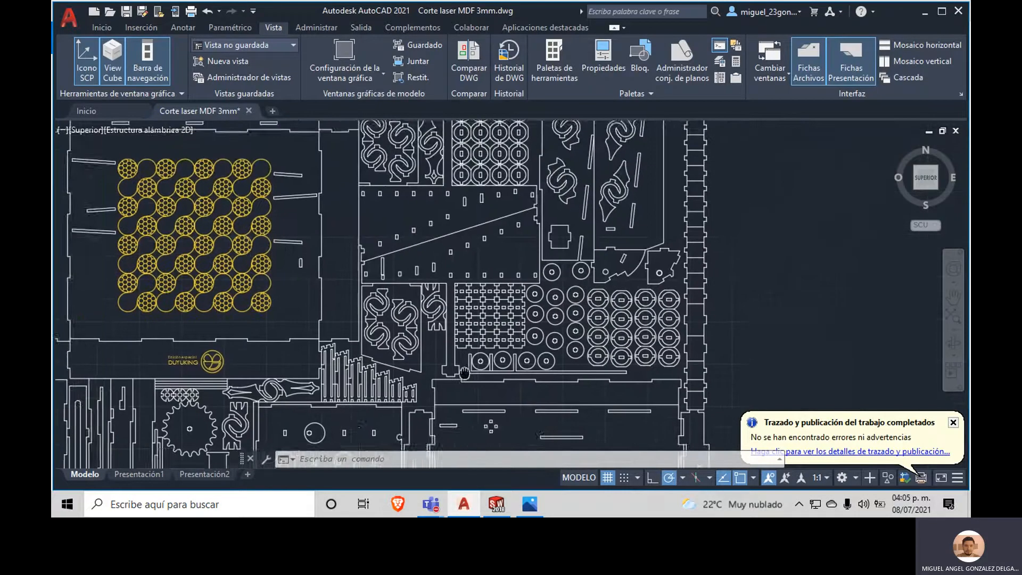
{"action": "scroll", "coordinate": [571, 208], "scroll_direction": "up", "scroll_amount": 3}
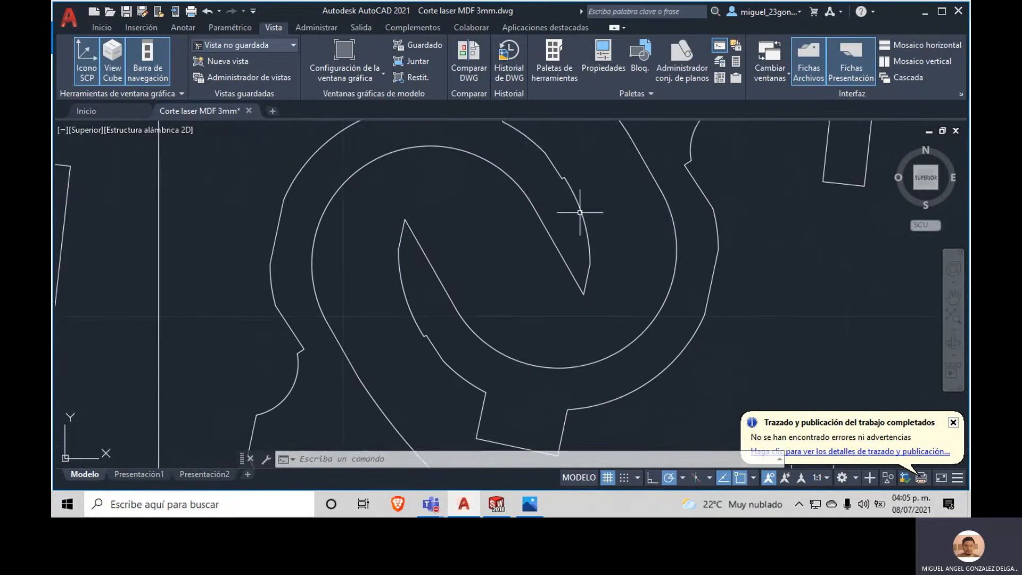
{"action": "scroll", "coordinate": [544, 319], "scroll_direction": "down", "scroll_amount": 3}
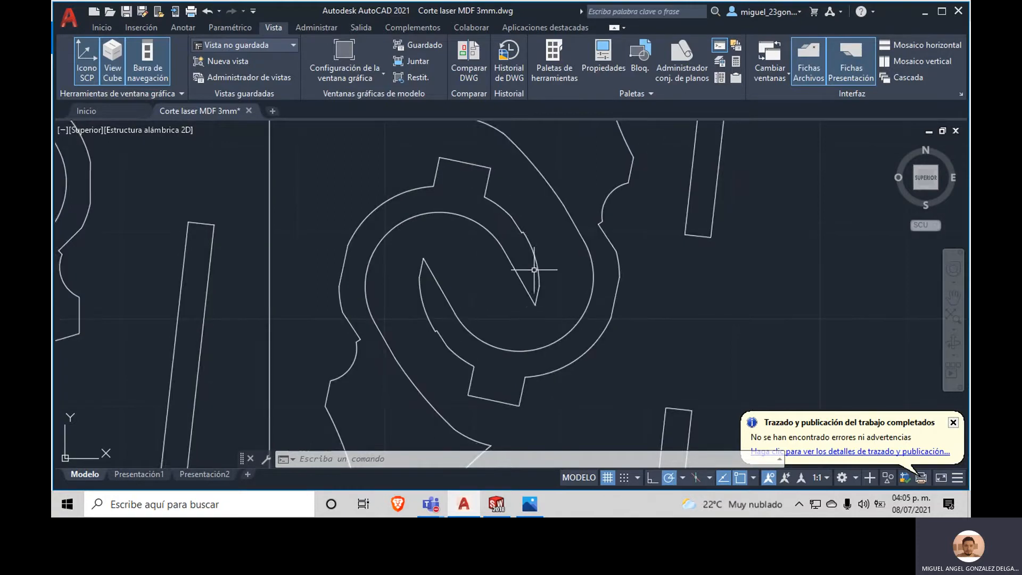
{"action": "middle_click_drag", "start_coordinate": [536, 272], "coordinate": [490, 377]}
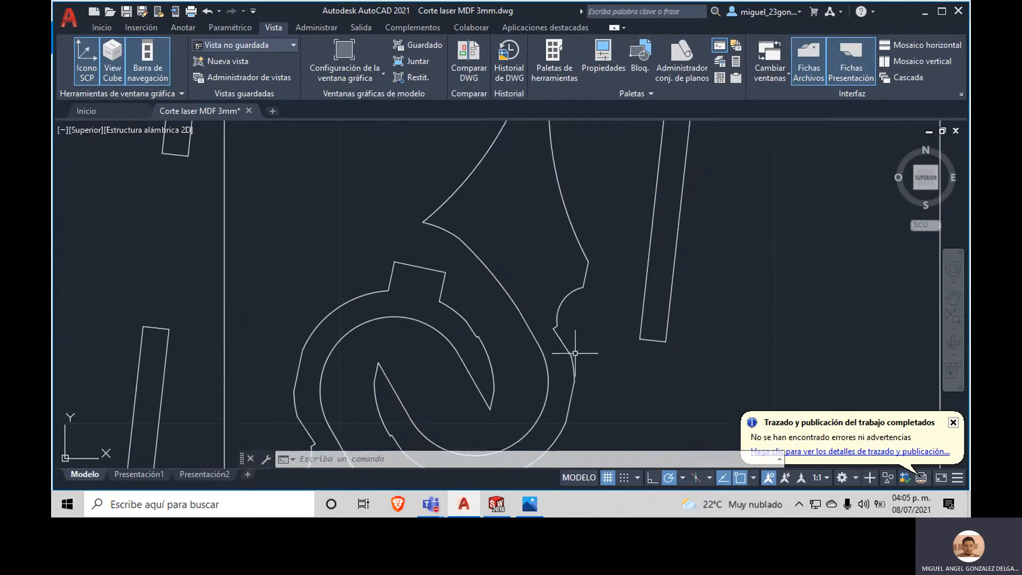
{"action": "middle_click_drag", "start_coordinate": [549, 329], "coordinate": [537, 243]}
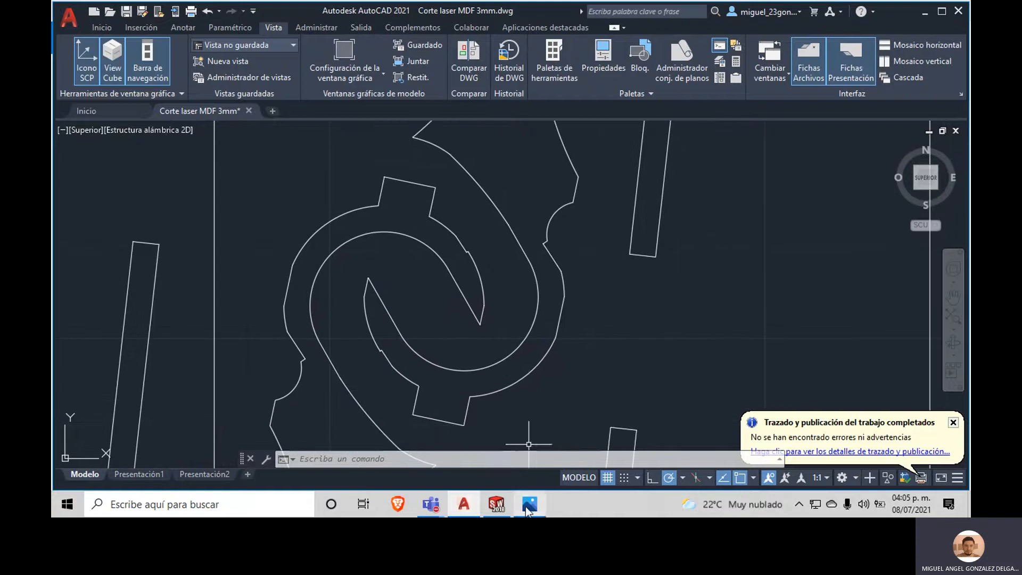
Step: Switch to Photos and examine the line quality of the pointed part and the neighbouring forked S-shaped part at several magnifications
{"action": "left_click", "coordinate": [530, 504]}
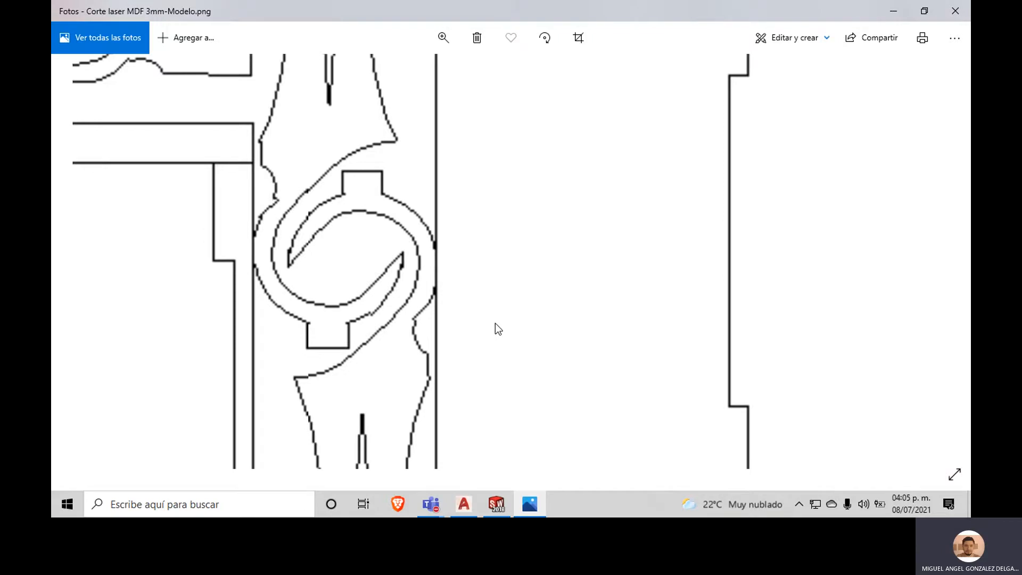
{"action": "left_click_drag", "start_coordinate": [419, 208], "coordinate": [466, 354]}
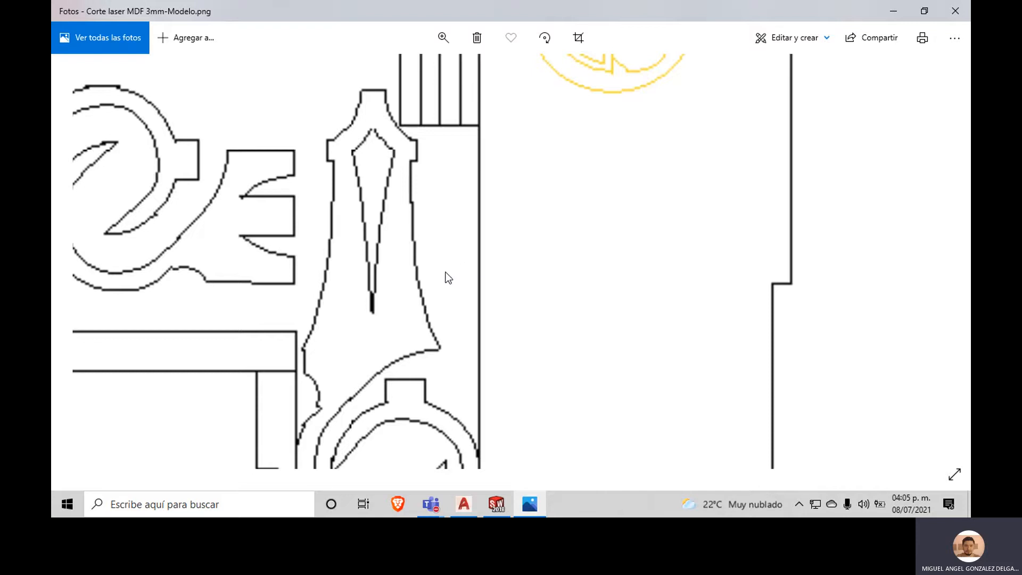
{"action": "left_click_drag", "start_coordinate": [274, 234], "coordinate": [433, 258]}
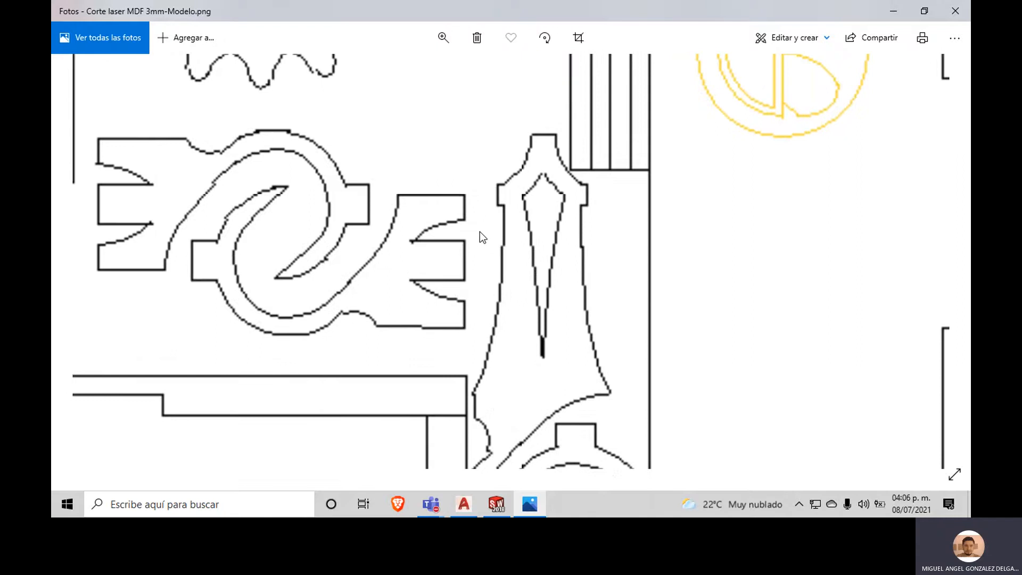
{"action": "left_click", "coordinate": [448, 41]}
{"action": "left_click_drag", "start_coordinate": [480, 76], "coordinate": [523, 77]}
{"action": "left_click_drag", "start_coordinate": [382, 262], "coordinate": [436, 300]}
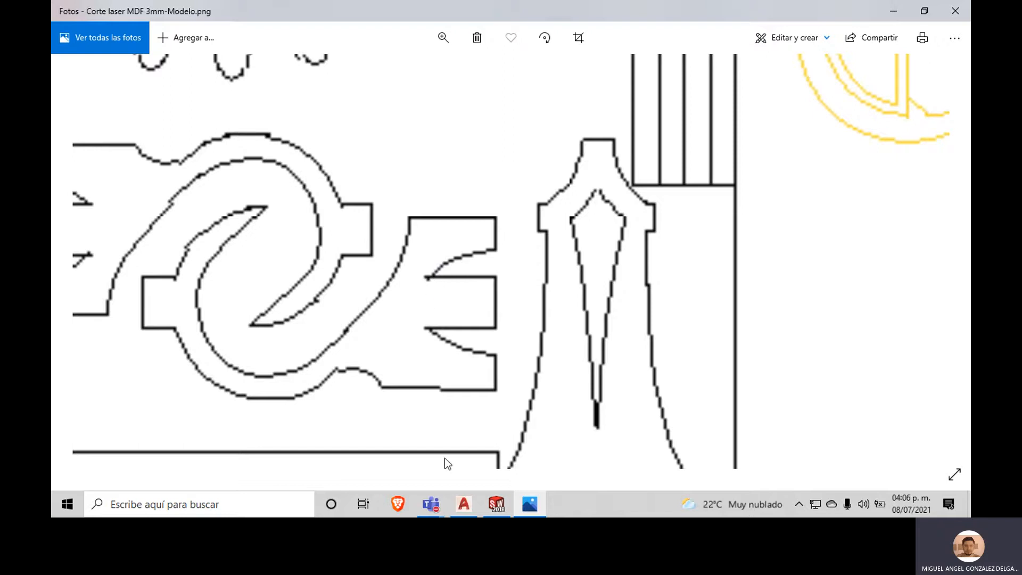
{"action": "left_click", "coordinate": [443, 39]}
{"action": "mouse_move", "coordinate": [451, 73]}
{"action": "left_mouse_down"}
{"action": "mouse_move", "coordinate": [386, 73]}
{"action": "mouse_move", "coordinate": [432, 72]}
{"action": "left_mouse_up"}
{"action": "left_click_drag", "start_coordinate": [496, 432], "coordinate": [495, 482]}
{"action": "left_click_drag", "start_coordinate": [449, 274], "coordinate": [526, 441]}
{"action": "left_click_drag", "start_coordinate": [441, 179], "coordinate": [541, 276]}
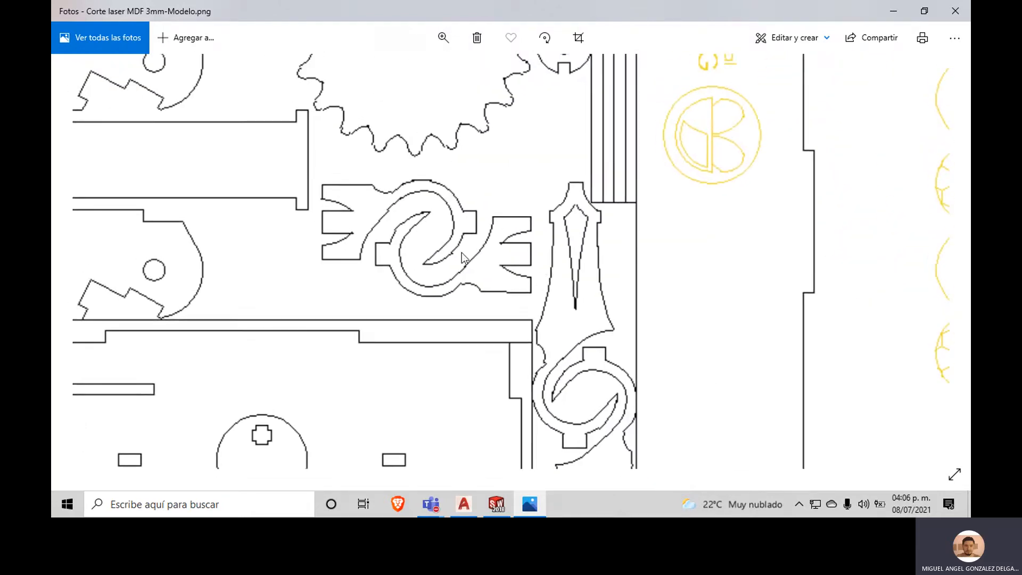
Step: Switch to AutoCAD, inspect the forked S-shaped part beside the gear, and compare it with the PNG in Photos
{"action": "left_click", "coordinate": [464, 504]}
{"action": "scroll", "coordinate": [745, 231], "scroll_direction": "down", "scroll_amount": 8}
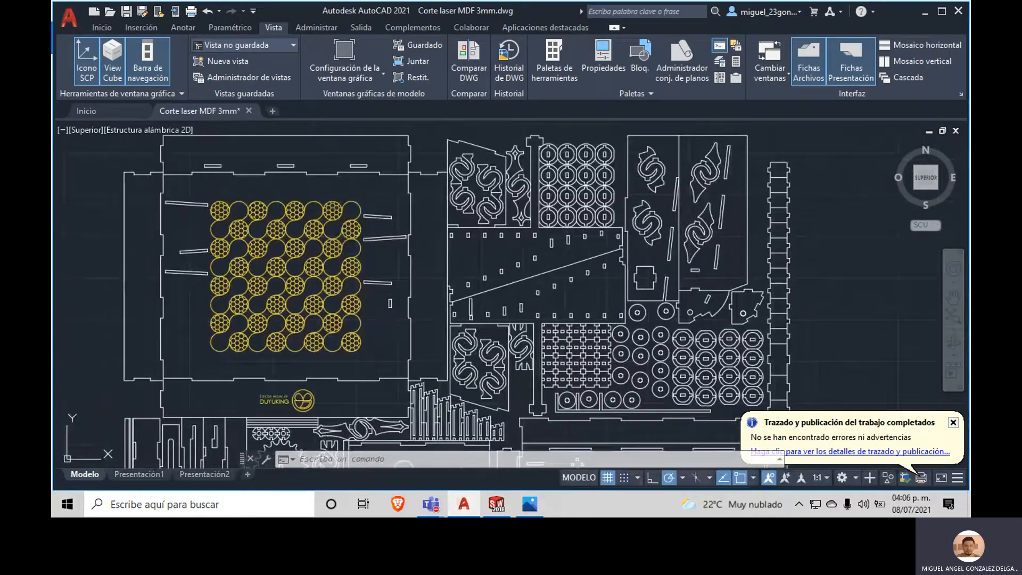
{"action": "middle_click_drag", "start_coordinate": [469, 397], "coordinate": [542, 260]}
{"action": "scroll", "coordinate": [404, 336], "scroll_direction": "up", "scroll_amount": 6}
{"action": "scroll", "coordinate": [445, 250], "scroll_direction": "up", "scroll_amount": 3}
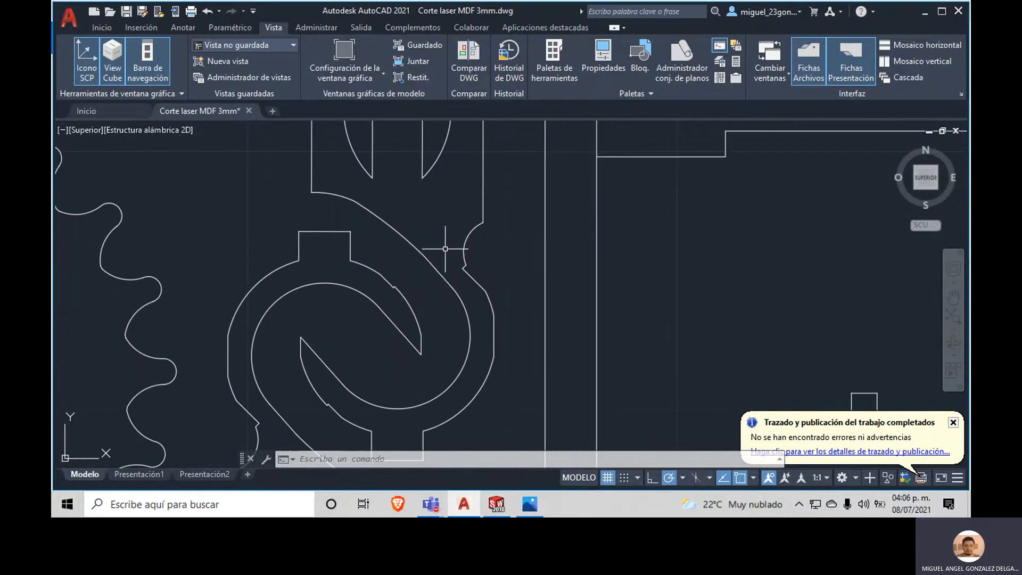
{"action": "left_click", "coordinate": [531, 501]}
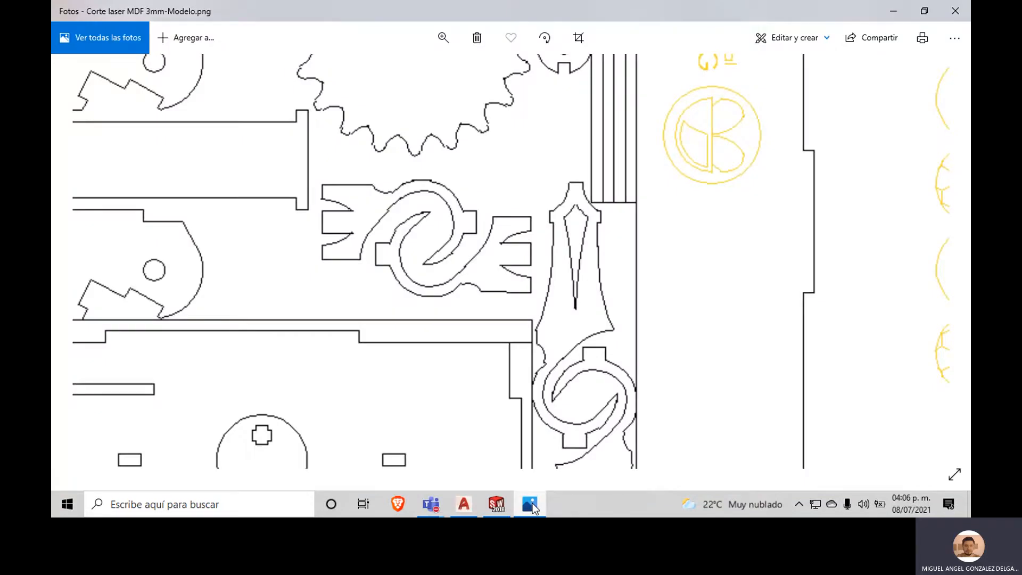
Step: Return to AutoCAD and examine the sharp corner of a fork slot on the S-shaped part up close
{"action": "left_click", "coordinate": [532, 504]}
{"action": "middle_click_drag", "start_coordinate": [397, 211], "coordinate": [390, 196]}
{"action": "scroll", "coordinate": [433, 342], "scroll_direction": "up", "scroll_amount": 6}
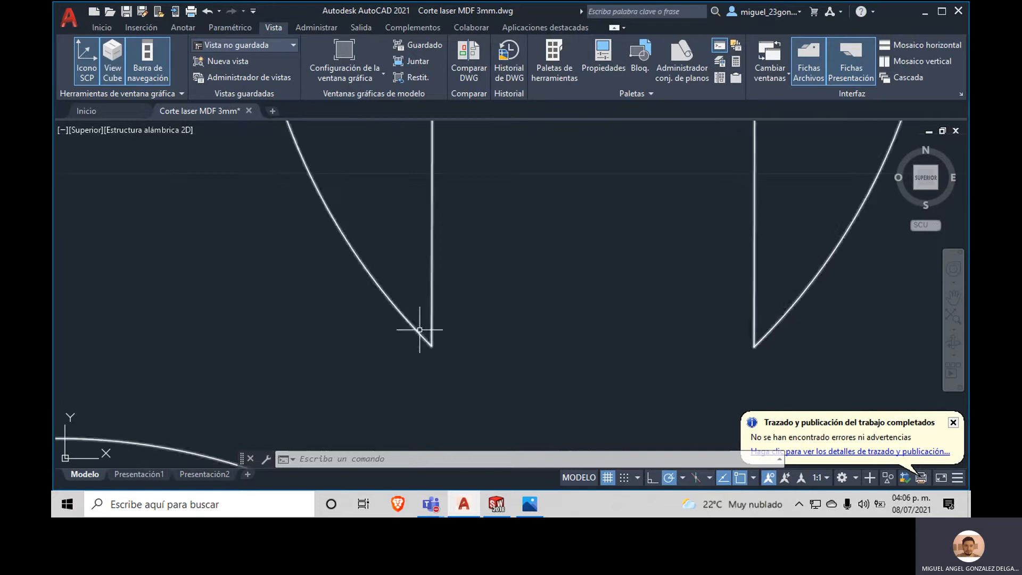
{"action": "scroll", "coordinate": [424, 363], "scroll_direction": "up", "scroll_amount": 5}
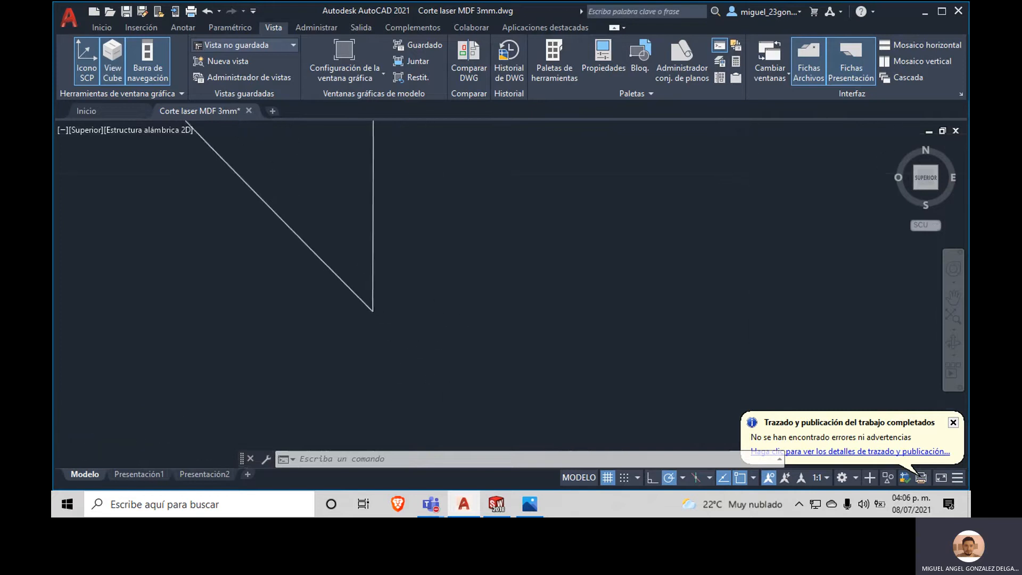
{"action": "scroll", "coordinate": [299, 300], "scroll_direction": "up", "scroll_amount": 5}
{"action": "scroll", "coordinate": [358, 316], "scroll_direction": "up", "scroll_amount": 4}
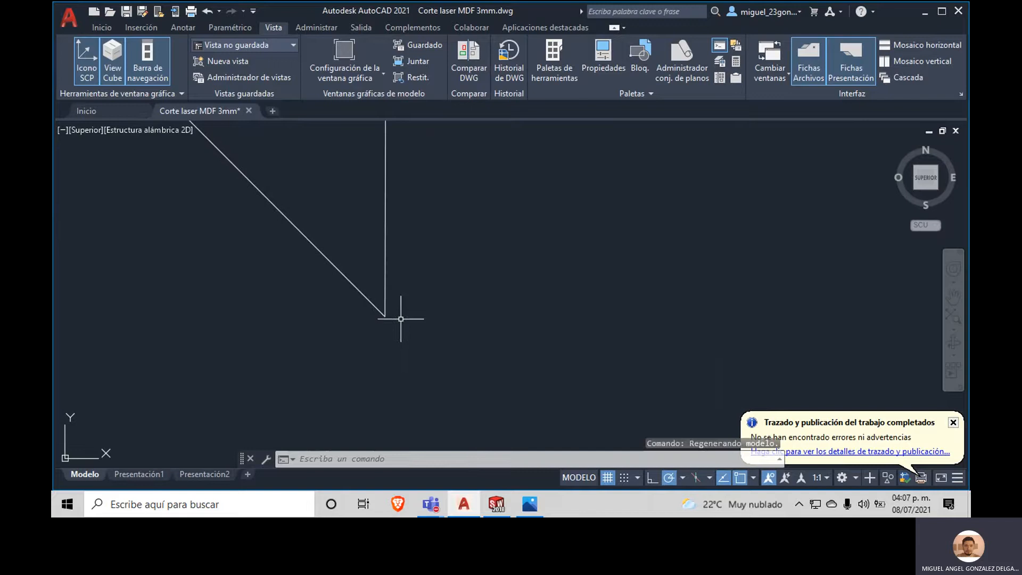
{"action": "mouse_move", "coordinate": [421, 327]}
{"action": "middle_mouse_down"}
{"action": "mouse_move", "coordinate": [509, 312]}
{"action": "mouse_move", "coordinate": [445, 299]}
{"action": "mouse_move", "coordinate": [453, 310]}
{"action": "middle_mouse_up"}
{"action": "middle_click_drag", "start_coordinate": [491, 340], "coordinate": [499, 348]}
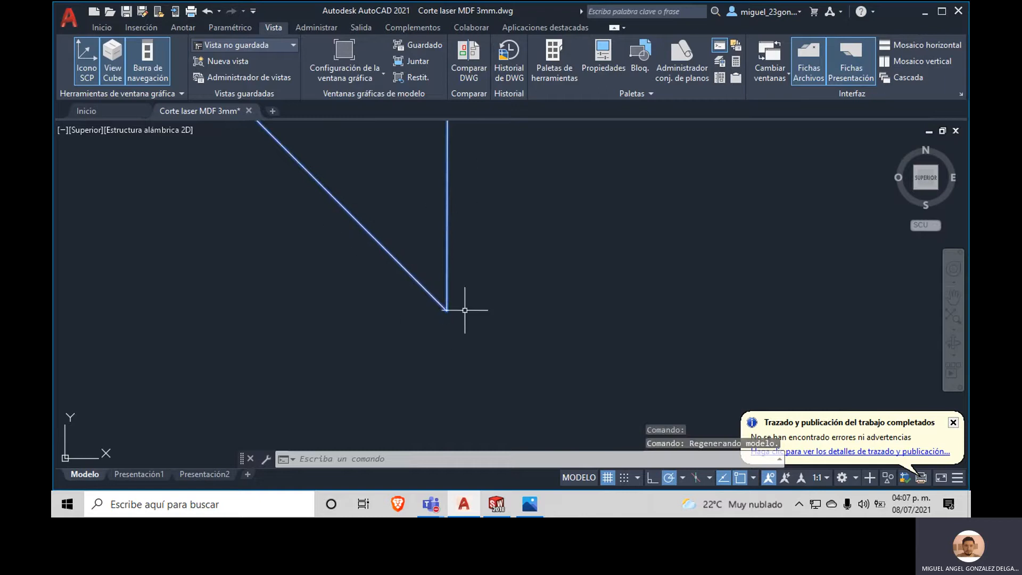
{"action": "left_click", "coordinate": [577, 296]}
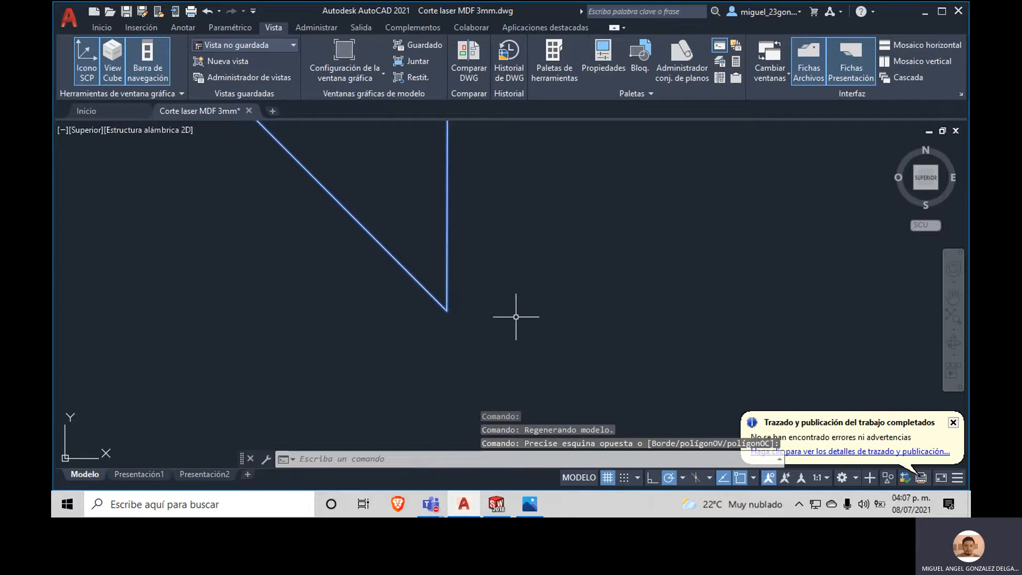
{"action": "left_click", "coordinate": [566, 310]}
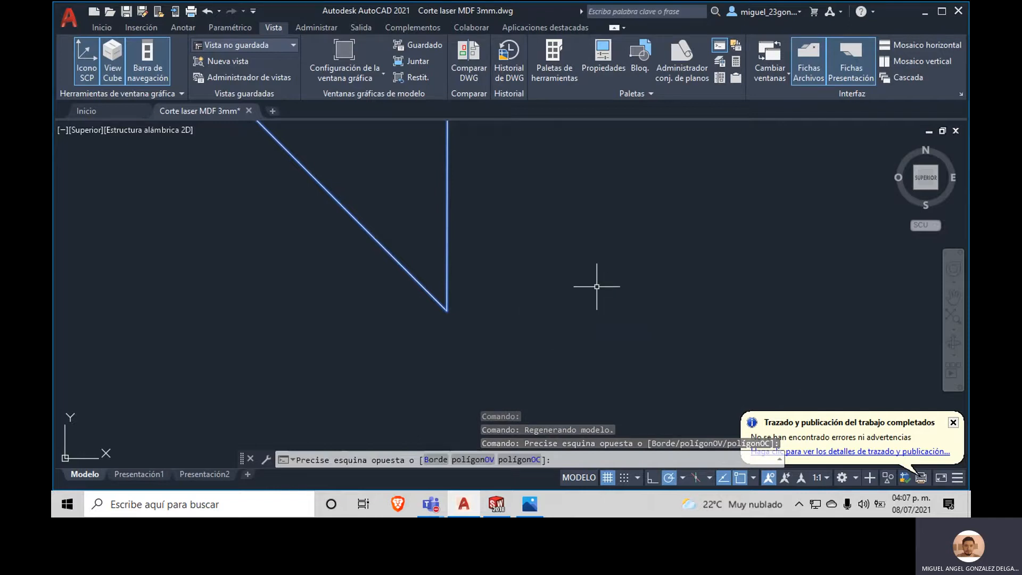
{"action": "key", "text": "Escape"}
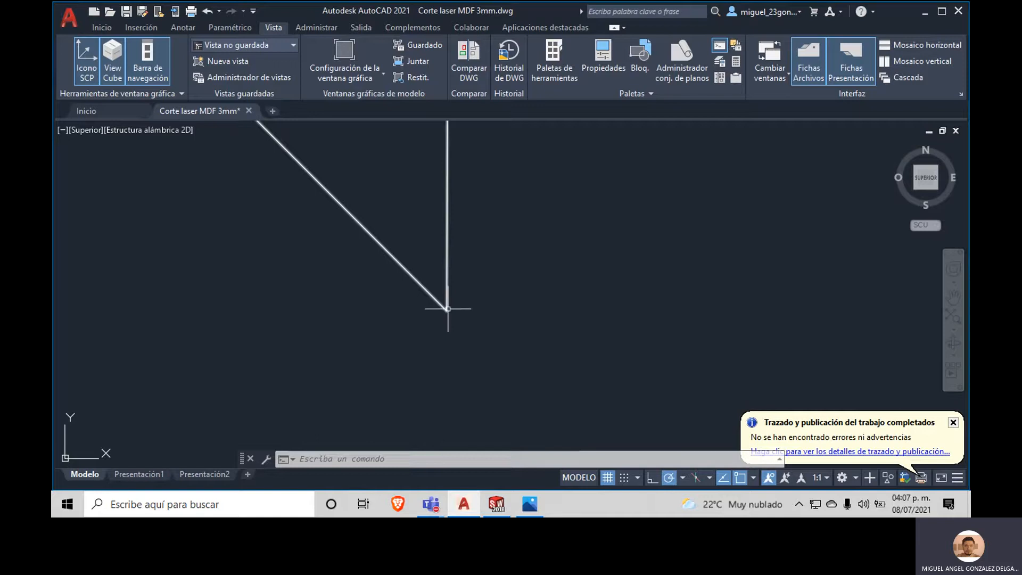
Step: Examine the line sharpness at the fork slot's corner vertex under extreme magnification
{"action": "scroll", "coordinate": [463, 323], "scroll_direction": "up", "scroll_amount": 5}
{"action": "scroll", "coordinate": [394, 265], "scroll_direction": "up", "scroll_amount": 4}
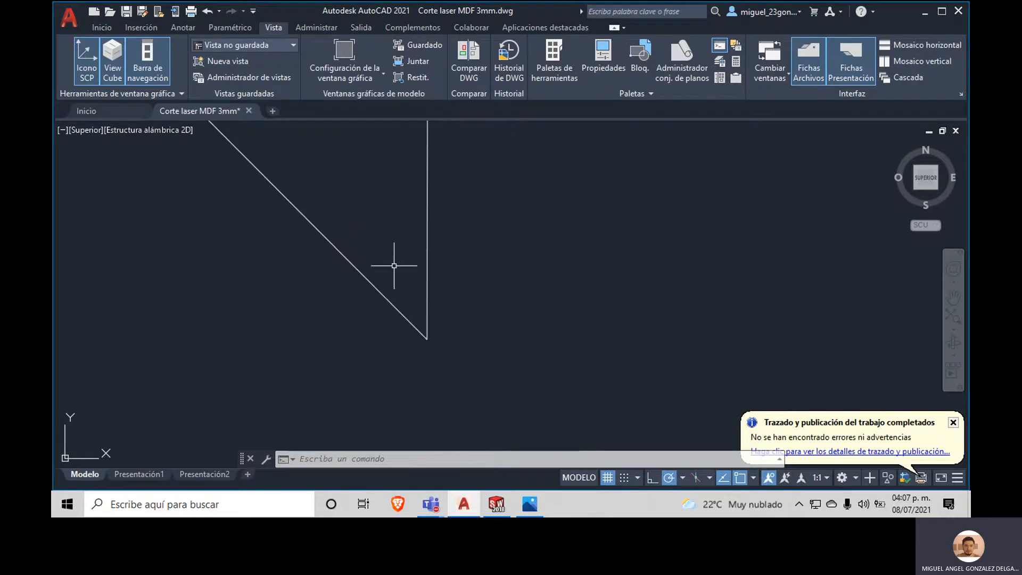
{"action": "scroll", "coordinate": [429, 336], "scroll_direction": "up", "scroll_amount": 5}
{"action": "scroll", "coordinate": [388, 391], "scroll_direction": "up", "scroll_amount": 5}
{"action": "scroll", "coordinate": [412, 294], "scroll_direction": "up", "scroll_amount": 5}
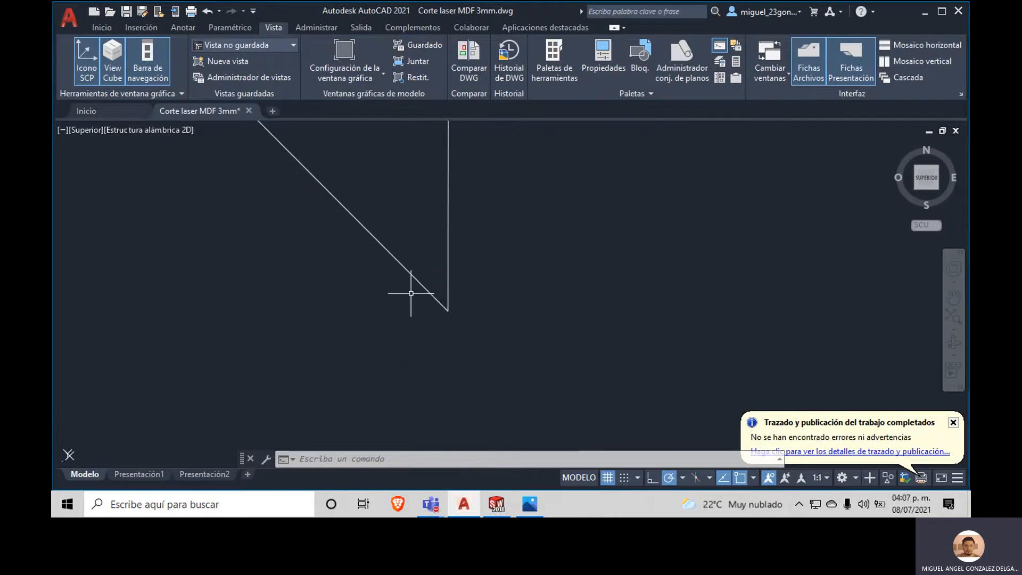
{"action": "scroll", "coordinate": [426, 328], "scroll_direction": "up", "scroll_amount": 8}
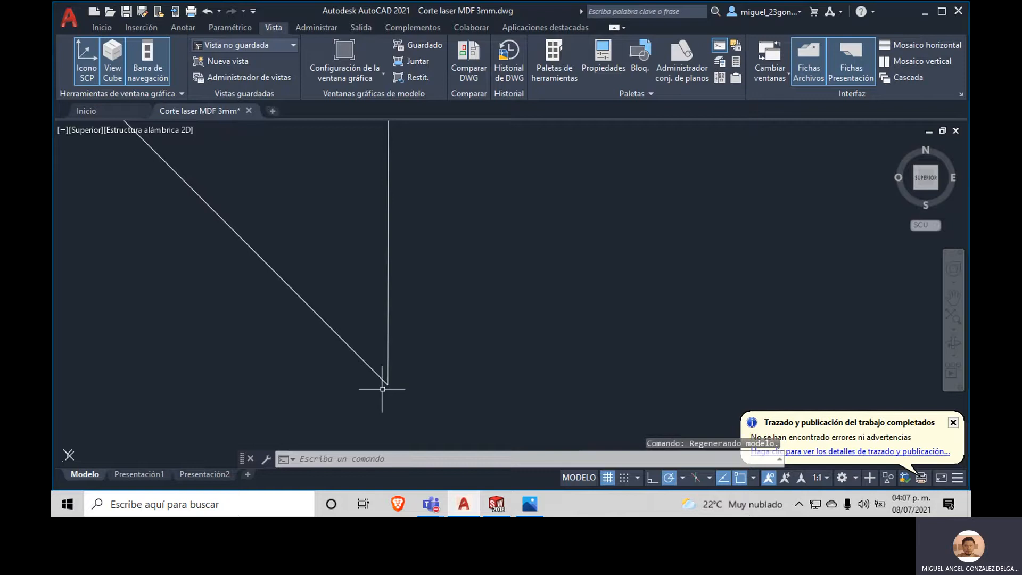
{"action": "scroll", "coordinate": [386, 384], "scroll_direction": "up", "scroll_amount": 7}
{"action": "scroll", "coordinate": [492, 309], "scroll_direction": "up", "scroll_amount": 7}
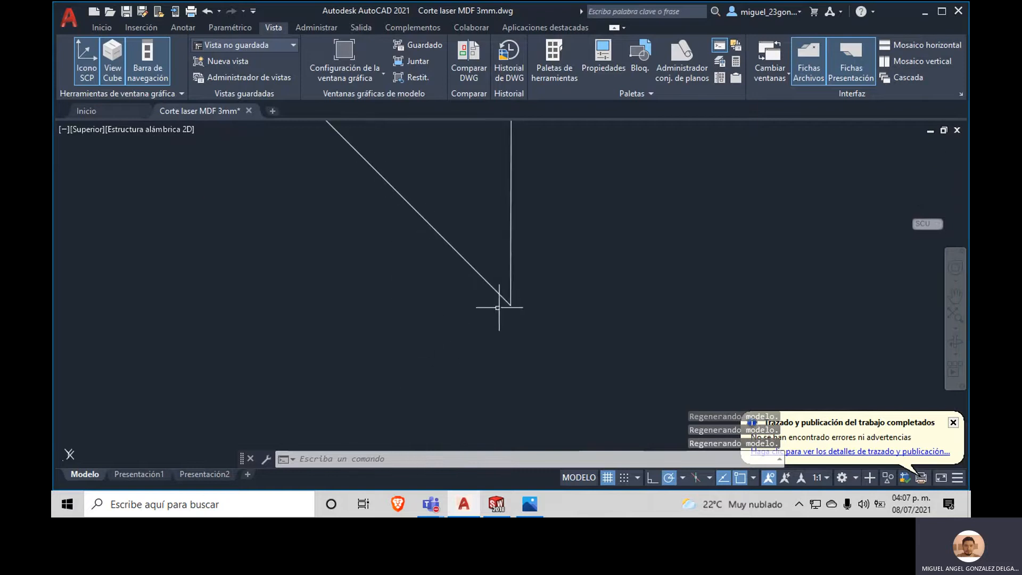
{"action": "scroll", "coordinate": [521, 281], "scroll_direction": "up", "scroll_amount": 6}
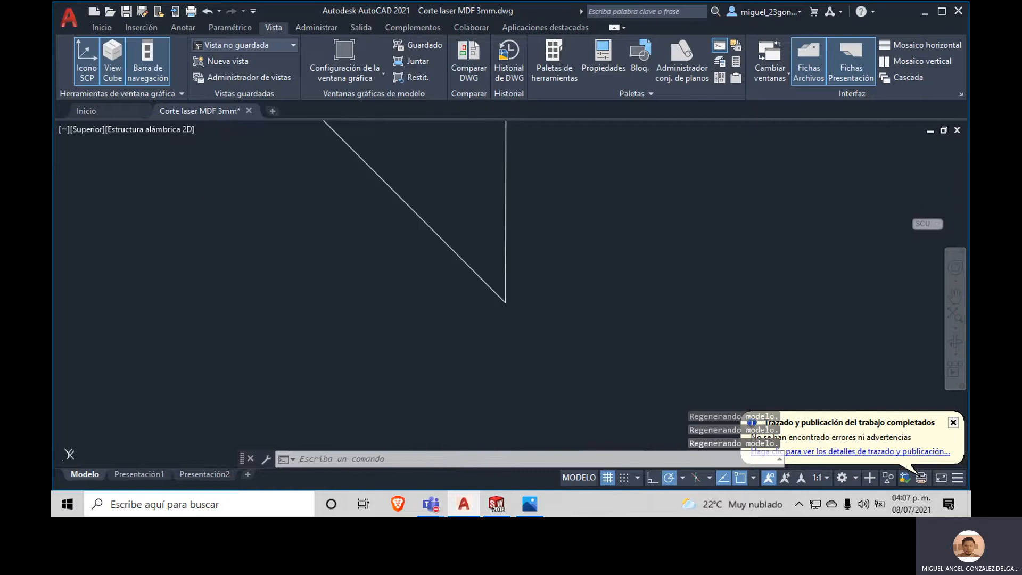
{"action": "scroll", "coordinate": [514, 298], "scroll_direction": "up", "scroll_amount": 3}
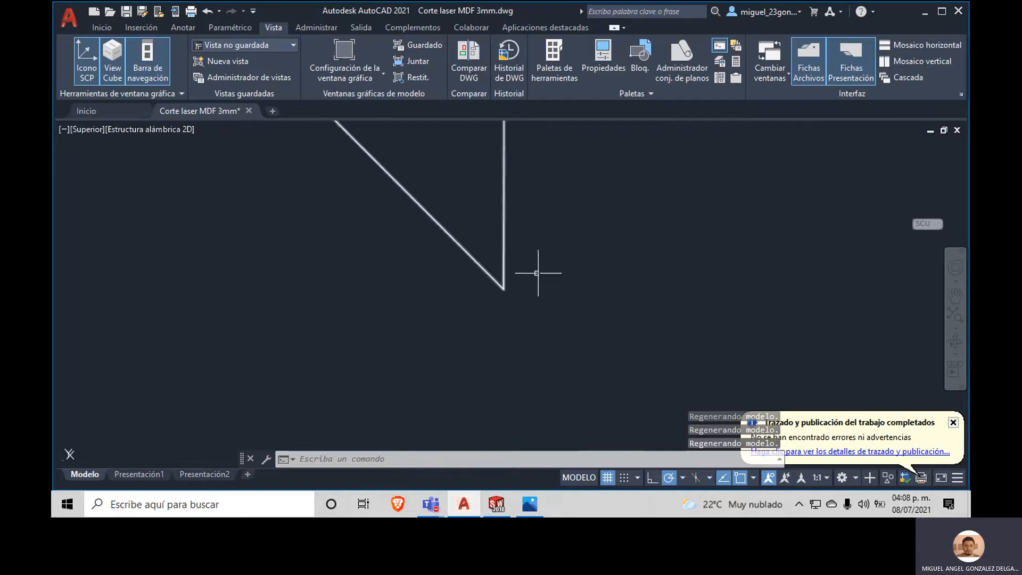
{"action": "scroll", "coordinate": [467, 298], "scroll_direction": "down", "scroll_amount": 5}
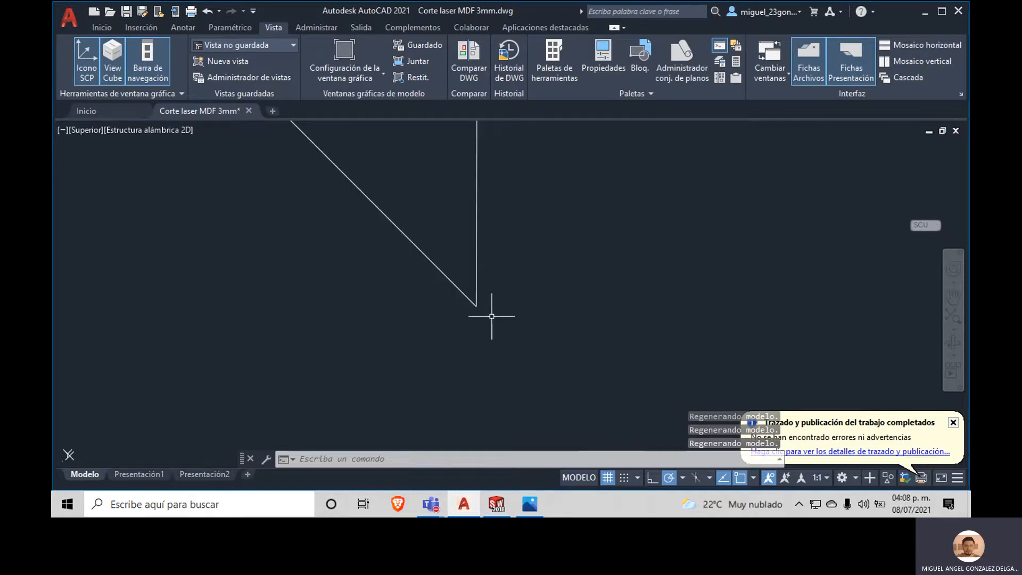
Step: Compare the fork slot tips with the full outline of the S-shaped part in the vector drawing
{"action": "middle_click_drag", "start_coordinate": [475, 303], "coordinate": [507, 307]}
{"action": "scroll", "coordinate": [511, 304], "scroll_direction": "down", "scroll_amount": 5}
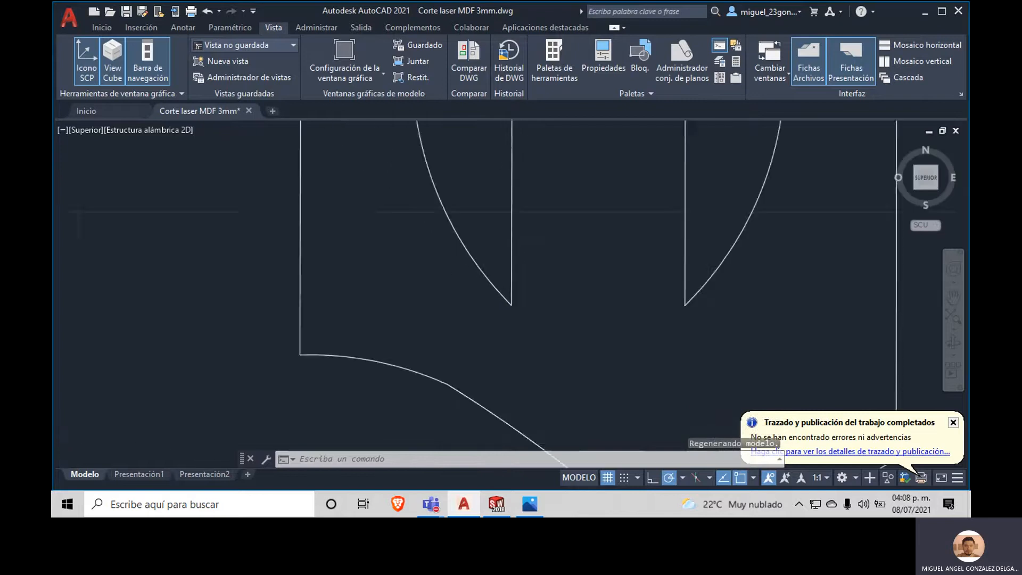
{"action": "middle_click_drag", "start_coordinate": [515, 298], "coordinate": [438, 232]}
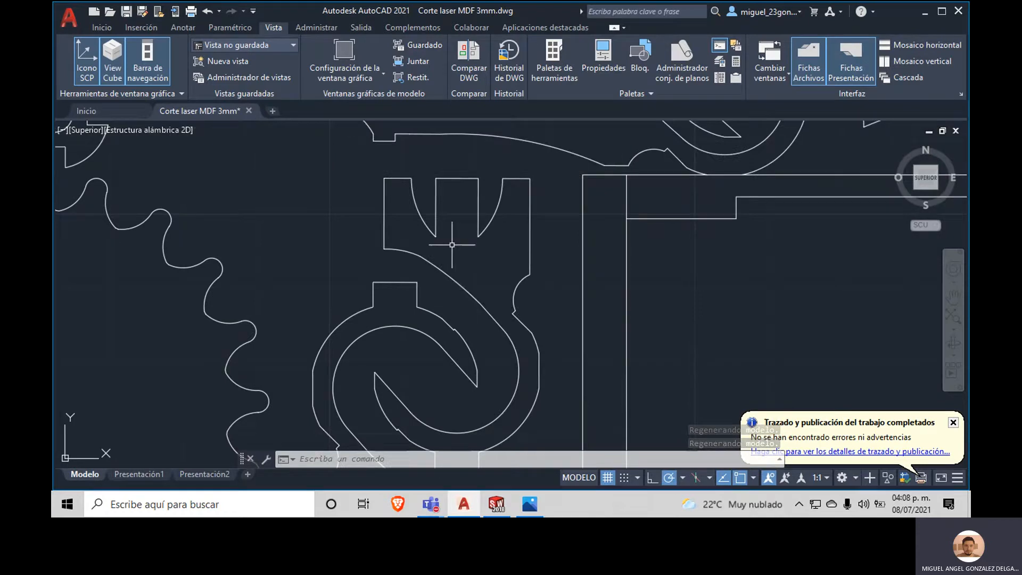
Step: Switch to Photos and examine the S-shaped parts and the toothed strips in the PNG at high magnification
{"action": "mouse_move", "coordinate": [525, 511]}
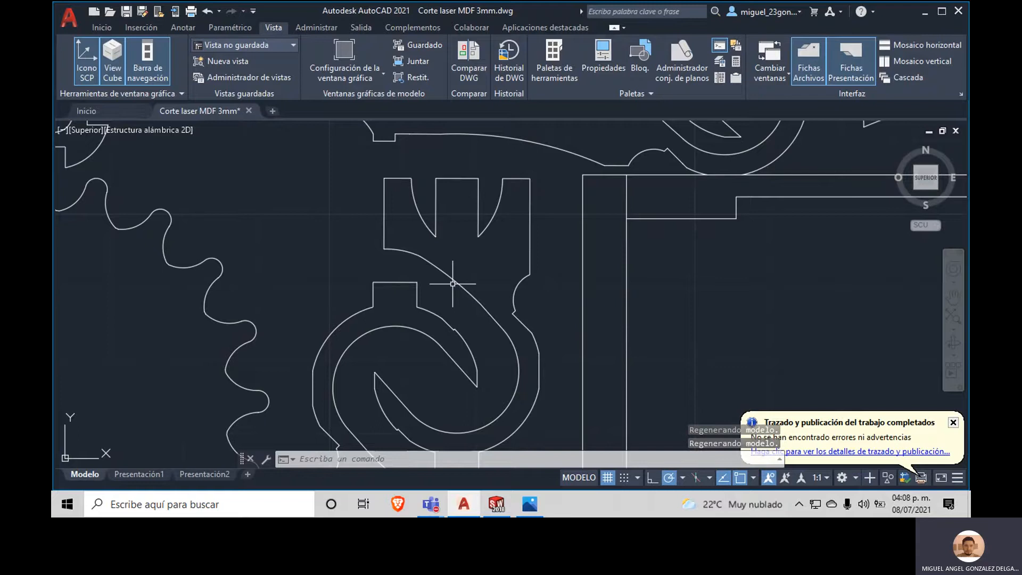
{"action": "left_click", "coordinate": [536, 510]}
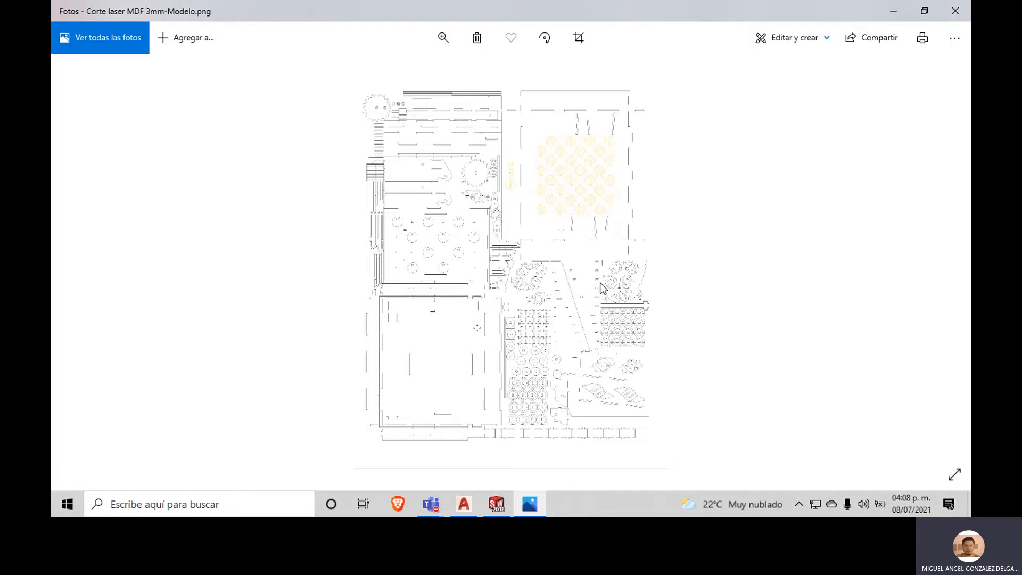
{"action": "left_click", "coordinate": [447, 46]}
{"action": "left_click", "coordinate": [459, 72]}
{"action": "left_click_drag", "start_coordinate": [460, 70], "coordinate": [563, 78]}
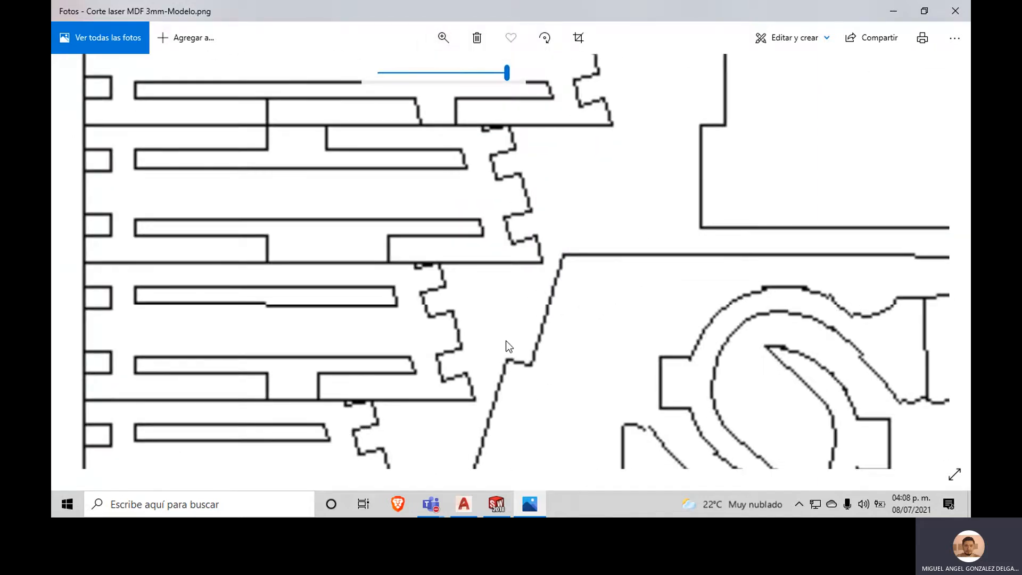
{"action": "left_click_drag", "start_coordinate": [508, 362], "coordinate": [514, 167]}
{"action": "mouse_move", "coordinate": [699, 298]}
{"action": "left_mouse_down"}
{"action": "mouse_move", "coordinate": [363, 264]}
{"action": "mouse_move", "coordinate": [450, 134]}
{"action": "left_mouse_up"}
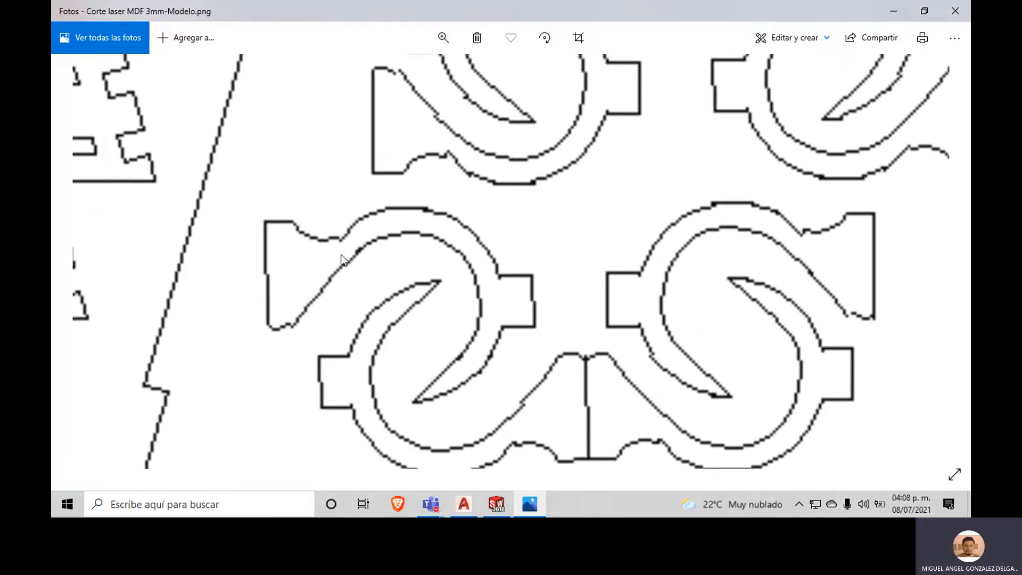
{"action": "left_click_drag", "start_coordinate": [342, 260], "coordinate": [550, 261]}
Step: Examine the line quality of the large gear's lower teeth, the forked S-shaped part and the pointed part in the PNG
{"action": "left_click", "coordinate": [447, 40]}
{"action": "left_click_drag", "start_coordinate": [454, 73], "coordinate": [398, 83]}
{"action": "left_click_drag", "start_coordinate": [581, 229], "coordinate": [604, 427]}
{"action": "mouse_move", "coordinate": [500, 242]}
{"action": "left_mouse_down"}
{"action": "mouse_move", "coordinate": [581, 375]}
{"action": "mouse_move", "coordinate": [627, 366]}
{"action": "mouse_move", "coordinate": [590, 360]}
{"action": "left_mouse_up"}
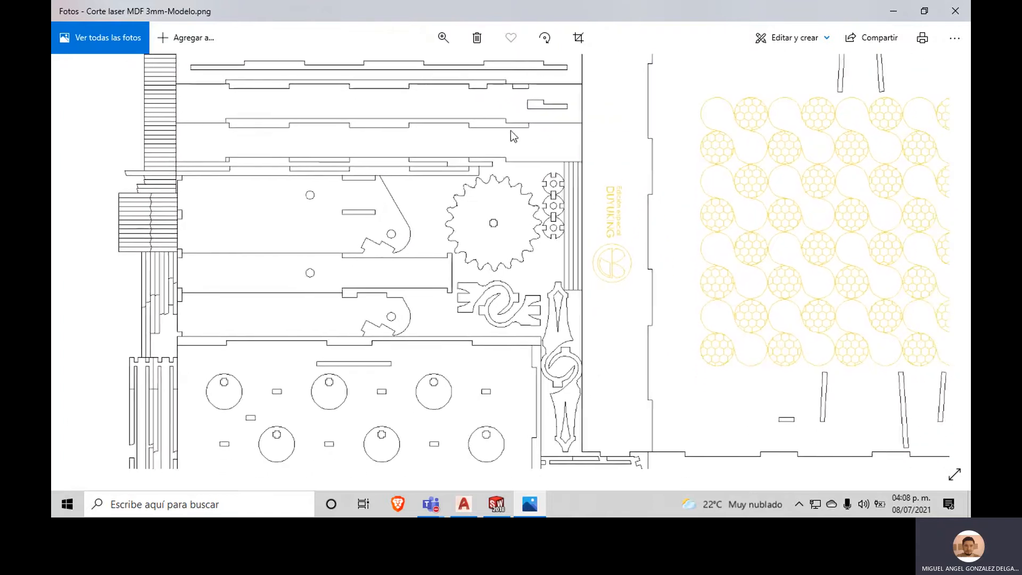
{"action": "left_click", "coordinate": [444, 37]}
{"action": "left_click_drag", "start_coordinate": [398, 72], "coordinate": [500, 86]}
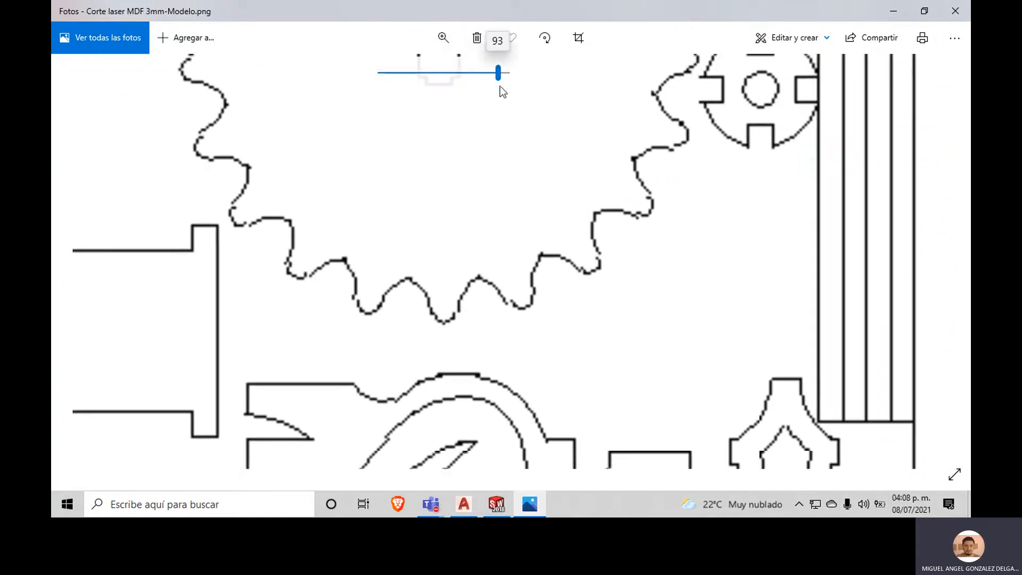
{"action": "left_click_drag", "start_coordinate": [551, 374], "coordinate": [534, 219]}
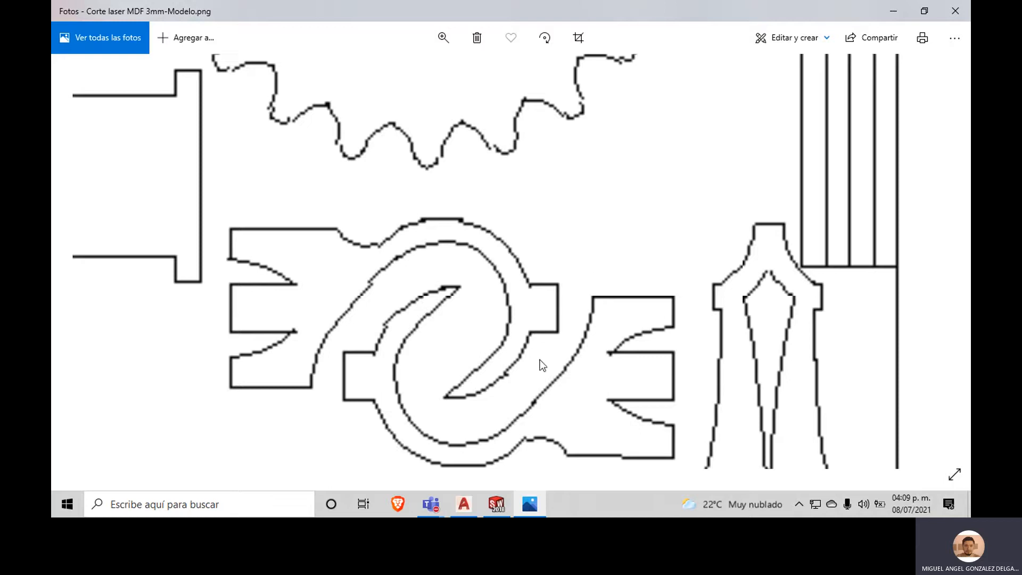
{"action": "left_click_drag", "start_coordinate": [522, 380], "coordinate": [318, 306]}
{"action": "left_click_drag", "start_coordinate": [560, 406], "coordinate": [475, 340]}
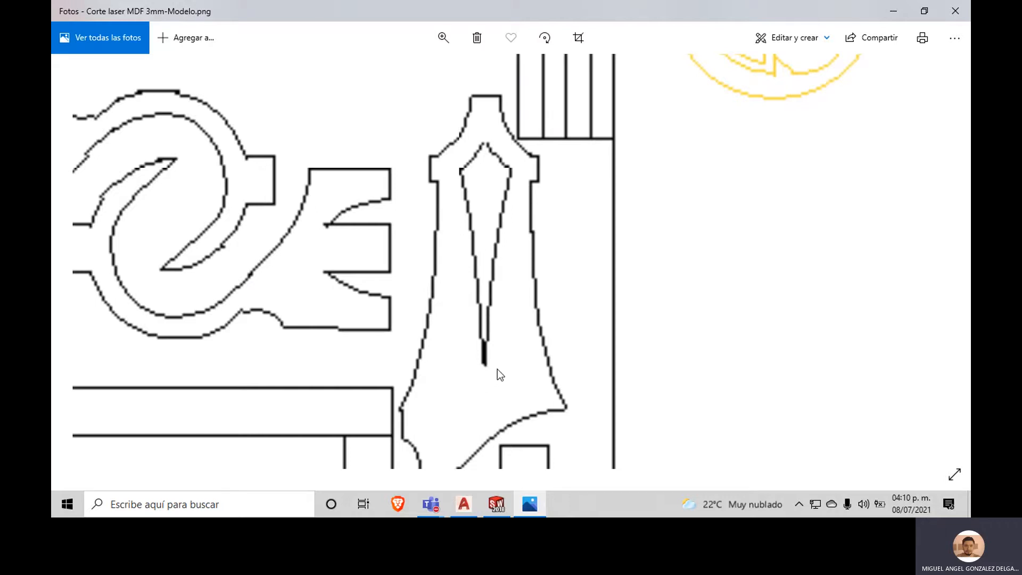
Step: Examine the upper gear teeth and the three slotted discs beside them in the PNG
{"action": "left_click_drag", "start_coordinate": [195, 251], "coordinate": [532, 506]}
{"action": "left_click_drag", "start_coordinate": [411, 190], "coordinate": [231, 406]}
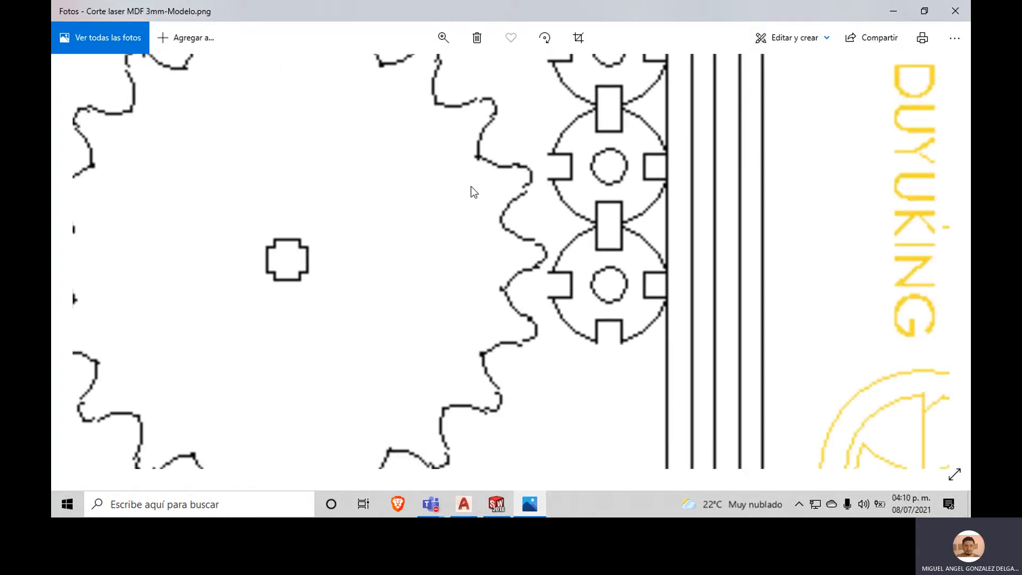
{"action": "left_click_drag", "start_coordinate": [414, 169], "coordinate": [277, 335]}
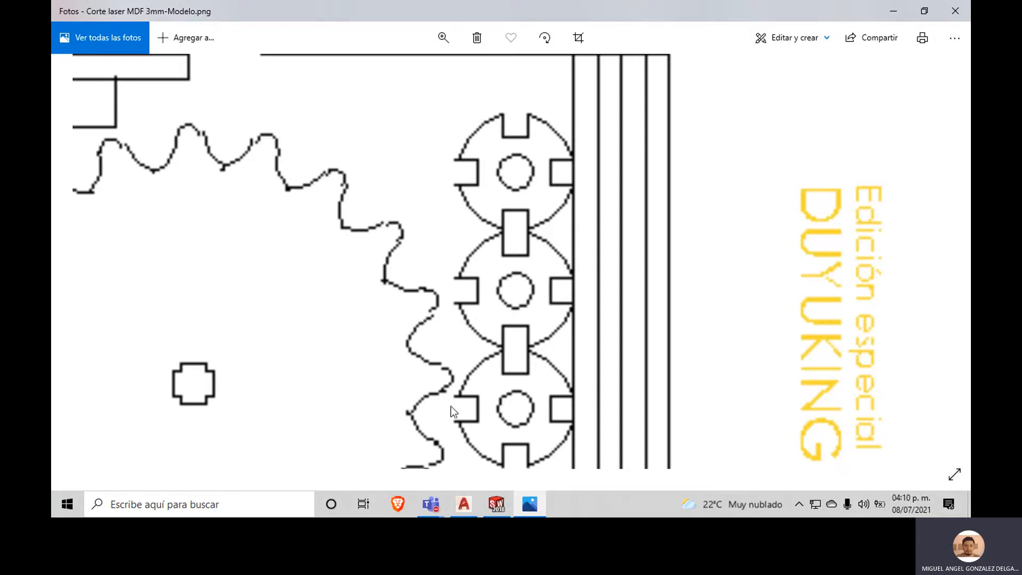
Step: Switch to AutoCAD and inspect the same gear teeth and slotted discs in the vector drawing
{"action": "left_click", "coordinate": [464, 504]}
{"action": "scroll", "coordinate": [429, 318], "scroll_direction": "down", "scroll_amount": 5}
{"action": "middle_click_drag", "start_coordinate": [445, 320], "coordinate": [429, 319]}
{"action": "scroll", "coordinate": [429, 319], "scroll_direction": "up", "scroll_amount": 6}
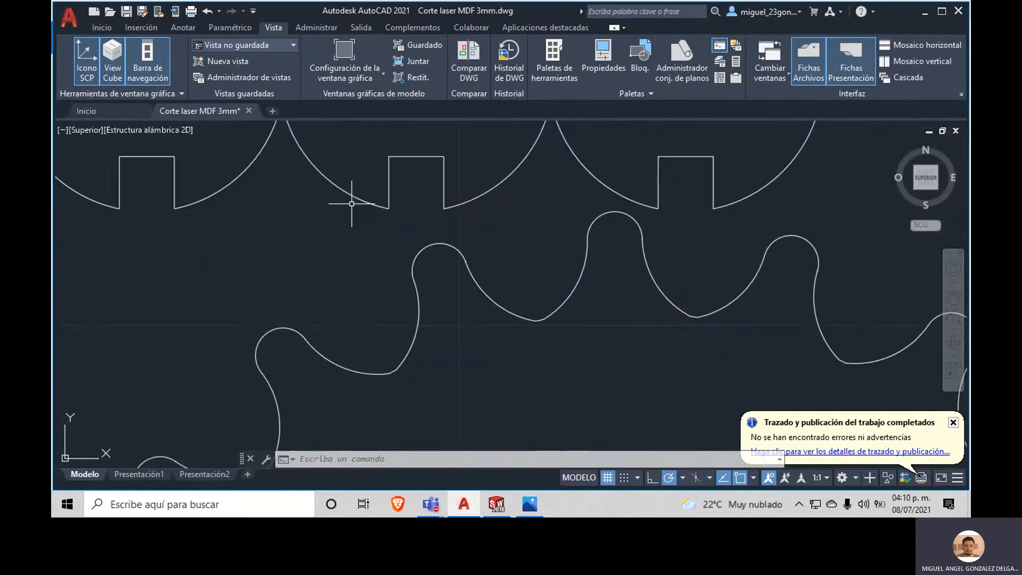
{"action": "scroll", "coordinate": [369, 323], "scroll_direction": "down", "scroll_amount": 3}
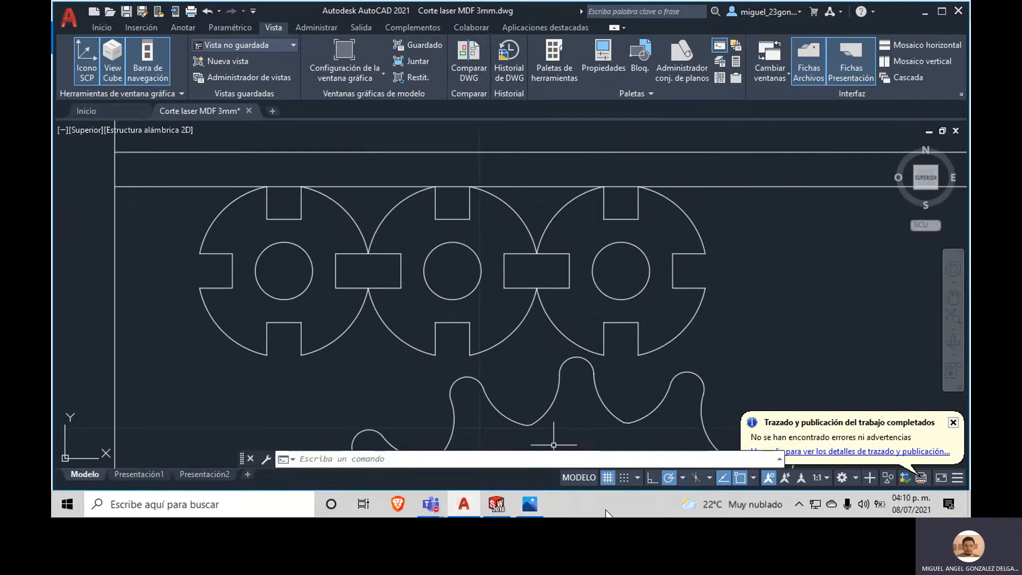
Step: Switch to Photos, show the entire PNG layout, and close the image to return to AutoCAD
{"action": "left_click", "coordinate": [508, 511]}
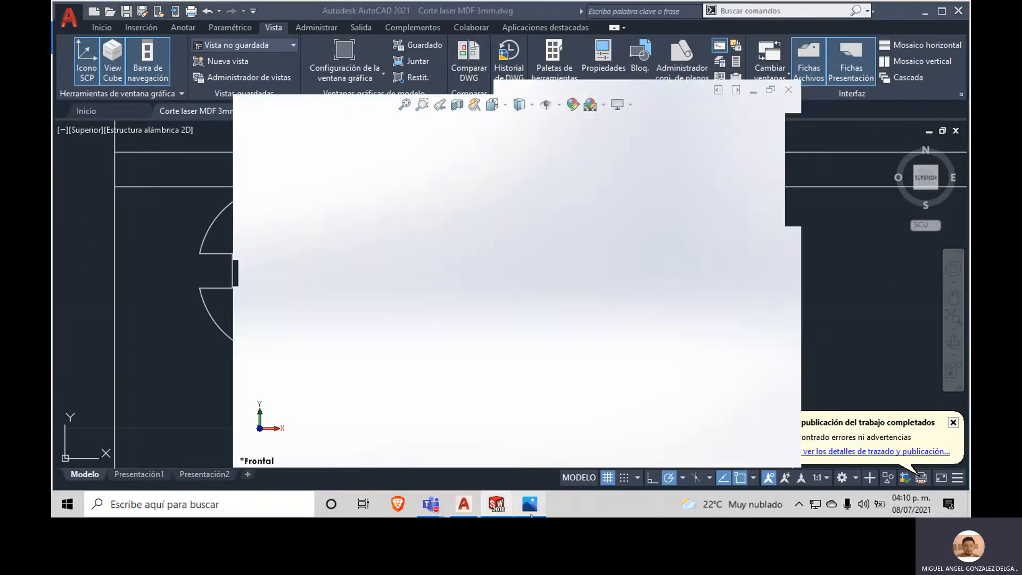
{"action": "left_click", "coordinate": [509, 511]}
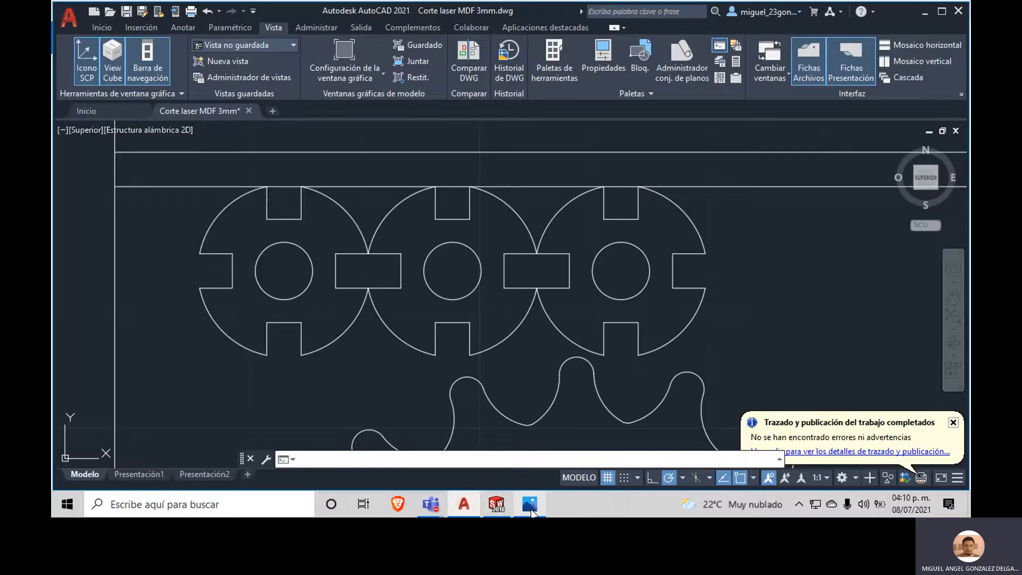
{"action": "left_click", "coordinate": [531, 512]}
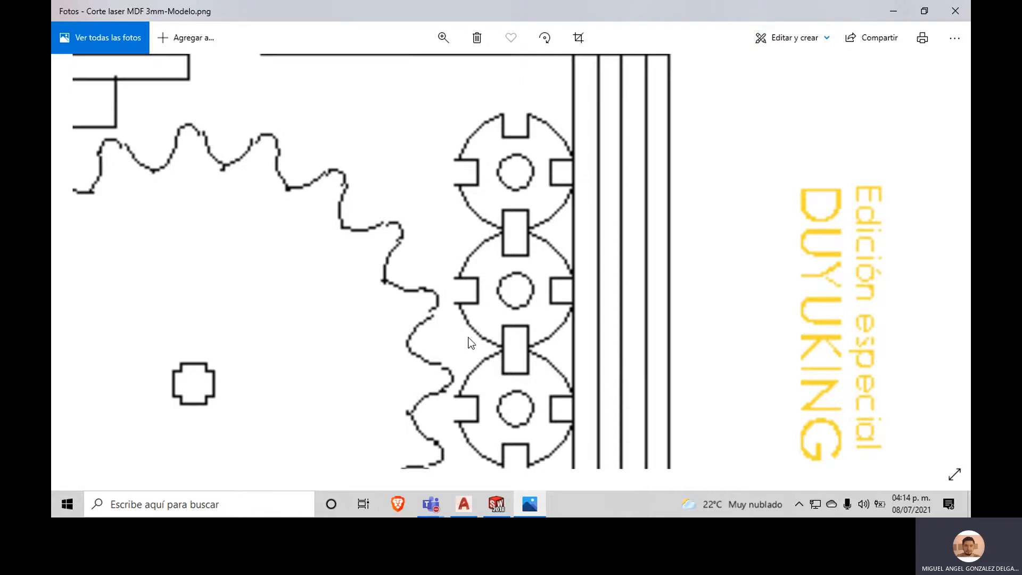
{"action": "left_click", "coordinate": [443, 38]}
{"action": "left_click", "coordinate": [467, 72]}
{"action": "left_click_drag", "start_coordinate": [467, 77], "coordinate": [382, 88]}
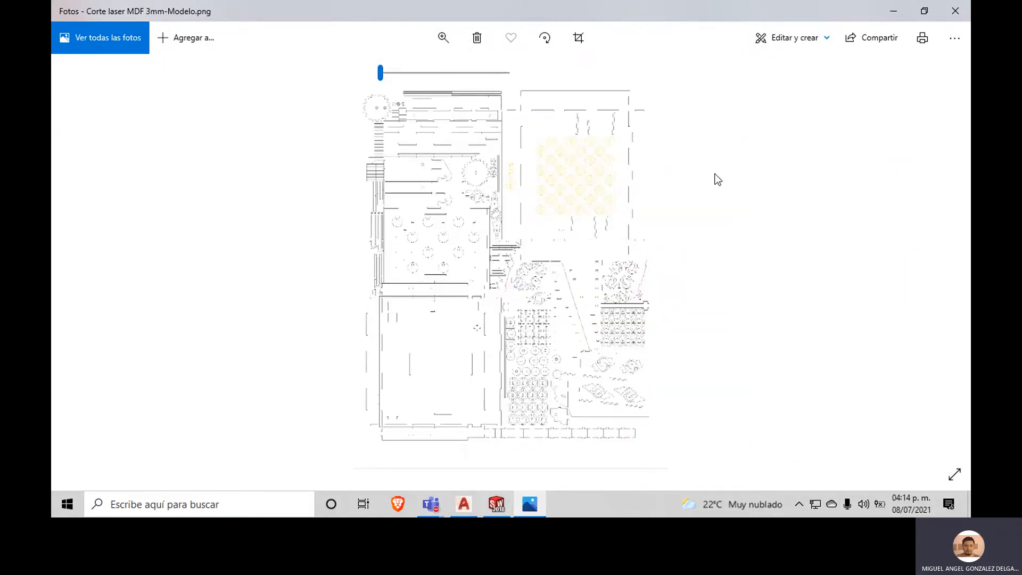
{"action": "left_click", "coordinate": [955, 11]}
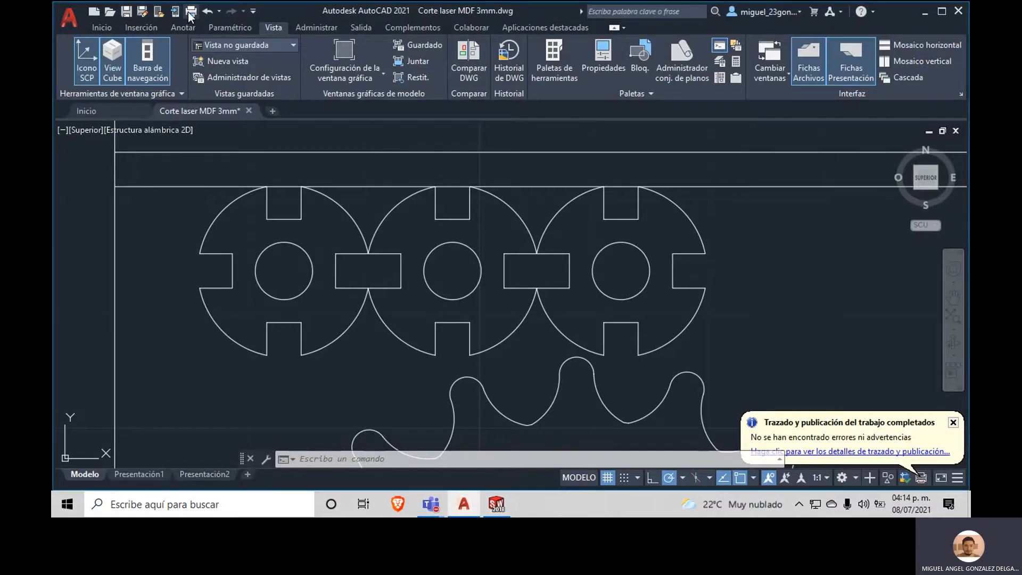
Step: Start a plot of the model with the AutoCAD PDF (High Quality Print).pc3 plotter and the shaded viewport quality Máximo
{"action": "left_click", "coordinate": [190, 11]}
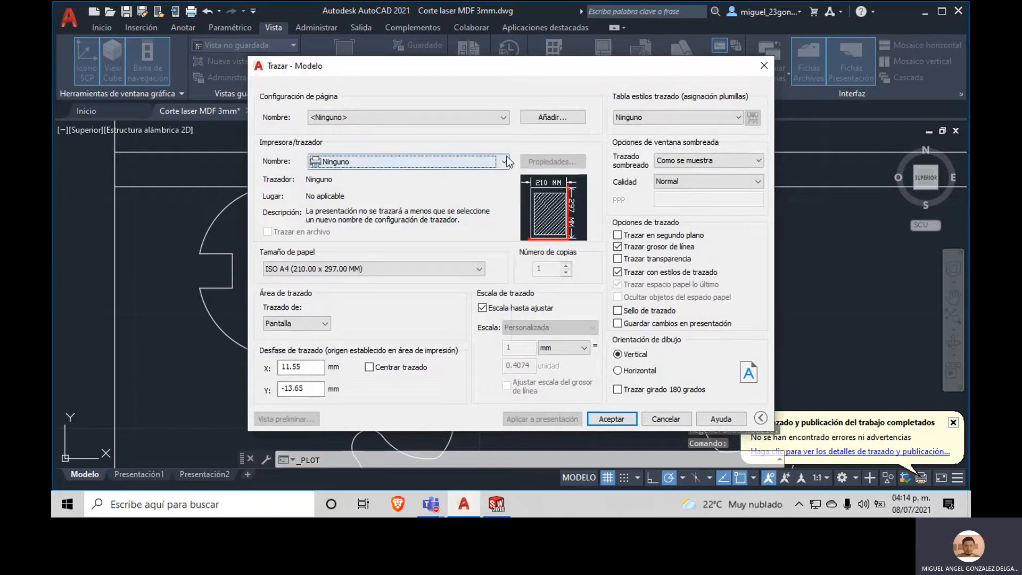
{"action": "left_click", "coordinate": [413, 162]}
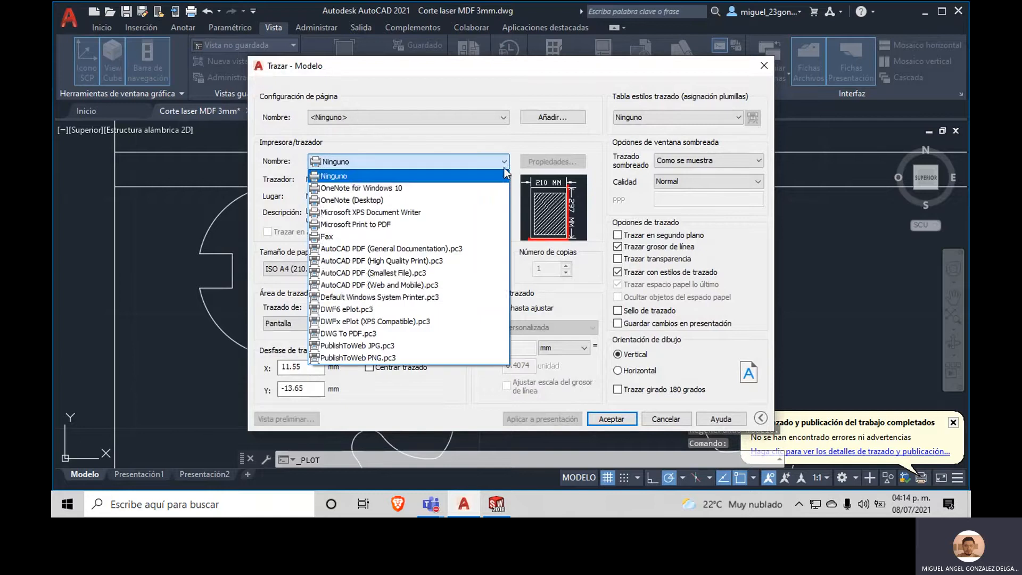
{"action": "left_click", "coordinate": [433, 261]}
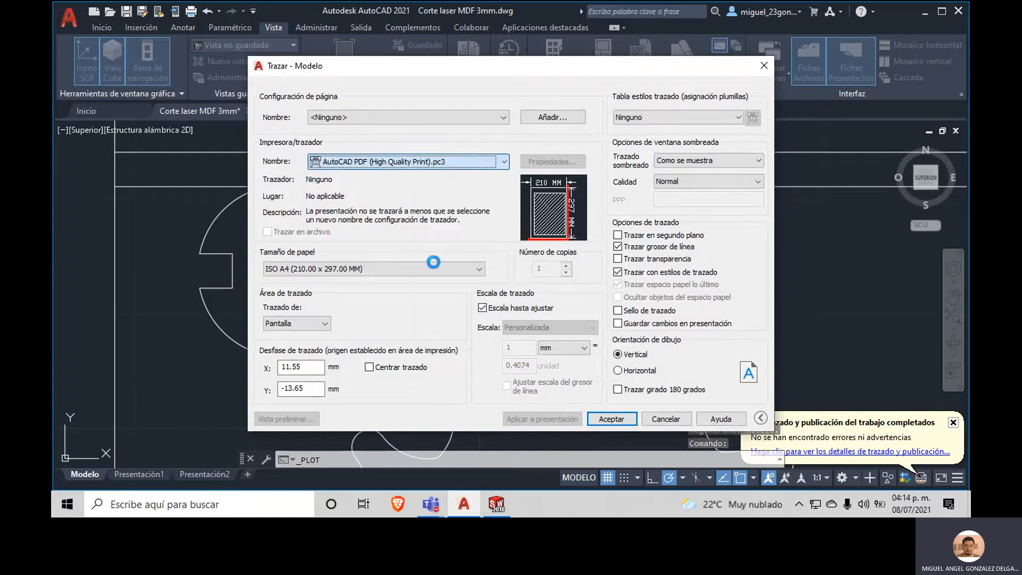
{"action": "left_click", "coordinate": [720, 186]}
{"action": "left_click", "coordinate": [697, 229]}
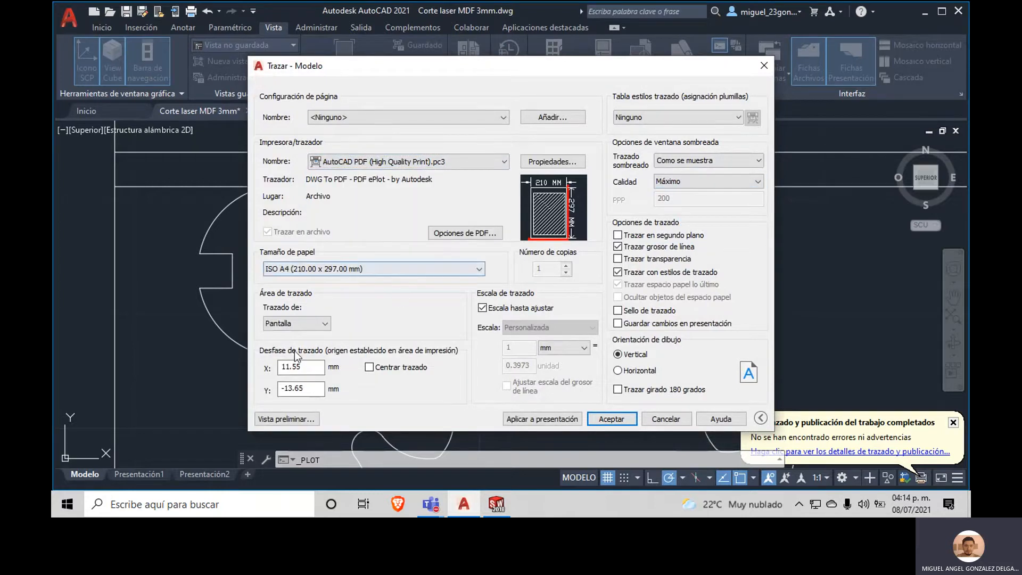
Step: Set the plot area to Ventana with a window enclosing the complete laser-cut layout
{"action": "left_click", "coordinate": [311, 323]}
{"action": "left_click", "coordinate": [300, 364]}
{"action": "scroll", "coordinate": [430, 305], "scroll_direction": "up", "scroll_amount": 3}
{"action": "scroll", "coordinate": [570, 293], "scroll_direction": "down", "scroll_amount": 6}
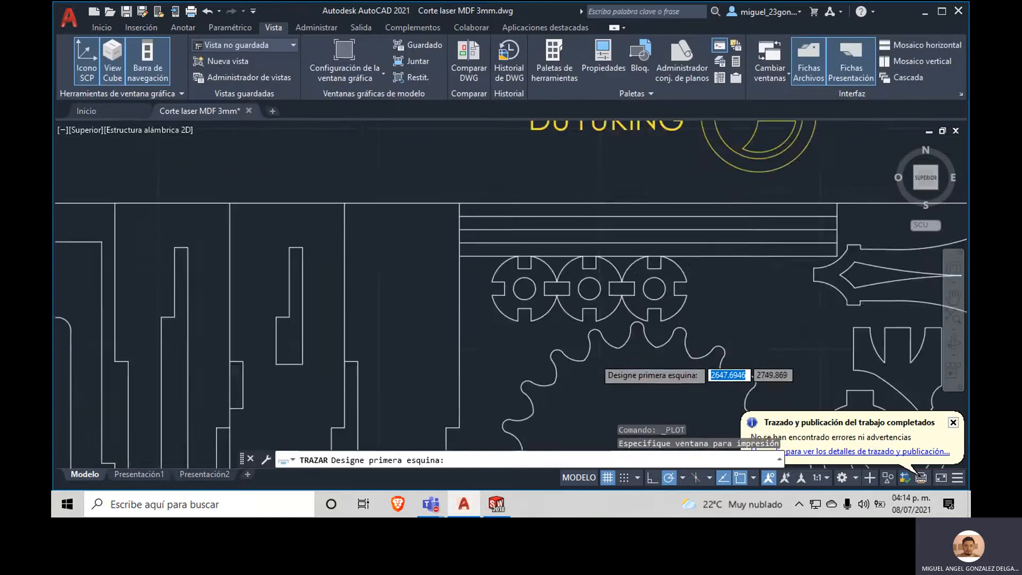
{"action": "scroll", "coordinate": [612, 362], "scroll_direction": "down", "scroll_amount": 3}
{"action": "scroll", "coordinate": [751, 376], "scroll_direction": "up", "scroll_amount": 1}
{"action": "mouse_move", "coordinate": [701, 387]}
{"action": "middle_mouse_down"}
{"action": "mouse_move", "coordinate": [552, 315]}
{"action": "mouse_move", "coordinate": [541, 324]}
{"action": "middle_mouse_up"}
{"action": "scroll", "coordinate": [534, 277], "scroll_direction": "up", "scroll_amount": 4}
{"action": "scroll", "coordinate": [557, 331], "scroll_direction": "down", "scroll_amount": 2}
{"action": "left_click", "coordinate": [287, 127]}
{"action": "left_click", "coordinate": [649, 438]}
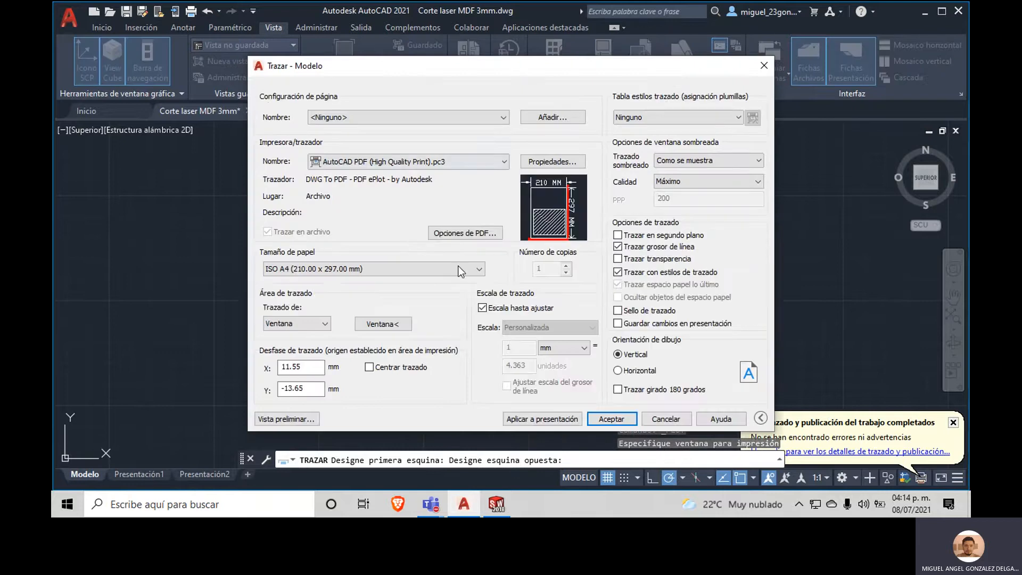
{"action": "left_click", "coordinate": [309, 323]}
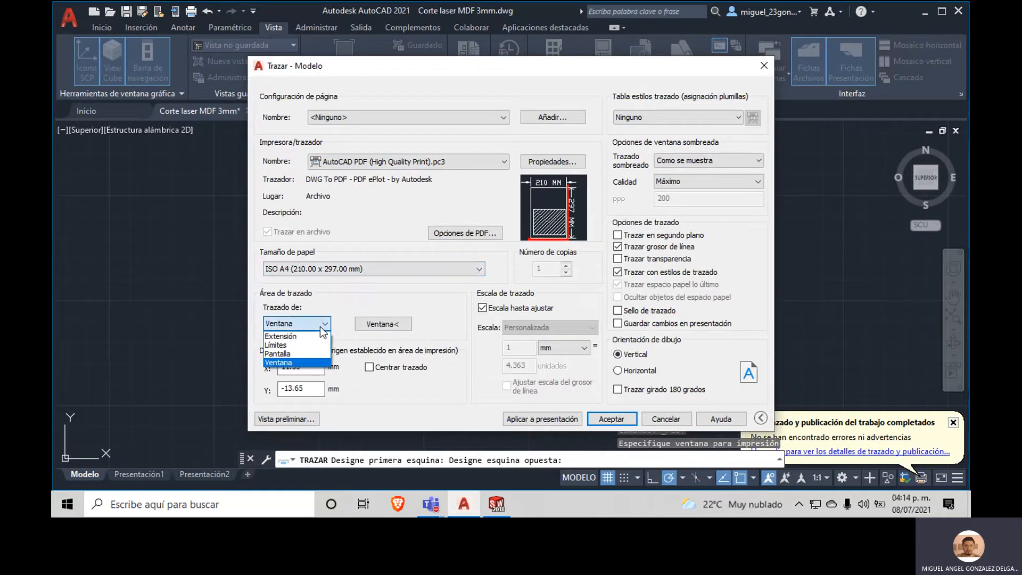
{"action": "left_click", "coordinate": [352, 318]}
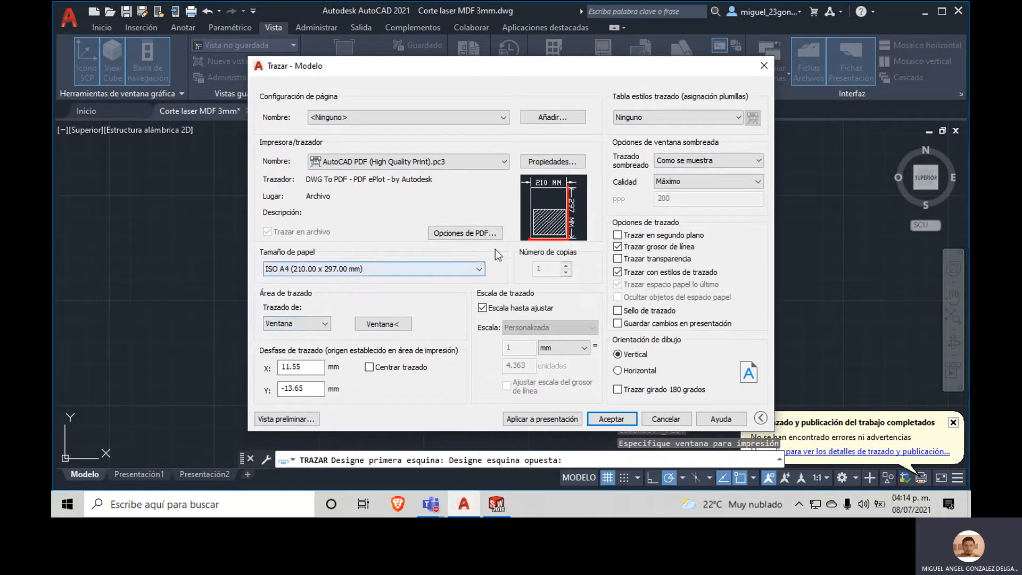
Step: Select the PublishToWeb JPG.pc3 plotter and add the custom paper size of 2480.31 x 3507.87 pixels to its configuration
{"action": "left_click", "coordinate": [503, 162]}
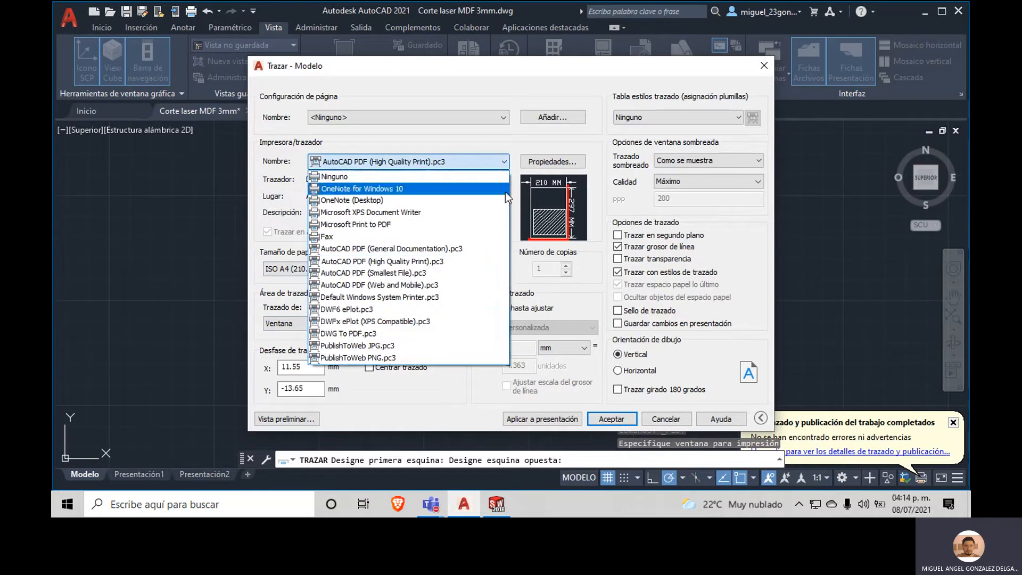
{"action": "left_click", "coordinate": [351, 346]}
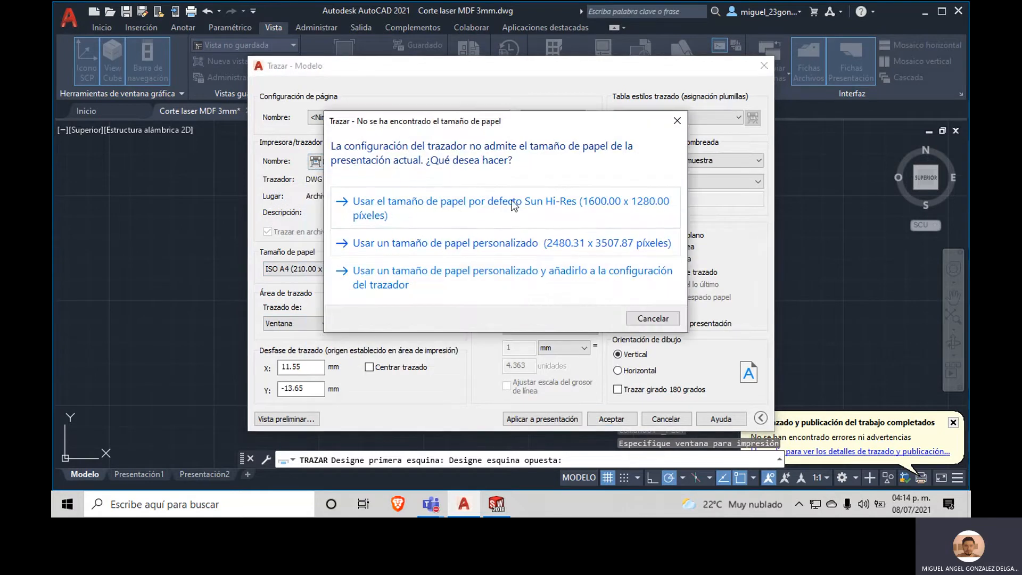
{"action": "left_click", "coordinate": [457, 281]}
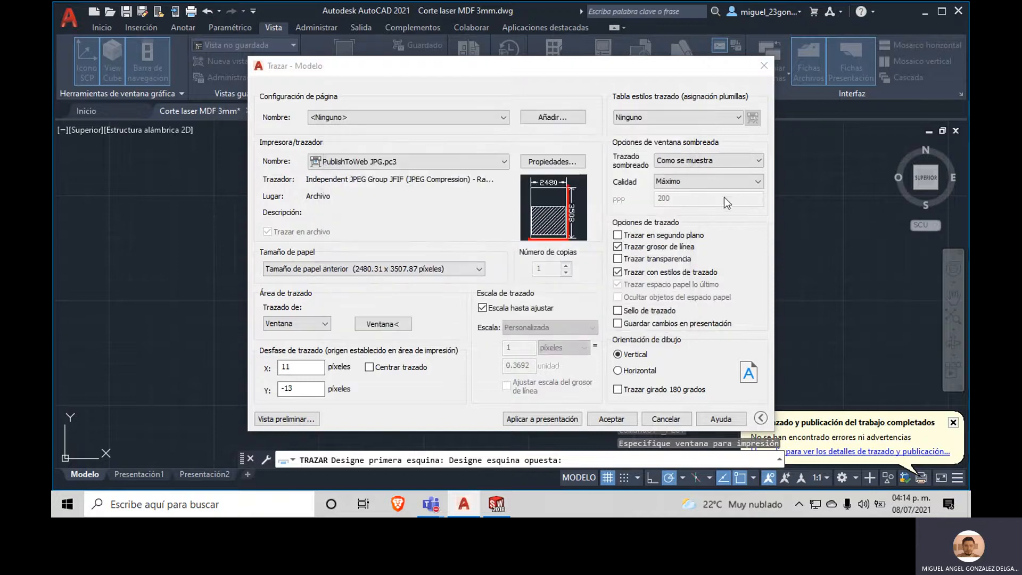
Step: Plot the layout centred in horizontal orientation and save it on the desktop as Corte laser MDF 3mm-Modelo.jpg
{"action": "left_click", "coordinate": [637, 372]}
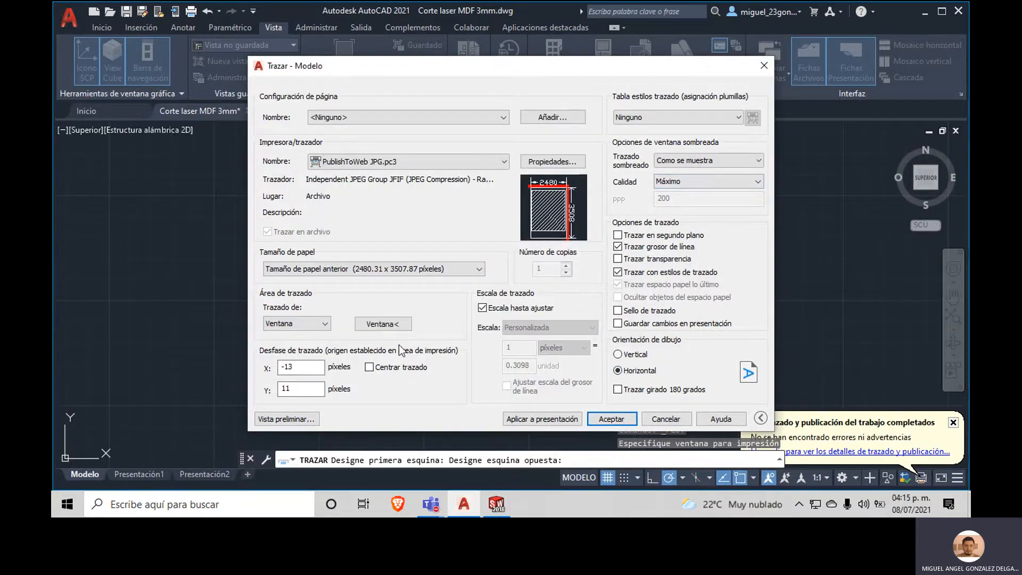
{"action": "left_click", "coordinate": [391, 369]}
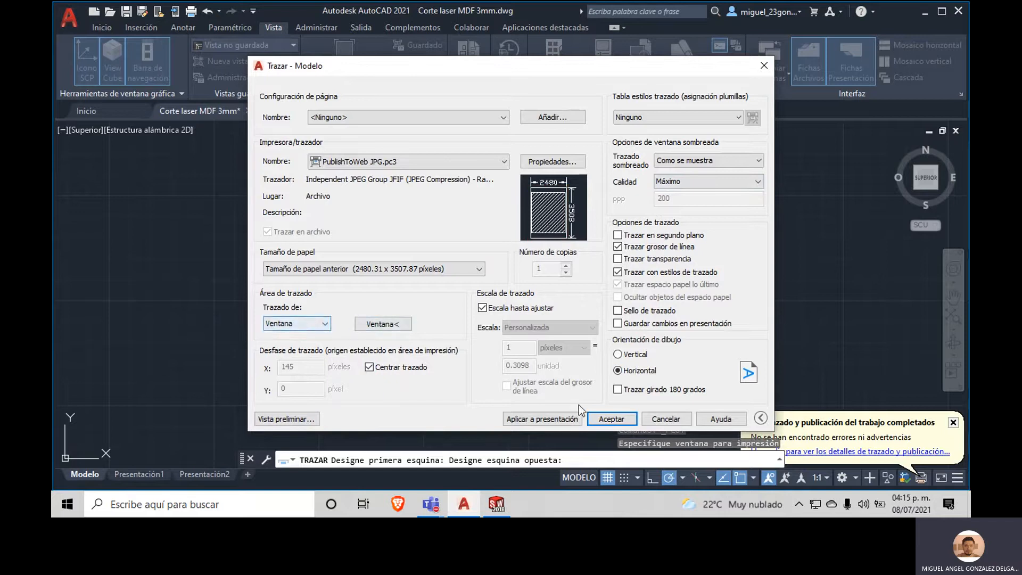
{"action": "left_click", "coordinate": [613, 419]}
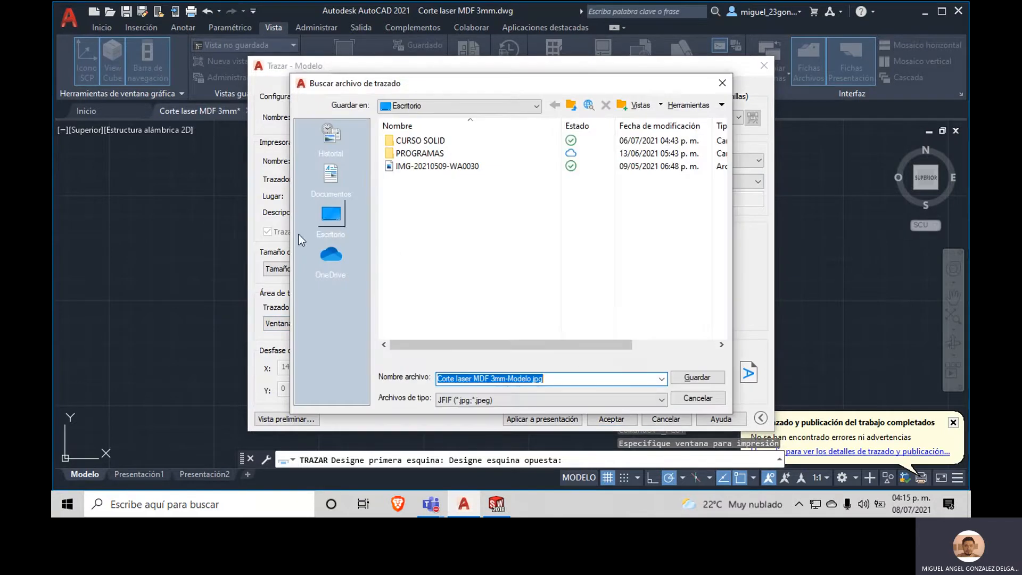
{"action": "left_click", "coordinate": [332, 217]}
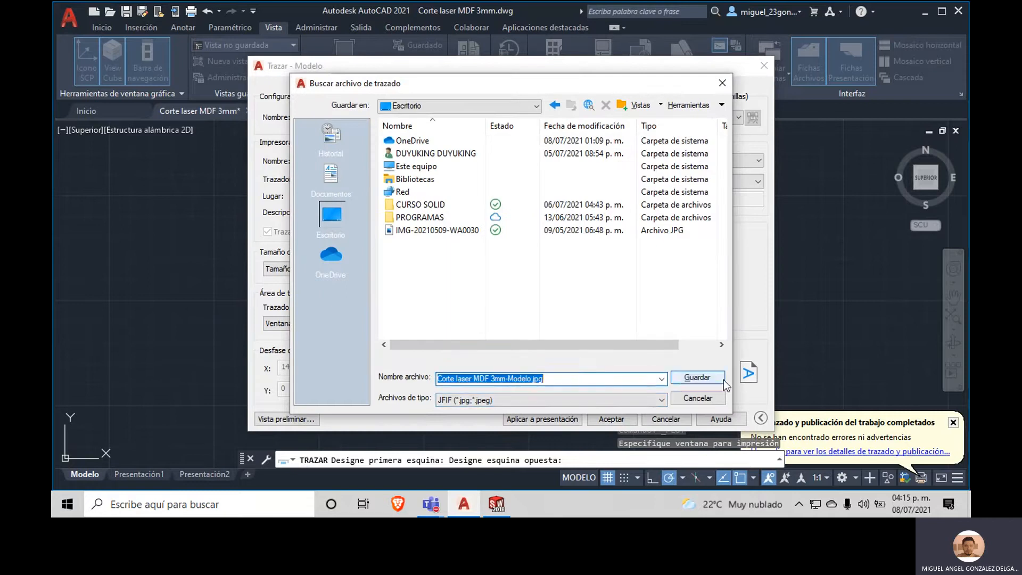
{"action": "left_click", "coordinate": [698, 377]}
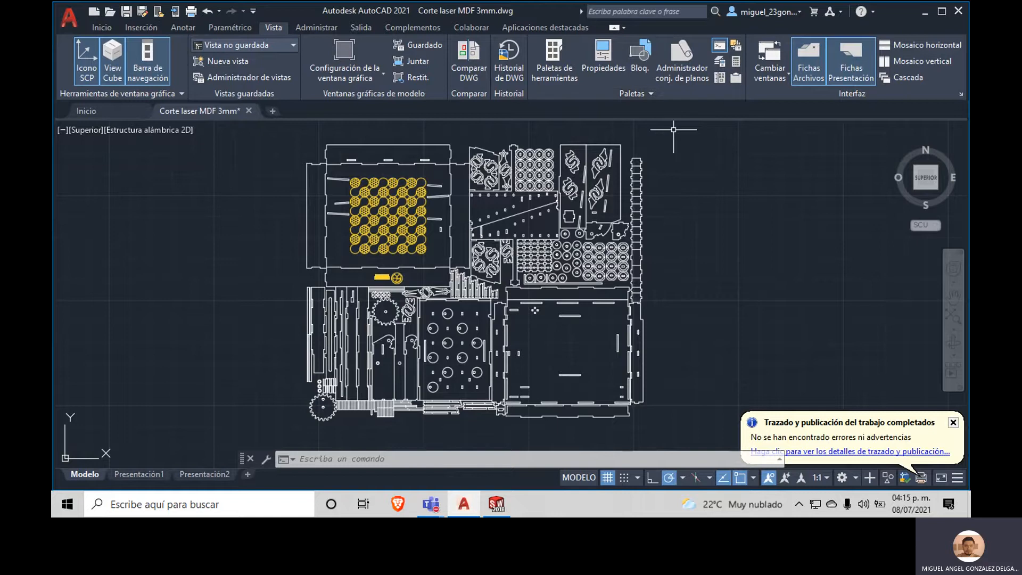
Step: Move the exported JPG to a free area of the desktop and check its file properties
{"action": "left_click", "coordinate": [925, 12]}
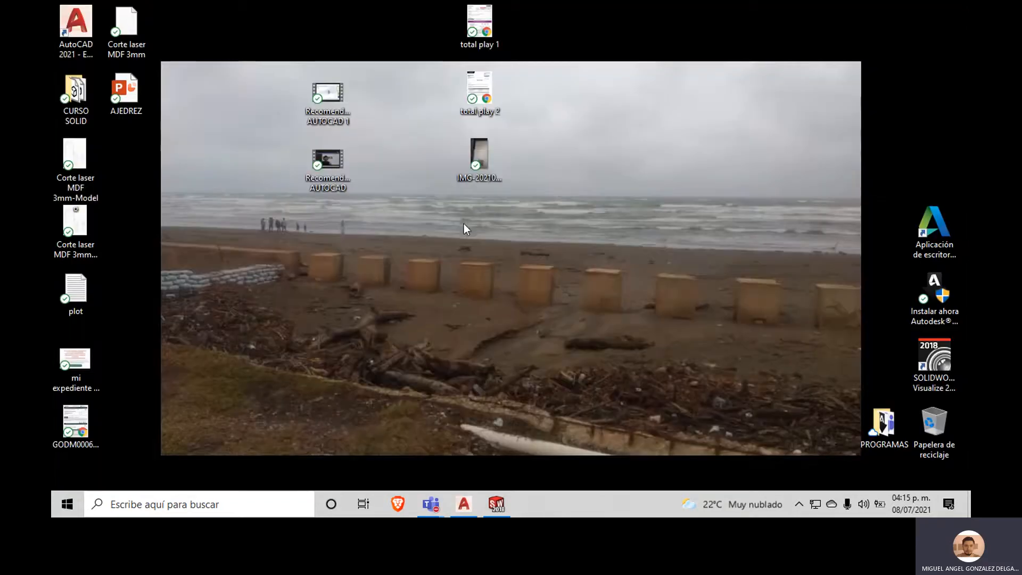
{"action": "left_click", "coordinate": [85, 238]}
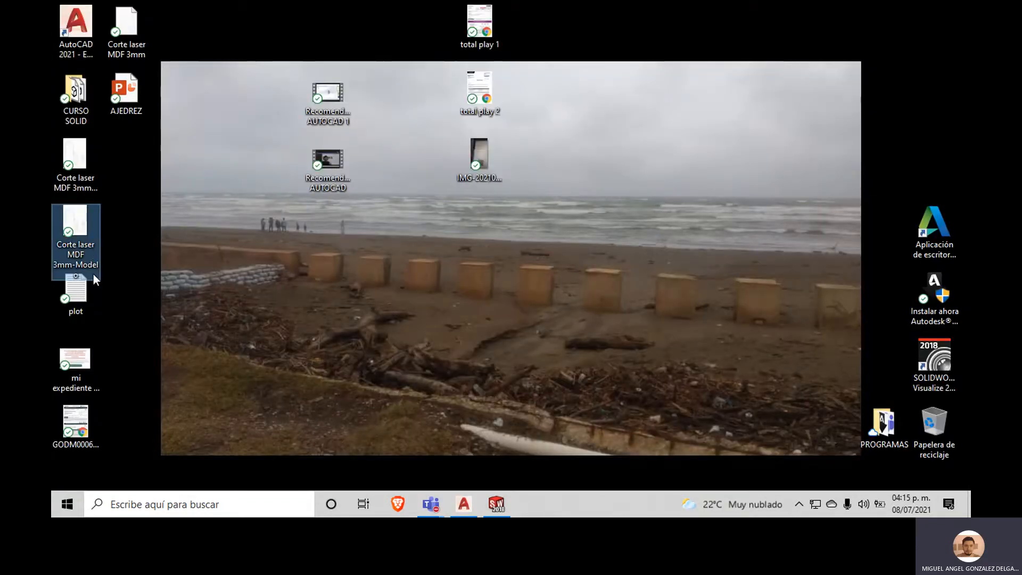
{"action": "left_click_drag", "start_coordinate": [68, 237], "coordinate": [339, 315]}
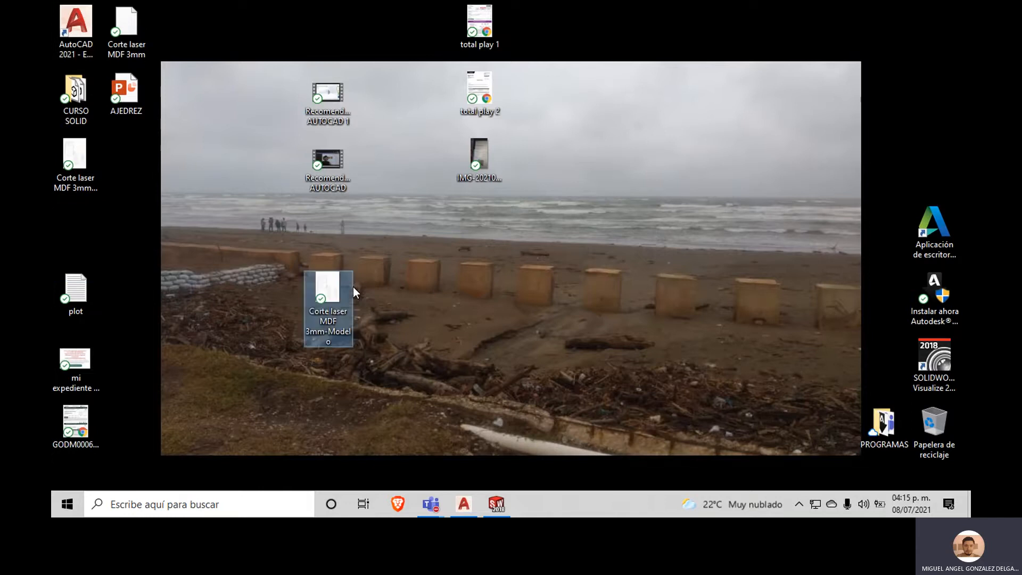
{"action": "right_click", "coordinate": [344, 318]}
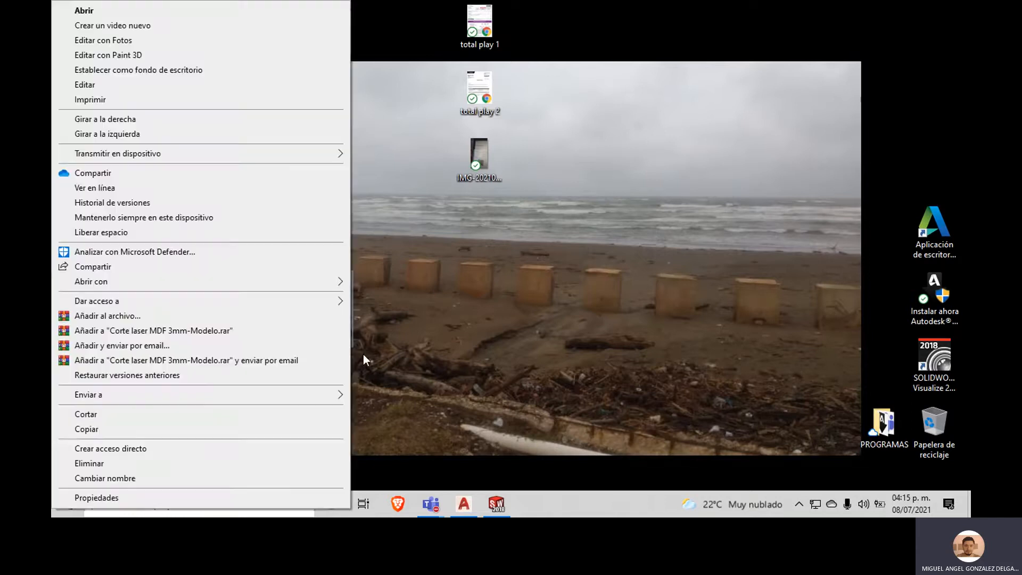
{"action": "left_click", "coordinate": [136, 497]}
{"action": "left_click_drag", "start_coordinate": [481, 229], "coordinate": [468, 229]}
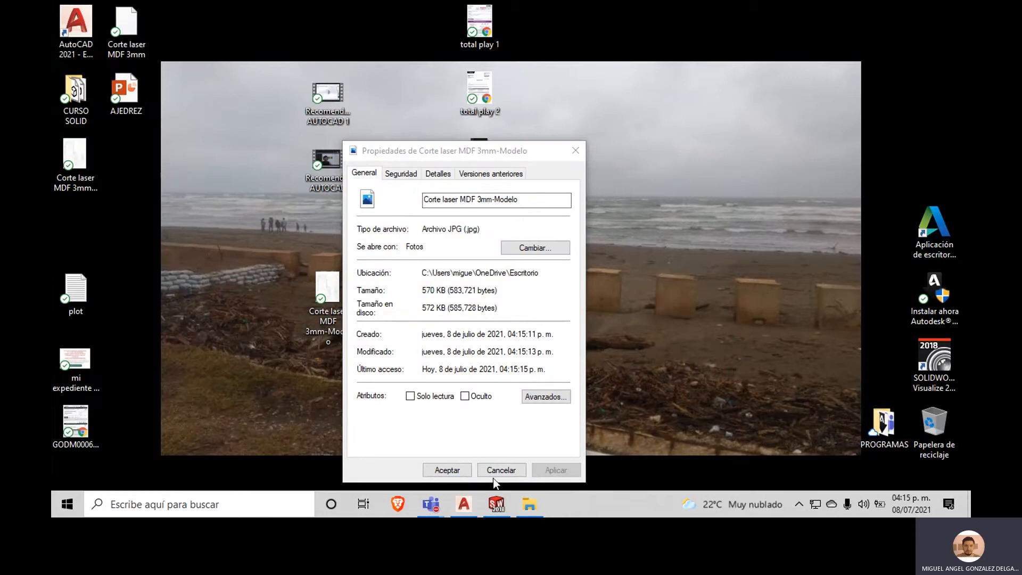
Step: Open the exported JPG and PNG images in Fotos and arrange them side by side to compare their line quality
{"action": "double_click", "coordinate": [338, 303]}
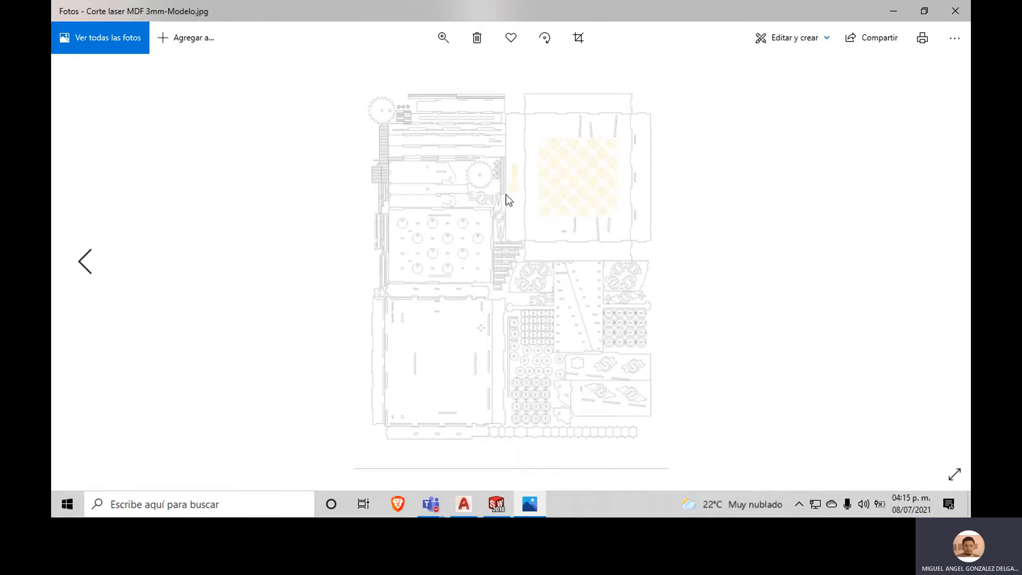
{"action": "left_click_drag", "start_coordinate": [641, 10], "coordinate": [681, 34]}
{"action": "left_click", "coordinate": [72, 167]}
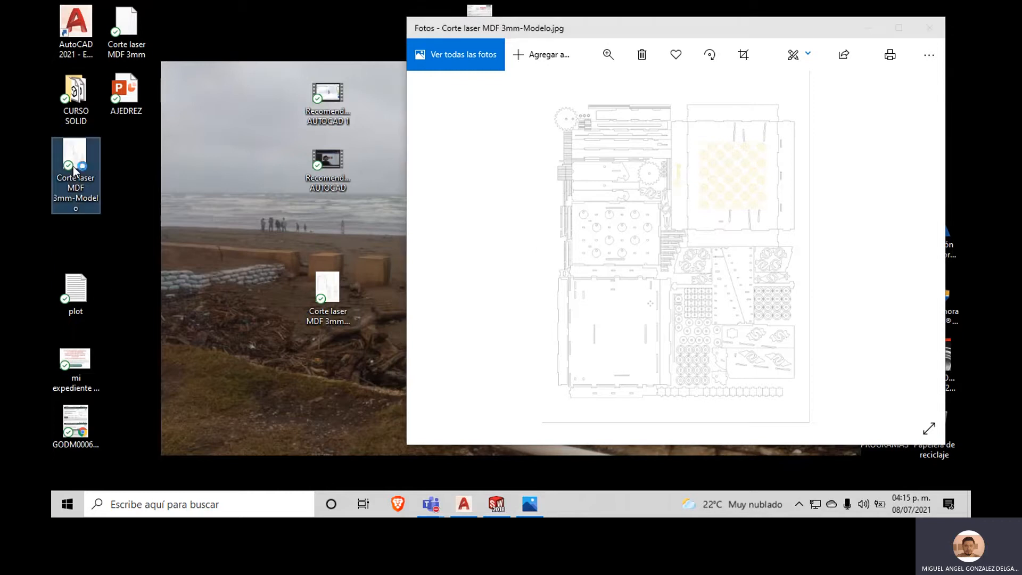
{"action": "left_click", "coordinate": [397, 155]}
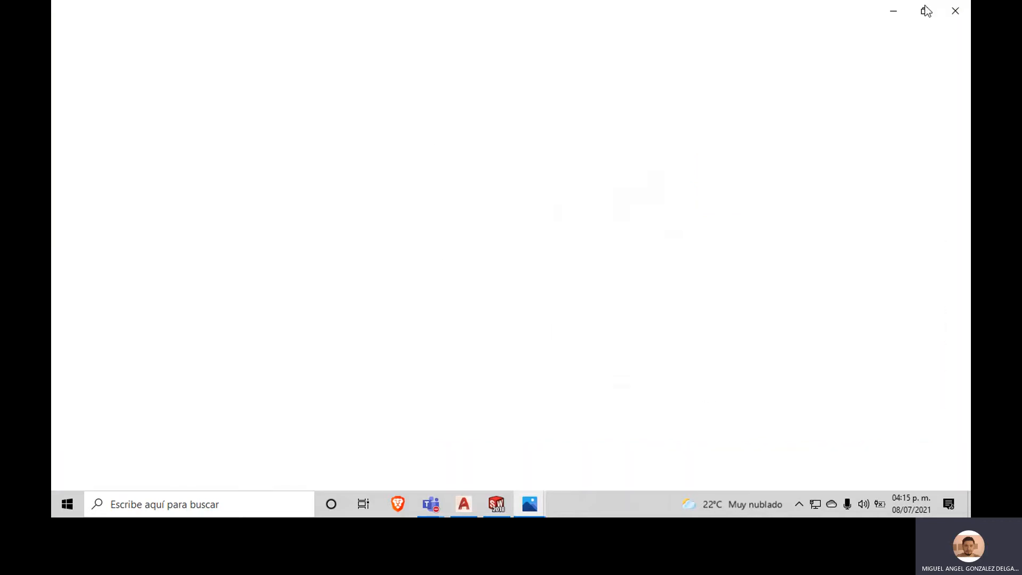
{"action": "left_click_drag", "start_coordinate": [813, 15], "coordinate": [315, 36]}
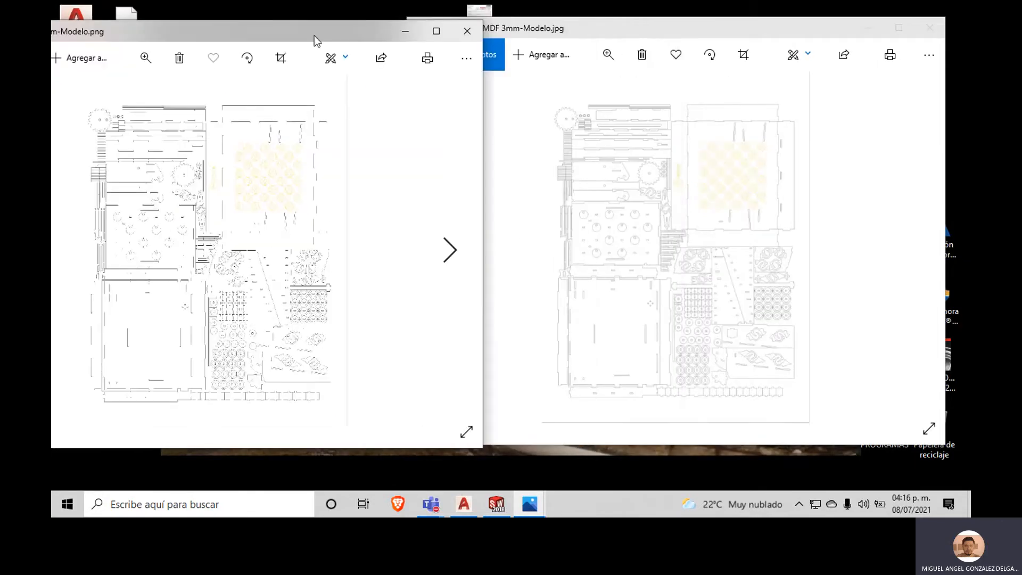
{"action": "left_click_drag", "start_coordinate": [640, 32], "coordinate": [728, 40]}
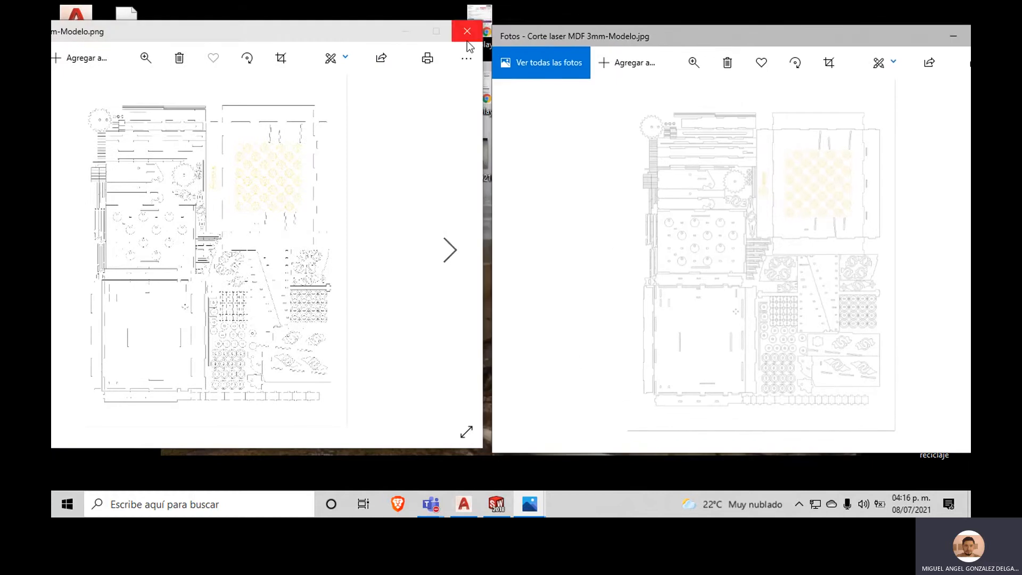
{"action": "left_click_drag", "start_coordinate": [334, 39], "coordinate": [345, 37]}
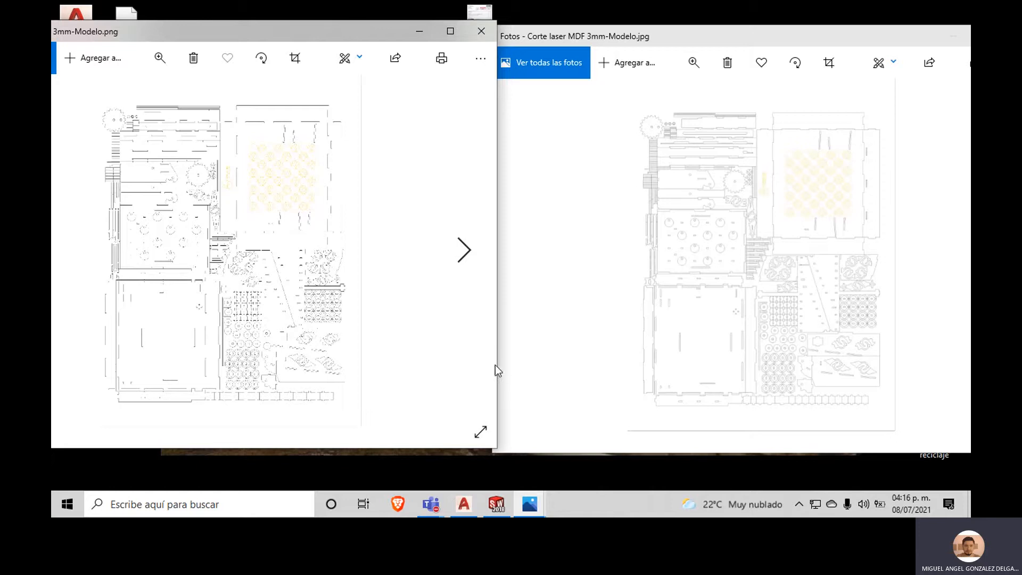
Step: Close the PNG and examine the JPG's slotted parts, ornaments, gear and yellow logo at high magnification, closing the image when finished
{"action": "left_click", "coordinate": [481, 30]}
{"action": "left_click_drag", "start_coordinate": [748, 41], "coordinate": [475, 46]}
{"action": "left_click", "coordinate": [712, 38]}
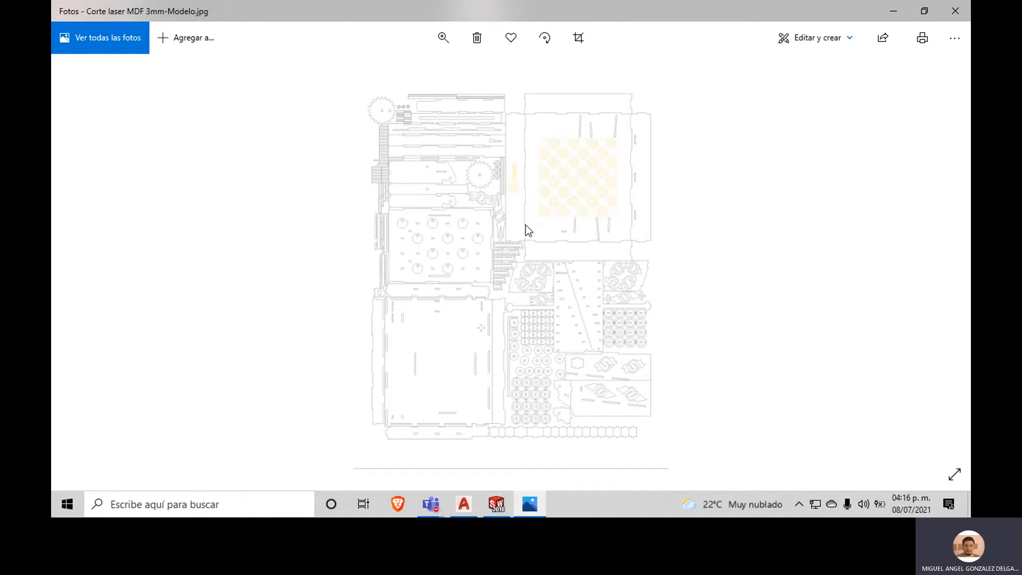
{"action": "left_click", "coordinate": [444, 38]}
{"action": "left_click_drag", "start_coordinate": [385, 71], "coordinate": [476, 61]}
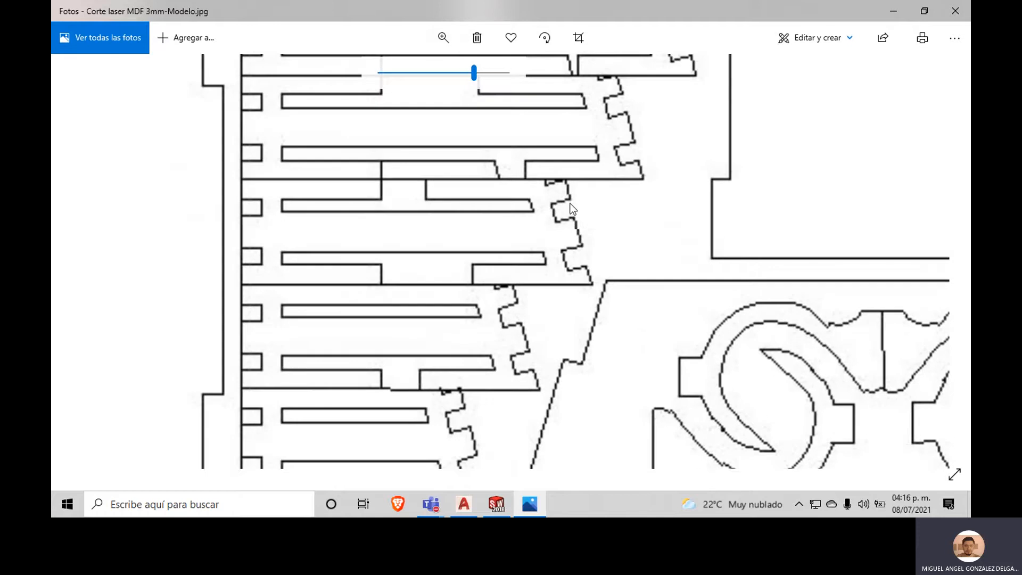
{"action": "left_click_drag", "start_coordinate": [495, 186], "coordinate": [368, 434]}
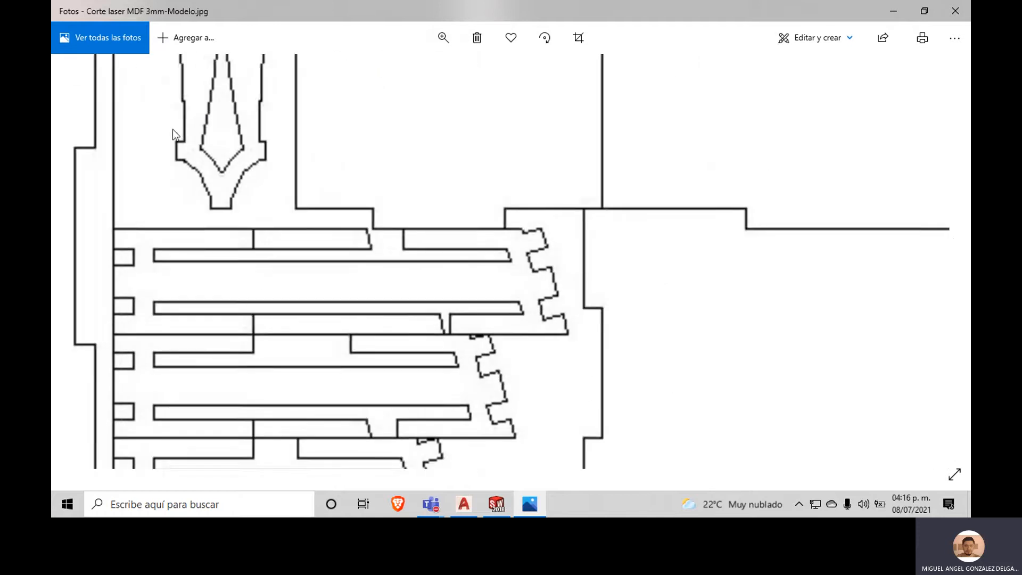
{"action": "left_click_drag", "start_coordinate": [172, 129], "coordinate": [283, 366]}
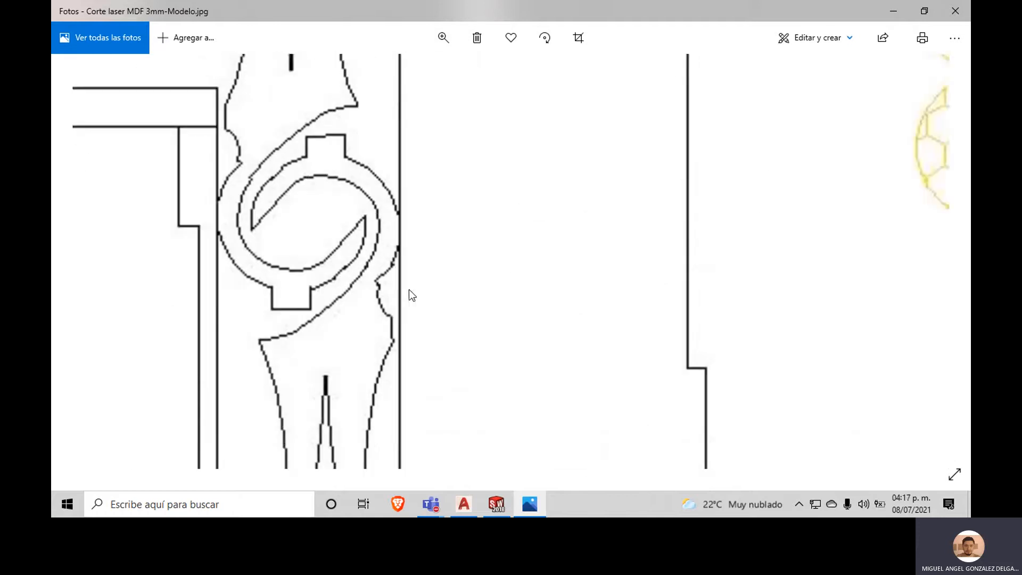
{"action": "left_click_drag", "start_coordinate": [409, 289], "coordinate": [411, 332]}
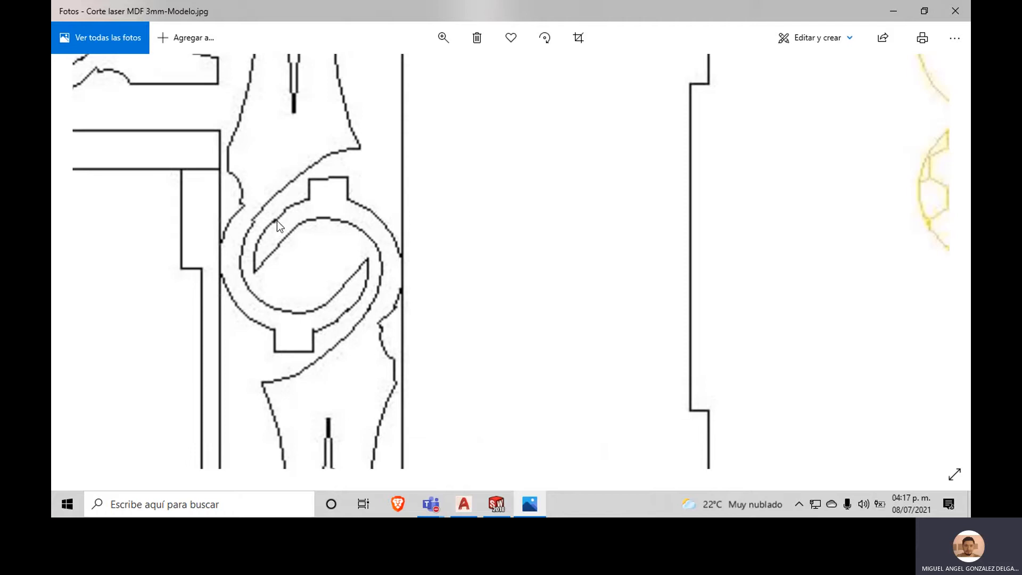
{"action": "left_click_drag", "start_coordinate": [369, 179], "coordinate": [452, 427]}
{"action": "left_click_drag", "start_coordinate": [226, 258], "coordinate": [239, 264]}
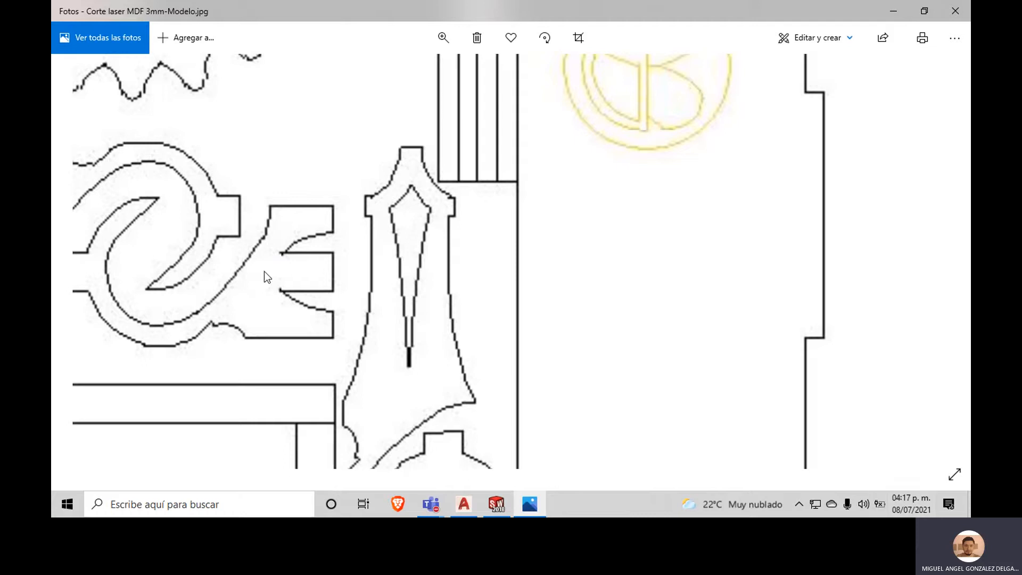
{"action": "mouse_move", "coordinate": [264, 229]}
{"action": "left_mouse_down"}
{"action": "mouse_move", "coordinate": [273, 343]}
{"action": "mouse_move", "coordinate": [259, 404]}
{"action": "left_mouse_up"}
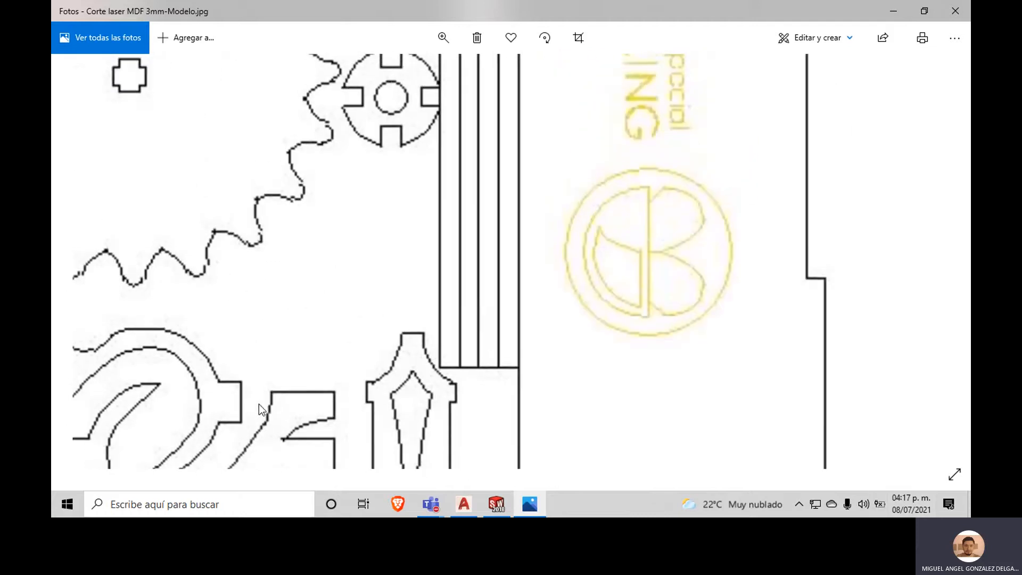
{"action": "left_click", "coordinate": [443, 38]}
{"action": "left_click_drag", "start_coordinate": [475, 73], "coordinate": [370, 105]}
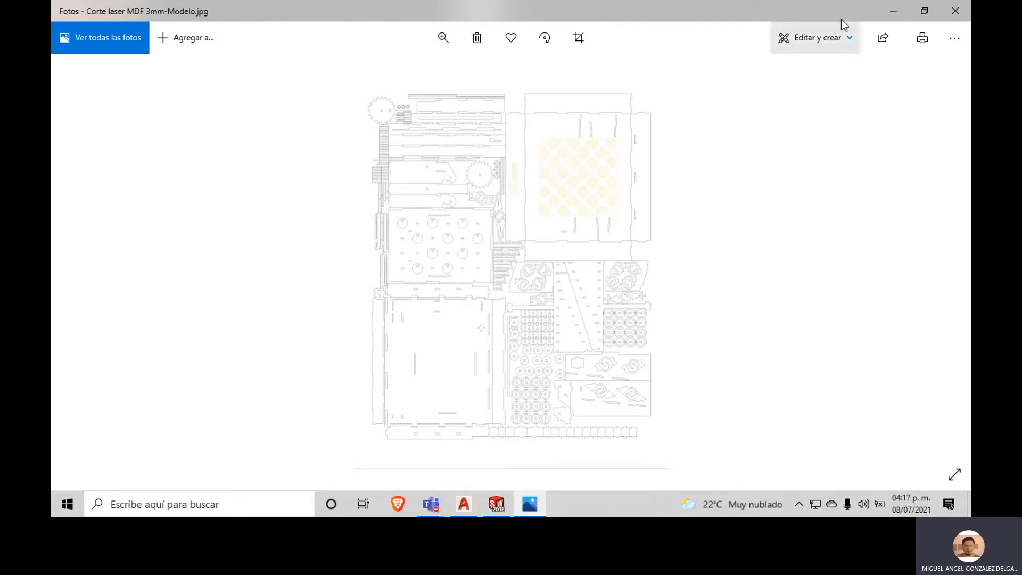
{"action": "left_click", "coordinate": [955, 11]}
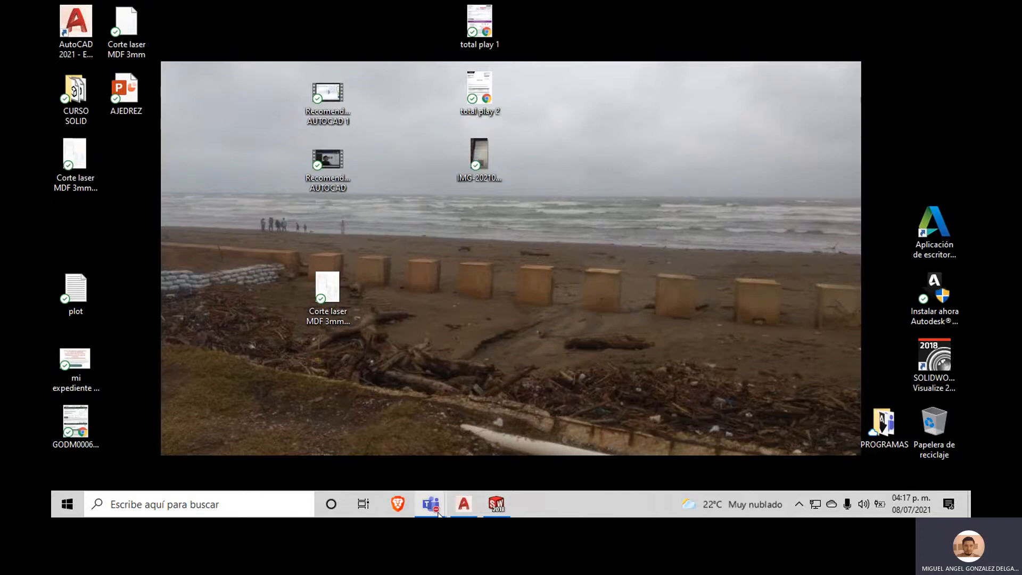
Step: Return to AutoCAD and start a plot with the AutoCAD PDF (High Quality Print).pc3 plotter and the quality Máximo
{"action": "left_click", "coordinate": [468, 503]}
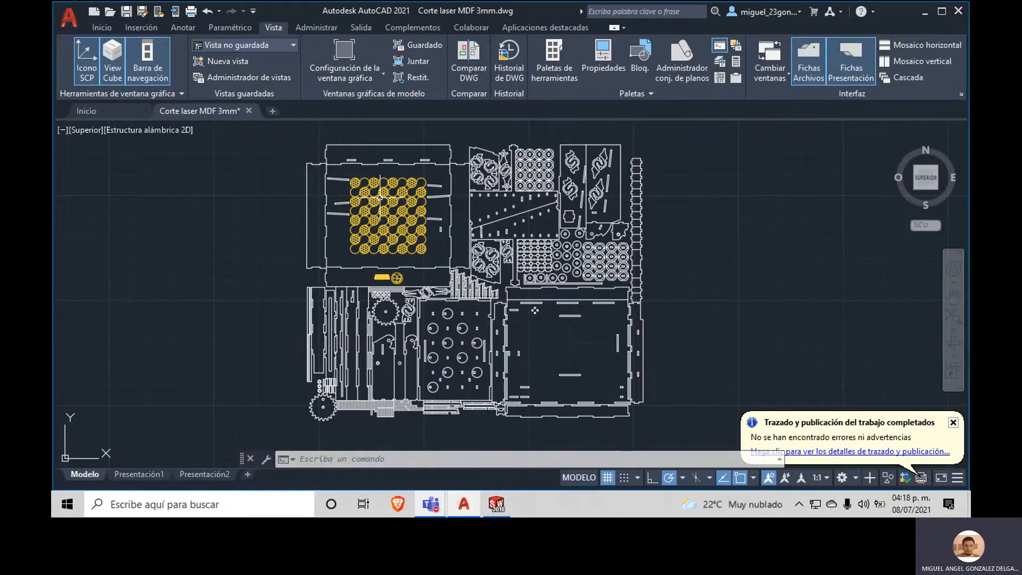
{"action": "left_click", "coordinate": [191, 11]}
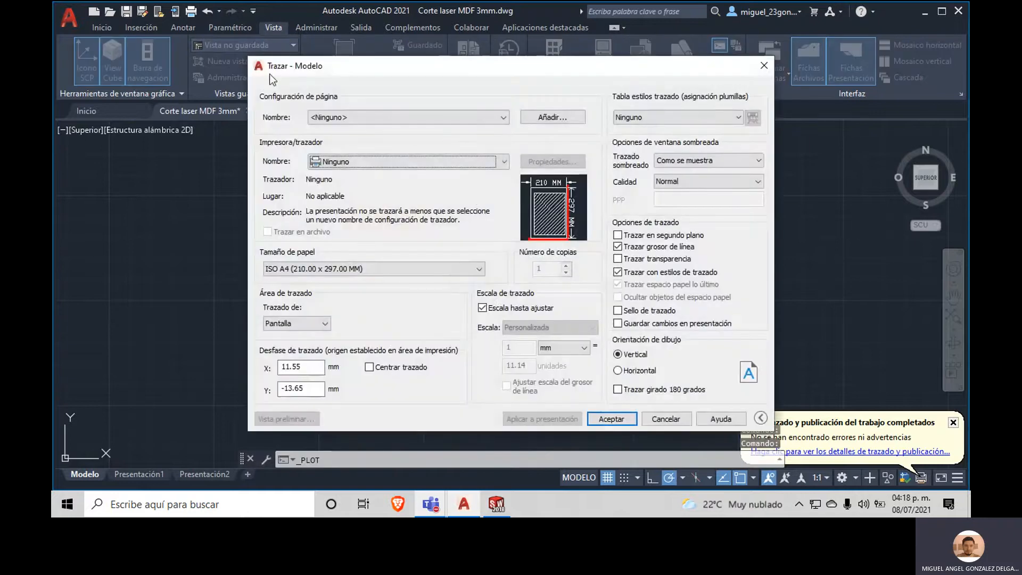
{"action": "left_click", "coordinate": [503, 162]}
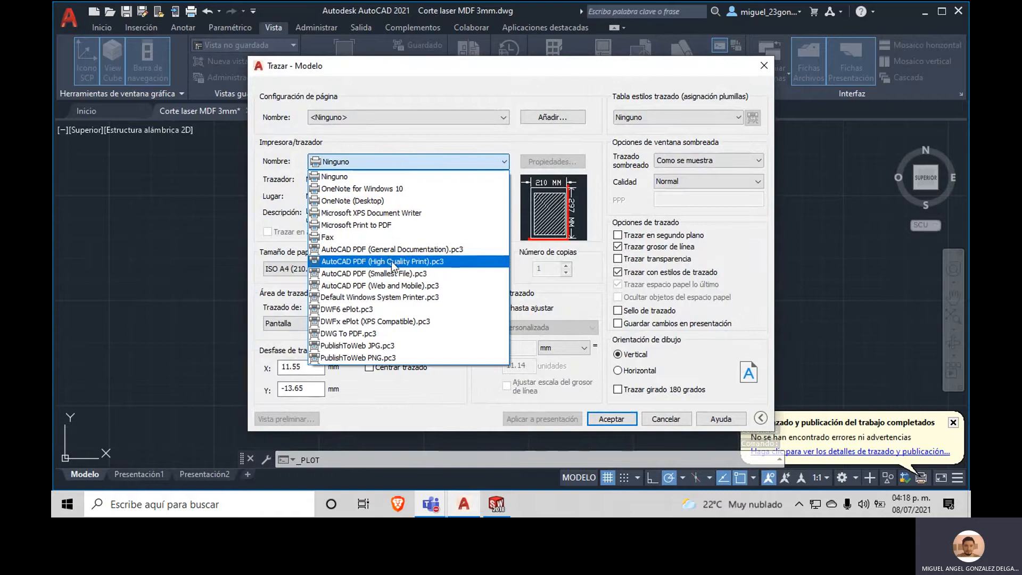
{"action": "left_click", "coordinate": [451, 261]}
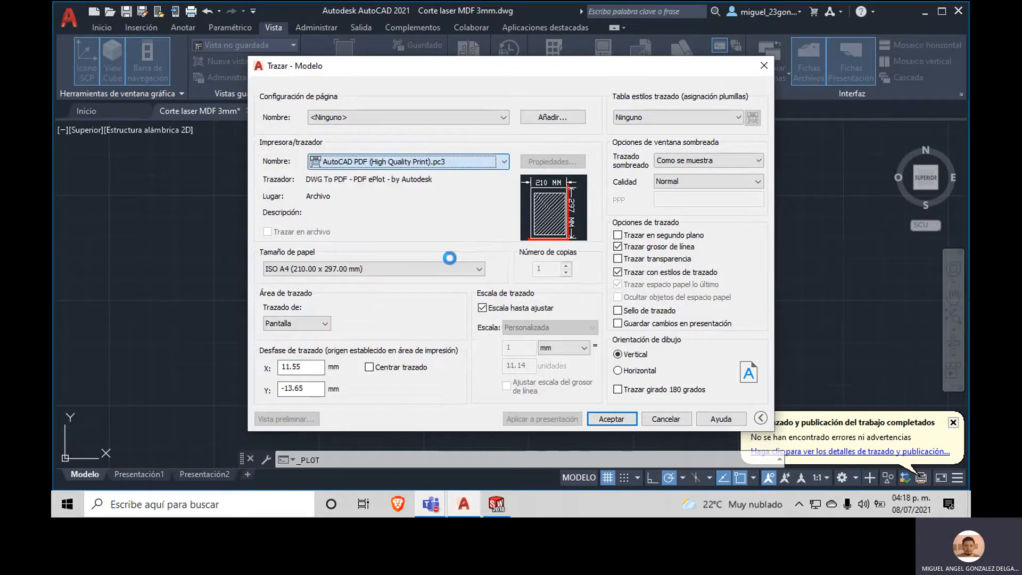
{"action": "left_click", "coordinate": [682, 183]}
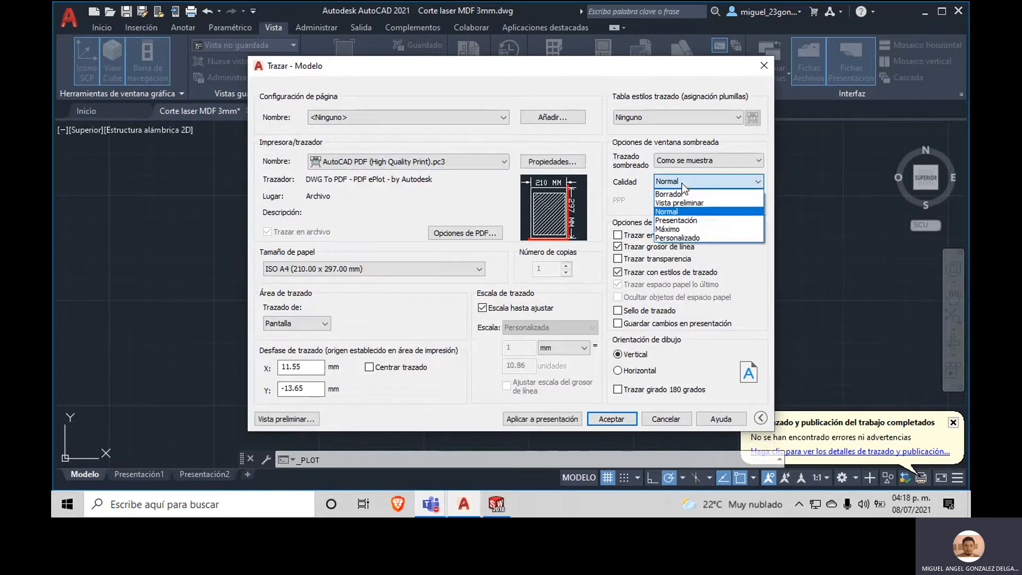
{"action": "left_click", "coordinate": [695, 229]}
Step: Set the plot area to Ventana with a window around the entire laser-cut layout
{"action": "left_click", "coordinate": [326, 323]}
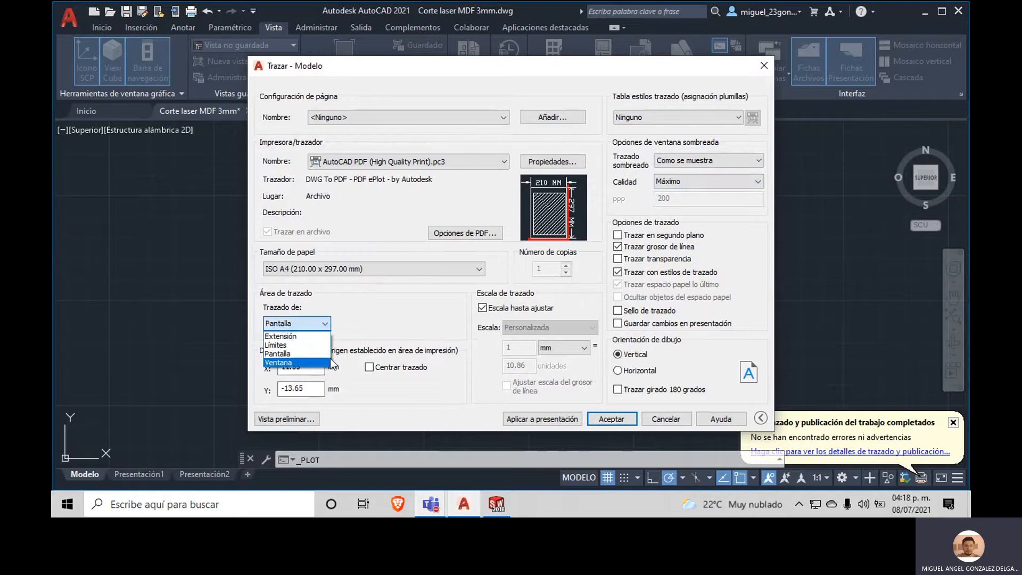
{"action": "left_click", "coordinate": [330, 359]}
{"action": "left_click", "coordinate": [289, 127]}
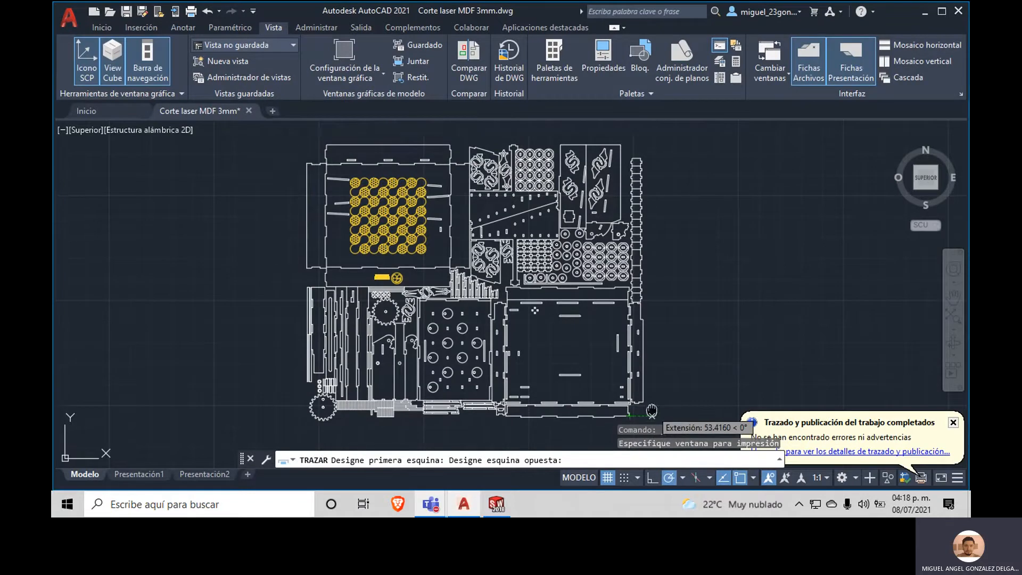
{"action": "middle_click_drag", "start_coordinate": [656, 426], "coordinate": [650, 351]}
{"action": "left_click", "coordinate": [650, 351]}
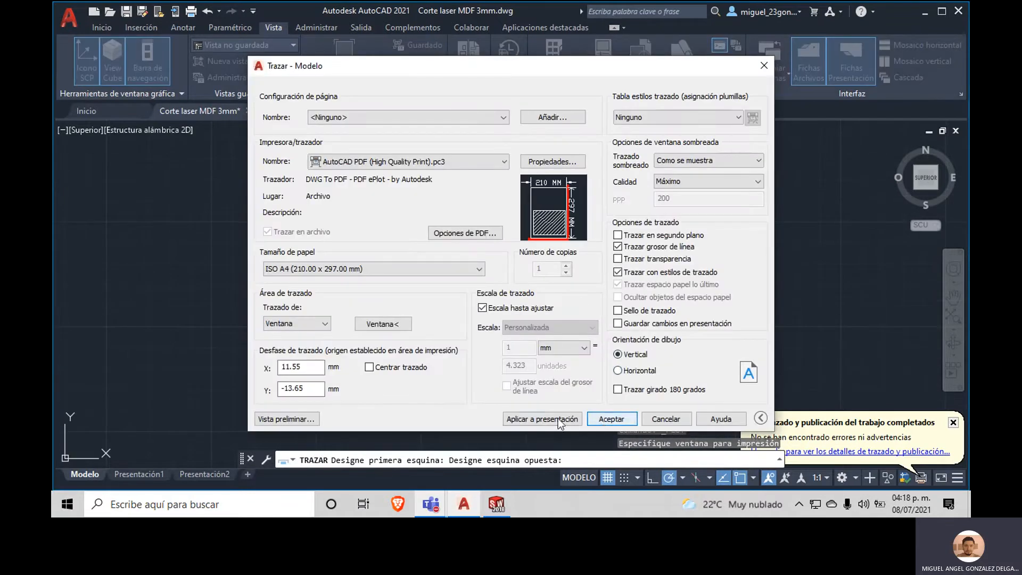
Step: Plot the layout centred in horizontal orientation to Corte laser MDF 3mm-Modelo.pdf on the desktop and review the PDF
{"action": "left_click", "coordinate": [623, 370]}
{"action": "left_click", "coordinate": [375, 368]}
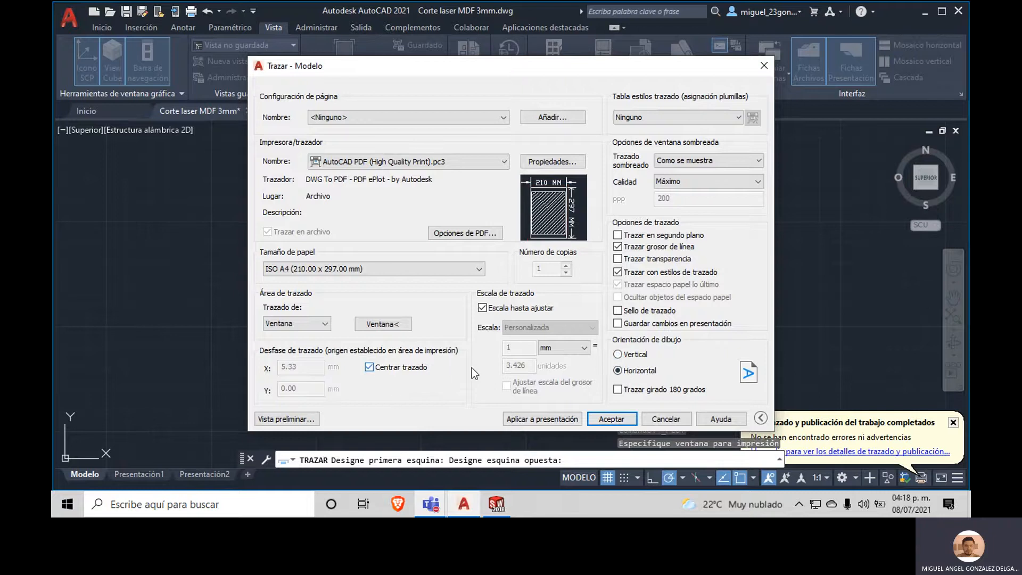
{"action": "left_click", "coordinate": [612, 419]}
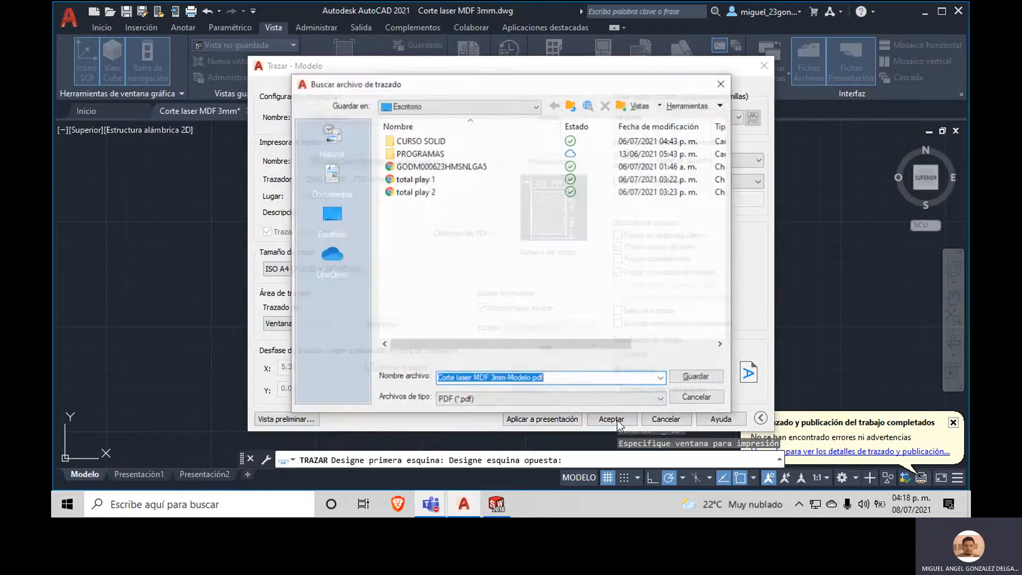
{"action": "left_click", "coordinate": [331, 223]}
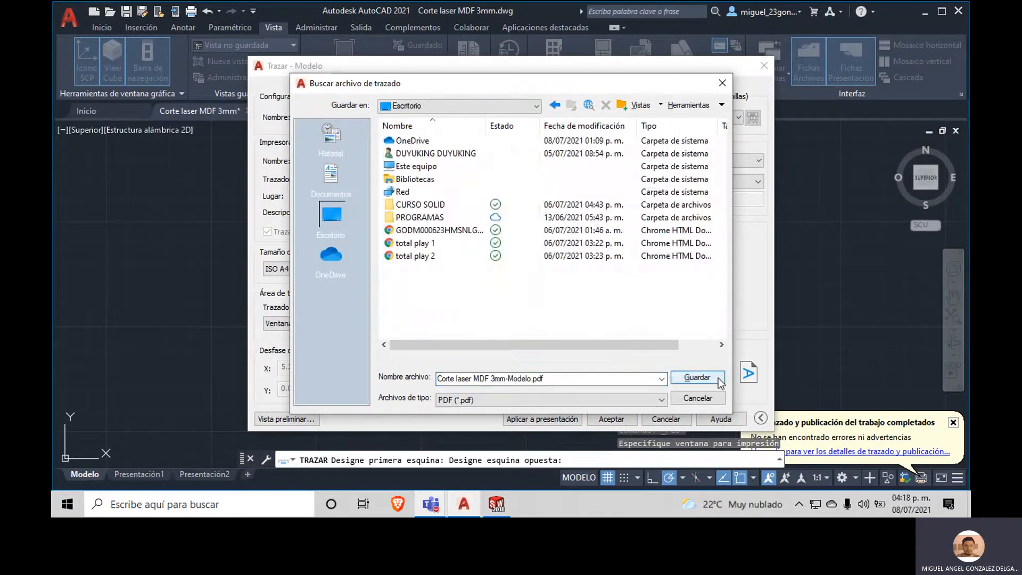
{"action": "left_click", "coordinate": [699, 377]}
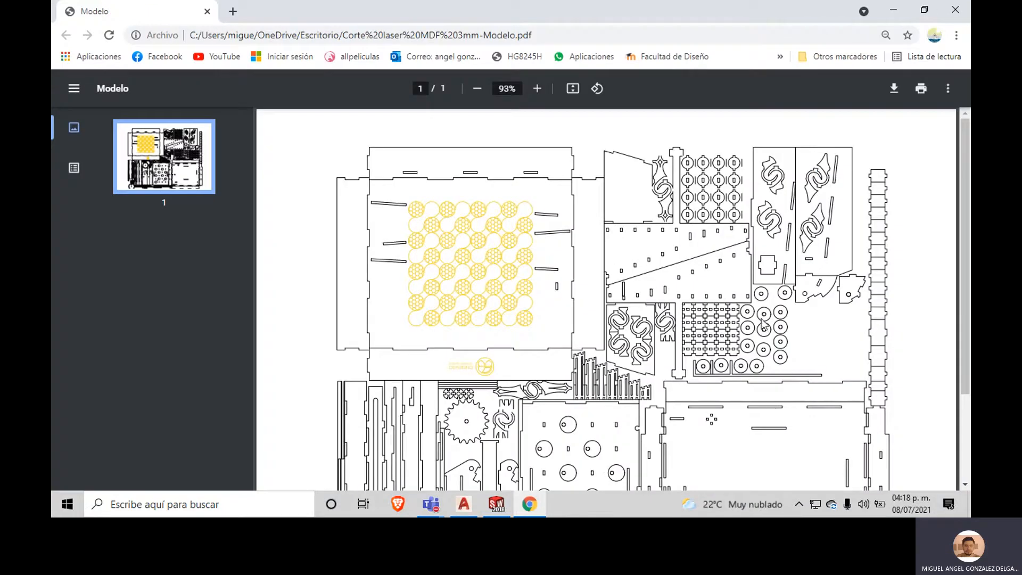
{"action": "scroll", "coordinate": [709, 303], "scroll_direction": "down", "scroll_amount": 3}
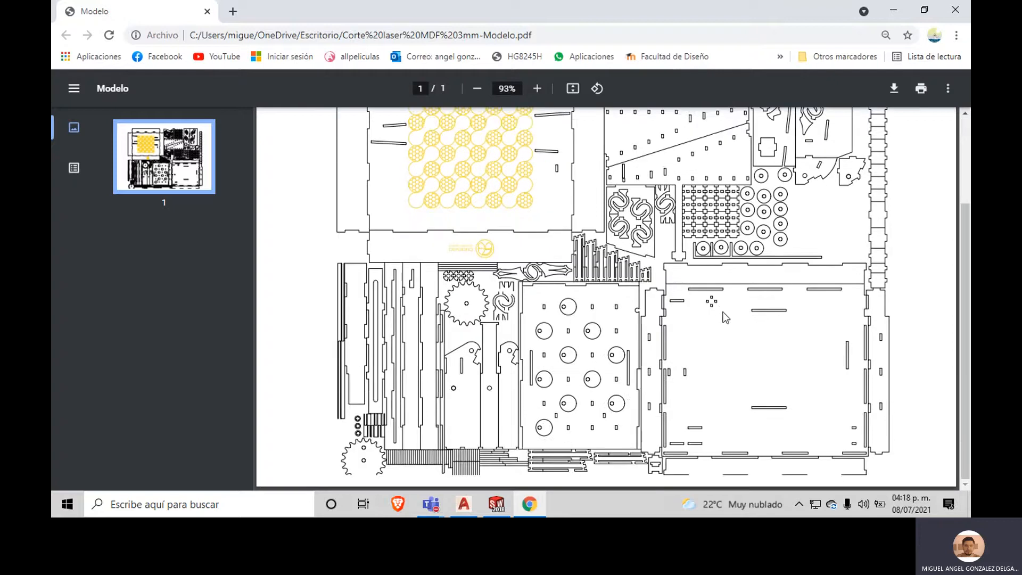
{"action": "left_click", "coordinate": [956, 10]}
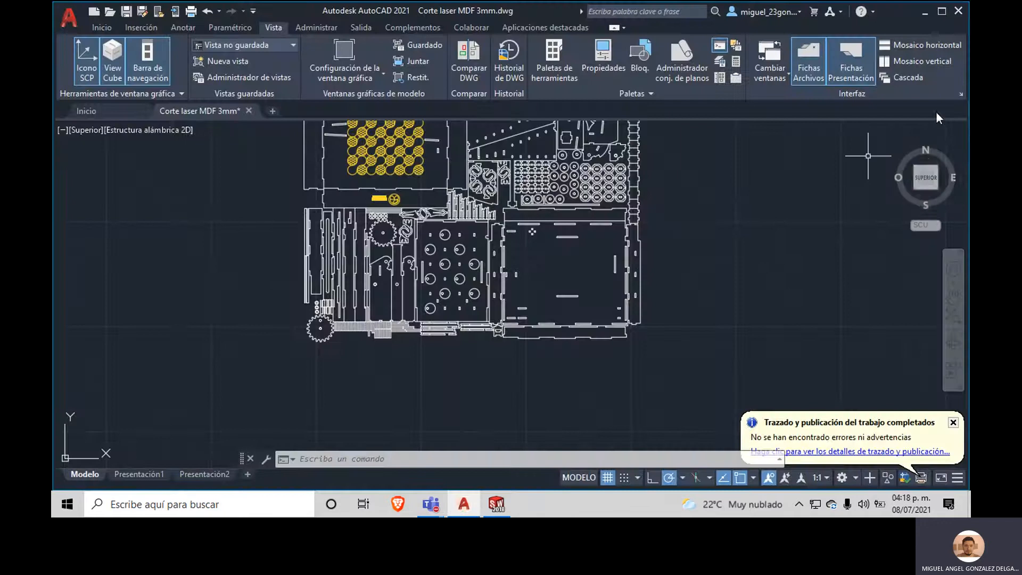
Step: Delete the exported PDF from the desktop
{"action": "left_click", "coordinate": [925, 11]}
{"action": "left_click", "coordinate": [84, 241]}
{"action": "key", "text": "Delete"}
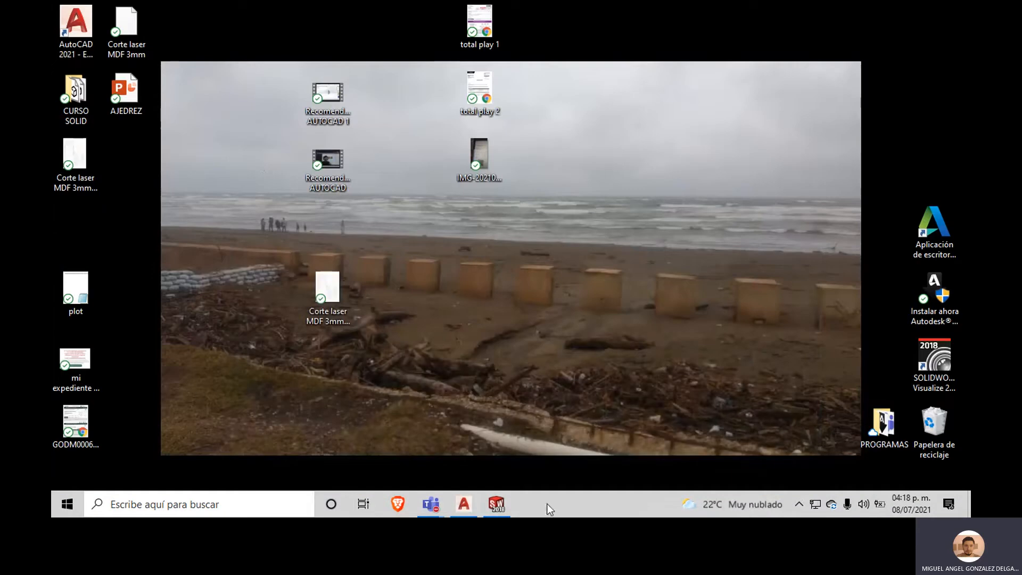
Step: Switch back to AutoCAD and start a plot of the laser-cut layout with the AutoCAD PDF (High Quality Print).pc3 plotter
{"action": "left_click", "coordinate": [461, 510]}
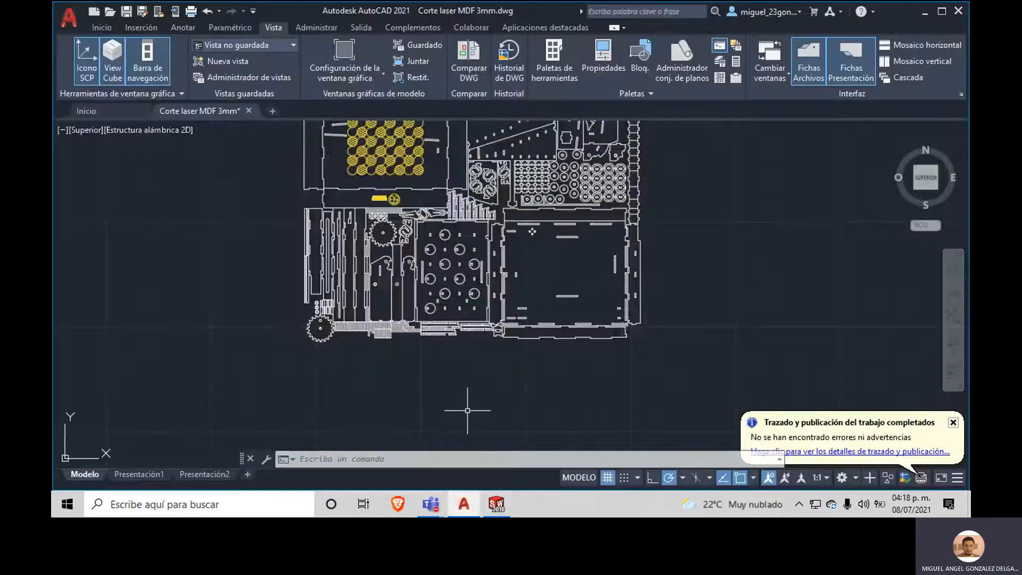
{"action": "scroll", "coordinate": [498, 302], "scroll_direction": "up", "scroll_amount": 3}
{"action": "mouse_move", "coordinate": [482, 214]}
{"action": "middle_mouse_down"}
{"action": "mouse_move", "coordinate": [481, 238]}
{"action": "mouse_move", "coordinate": [517, 320]}
{"action": "middle_mouse_up"}
{"action": "scroll", "coordinate": [514, 318], "scroll_direction": "down", "scroll_amount": 3}
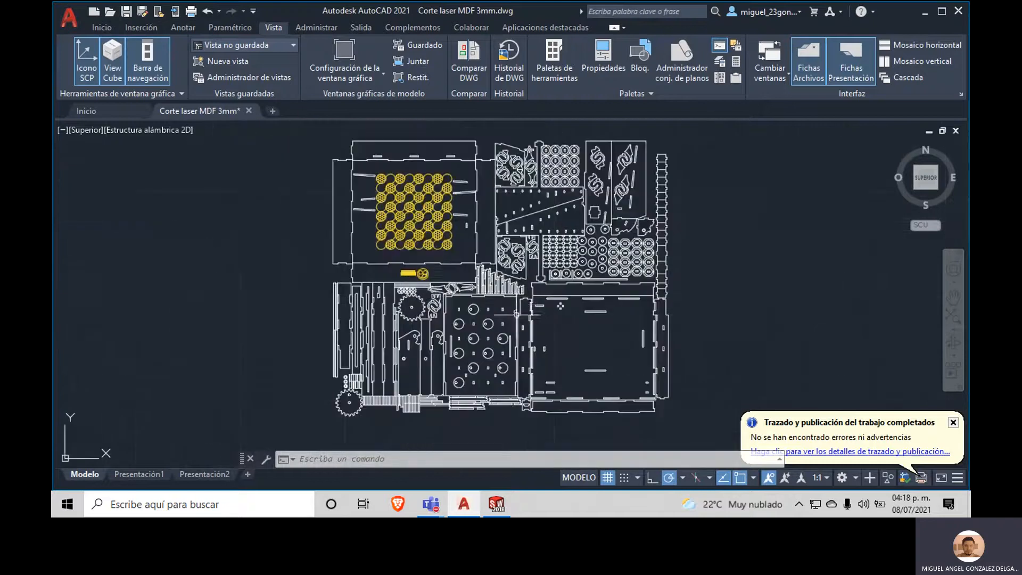
{"action": "left_click", "coordinate": [192, 12]}
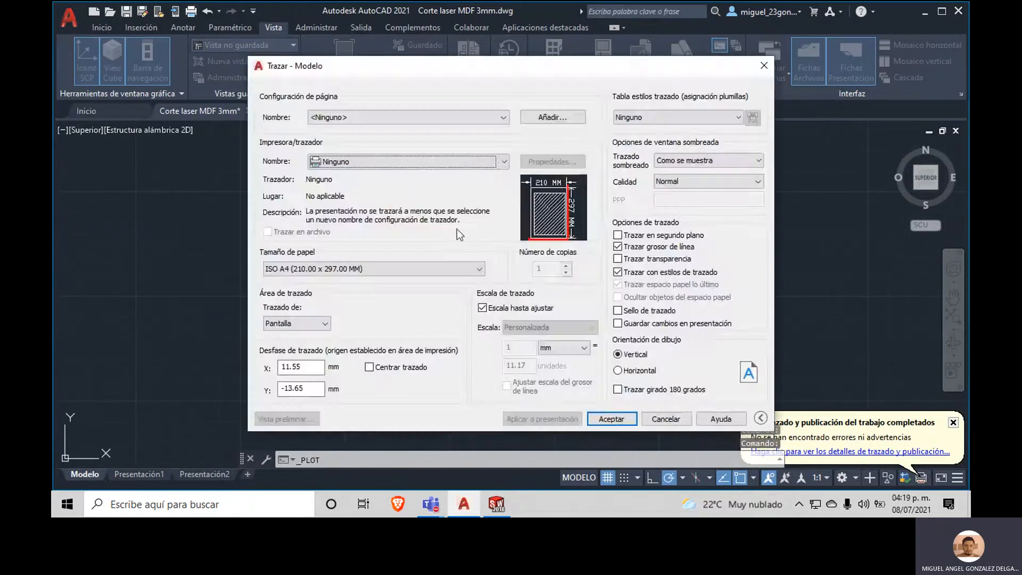
{"action": "left_click", "coordinate": [479, 161]}
{"action": "left_click", "coordinate": [414, 266]}
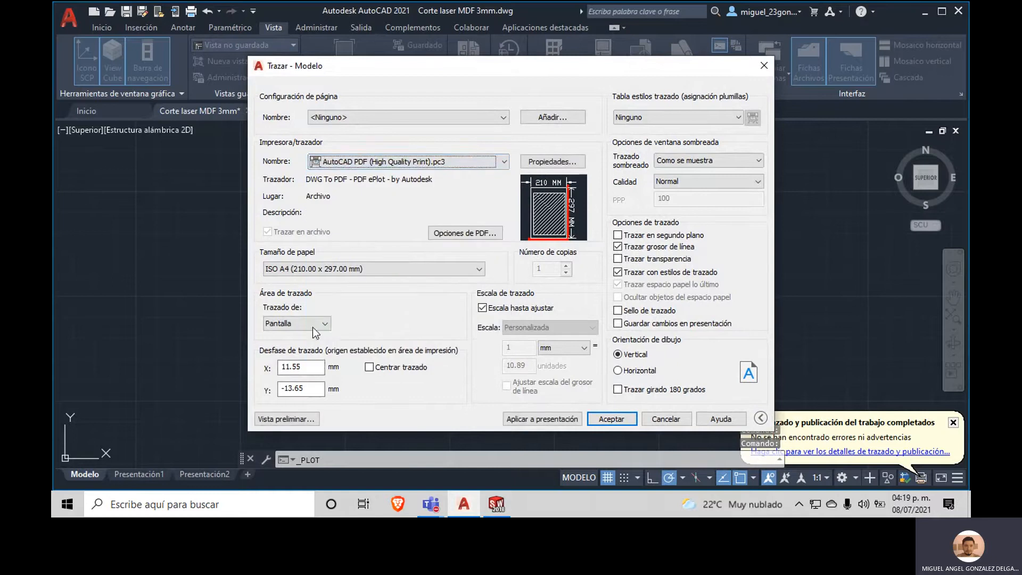
Step: Set the plot area to Ventana with a window enclosing all the laser-cut pieces
{"action": "left_click", "coordinate": [296, 323]}
{"action": "left_click", "coordinate": [302, 363]}
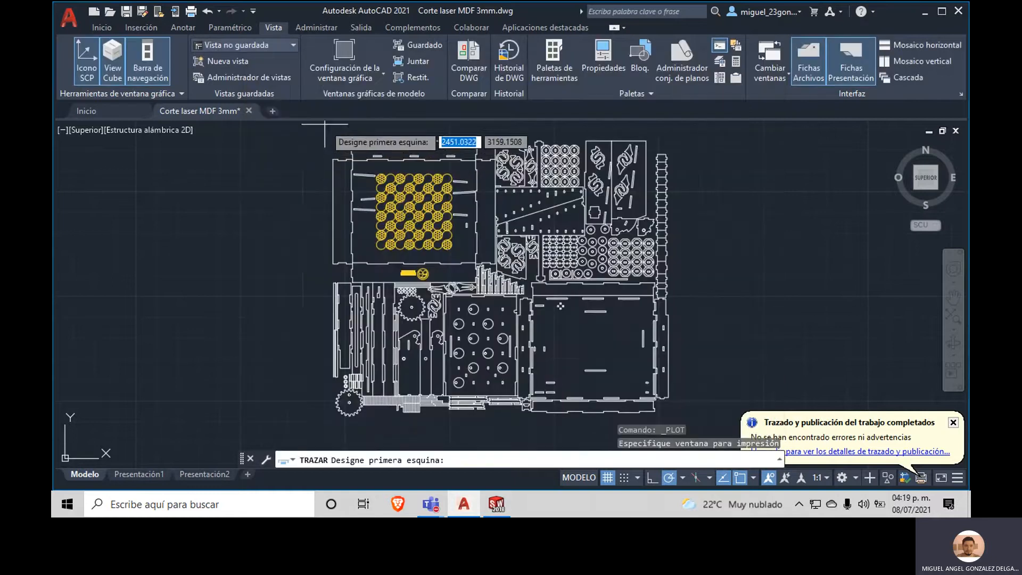
{"action": "left_click", "coordinate": [350, 159]}
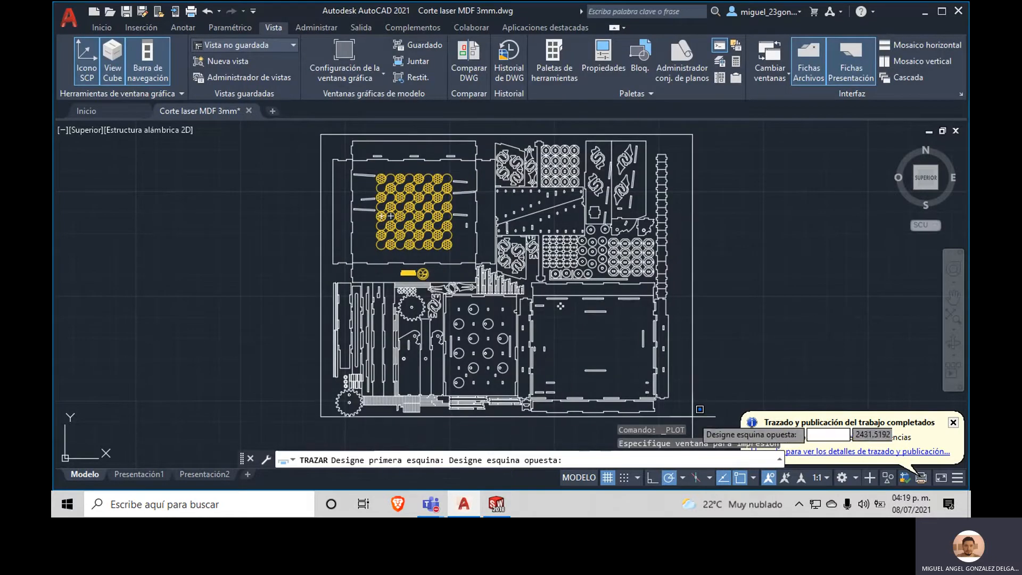
{"action": "middle_click_drag", "start_coordinate": [688, 415], "coordinate": [686, 353]}
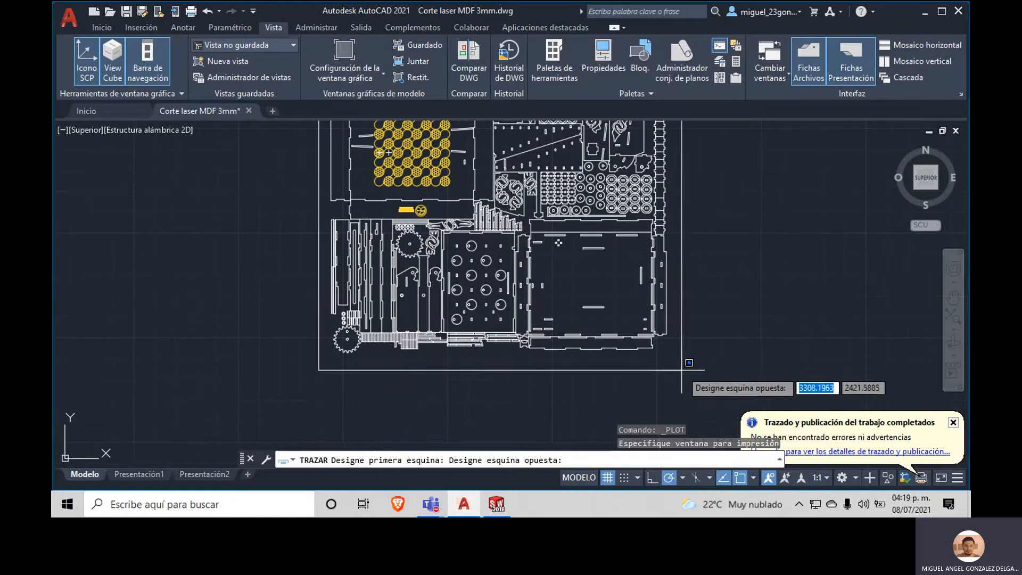
{"action": "left_click", "coordinate": [687, 354]}
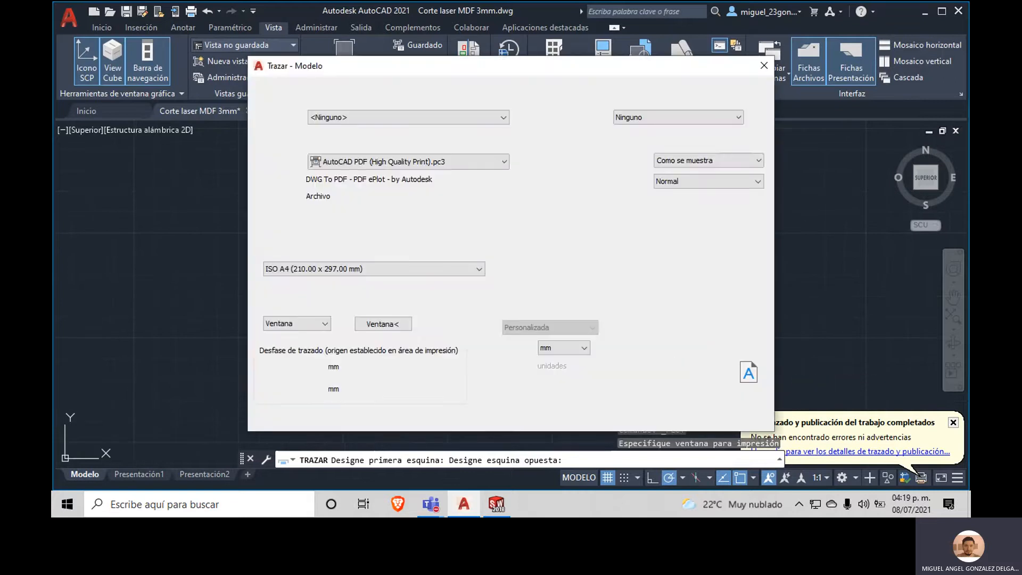
Step: Plot the layout centred in horizontal orientation with Máximo quality to Corte laser MDF 3mm-Modelo.pdf on the desktop
{"action": "left_click", "coordinate": [697, 182]}
{"action": "left_click", "coordinate": [667, 235]}
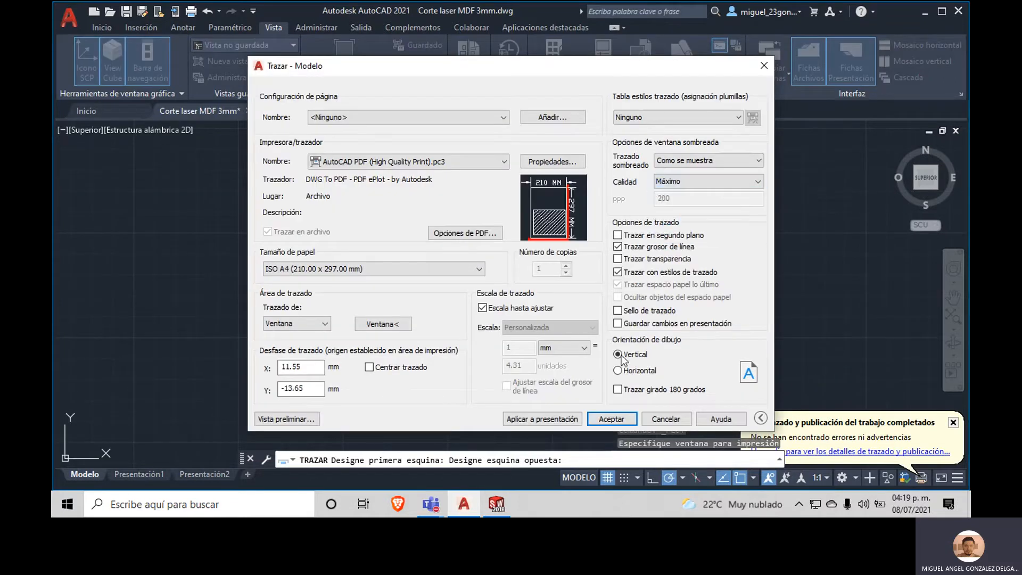
{"action": "left_click", "coordinate": [629, 371]}
{"action": "left_click", "coordinate": [420, 364]}
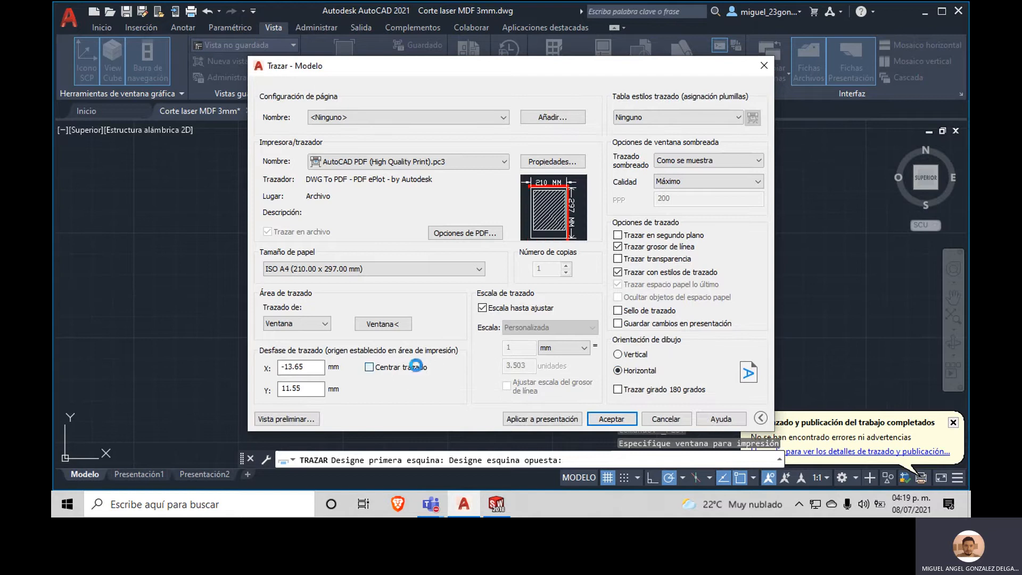
{"action": "left_click", "coordinate": [625, 421]}
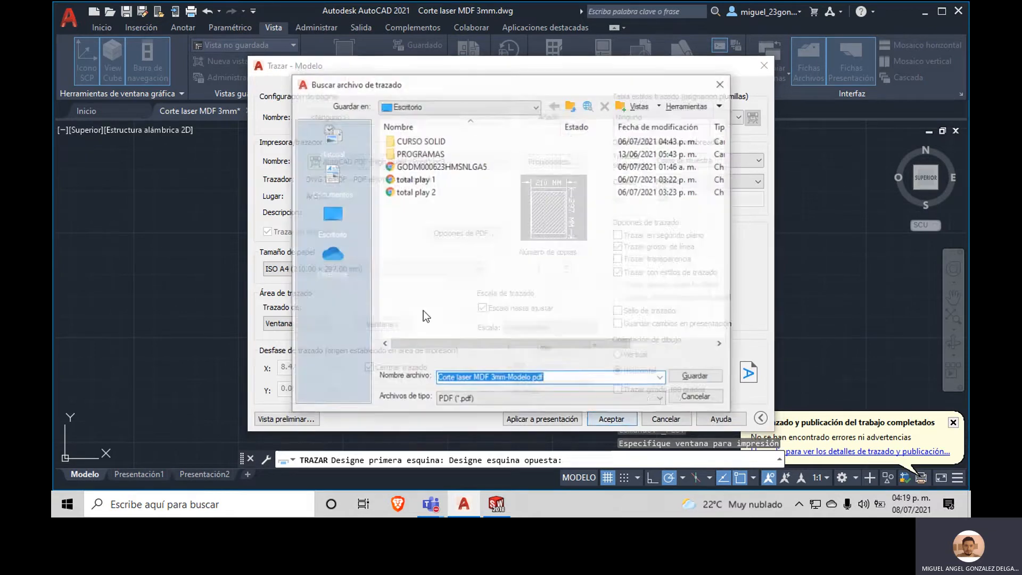
{"action": "left_click", "coordinate": [694, 377]}
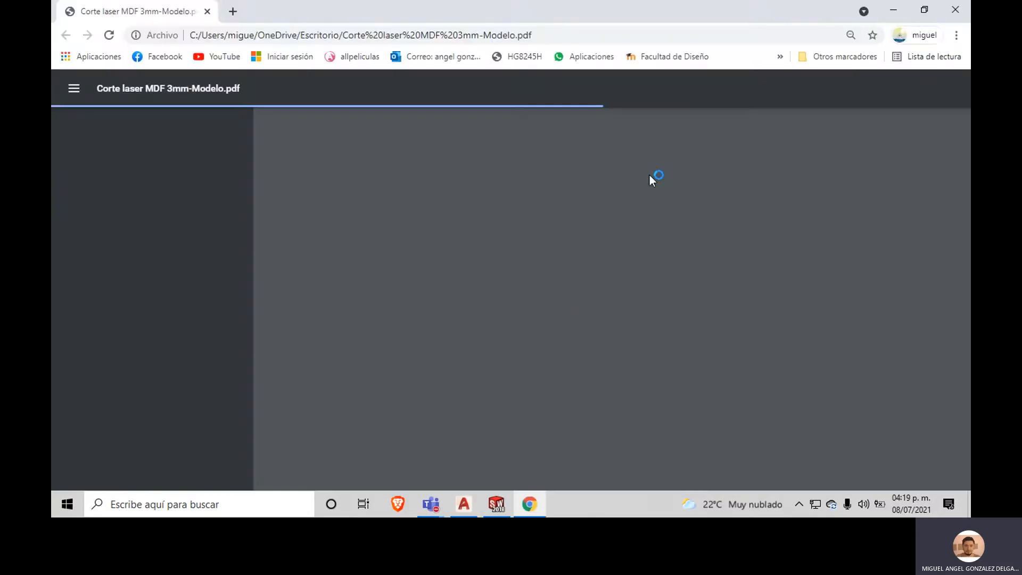
Step: Examine the line quality of all pieces in the exported PDF, then fit the whole page in view
{"action": "scroll", "coordinate": [654, 257], "scroll_direction": "down", "scroll_amount": 3}
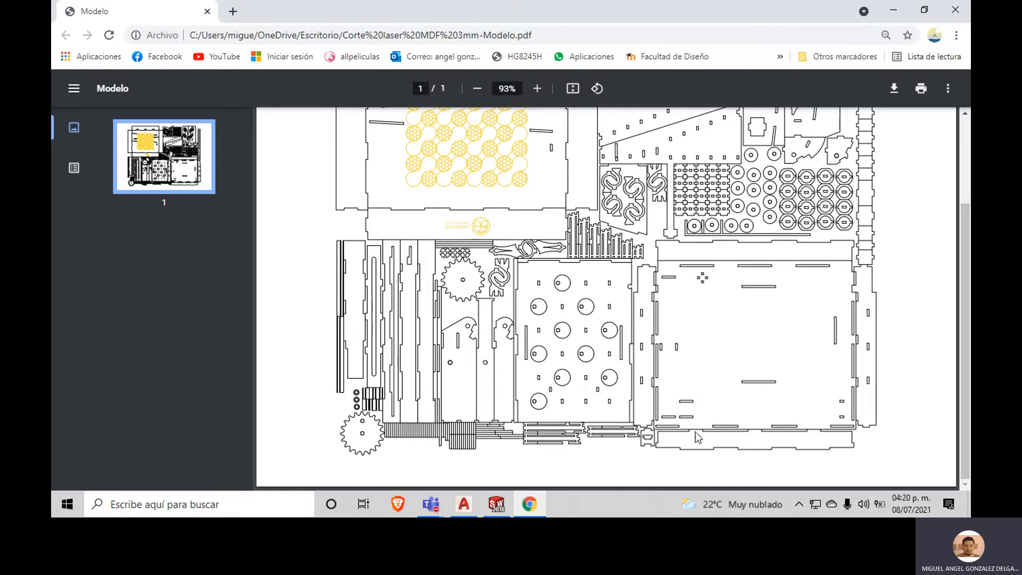
{"action": "scroll", "coordinate": [669, 230], "scroll_direction": "up", "scroll_amount": 2}
{"action": "scroll", "coordinate": [615, 301], "scroll_direction": "up", "scroll_amount": 1}
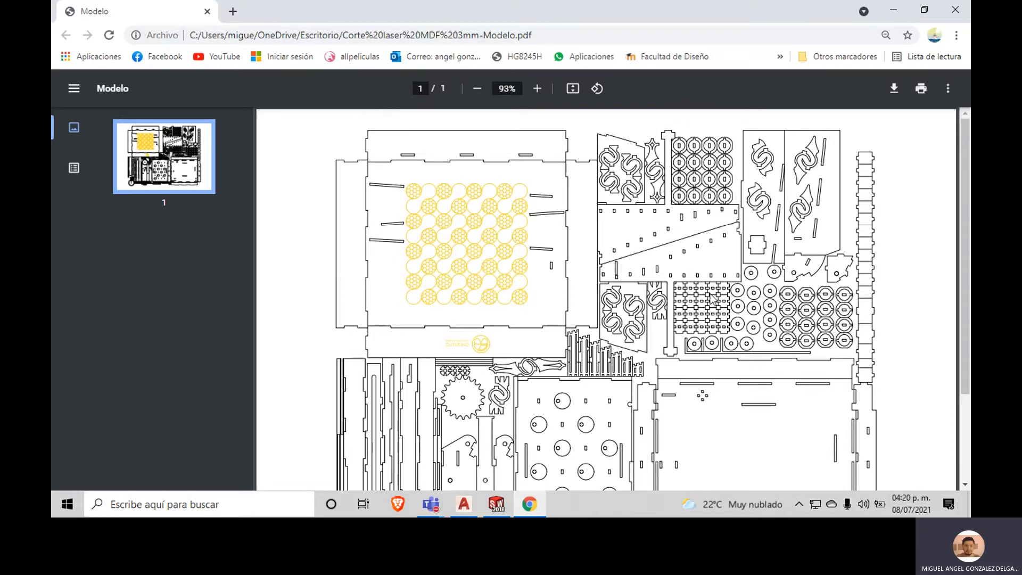
{"action": "scroll", "coordinate": [706, 314], "scroll_direction": "down", "scroll_amount": 2}
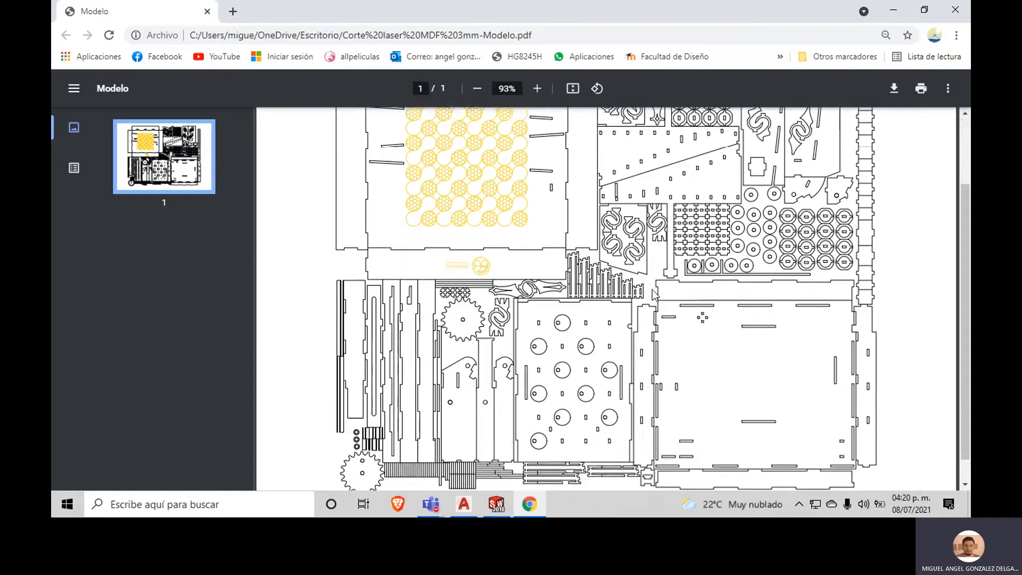
{"action": "scroll", "coordinate": [702, 322], "scroll_direction": "up", "scroll_amount": 2}
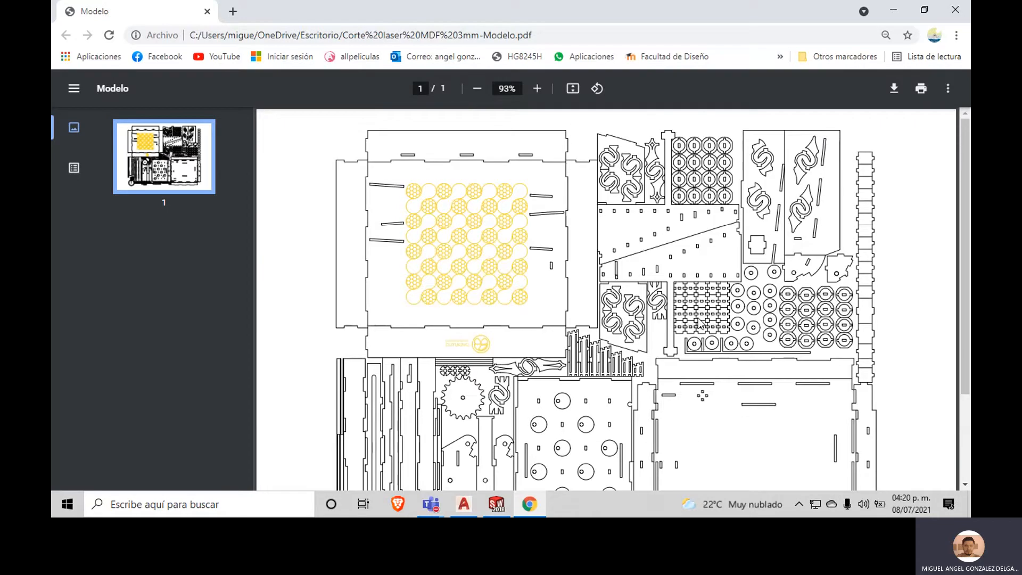
{"action": "scroll", "coordinate": [699, 322], "scroll_direction": "down", "scroll_amount": 2}
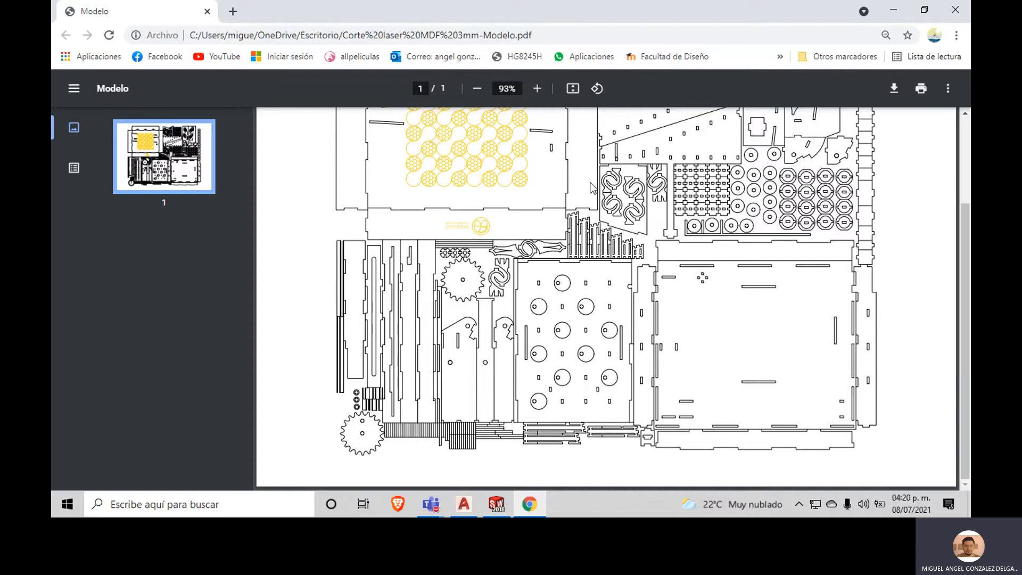
{"action": "scroll", "coordinate": [679, 293], "scroll_direction": "up", "scroll_amount": 1}
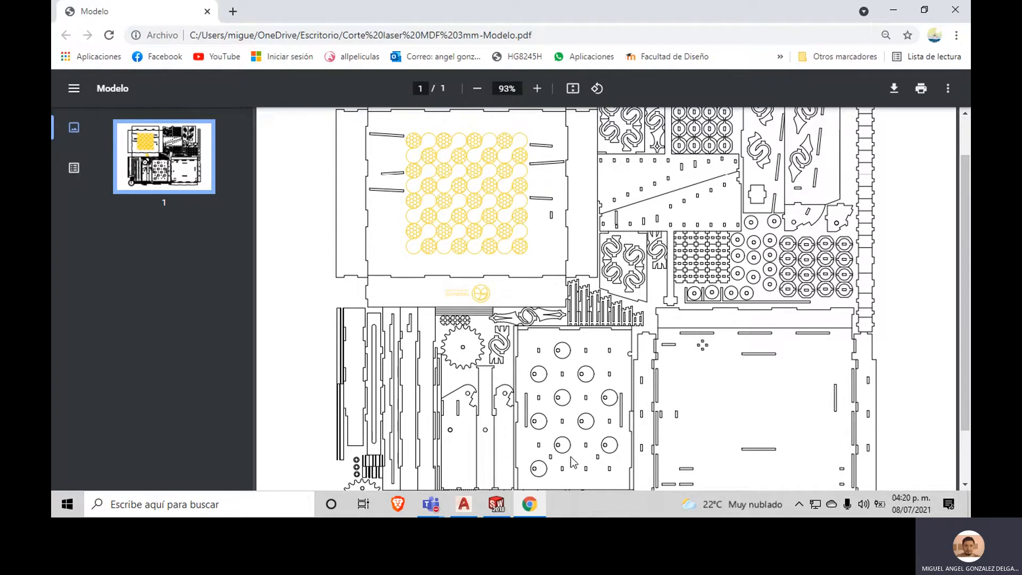
{"action": "scroll", "coordinate": [802, 309], "scroll_direction": "up", "scroll_amount": 1}
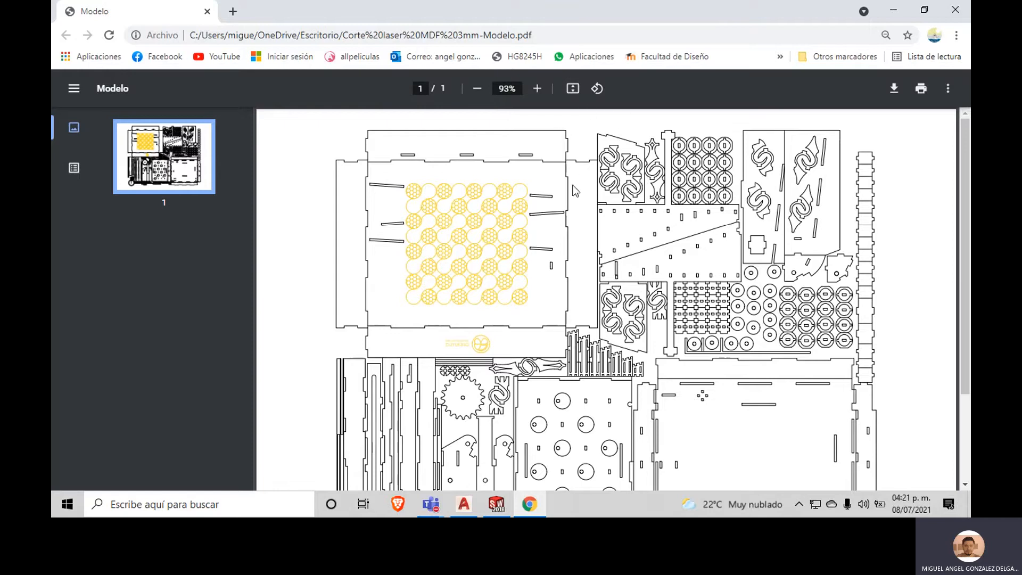
{"action": "scroll", "coordinate": [555, 266], "scroll_direction": "down", "scroll_amount": 1, "text": "ctrl"}
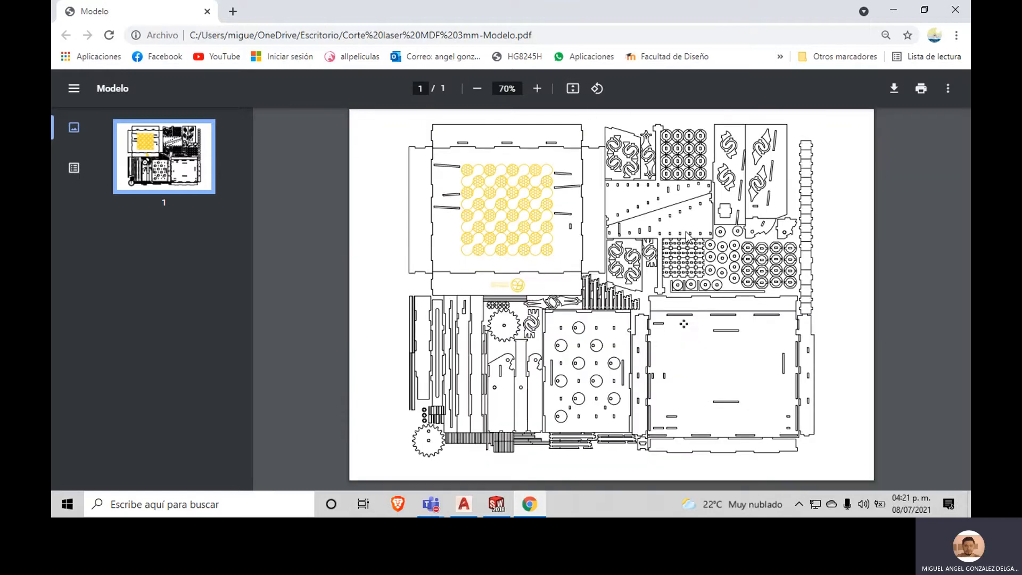
{"action": "left_click", "coordinate": [202, 510]}
{"action": "type", "text": "recortar"}
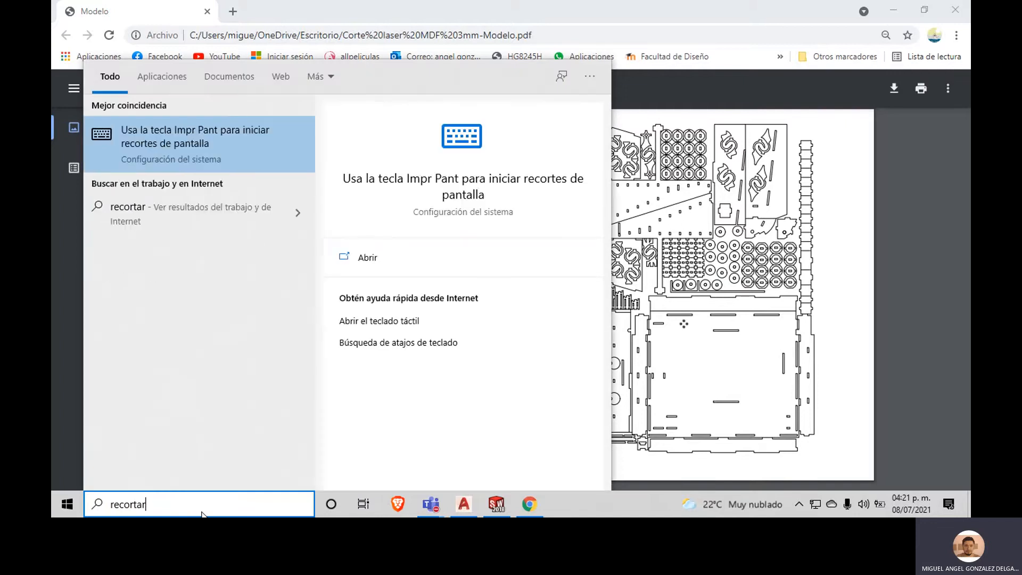
{"action": "key", "text": "Return"}
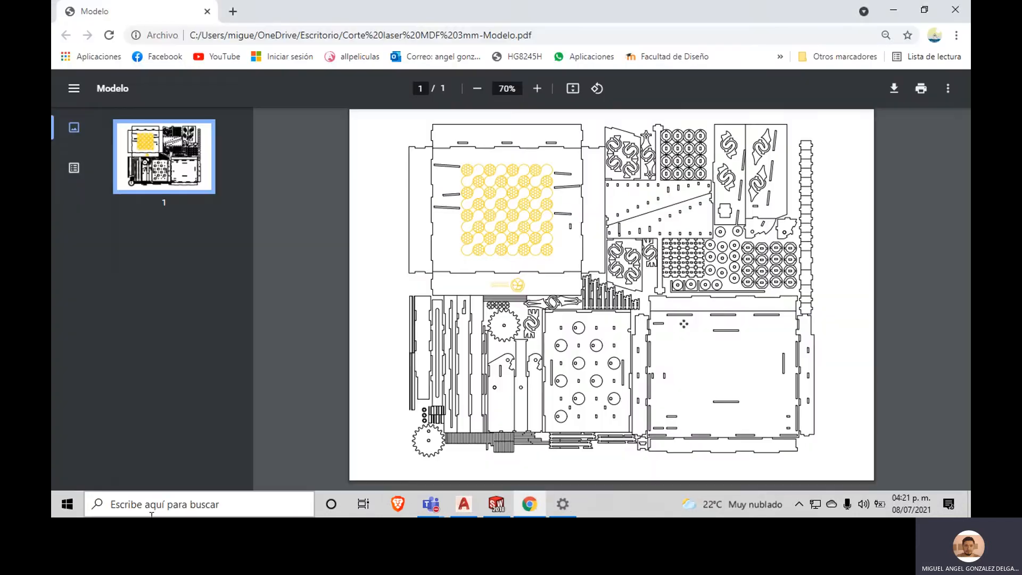
Step: Open Herramienta Recortes and capture the entire laser-cut layout from the PDF page
{"action": "left_click", "coordinate": [152, 506]}
{"action": "type", "text": "recort"}
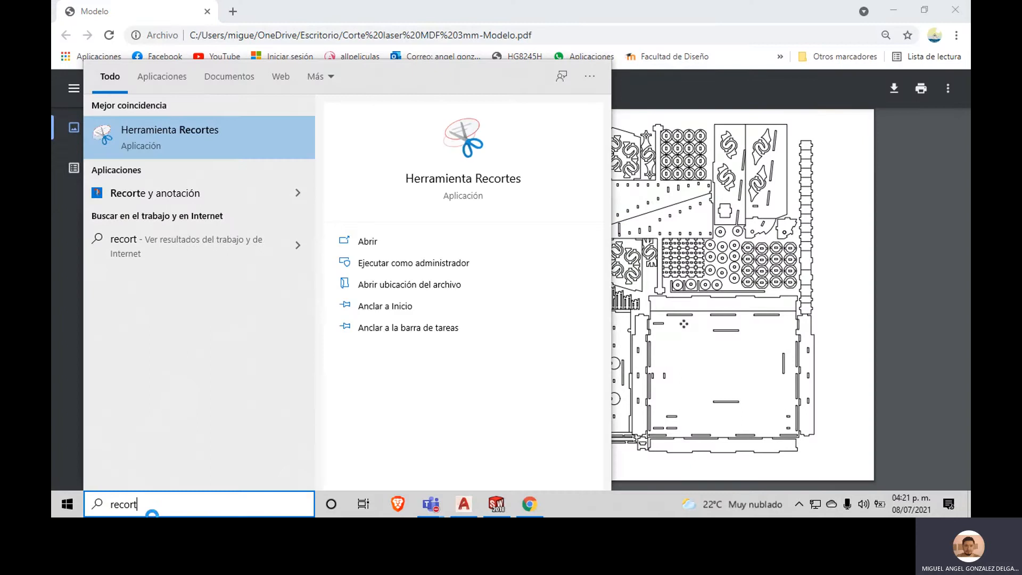
{"action": "key", "text": "Return"}
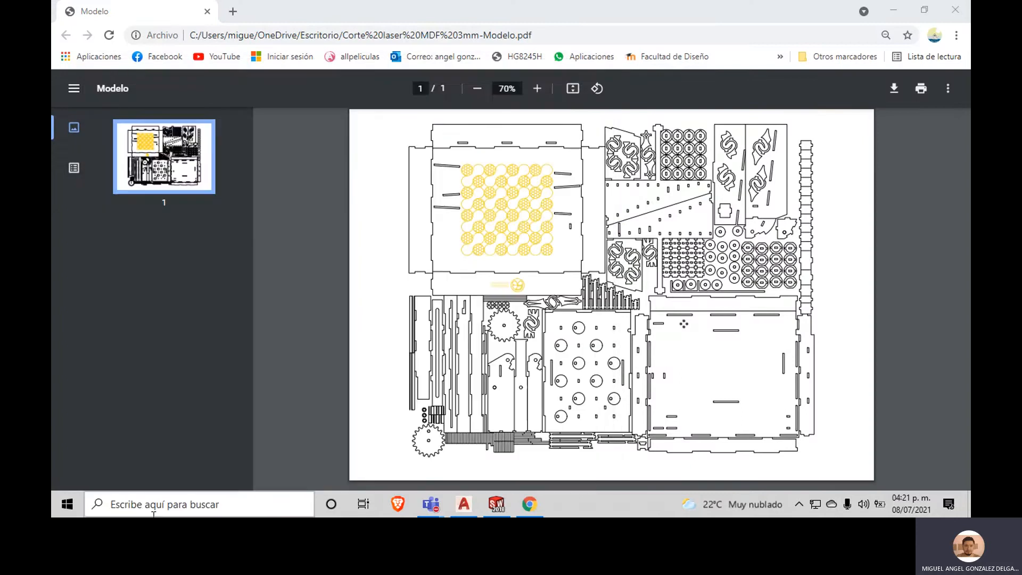
{"action": "left_click", "coordinate": [666, 214]}
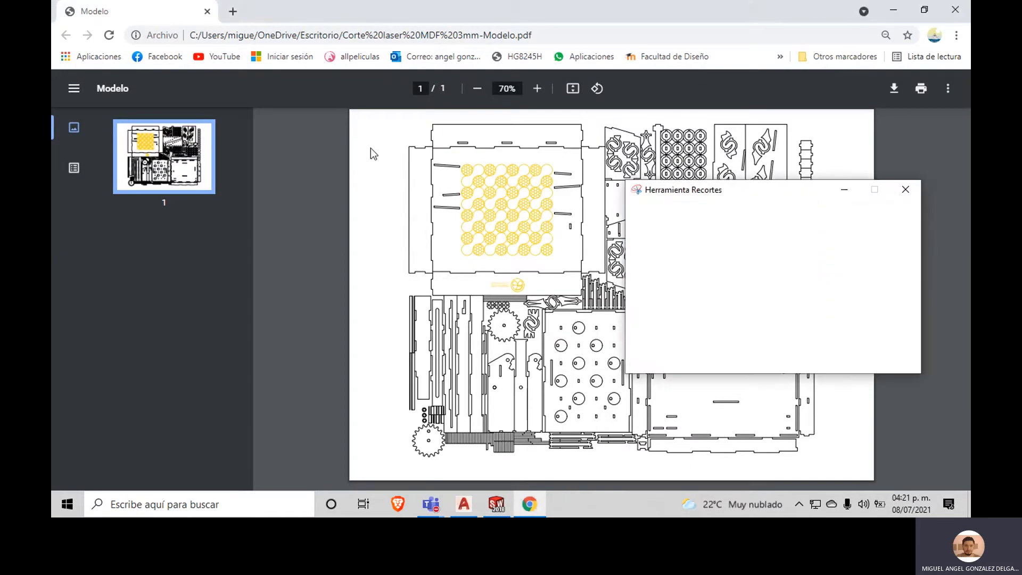
{"action": "mouse_move", "coordinate": [389, 112]}
{"action": "left_mouse_down"}
{"action": "mouse_move", "coordinate": [787, 405]}
{"action": "mouse_move", "coordinate": [838, 462]}
{"action": "left_mouse_up"}
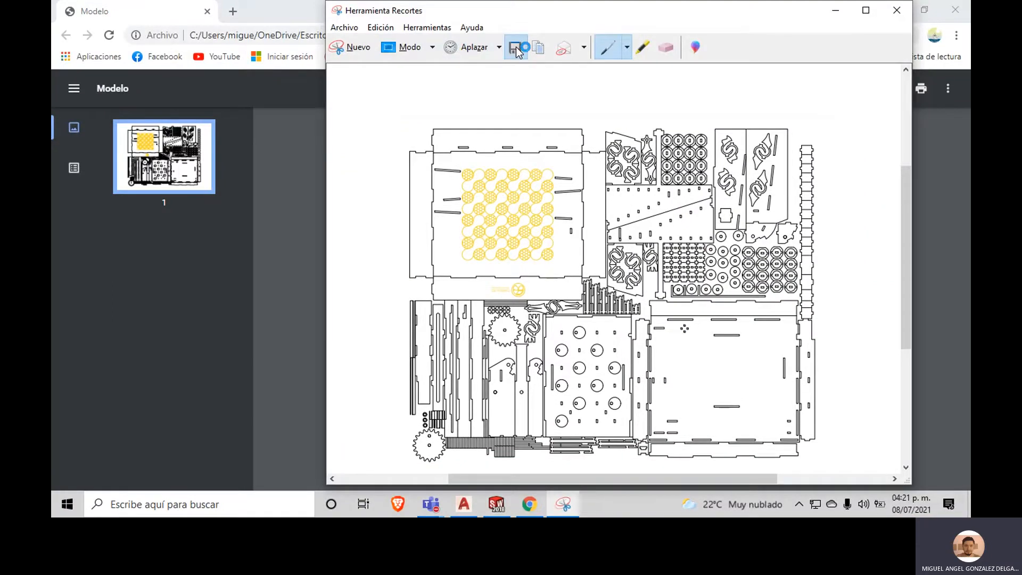
Step: Save the screen capture as Captura.PNG on the desktop and close Herramienta Recortes
{"action": "left_click", "coordinate": [516, 49]}
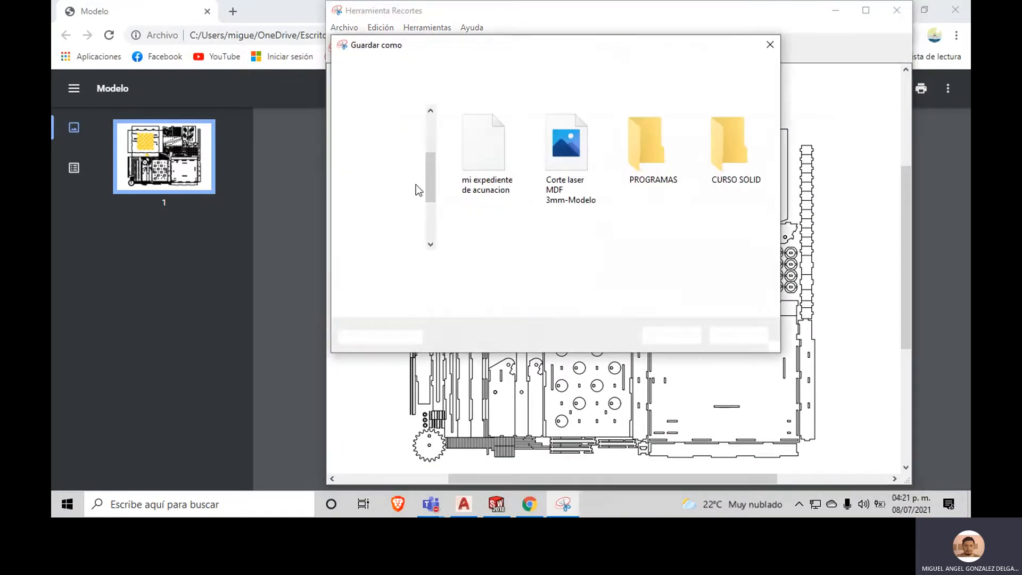
{"action": "left_click", "coordinate": [672, 336]}
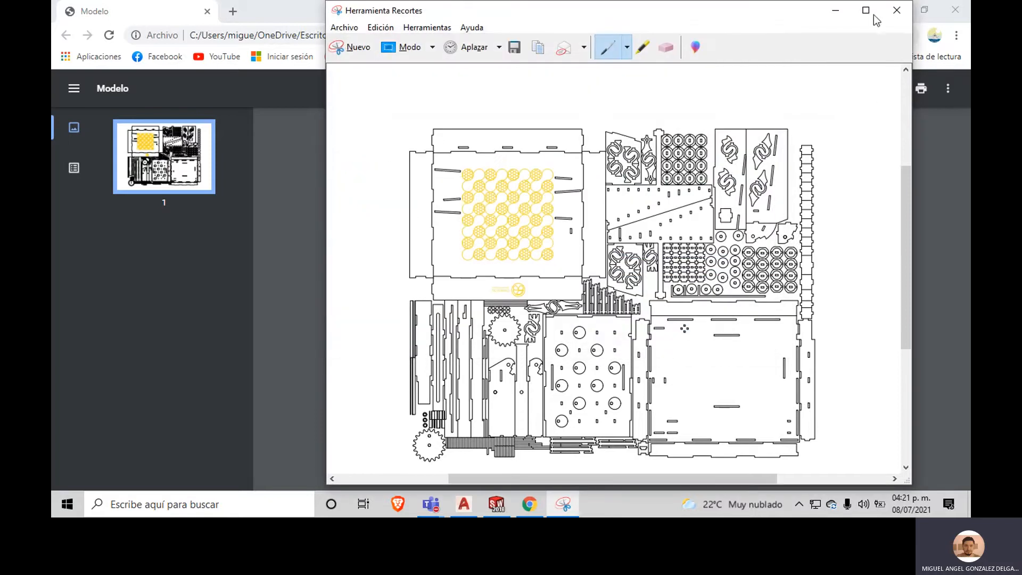
{"action": "left_click", "coordinate": [897, 10]}
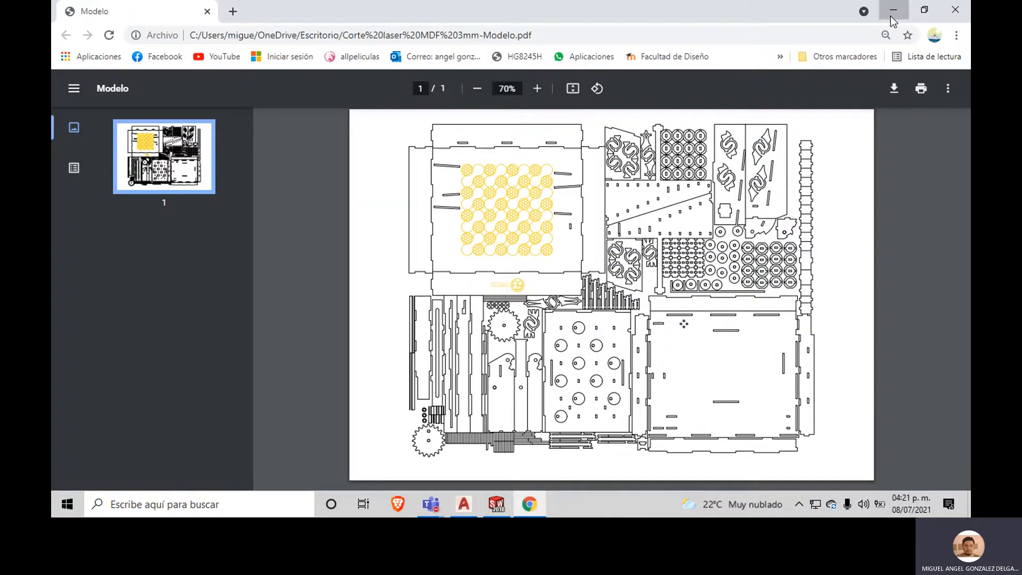
Step: Open Corte laser MDF 3mm-Modelo.png, Corte laser MDF 3mm-Modelo.jpg and Captura.PNG from the desktop in separate reduced windows to compare their lines
{"action": "left_click", "coordinate": [890, 16]}
{"action": "left_click", "coordinate": [928, 8]}
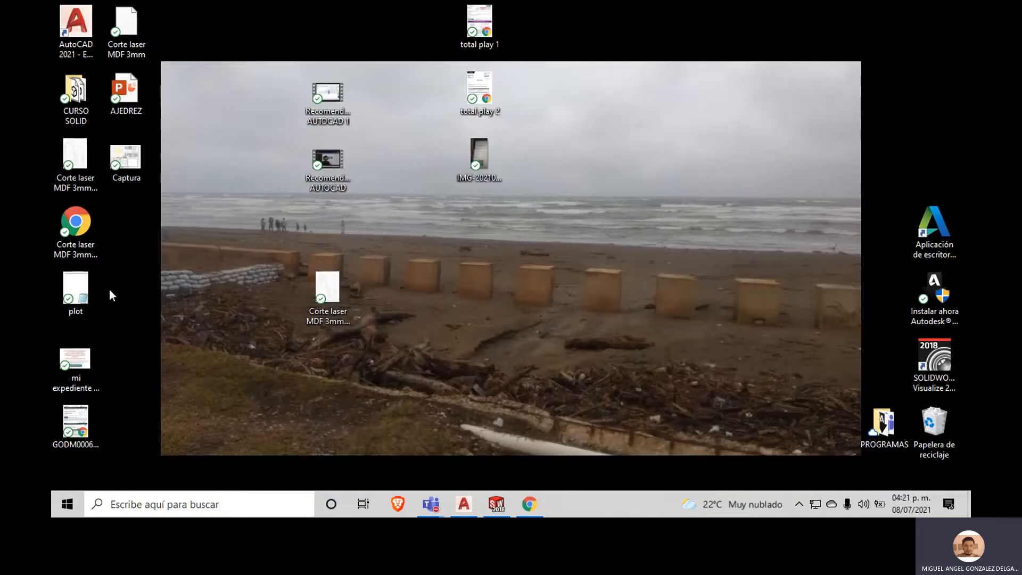
{"action": "double_click", "coordinate": [81, 164]}
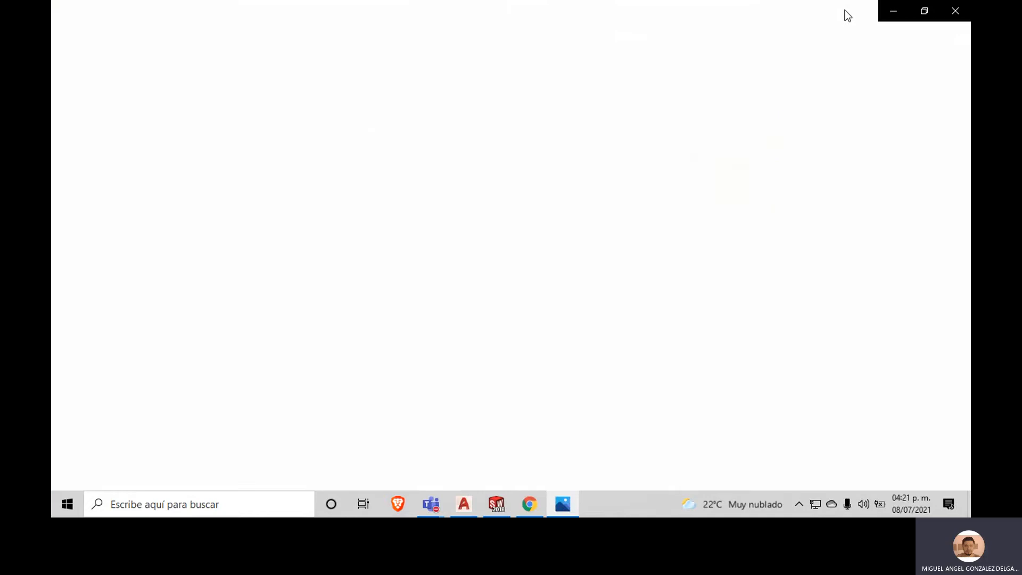
{"action": "double_click", "coordinate": [826, 16]}
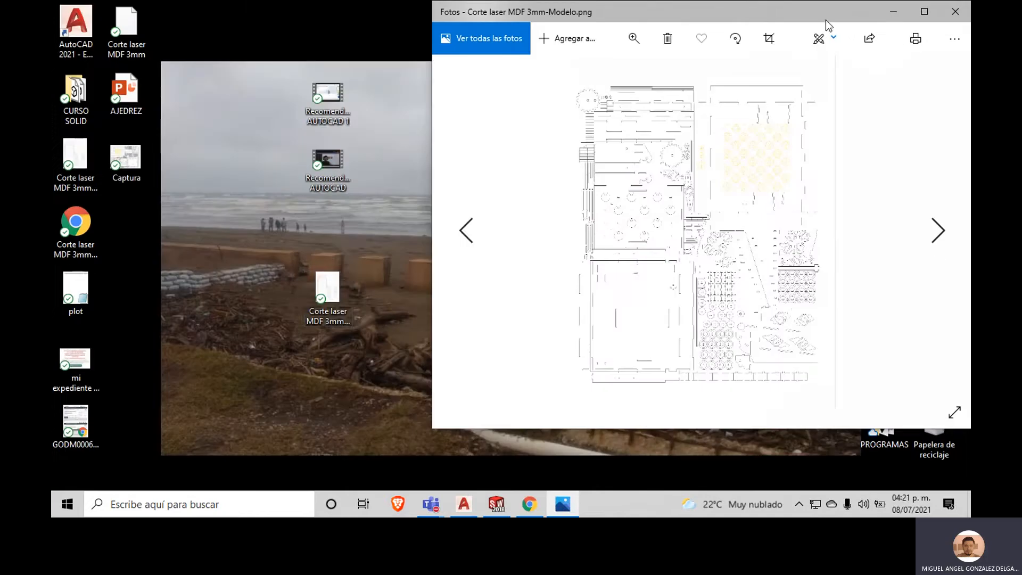
{"action": "double_click", "coordinate": [126, 160]}
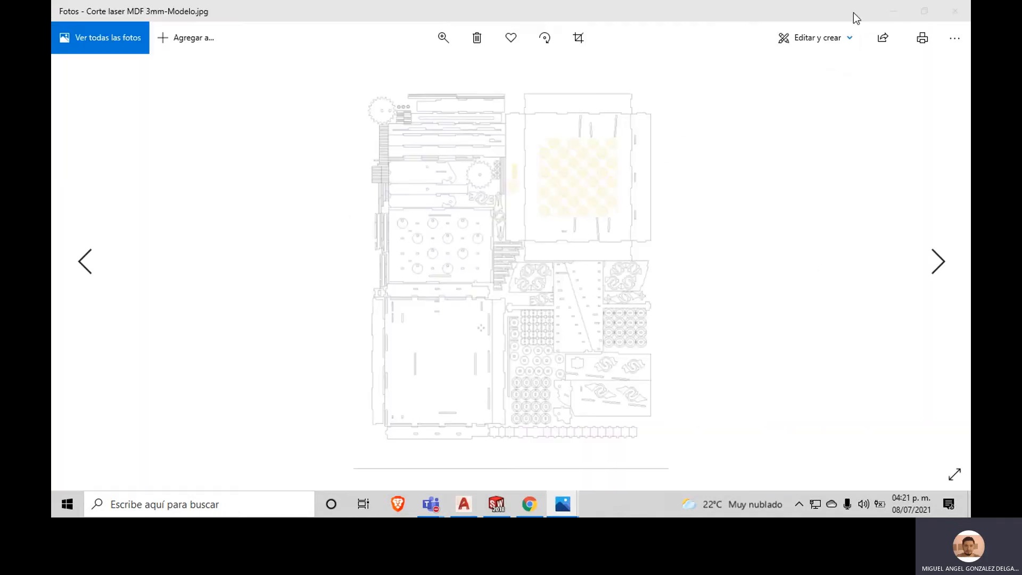
{"action": "double_click", "coordinate": [854, 13]}
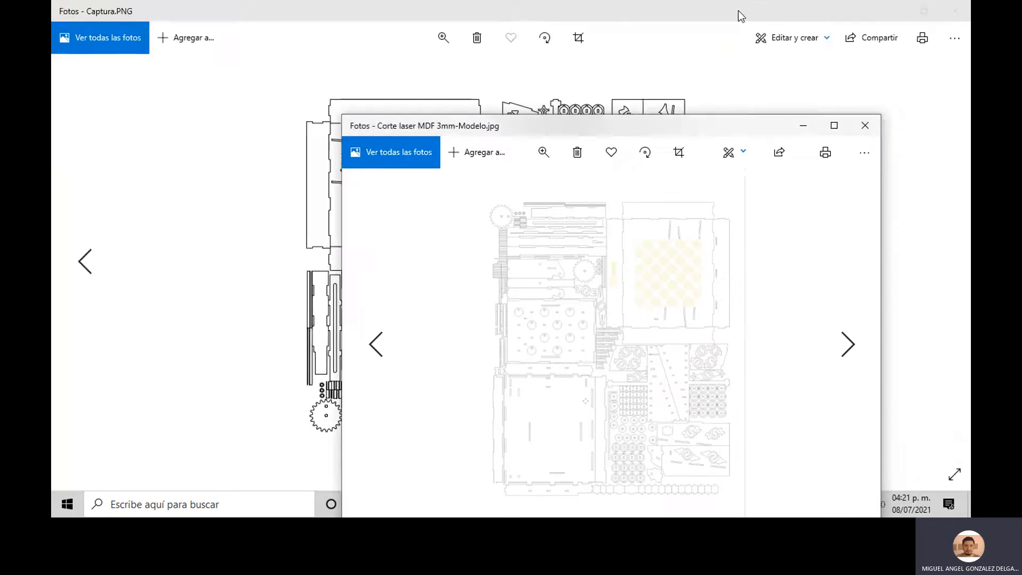
{"action": "double_click", "coordinate": [739, 12]}
{"action": "left_click_drag", "start_coordinate": [535, 81], "coordinate": [319, 42]}
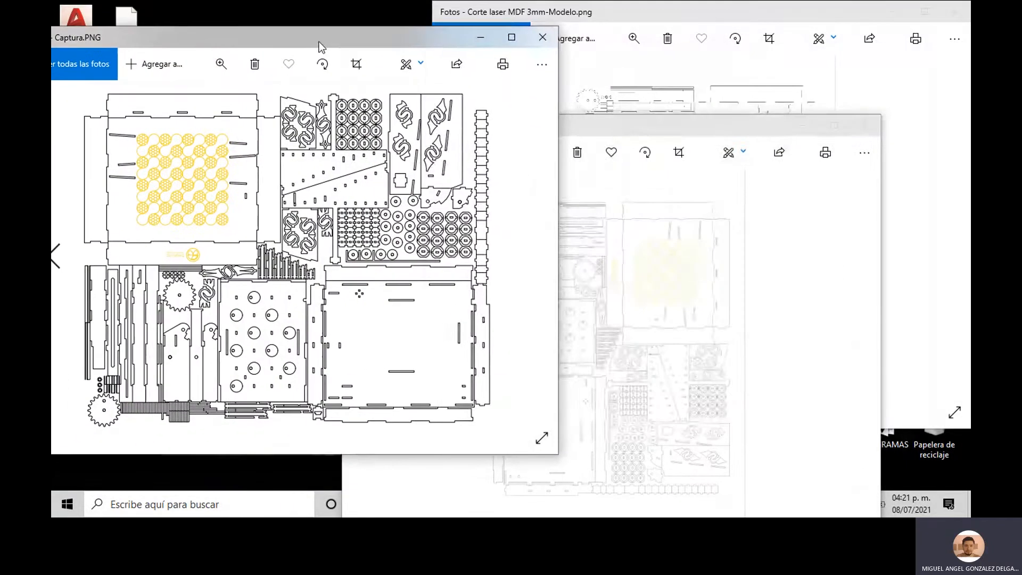
Step: Compare the lines of the PNG and JPG exports with Captura.PNG, then close all three image windows
{"action": "left_click", "coordinate": [677, 154]}
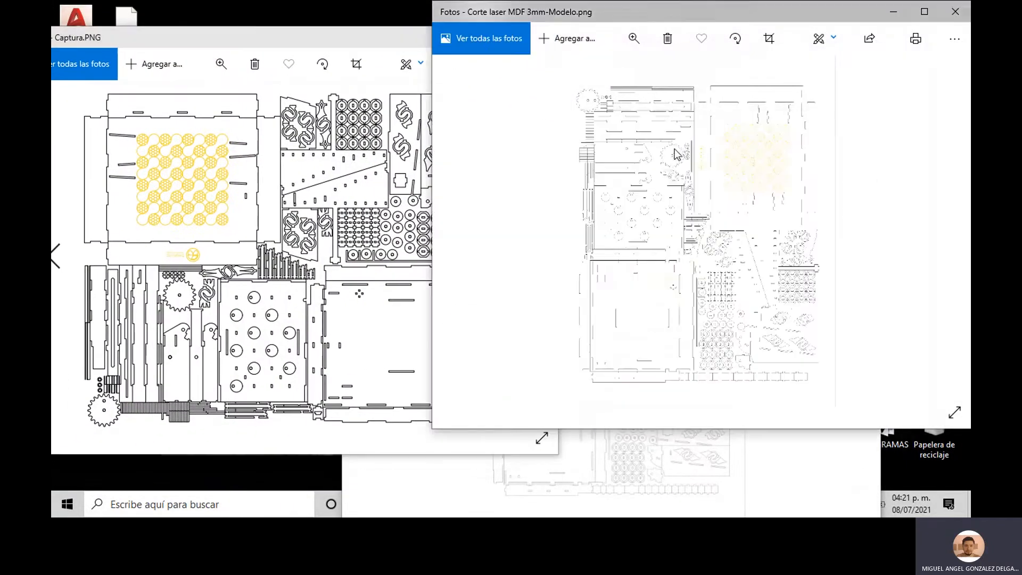
{"action": "left_click", "coordinate": [710, 483]}
{"action": "left_click_drag", "start_coordinate": [682, 127], "coordinate": [676, 325]}
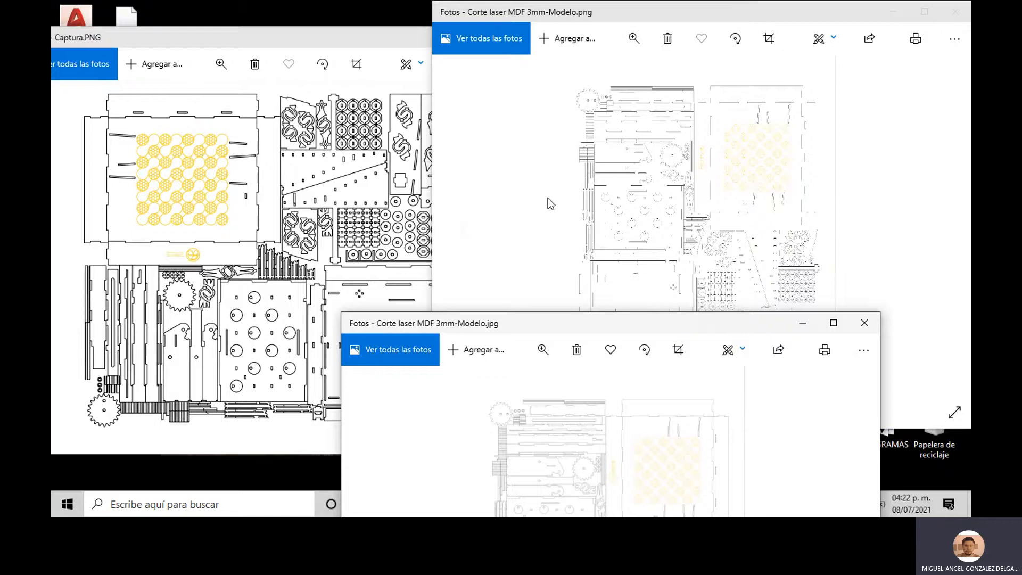
{"action": "left_click", "coordinate": [865, 322]}
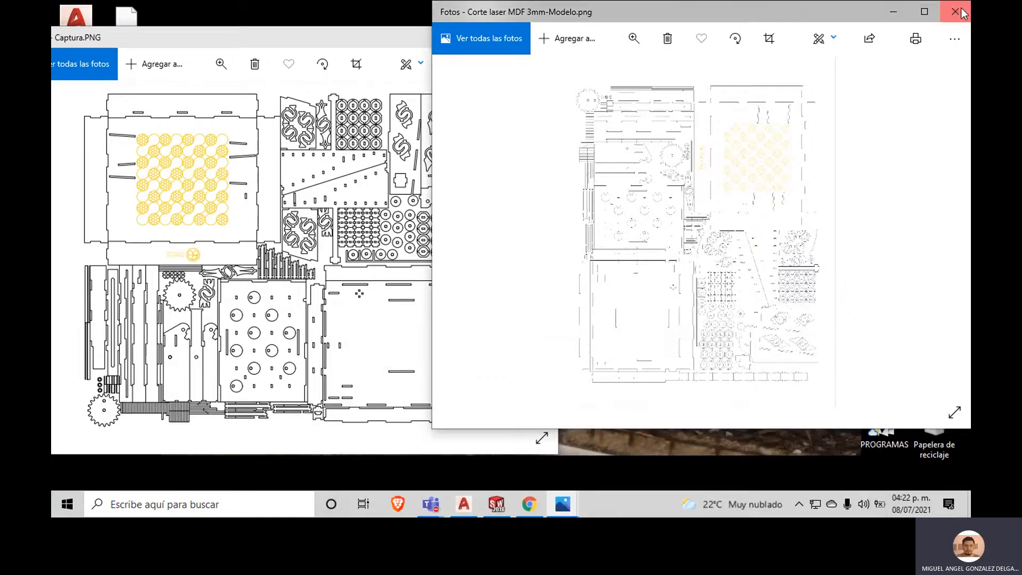
{"action": "left_click", "coordinate": [956, 12]}
{"action": "left_click", "coordinate": [543, 37]}
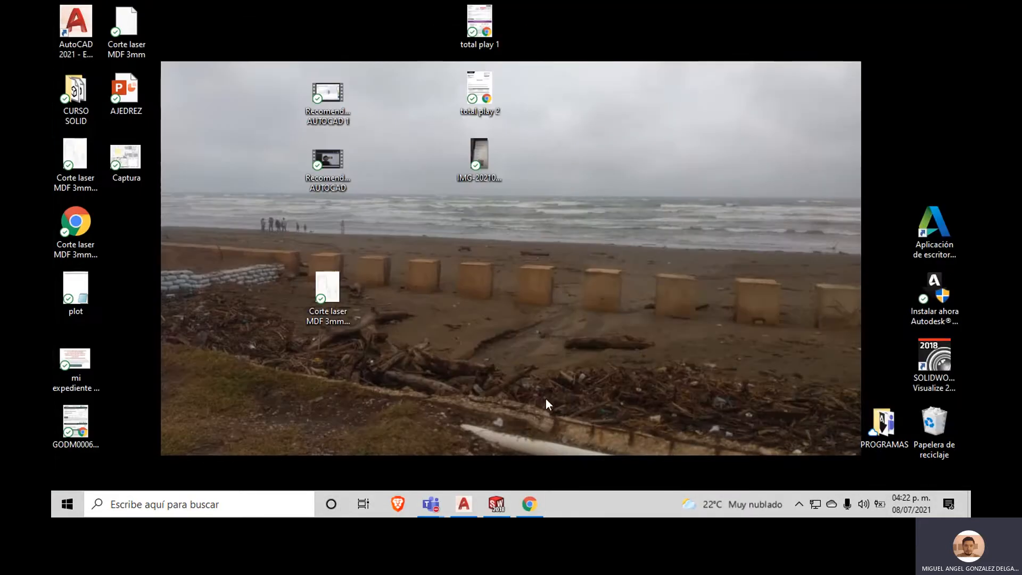
Step: Return to AutoCAD and save the drawing on the desktop as Corte laser MDF 3mm.dxf in DXF de AutoCAD 2010/LT2010 format
{"action": "left_click", "coordinate": [473, 503]}
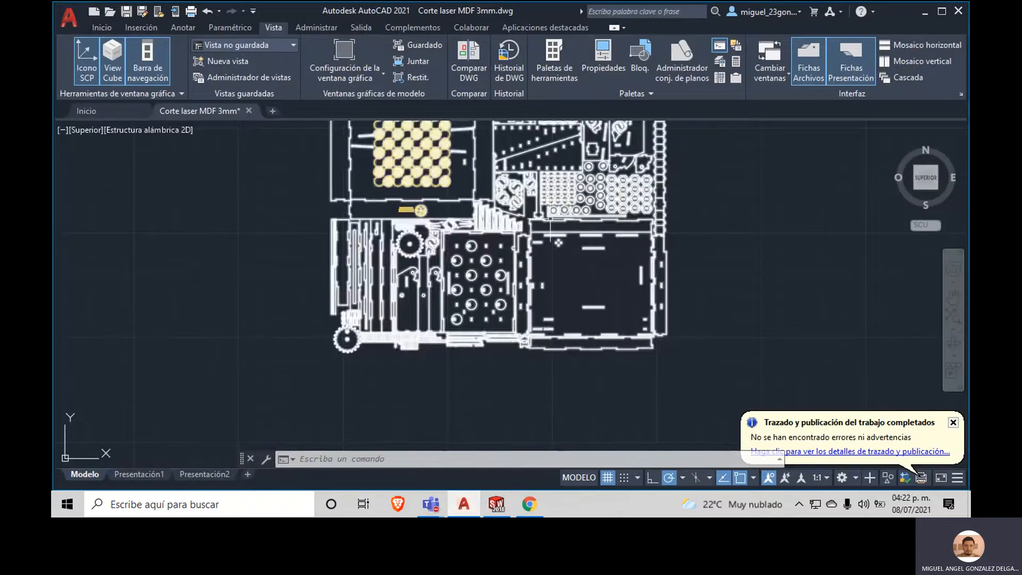
{"action": "mouse_move", "coordinate": [635, 190]}
{"action": "middle_mouse_down"}
{"action": "mouse_move", "coordinate": [579, 303]}
{"action": "mouse_move", "coordinate": [583, 275]}
{"action": "middle_mouse_up"}
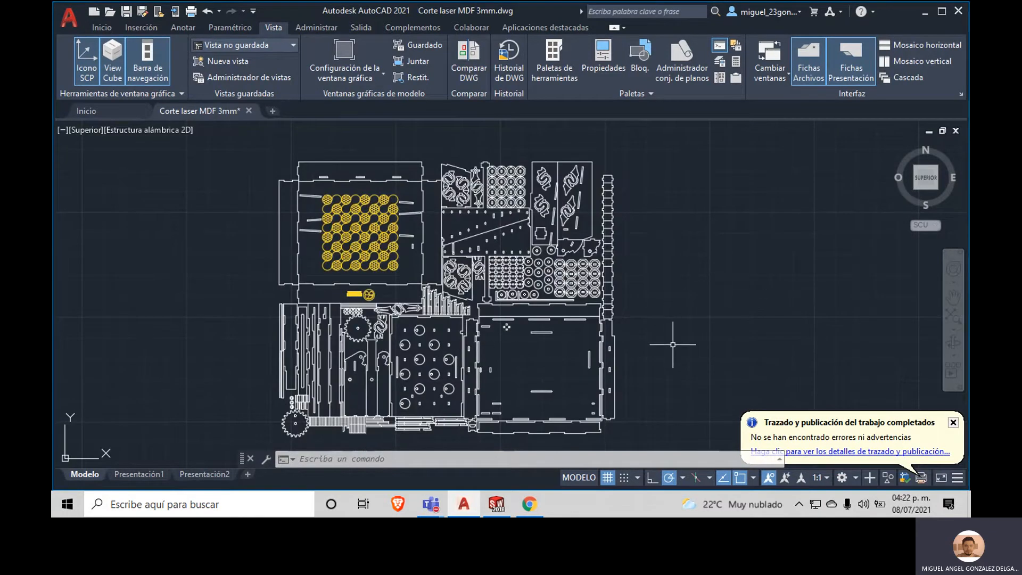
{"action": "left_click", "coordinate": [141, 12]}
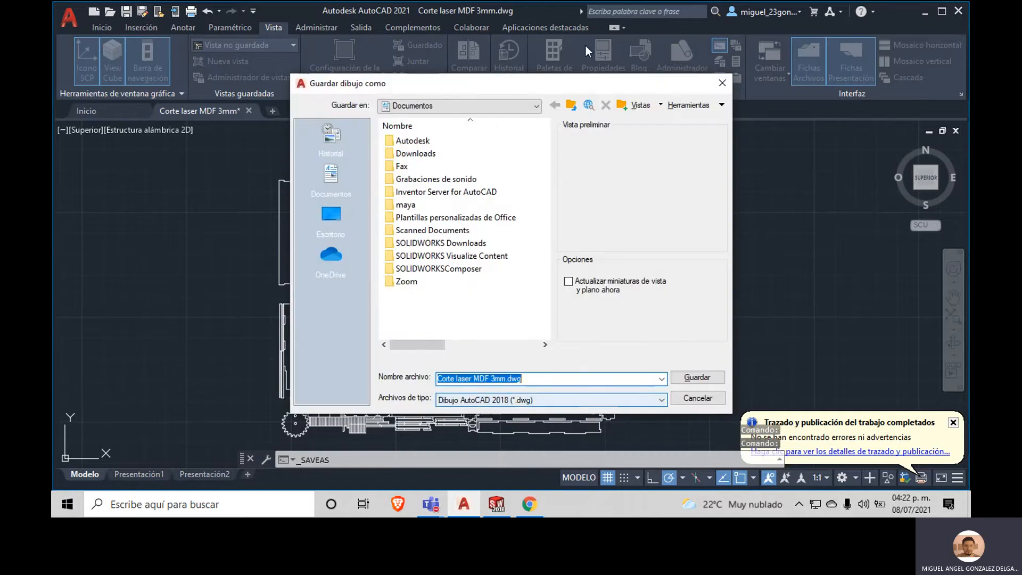
{"action": "left_click_drag", "start_coordinate": [589, 83], "coordinate": [569, 24]}
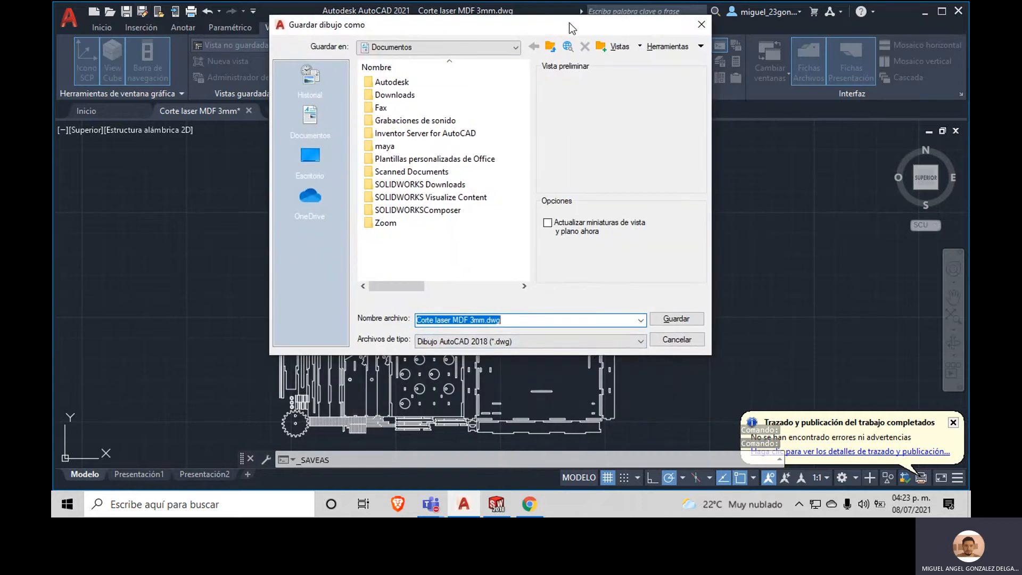
{"action": "left_click", "coordinate": [595, 345]}
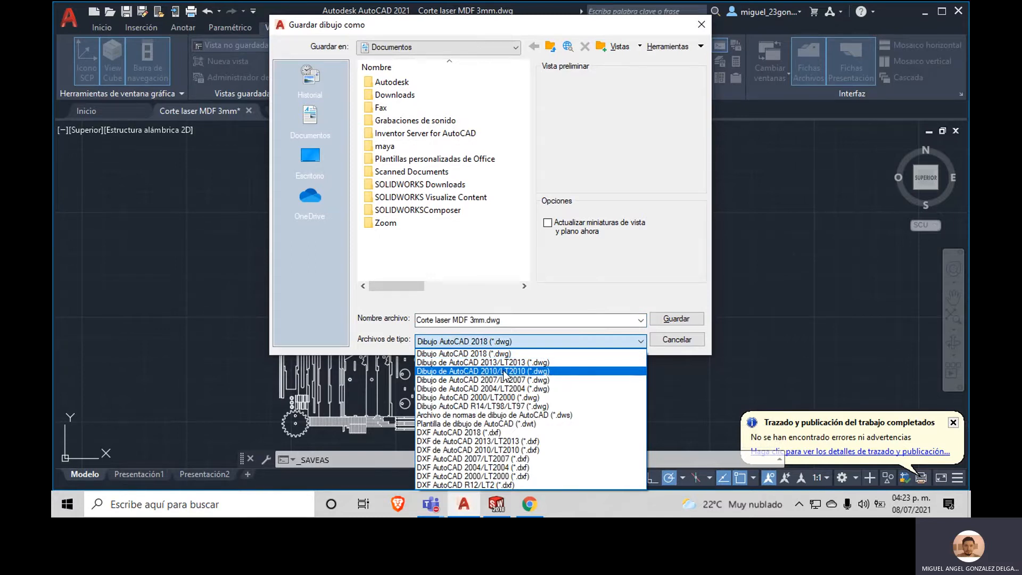
{"action": "left_click", "coordinate": [541, 452]}
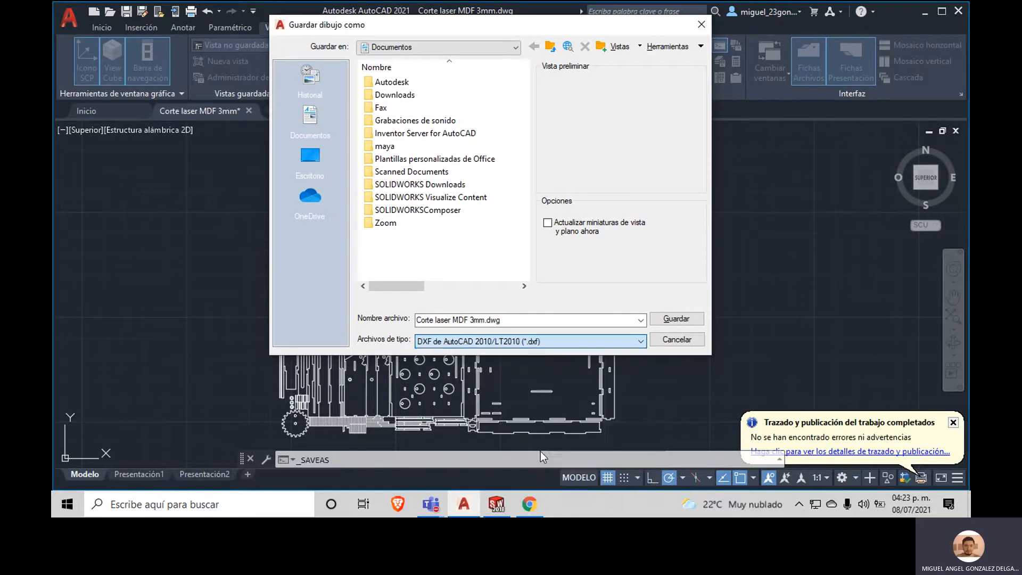
{"action": "left_click", "coordinate": [310, 160]}
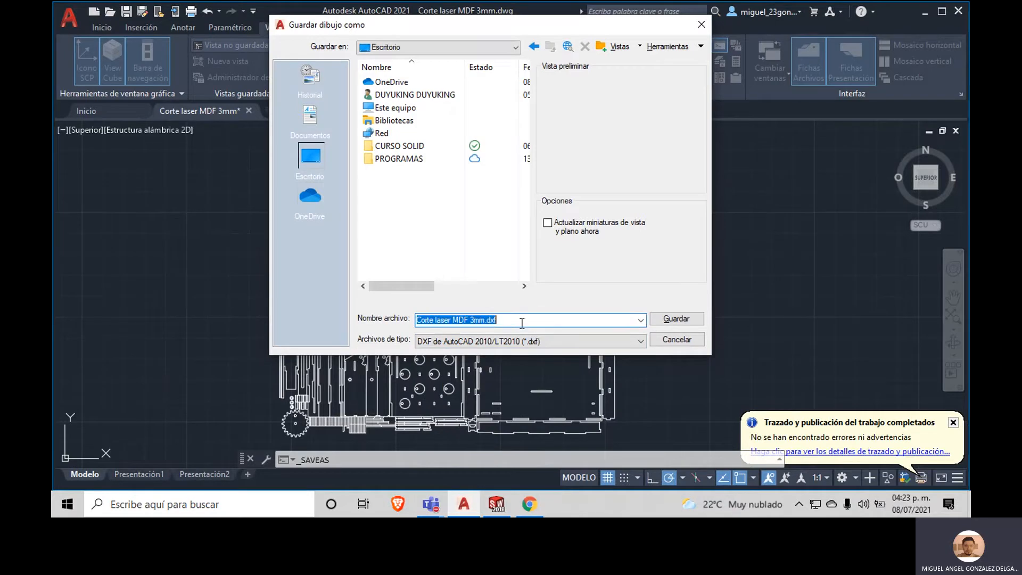
{"action": "left_click", "coordinate": [509, 322]}
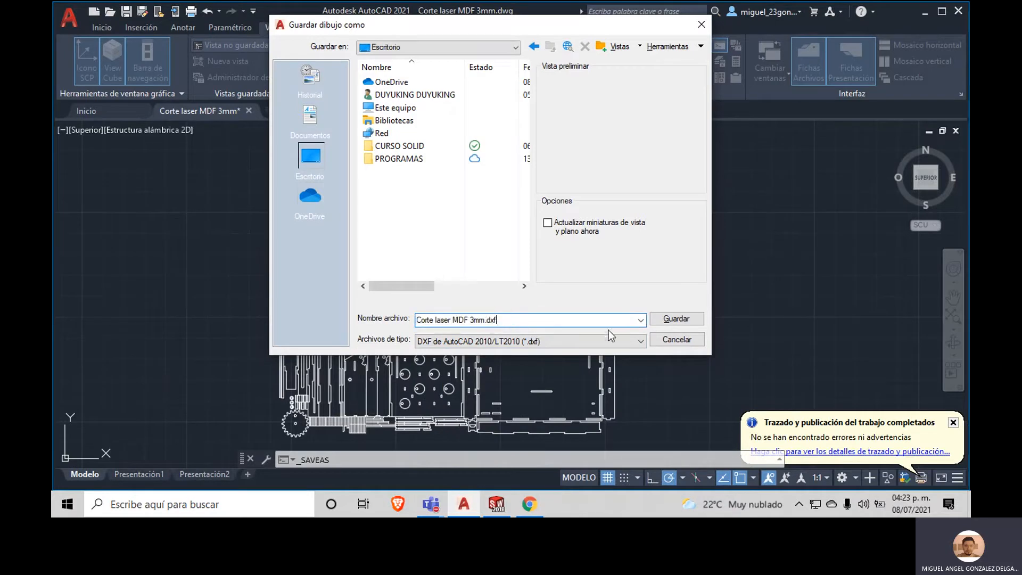
{"action": "left_click", "coordinate": [670, 319]}
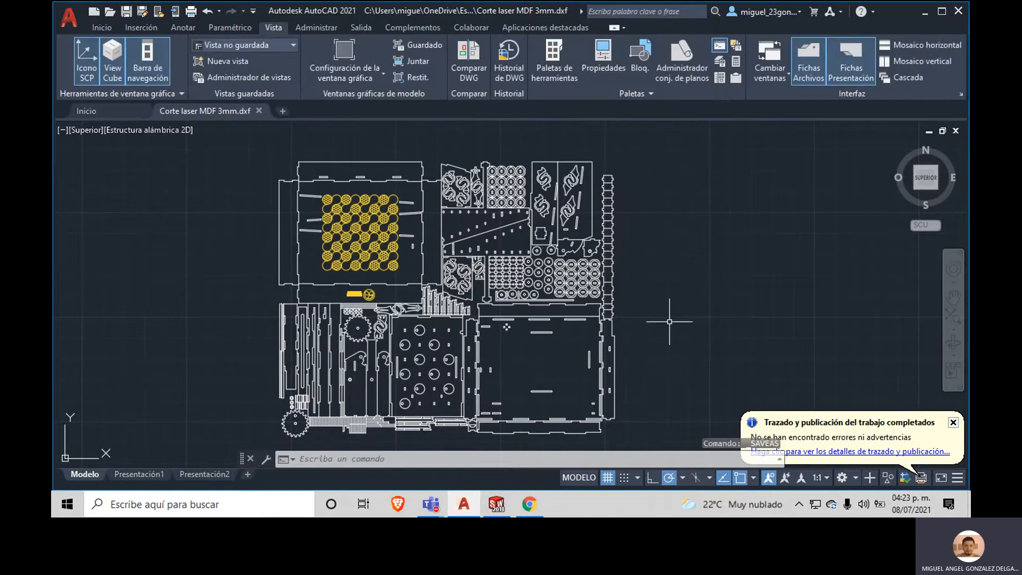
Step: Show the desktop, set the Corte laser MDF 3mm DXF file apart from the other icons, and move Corte laser MDF 3mm-Modelo directly below the AUTOCAD videos
{"action": "left_click", "coordinate": [924, 11]}
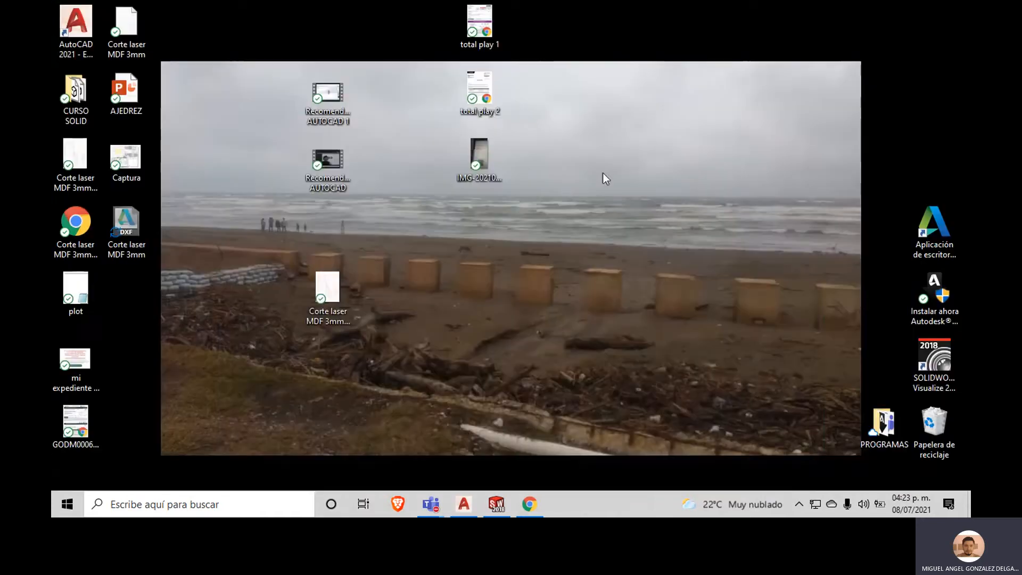
{"action": "left_click_drag", "start_coordinate": [143, 224], "coordinate": [847, 45]}
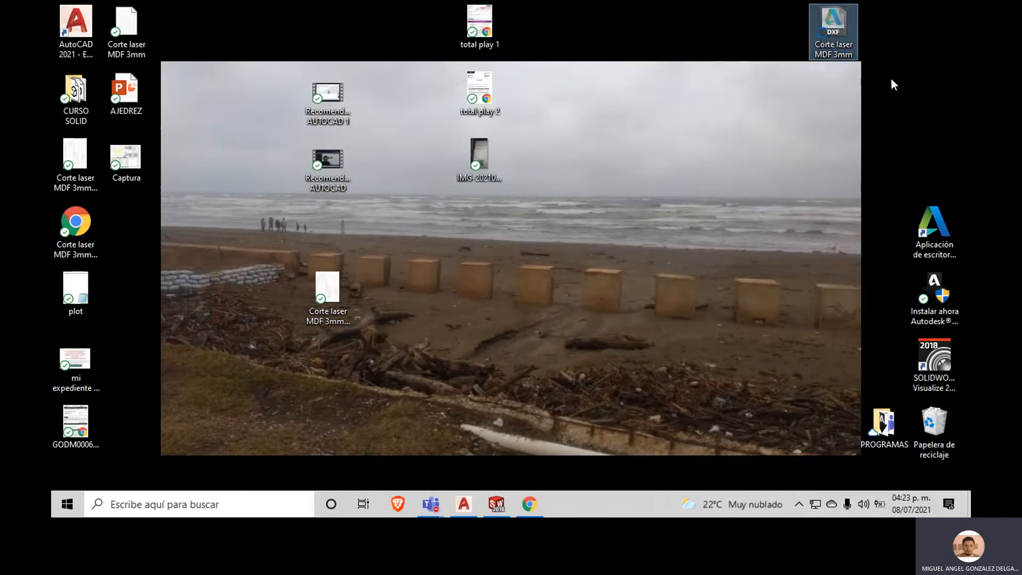
{"action": "left_click_drag", "start_coordinate": [851, 32], "coordinate": [773, 157]}
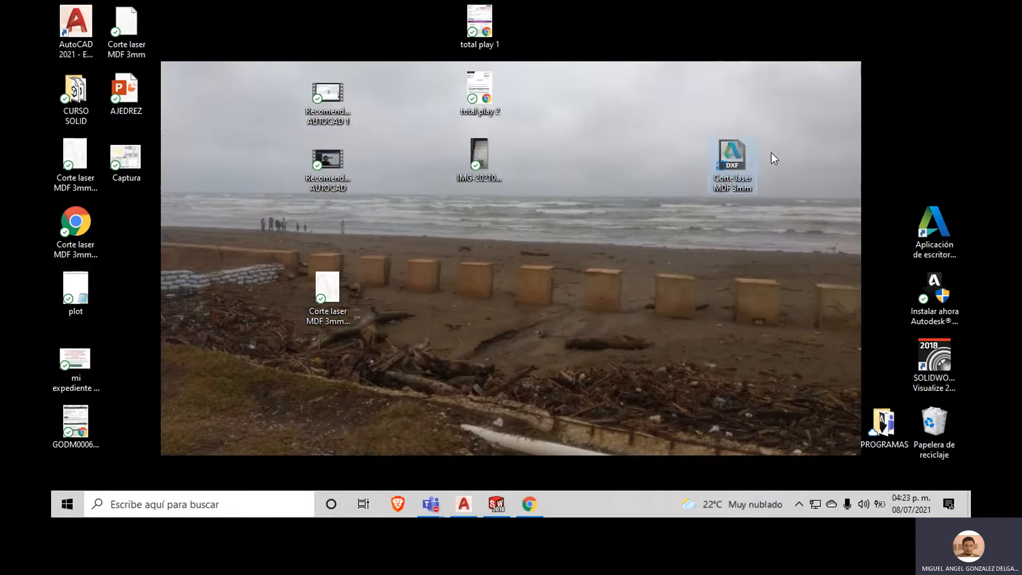
{"action": "left_click_drag", "start_coordinate": [657, 88], "coordinate": [814, 212]}
{"action": "left_click_drag", "start_coordinate": [639, 62], "coordinate": [787, 245]}
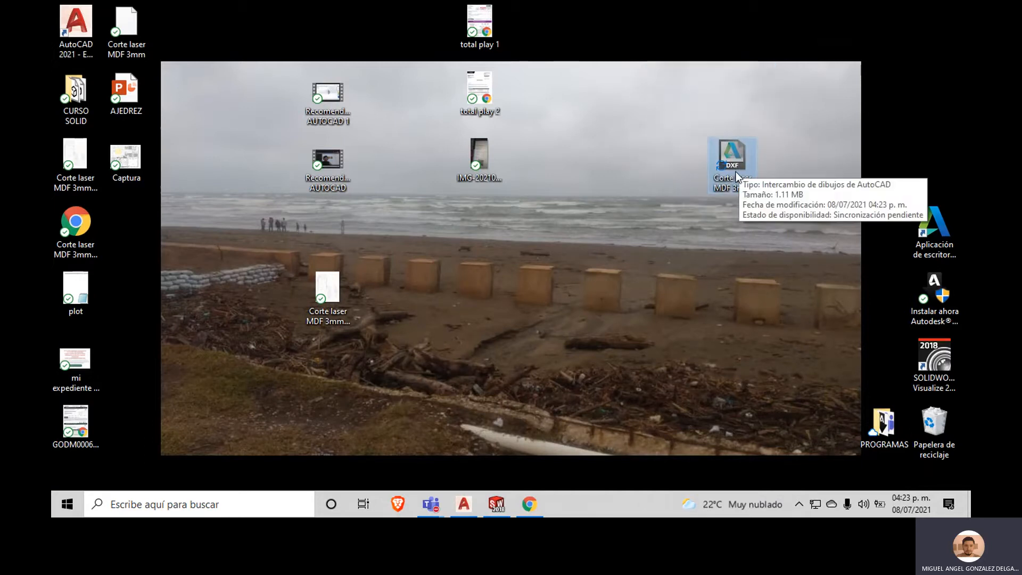
{"action": "left_click_drag", "start_coordinate": [716, 158], "coordinate": [833, 96]}
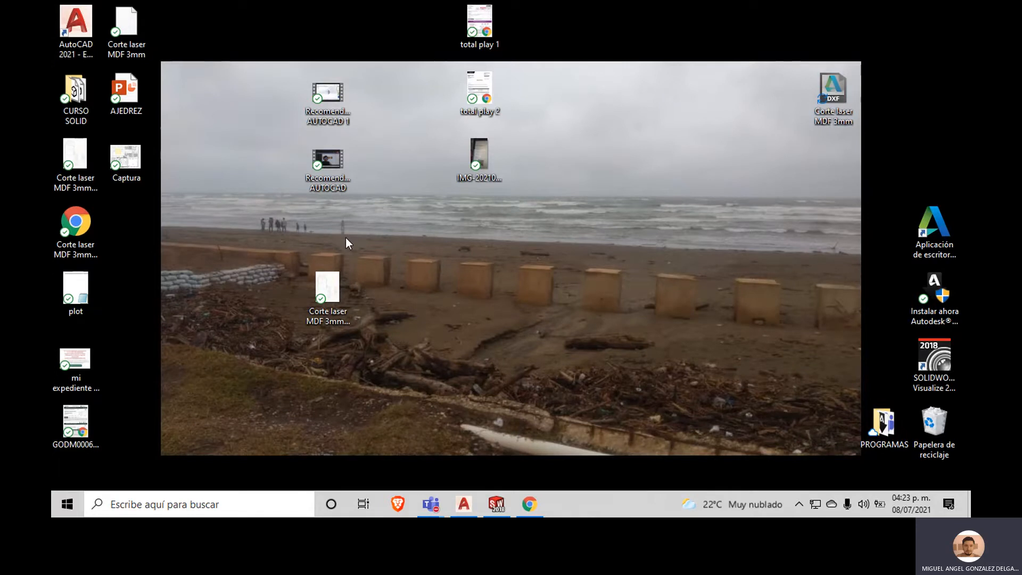
{"action": "left_click_drag", "start_coordinate": [325, 292], "coordinate": [333, 242]}
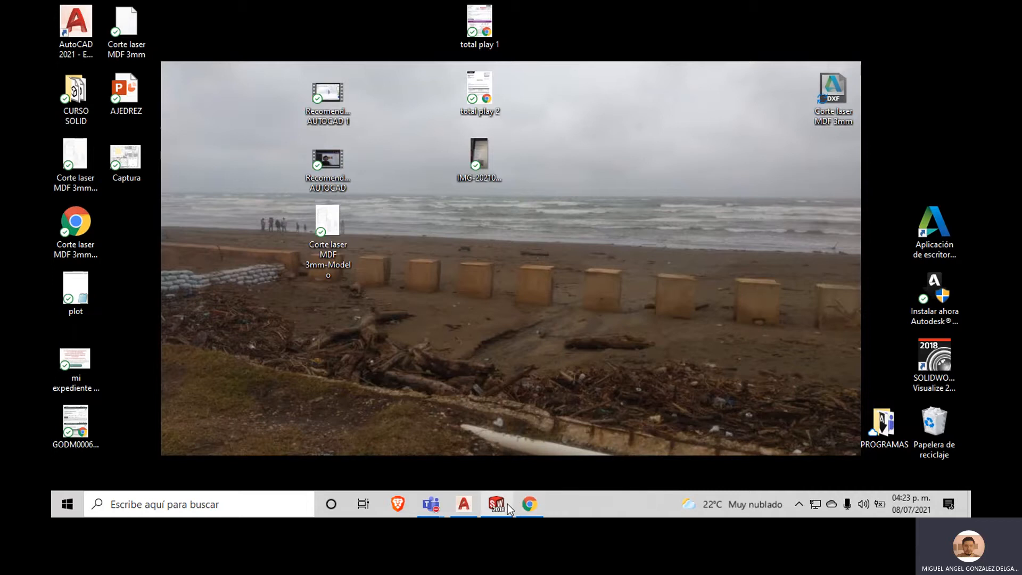
Step: Switch back to AutoCAD and select the entire laser-cut layout
{"action": "mouse_move", "coordinate": [507, 504]}
{"action": "left_click", "coordinate": [473, 504]}
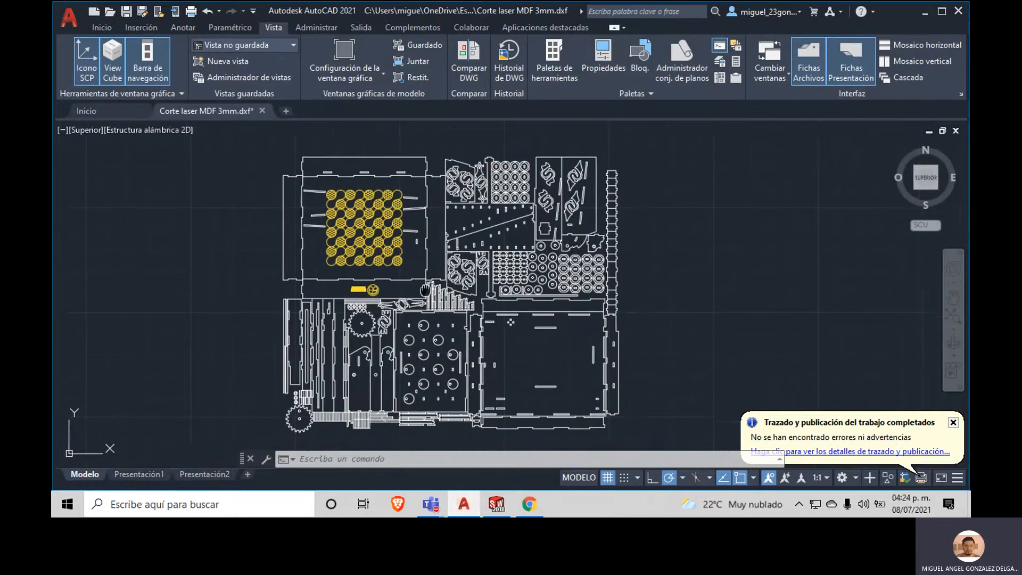
{"action": "middle_click_drag", "start_coordinate": [331, 244], "coordinate": [382, 230]}
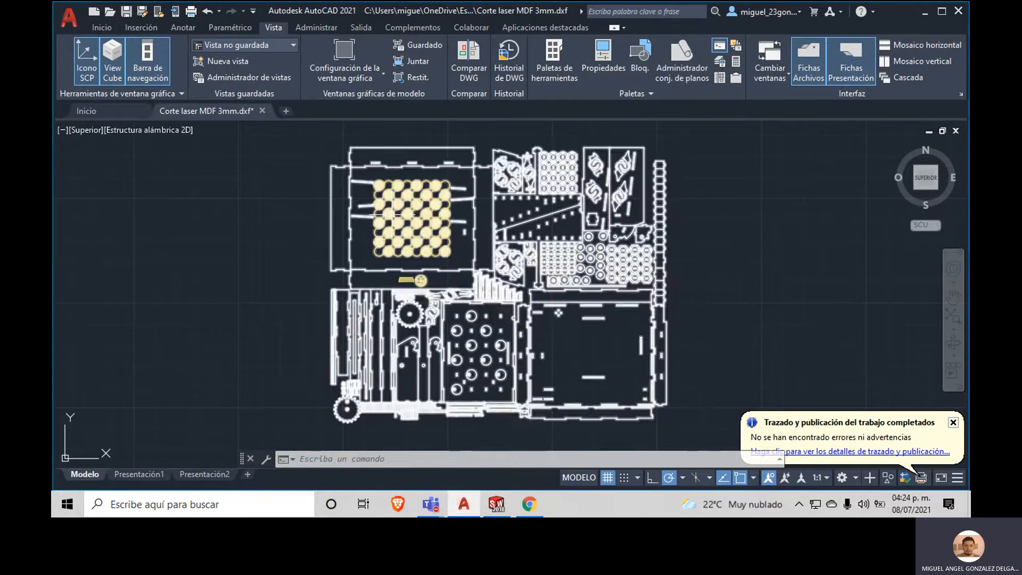
{"action": "right_click", "coordinate": [592, 263]}
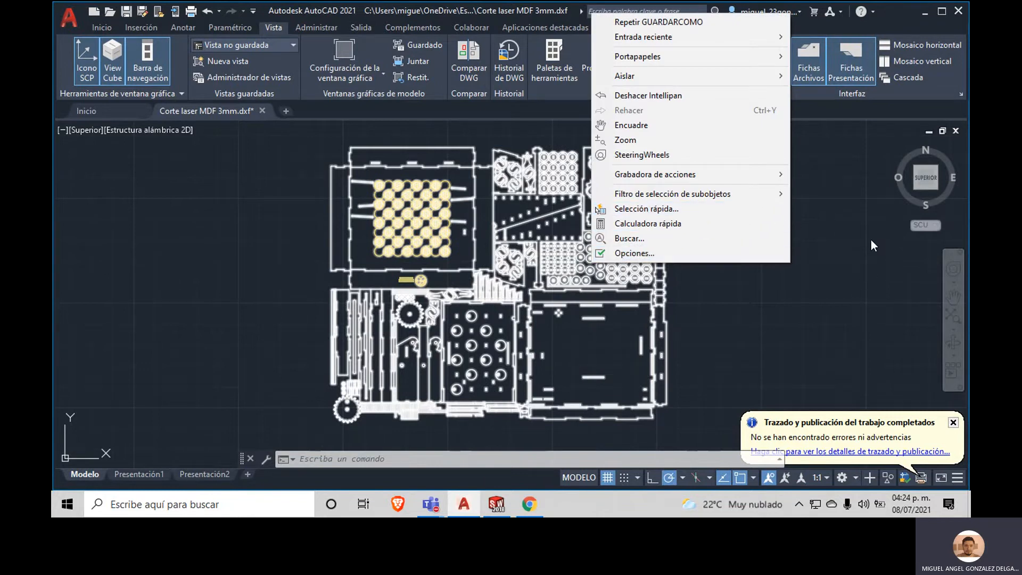
{"action": "left_click", "coordinate": [867, 239]}
{"action": "left_click", "coordinate": [666, 239]}
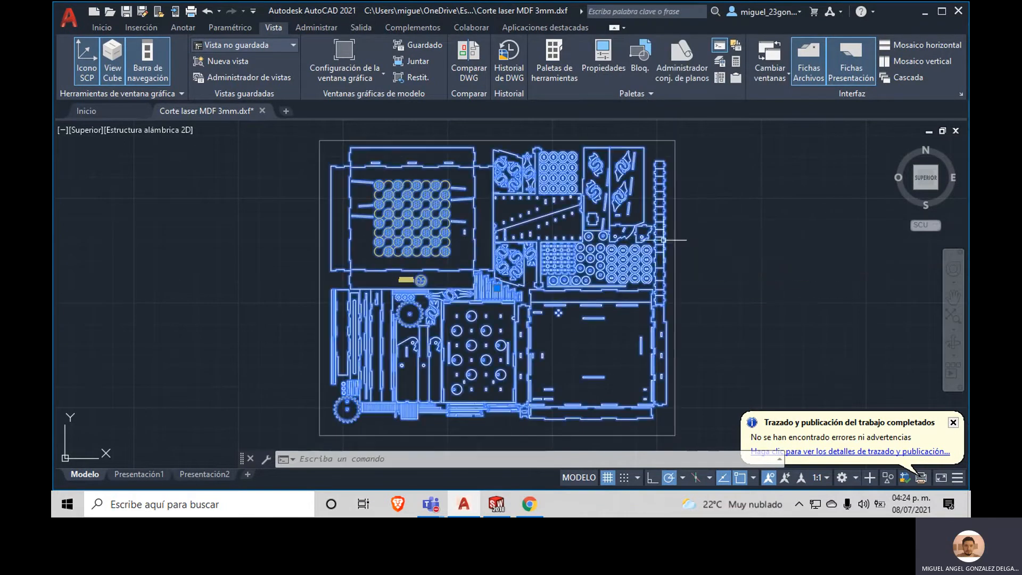
{"action": "left_click", "coordinate": [783, 252]}
{"action": "key", "text": "Escape"}
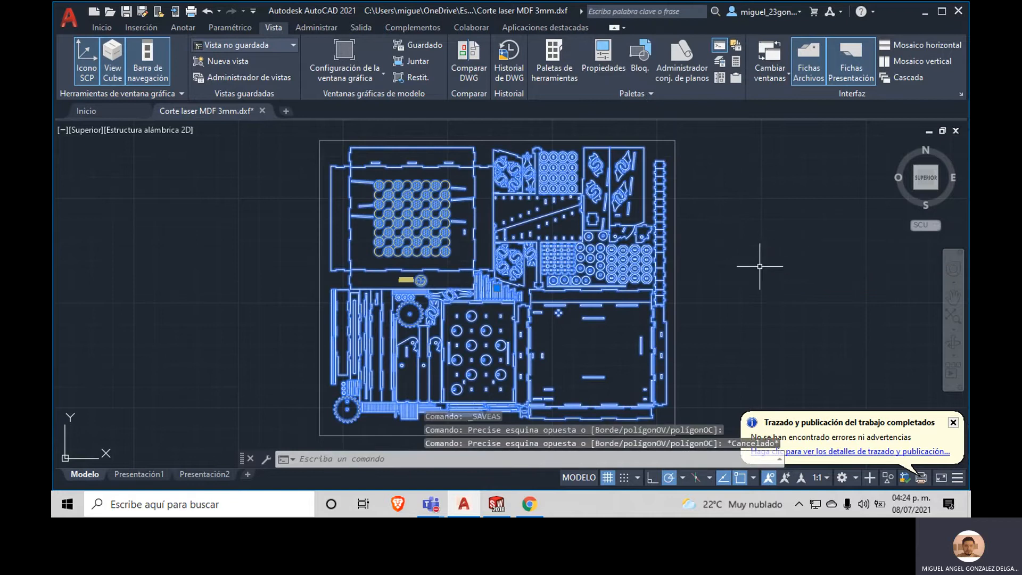
{"action": "key", "text": "Escape"}
{"action": "key", "text": "ctrl+a"}
Step: Try to group the selected laser-cut pieces, then clear the selection
{"action": "right_click", "coordinate": [573, 261]}
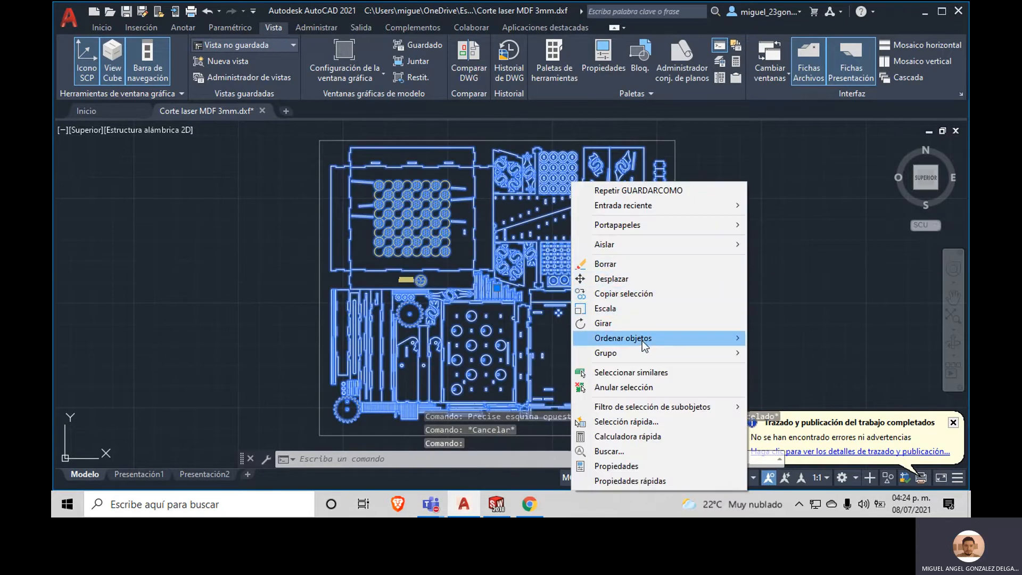
{"action": "mouse_move", "coordinate": [738, 338]}
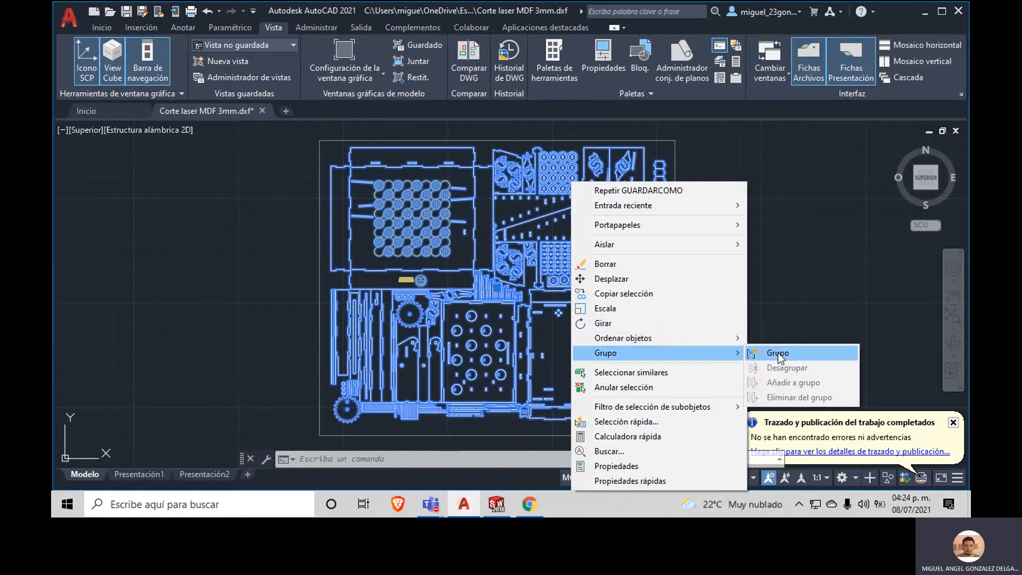
{"action": "left_click", "coordinate": [778, 353]}
{"action": "key", "text": "Escape"}
{"action": "left_click", "coordinate": [620, 266]}
{"action": "key", "text": "Escape"}
{"action": "key", "text": "Escape"}
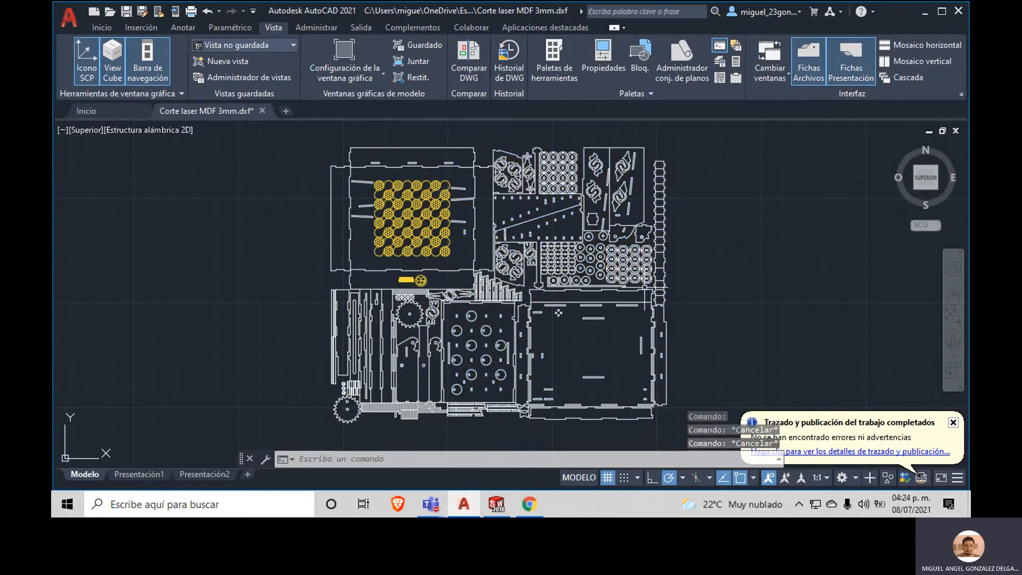
Step: Select all pieces of the laser-cut layout with an irregular-shape selection around them
{"action": "scroll", "coordinate": [596, 308], "scroll_direction": "down", "scroll_amount": 2}
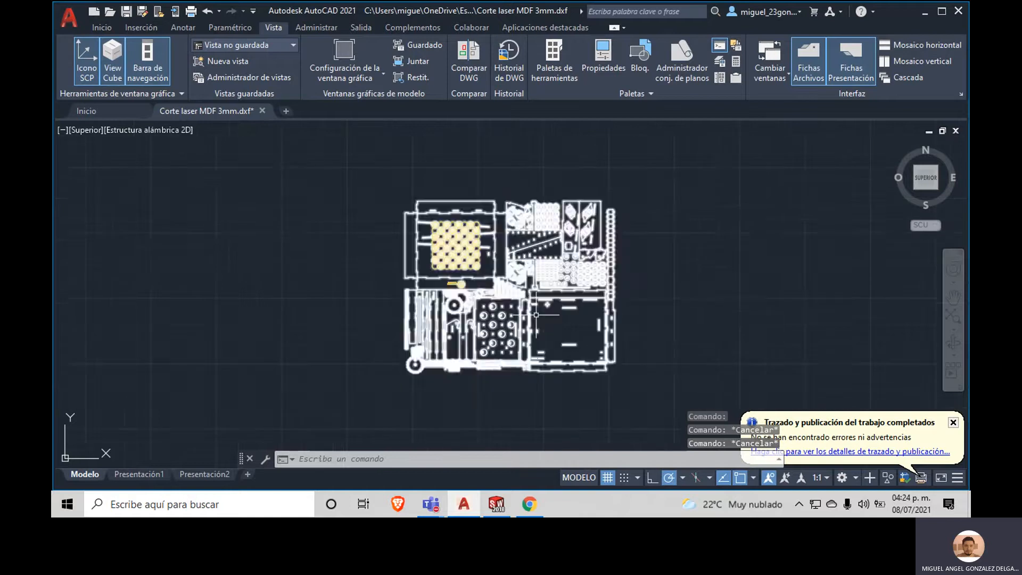
{"action": "scroll", "coordinate": [585, 308], "scroll_direction": "up", "scroll_amount": 3}
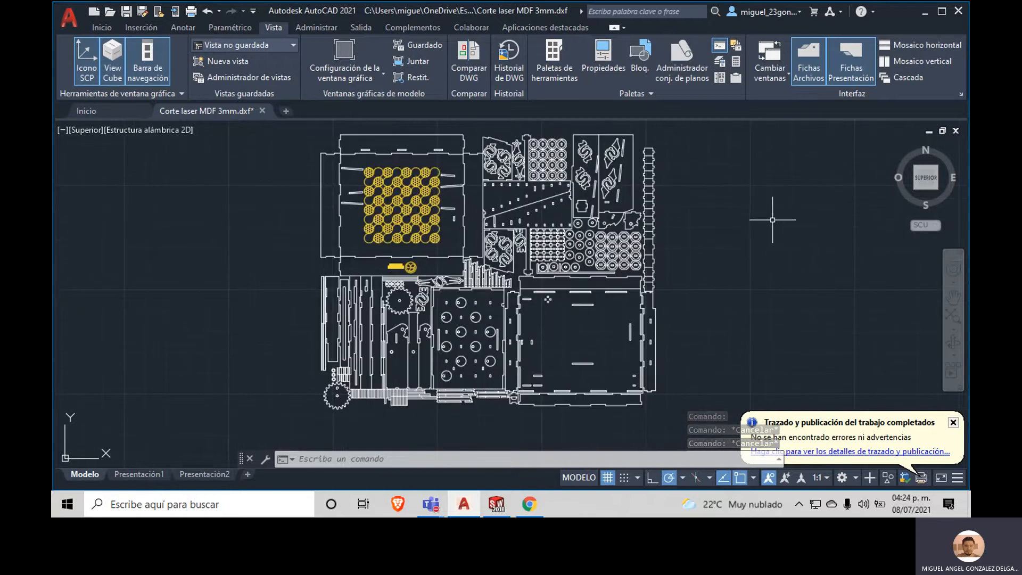
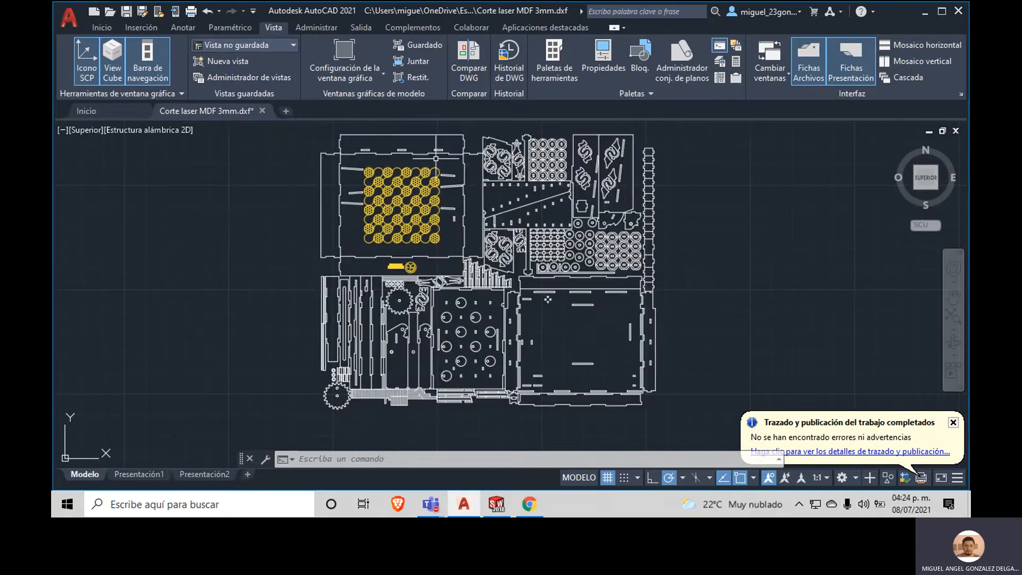
{"action": "mouse_move", "coordinate": [455, 212]}
{"action": "middle_mouse_down"}
{"action": "mouse_move", "coordinate": [486, 201]}
{"action": "mouse_move", "coordinate": [606, 218]}
{"action": "middle_mouse_up"}
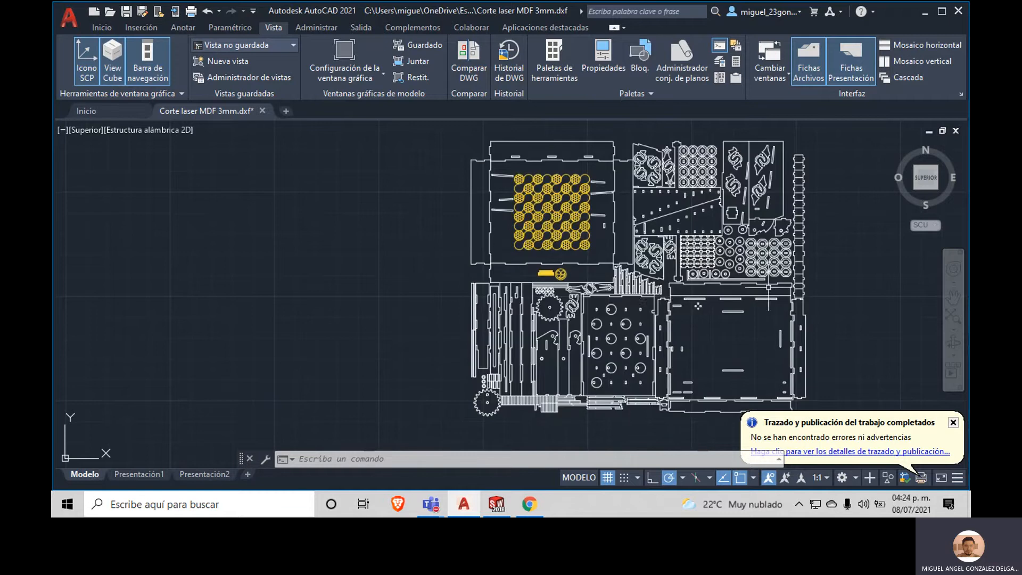
{"action": "mouse_move", "coordinate": [807, 276]}
{"action": "left_mouse_down"}
{"action": "mouse_move", "coordinate": [840, 142]}
{"action": "mouse_move", "coordinate": [811, 277]}
{"action": "mouse_move", "coordinate": [761, 412]}
{"action": "mouse_move", "coordinate": [648, 301]}
{"action": "mouse_move", "coordinate": [635, 132]}
{"action": "mouse_move", "coordinate": [830, 136]}
{"action": "left_mouse_up"}
{"action": "left_click_drag", "start_coordinate": [638, 135], "coordinate": [641, 135]}
{"action": "mouse_move", "coordinate": [449, 128]}
{"action": "left_mouse_down"}
{"action": "mouse_move", "coordinate": [427, 142]}
{"action": "mouse_move", "coordinate": [546, 130]}
{"action": "mouse_move", "coordinate": [641, 156]}
{"action": "left_mouse_up"}
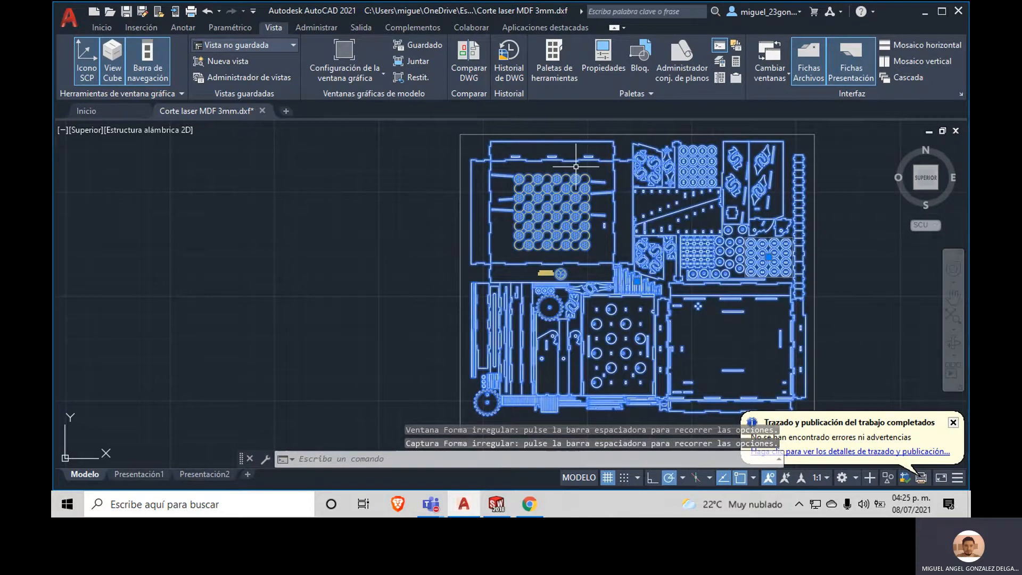
{"action": "left_click", "coordinate": [427, 241]}
{"action": "left_click", "coordinate": [489, 295]}
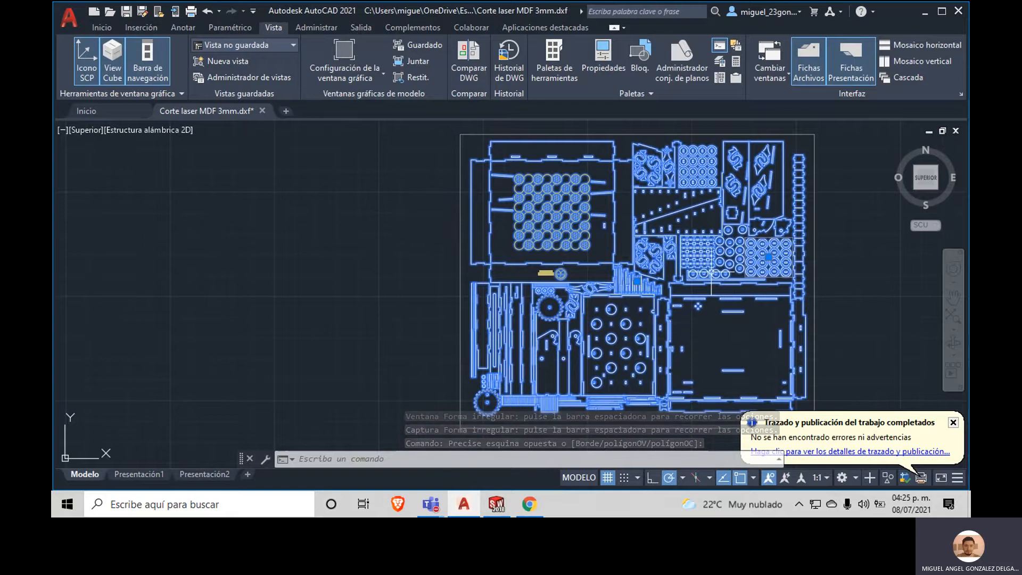
{"action": "left_click", "coordinate": [846, 279]}
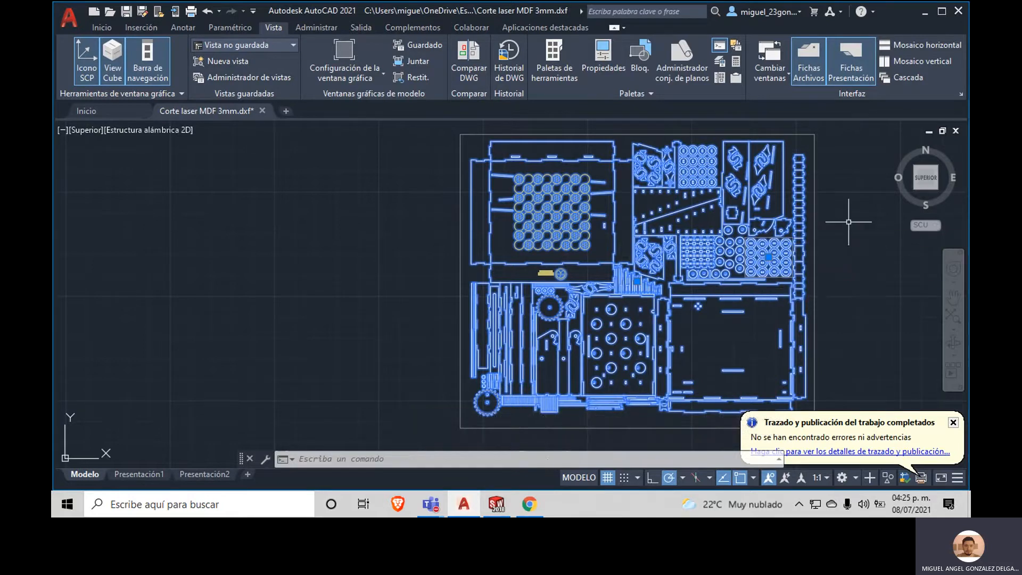
{"action": "left_click", "coordinate": [852, 153]}
{"action": "left_click", "coordinate": [861, 178]}
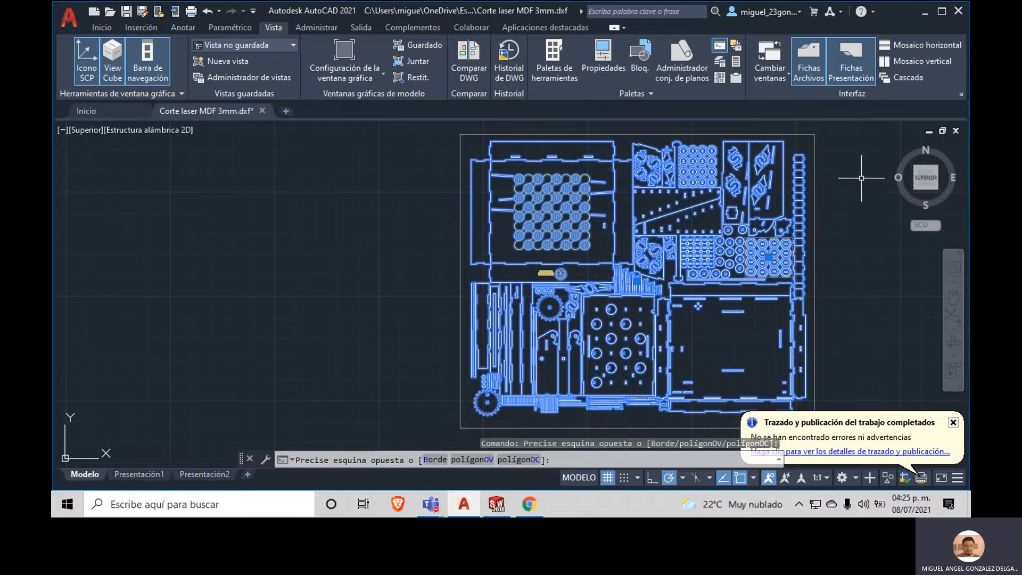
Step: Clear the selection and pick a single piece of the laser-cut layout to check whether the layout selects as one group
{"action": "mouse_move", "coordinate": [870, 254]}
{"action": "middle_mouse_down"}
{"action": "mouse_move", "coordinate": [808, 230]}
{"action": "mouse_move", "coordinate": [793, 252]}
{"action": "mouse_move", "coordinate": [762, 261]}
{"action": "middle_mouse_up"}
{"action": "left_click", "coordinate": [761, 261]}
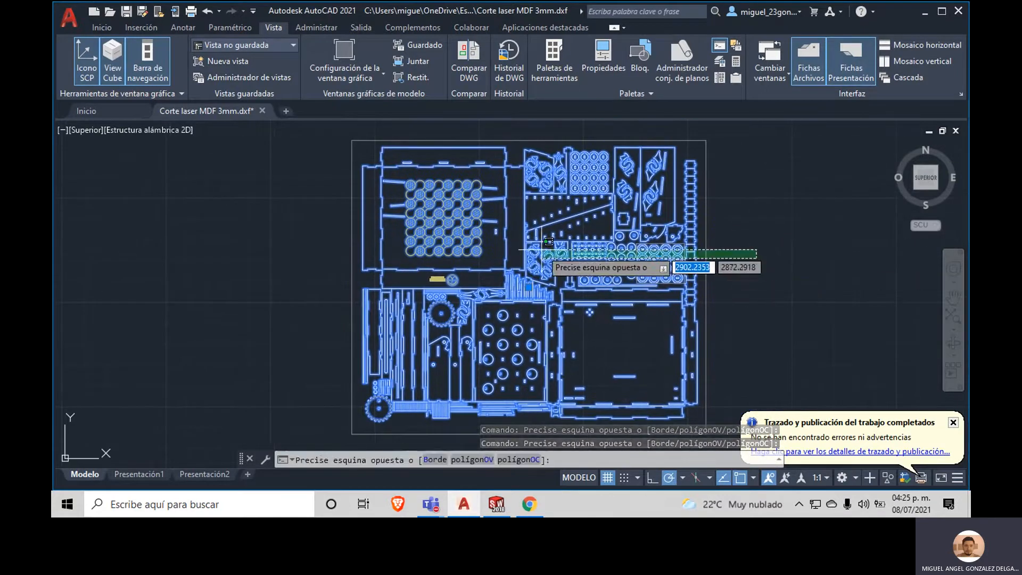
{"action": "left_click", "coordinate": [599, 225]}
{"action": "key", "text": "Escape"}
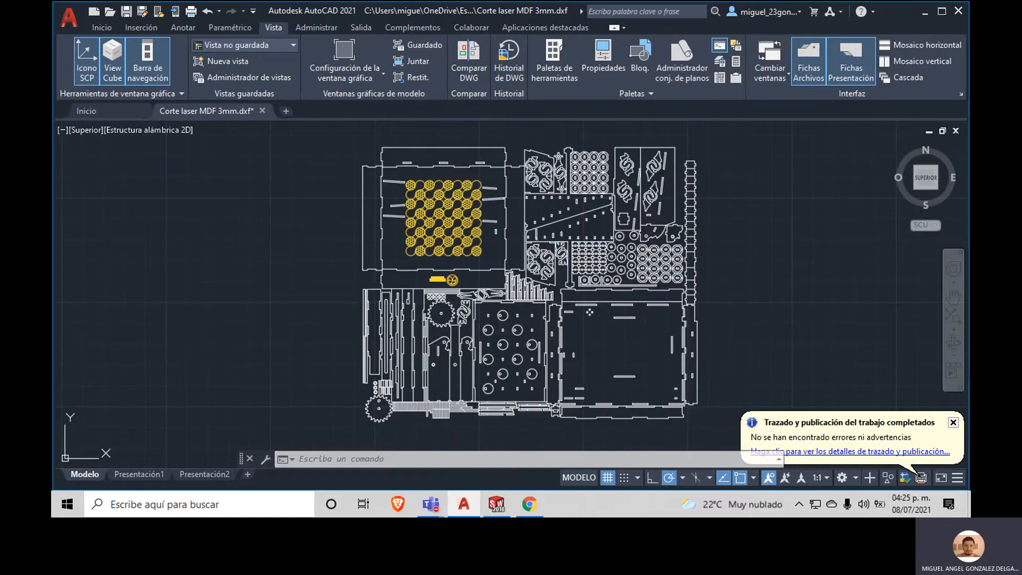
{"action": "left_click", "coordinate": [694, 192]}
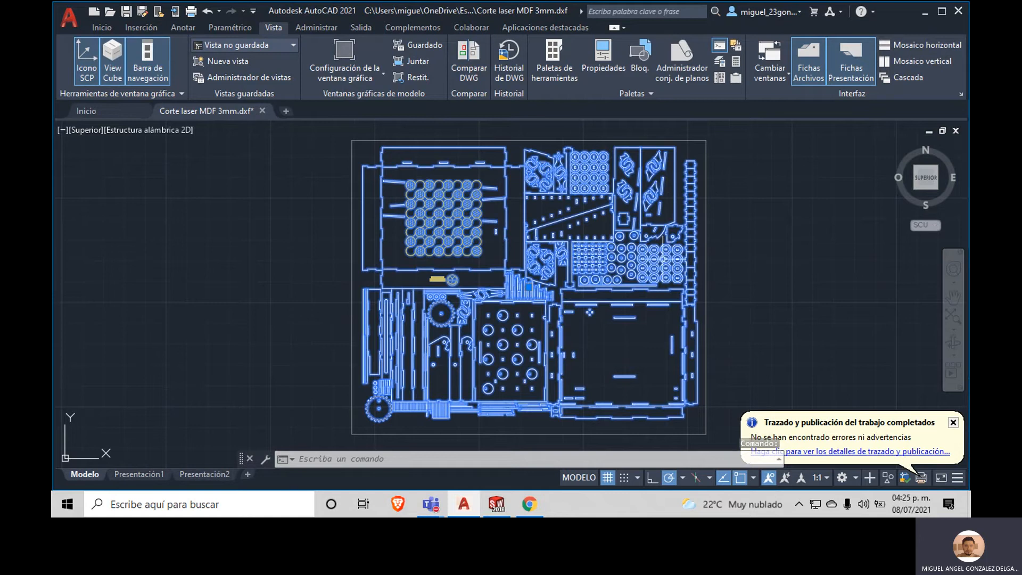
{"action": "mouse_move", "coordinate": [663, 259]}
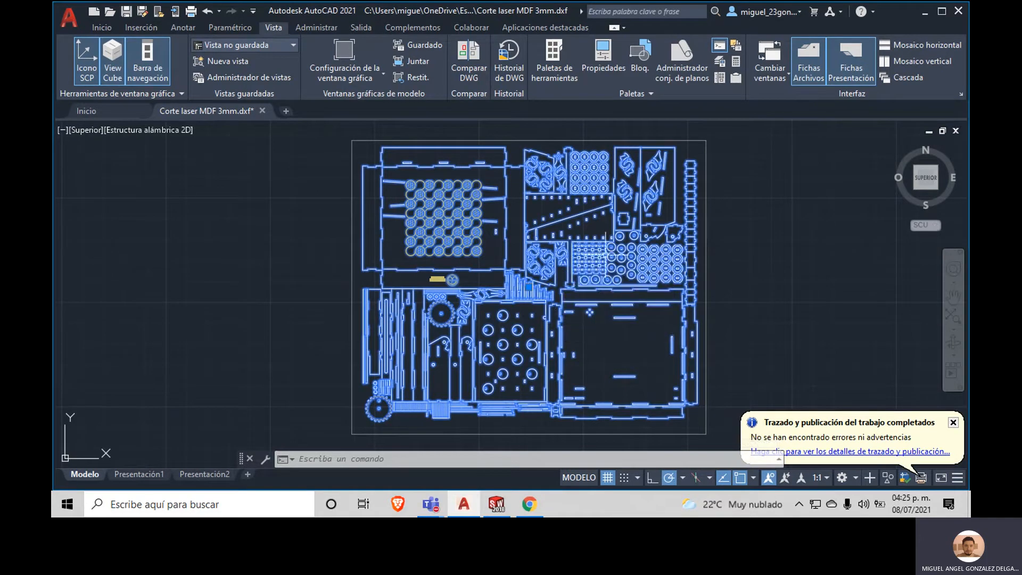
Step: Draw a 200 by 200 square with the Line tool in the empty area beside the laser-cut layout
{"action": "mouse_move", "coordinate": [292, 268]}
{"action": "middle_mouse_down"}
{"action": "mouse_move", "coordinate": [472, 263]}
{"action": "mouse_move", "coordinate": [399, 179]}
{"action": "middle_mouse_up"}
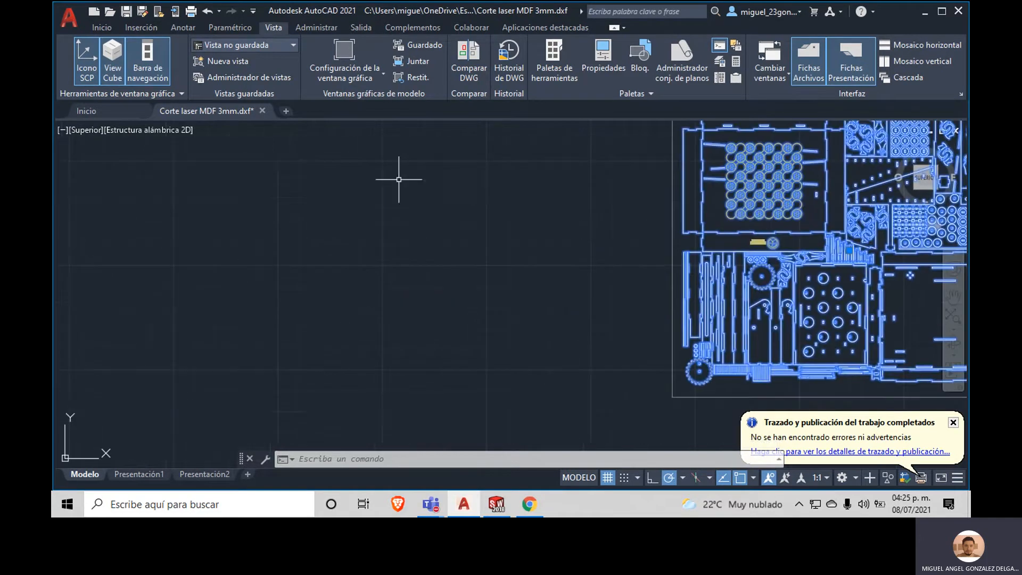
{"action": "left_click", "coordinate": [106, 26]}
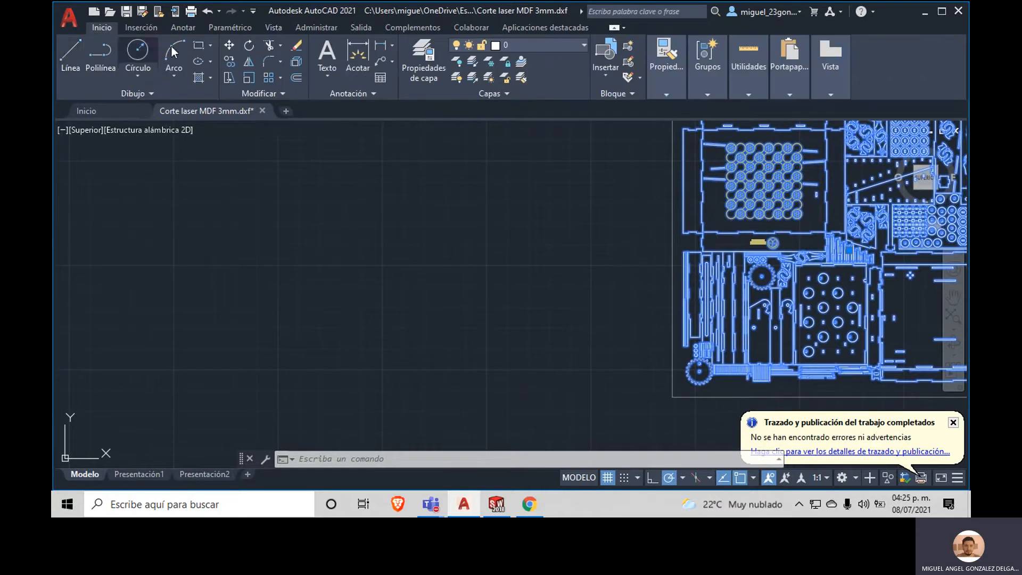
{"action": "left_click", "coordinate": [76, 55]}
{"action": "left_click", "coordinate": [295, 207]}
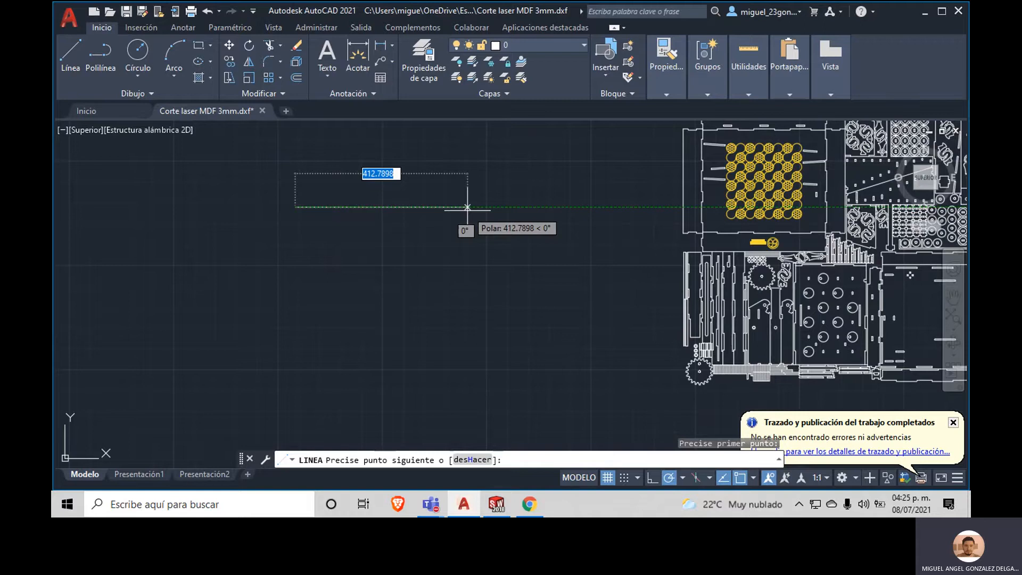
{"action": "type", "text": "200"}
{"action": "key", "text": "Return"}
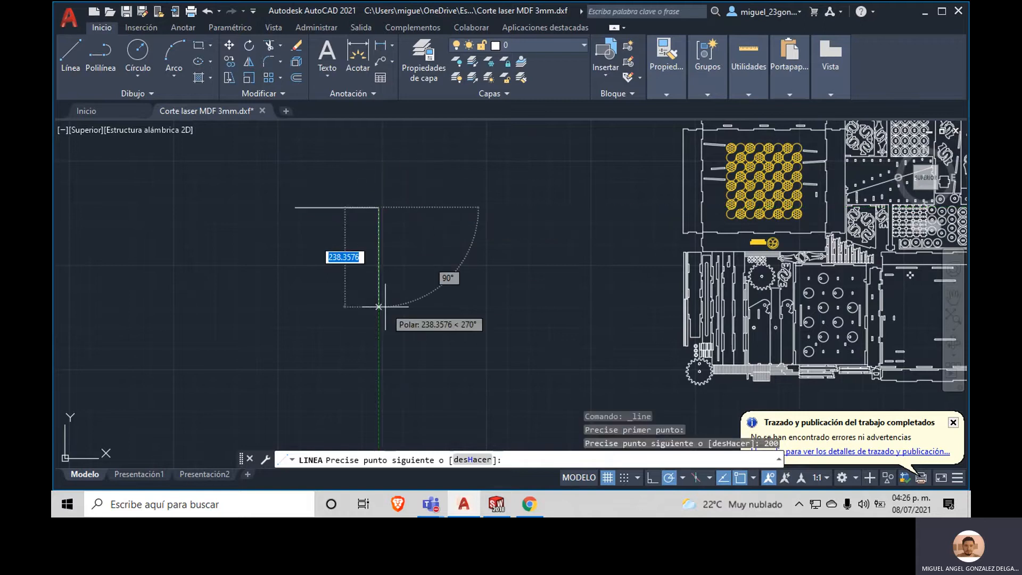
{"action": "type", "text": "200"}
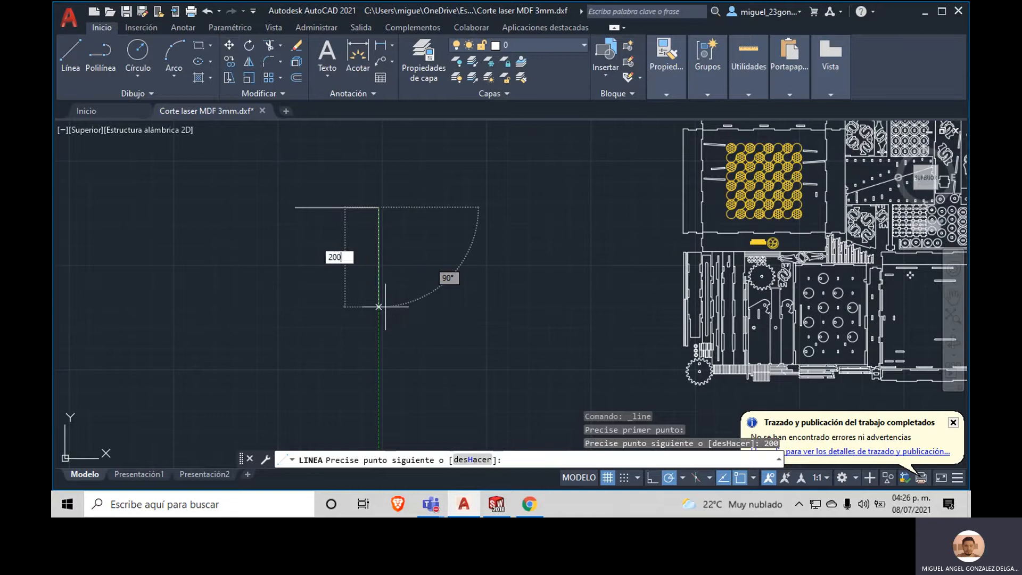
{"action": "key", "text": "Return"}
{"action": "type", "text": "200"}
{"action": "key", "text": "Return"}
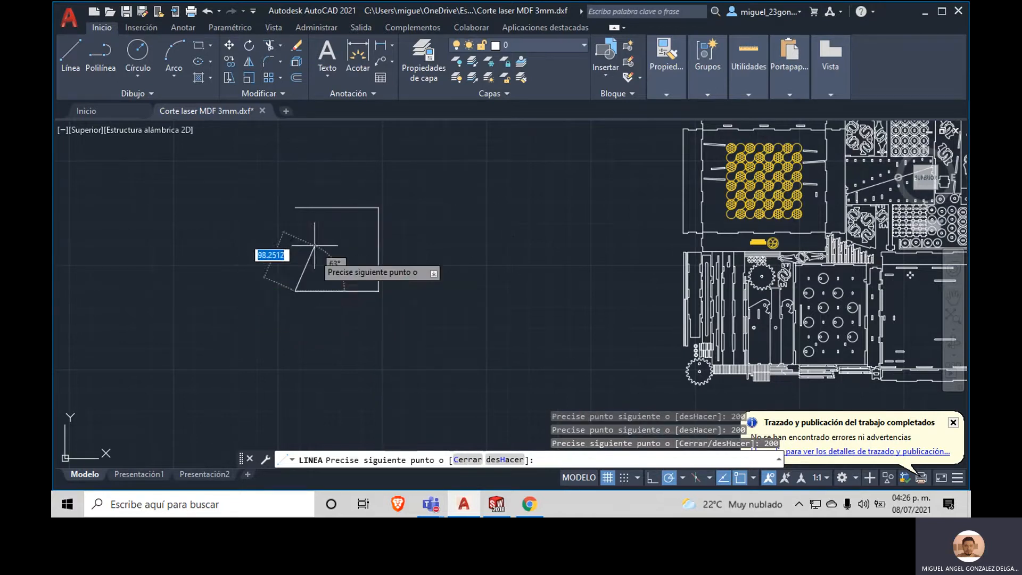
{"action": "type", "text": "200"}
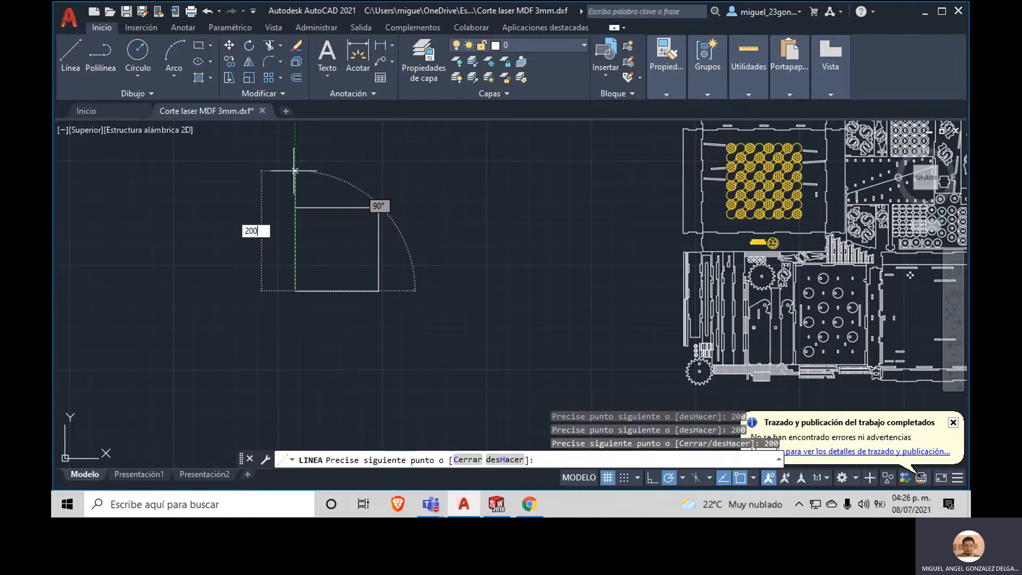
{"action": "key", "text": "Return"}
{"action": "key", "text": "Escape"}
Step: Offset each of the square's four sides inward by a distance of 10
{"action": "middle_click_drag", "start_coordinate": [416, 289], "coordinate": [459, 287]}
{"action": "scroll", "coordinate": [396, 258], "scroll_direction": "down", "scroll_amount": 2}
{"action": "scroll", "coordinate": [394, 258], "scroll_direction": "up", "scroll_amount": 2}
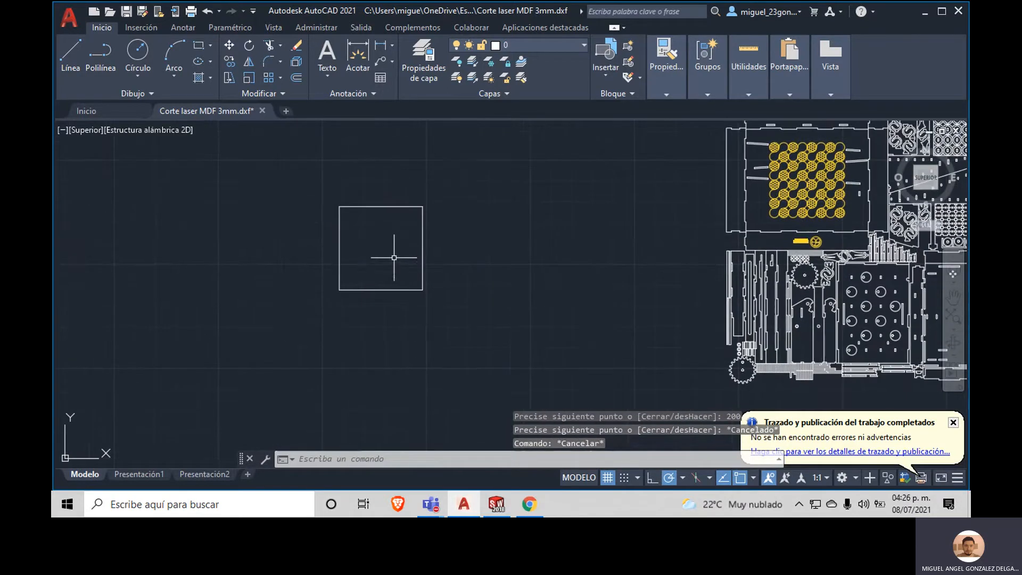
{"action": "scroll", "coordinate": [397, 256], "scroll_direction": "up", "scroll_amount": 2}
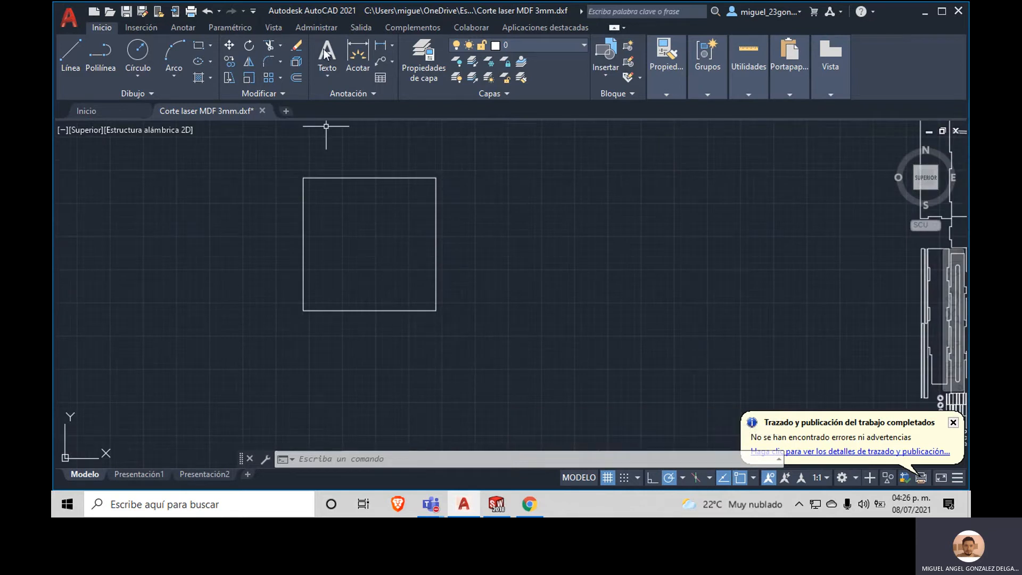
{"action": "left_click", "coordinate": [297, 78]}
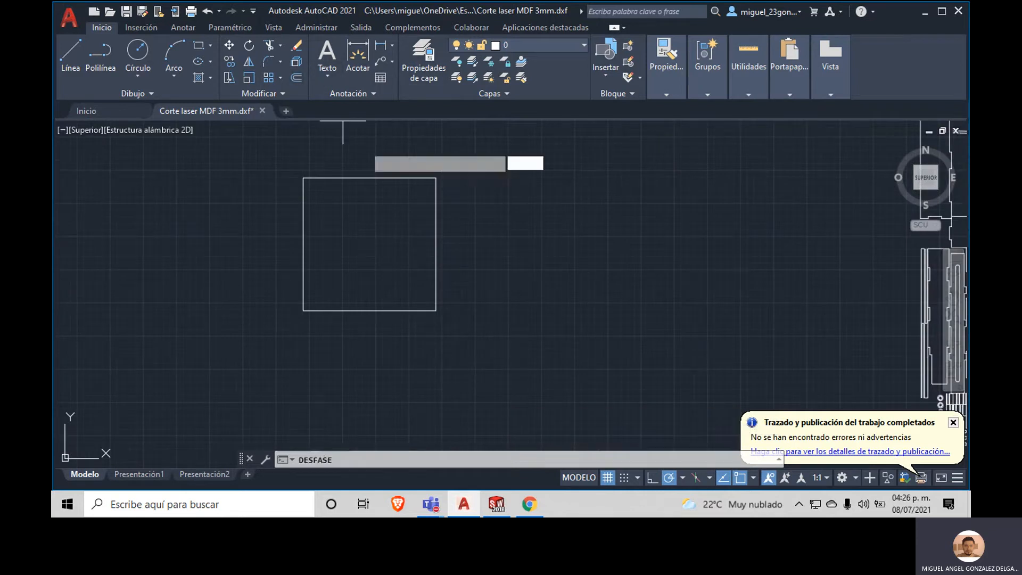
{"action": "left_click", "coordinate": [370, 176]}
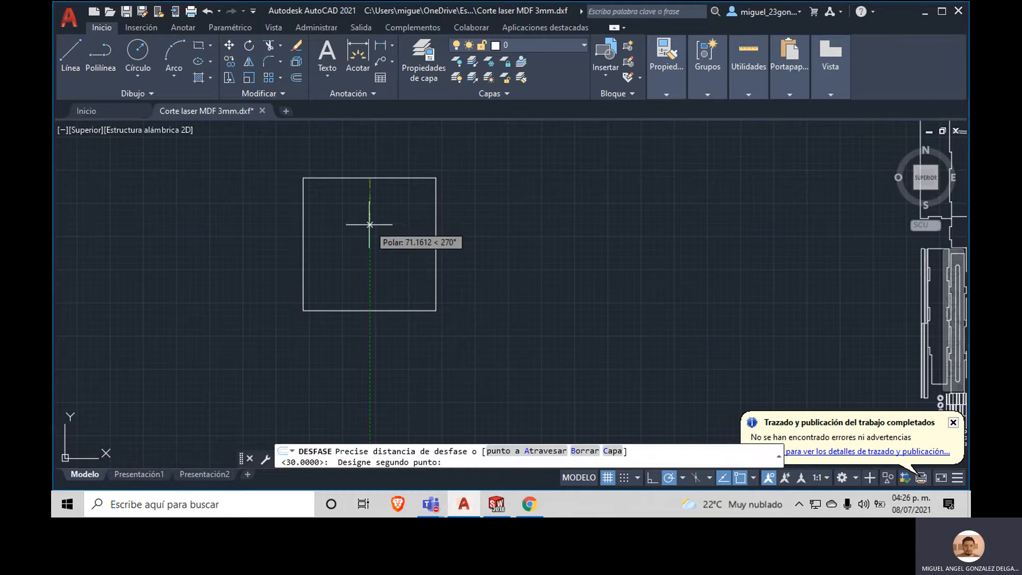
{"action": "type", "text": "10"}
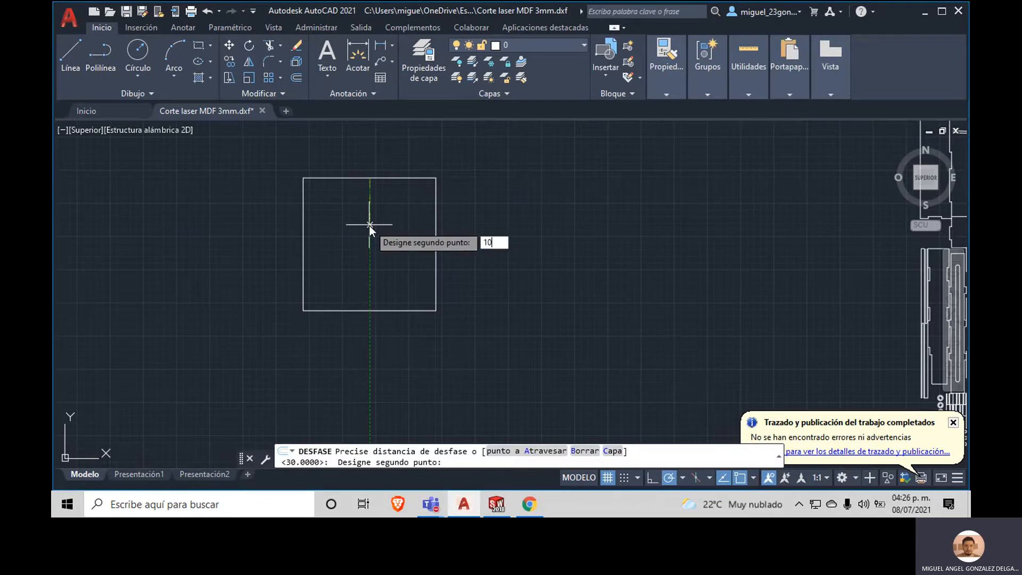
{"action": "key", "text": "Return"}
{"action": "left_click", "coordinate": [385, 181]}
{"action": "left_click", "coordinate": [383, 219]}
{"action": "left_click", "coordinate": [436, 229]}
{"action": "left_click", "coordinate": [429, 231]}
{"action": "left_click", "coordinate": [374, 309]}
{"action": "left_click", "coordinate": [330, 285]}
{"action": "left_click", "coordinate": [303, 254]}
{"action": "left_click", "coordinate": [346, 255]}
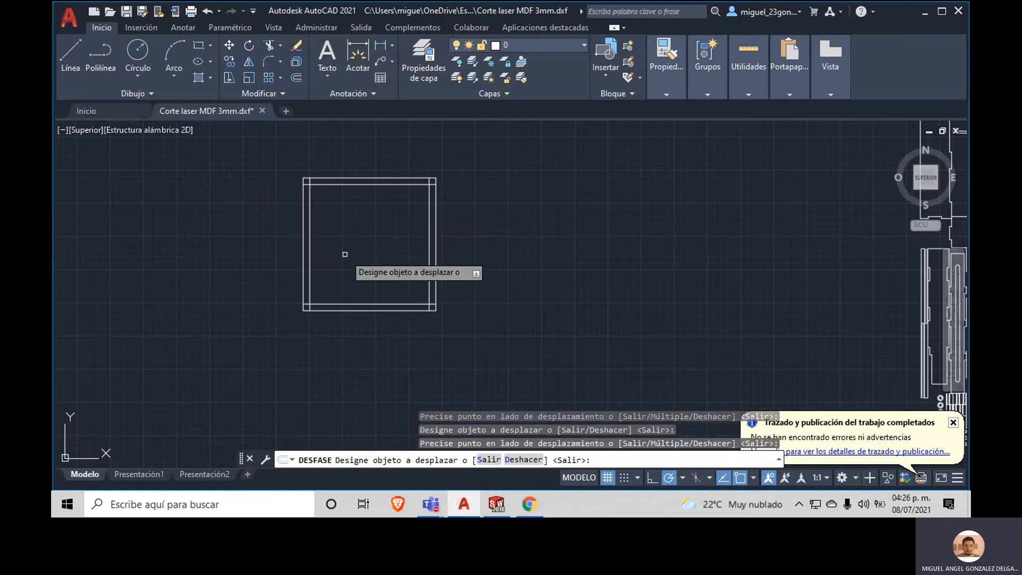
{"action": "key", "text": "Escape"}
{"action": "key", "text": "Escape"}
{"action": "key", "text": "Escape"}
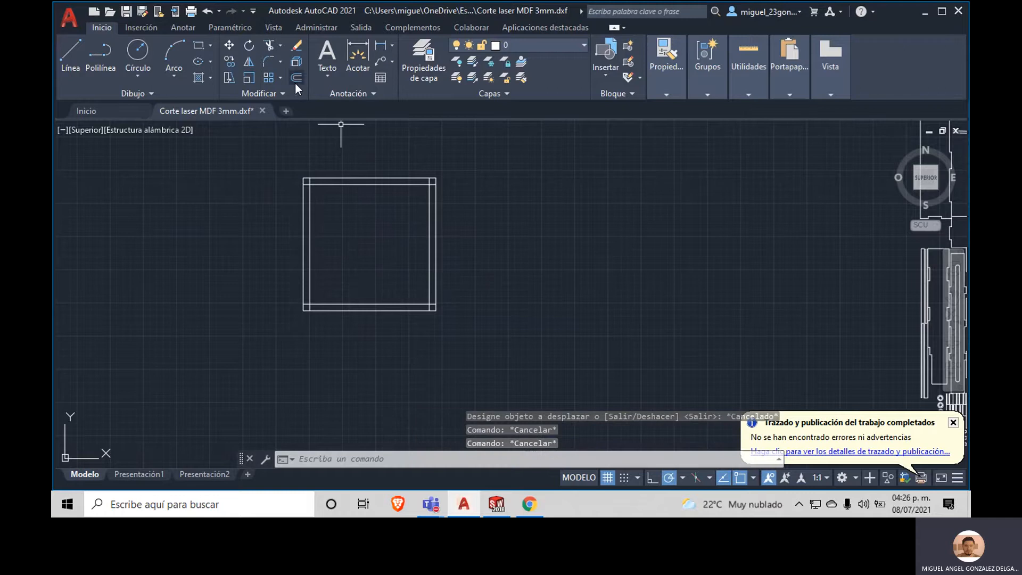
Step: Offset each of the four inner lines by 100 toward the opposite side, forming two crossing pairs through the centre
{"action": "left_click", "coordinate": [297, 77]}
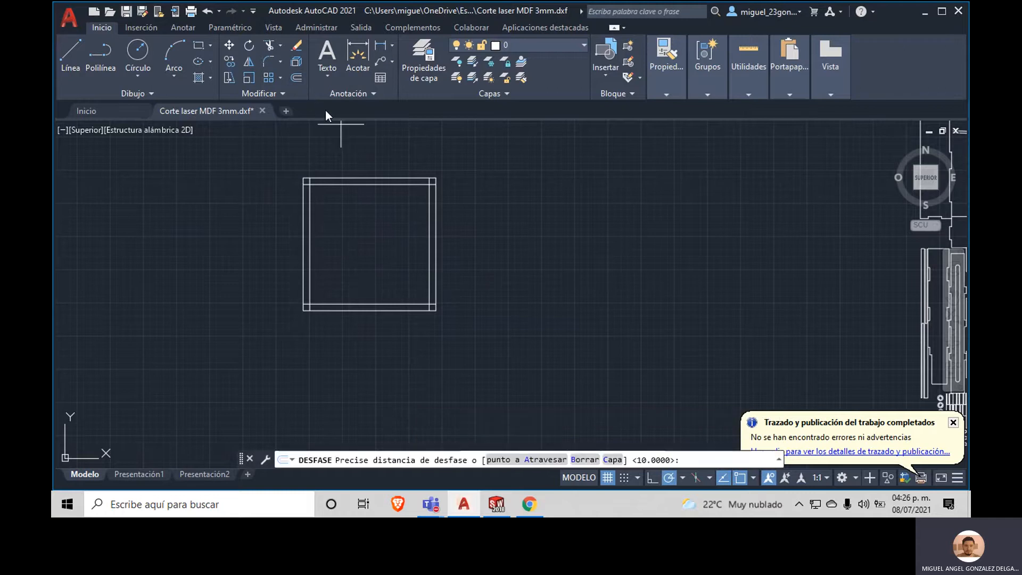
{"action": "left_click", "coordinate": [370, 184]}
{"action": "type", "text": "100"}
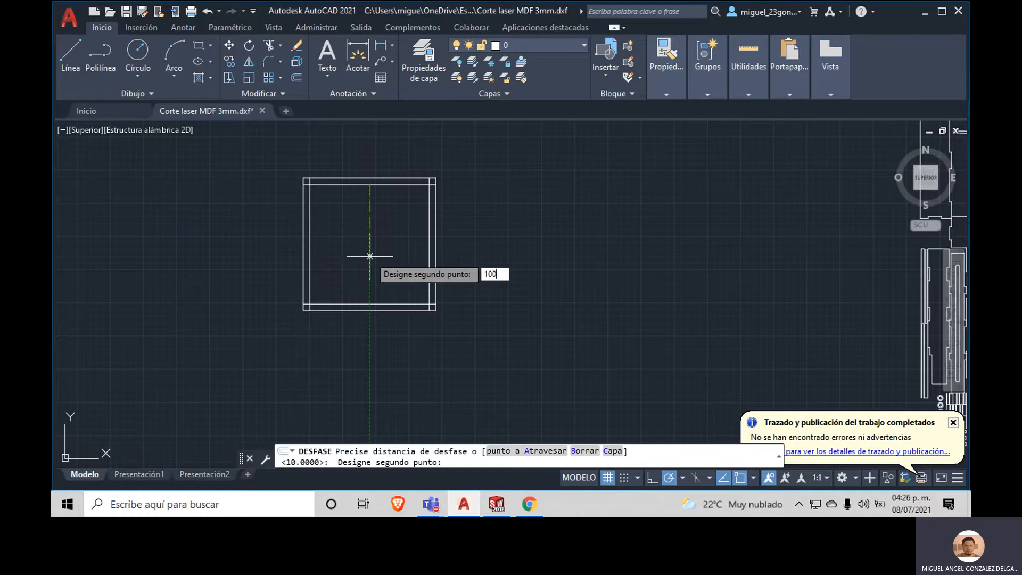
{"action": "key", "text": "Return"}
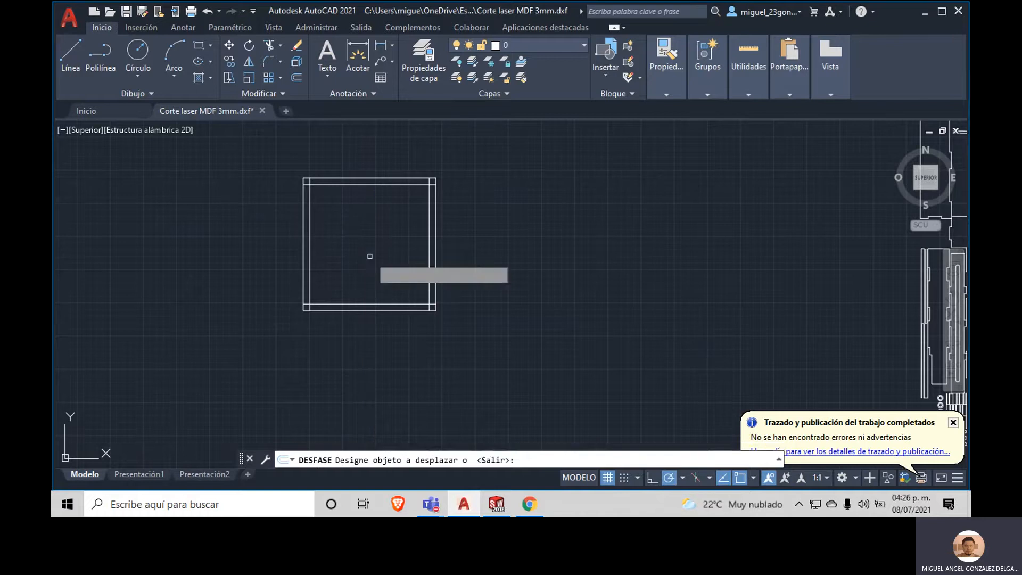
{"action": "left_click", "coordinate": [369, 187]}
{"action": "left_click", "coordinate": [359, 256]}
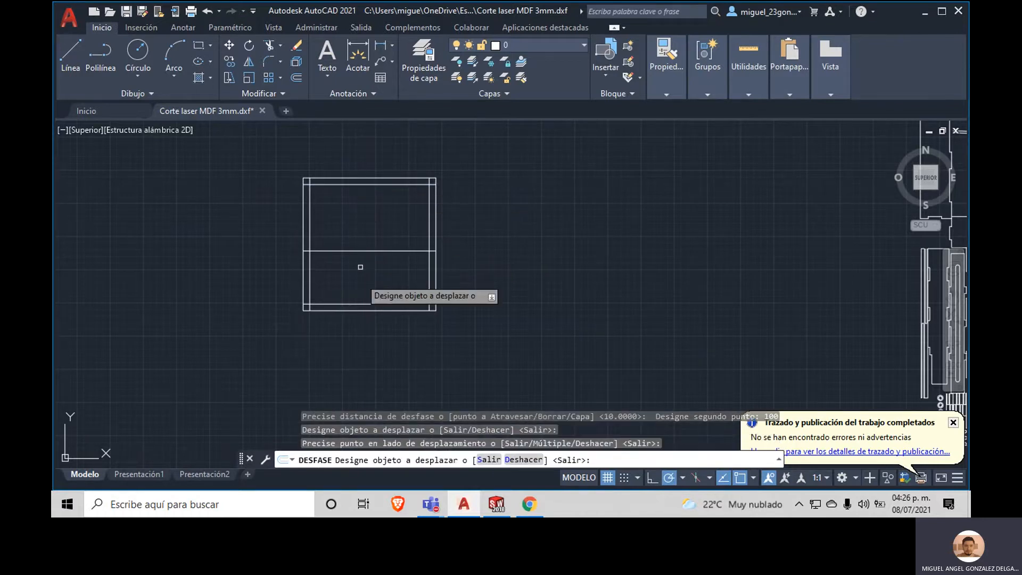
{"action": "left_click", "coordinate": [363, 307]}
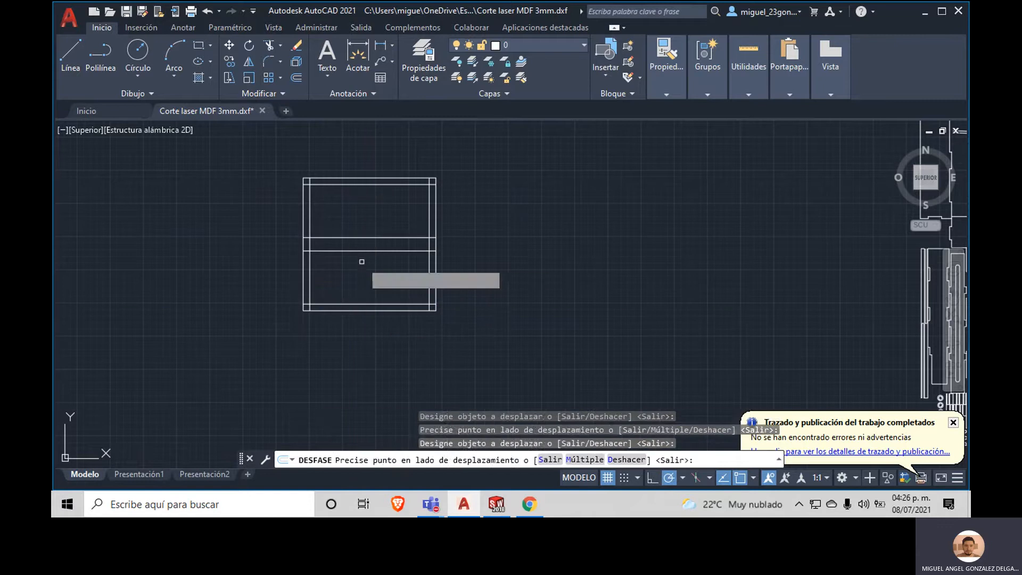
{"action": "left_click", "coordinate": [361, 251]}
{"action": "left_click", "coordinate": [429, 266]}
{"action": "left_click", "coordinate": [394, 268]}
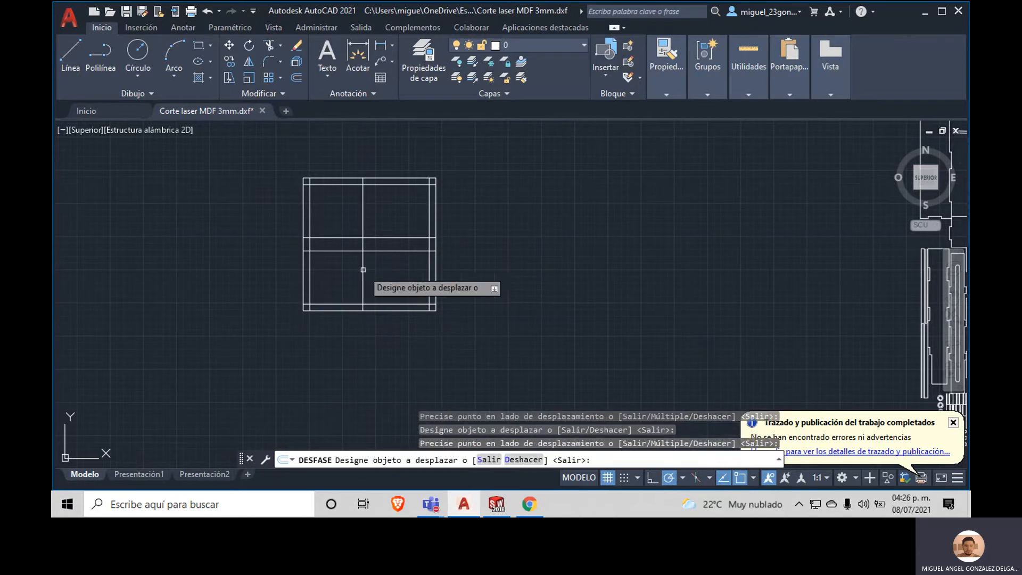
{"action": "left_click", "coordinate": [310, 269]}
{"action": "key", "text": "Escape"}
{"action": "key", "text": "Escape"}
{"action": "key", "text": "Escape"}
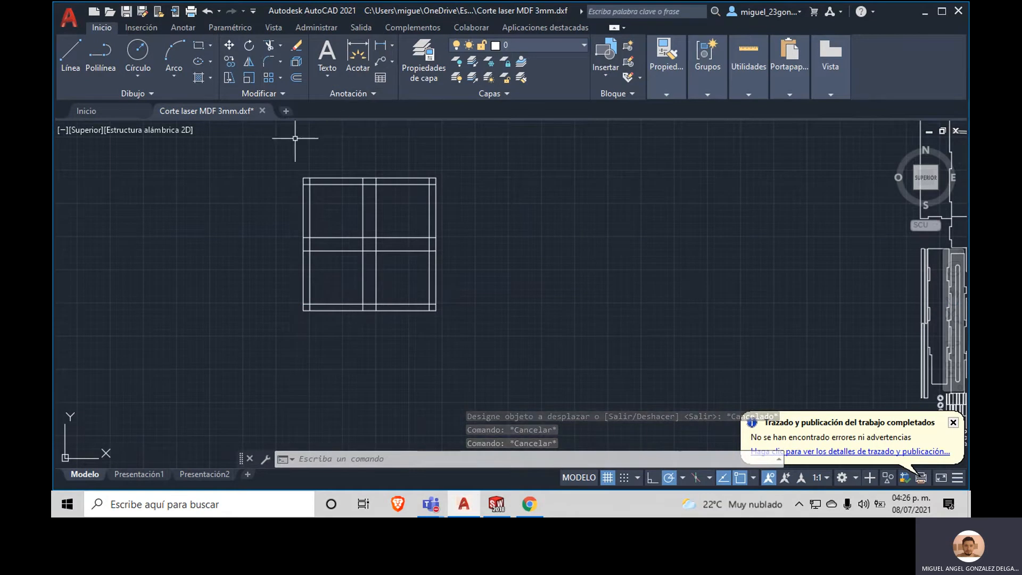
Step: Trim the line ends extending past the inner square along its top edge and at both top corners
{"action": "left_click", "coordinate": [269, 46]}
{"action": "scroll", "coordinate": [346, 200], "scroll_direction": "down", "scroll_amount": 2}
{"action": "scroll", "coordinate": [362, 175], "scroll_direction": "up", "scroll_amount": 6}
{"action": "scroll", "coordinate": [315, 208], "scroll_direction": "up", "scroll_amount": 5}
{"action": "left_click", "coordinate": [317, 222]}
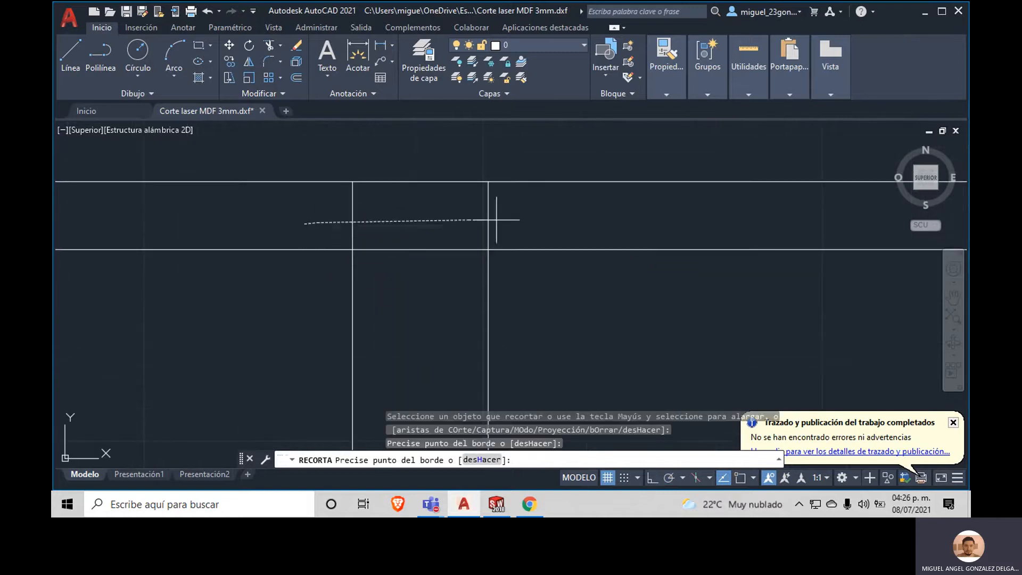
{"action": "left_click", "coordinate": [575, 213]}
{"action": "scroll", "coordinate": [591, 272], "scroll_direction": "up", "scroll_amount": 2}
{"action": "scroll", "coordinate": [592, 272], "scroll_direction": "down", "scroll_amount": 3}
{"action": "middle_click_drag", "start_coordinate": [656, 298], "coordinate": [391, 285]}
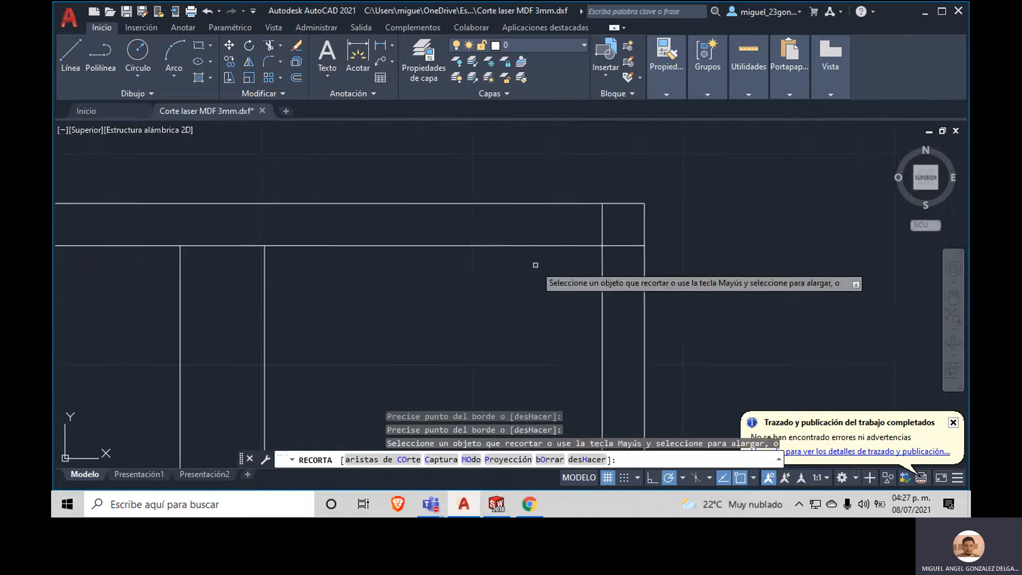
{"action": "left_click", "coordinate": [579, 214]}
{"action": "left_click", "coordinate": [631, 266]}
{"action": "scroll", "coordinate": [437, 328], "scroll_direction": "down", "scroll_amount": 2}
{"action": "mouse_move", "coordinate": [435, 329]}
{"action": "middle_mouse_down"}
{"action": "mouse_move", "coordinate": [724, 226]}
{"action": "mouse_move", "coordinate": [726, 284]}
{"action": "middle_mouse_up"}
{"action": "left_click_drag", "start_coordinate": [368, 215], "coordinate": [356, 248]}
Step: Trim the line ends extending past the inner square along its left, bottom and right edges, including the bottom corners
{"action": "middle_click_drag", "start_coordinate": [456, 418], "coordinate": [545, 164]}
{"action": "left_click_drag", "start_coordinate": [434, 156], "coordinate": [438, 181]}
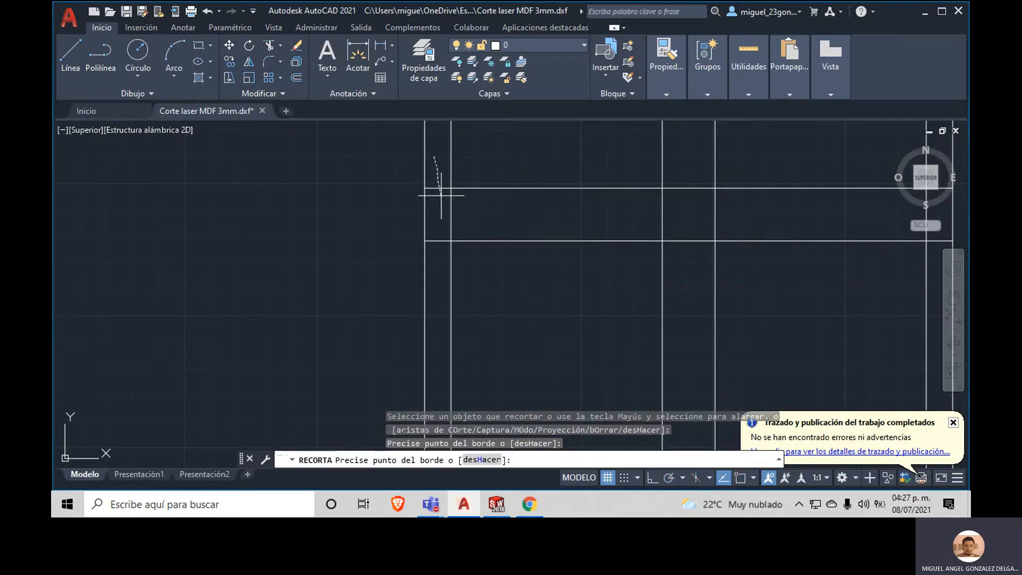
{"action": "left_click_drag", "start_coordinate": [441, 262], "coordinate": [441, 264]}
{"action": "middle_click_drag", "start_coordinate": [563, 332], "coordinate": [456, 93]}
{"action": "mouse_move", "coordinate": [332, 196]}
{"action": "left_mouse_down"}
{"action": "mouse_move", "coordinate": [330, 213]}
{"action": "mouse_move", "coordinate": [379, 224]}
{"action": "left_mouse_up"}
{"action": "left_click_drag", "start_coordinate": [520, 225], "coordinate": [644, 222]}
{"action": "mouse_move", "coordinate": [789, 226]}
{"action": "left_mouse_down"}
{"action": "mouse_move", "coordinate": [838, 222]}
{"action": "mouse_move", "coordinate": [837, 196]}
{"action": "left_mouse_up"}
{"action": "middle_click_drag", "start_coordinate": [705, 179], "coordinate": [613, 420]}
{"action": "left_click_drag", "start_coordinate": [747, 255], "coordinate": [741, 179]}
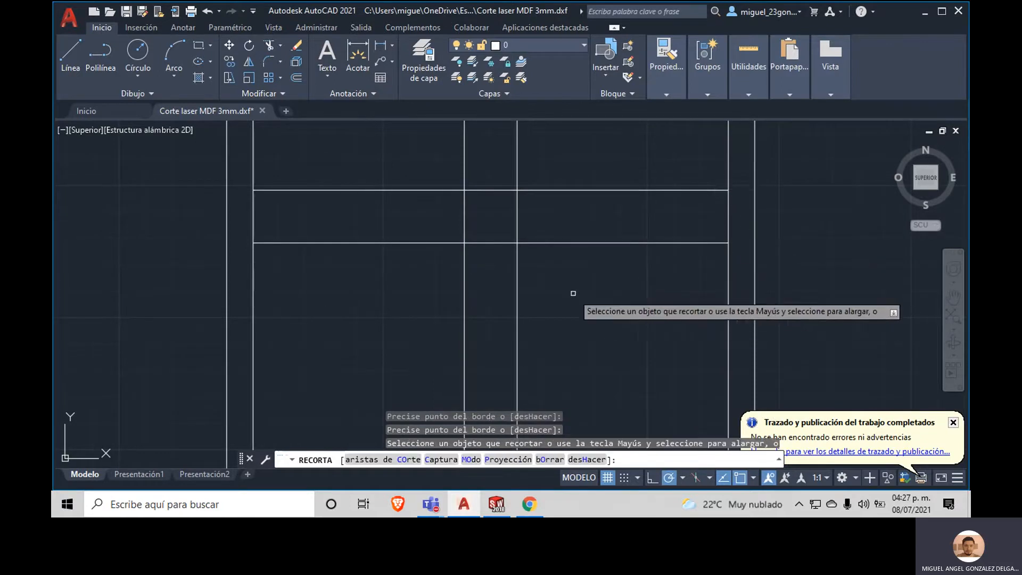
Step: Trim the crossing middle lines inside the inner square, leaving only the small square at the centre
{"action": "mouse_move", "coordinate": [573, 130]}
{"action": "left_mouse_down"}
{"action": "mouse_move", "coordinate": [591, 157]}
{"action": "mouse_move", "coordinate": [342, 273]}
{"action": "mouse_move", "coordinate": [567, 144]}
{"action": "left_mouse_up"}
{"action": "scroll", "coordinate": [515, 203], "scroll_direction": "down", "scroll_amount": 2}
{"action": "middle_click_drag", "start_coordinate": [526, 273], "coordinate": [476, 295]}
{"action": "scroll", "coordinate": [482, 282], "scroll_direction": "down", "scroll_amount": 2}
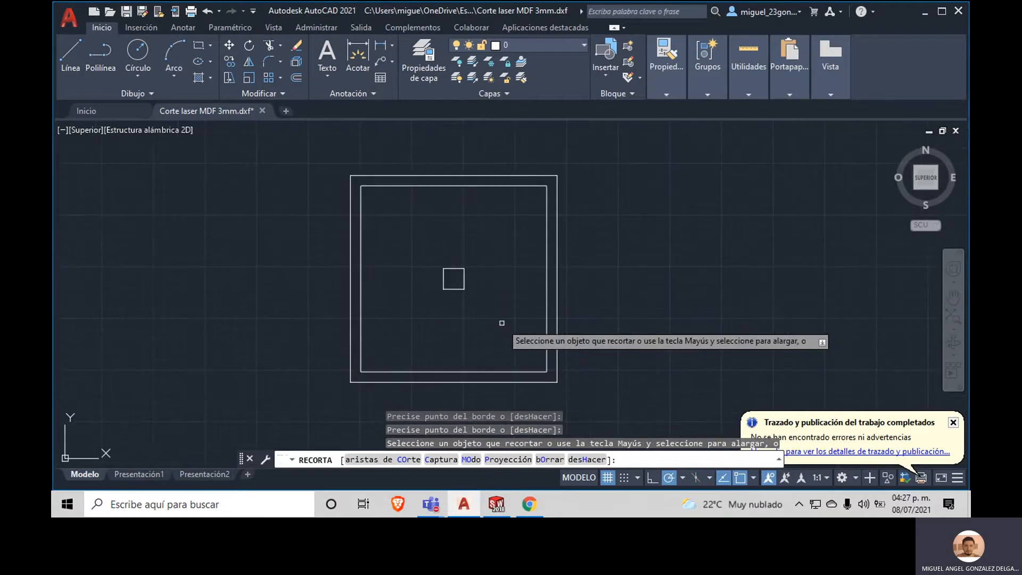
{"action": "key", "text": "Escape"}
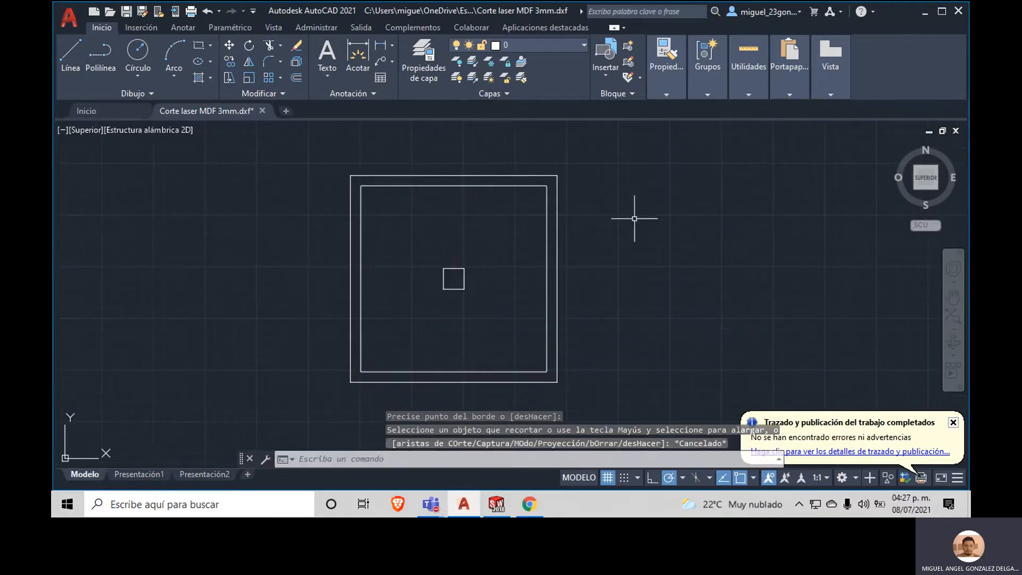
Step: Draw a 600 vertical line left of the nested squares and an 800 horizontal line running right from its lower end
{"action": "scroll", "coordinate": [558, 216], "scroll_direction": "down", "scroll_amount": 2}
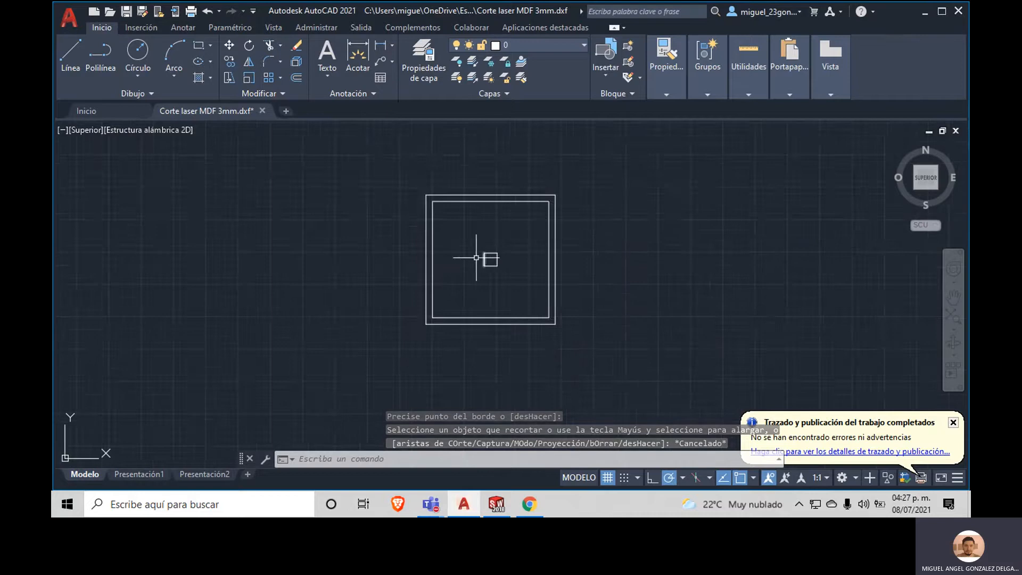
{"action": "scroll", "coordinate": [478, 258], "scroll_direction": "down", "scroll_amount": 4}
{"action": "left_click", "coordinate": [80, 60]}
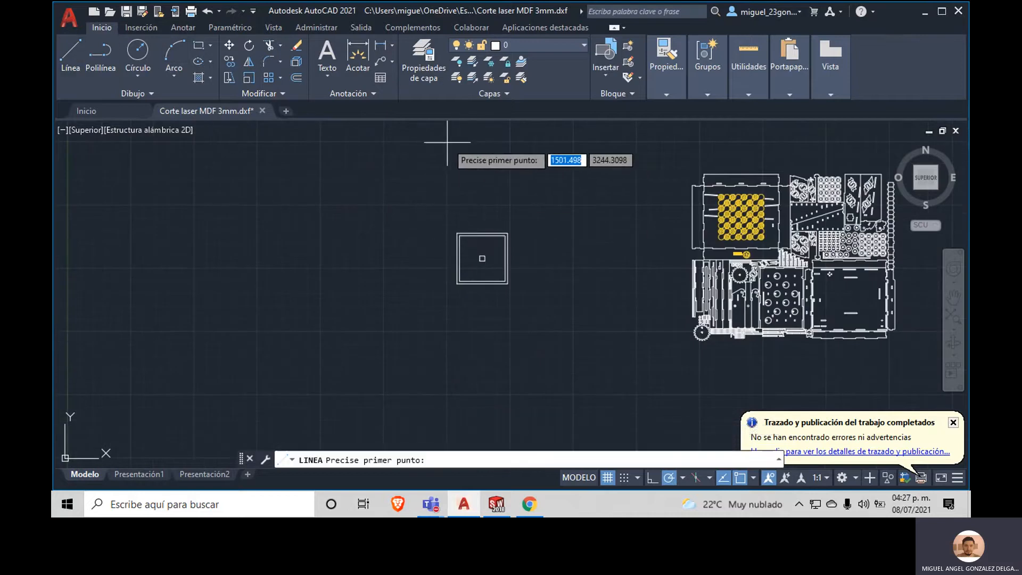
{"action": "left_click", "coordinate": [449, 142]}
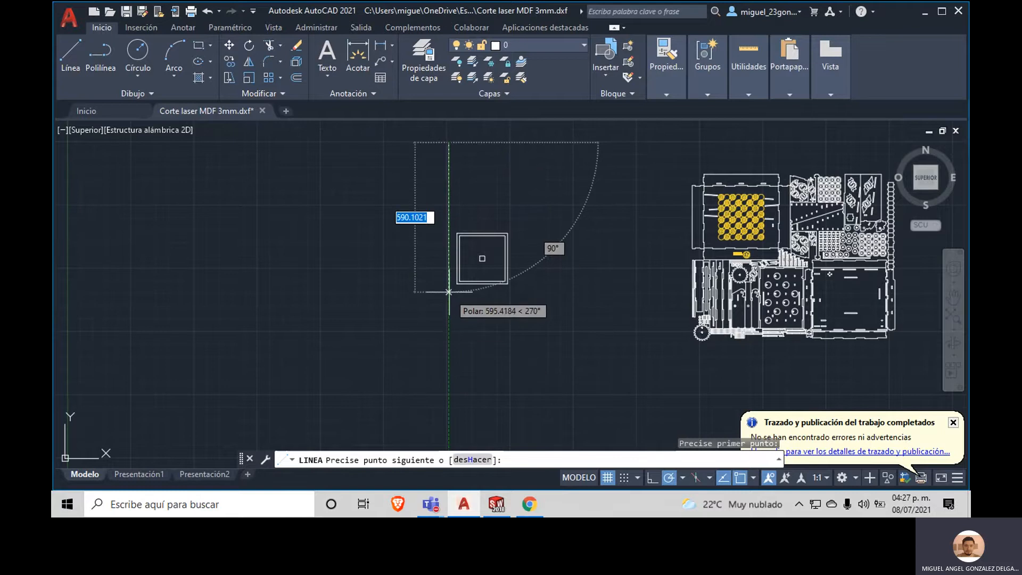
{"action": "type", "text": "600"}
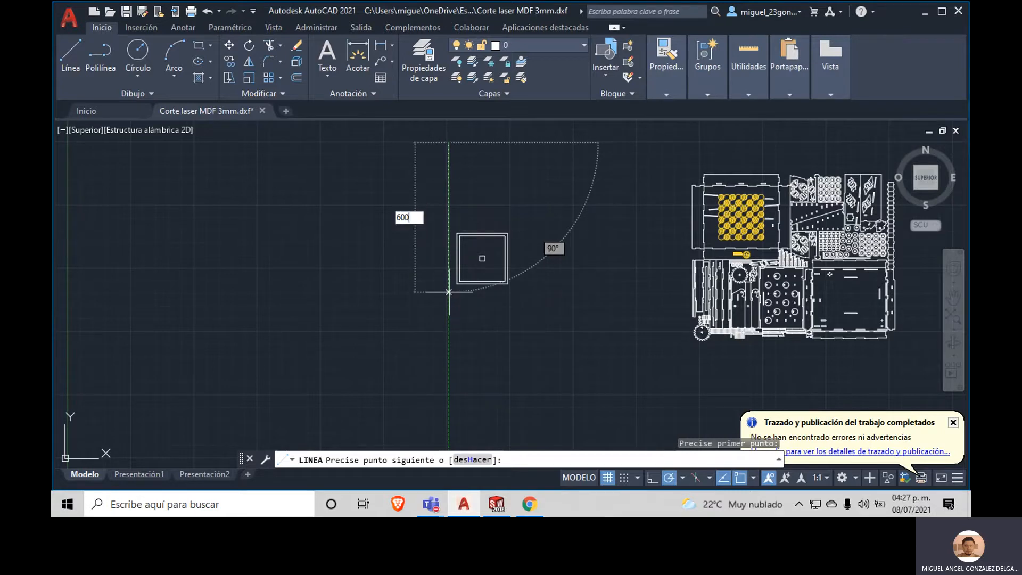
{"action": "key", "text": "Return"}
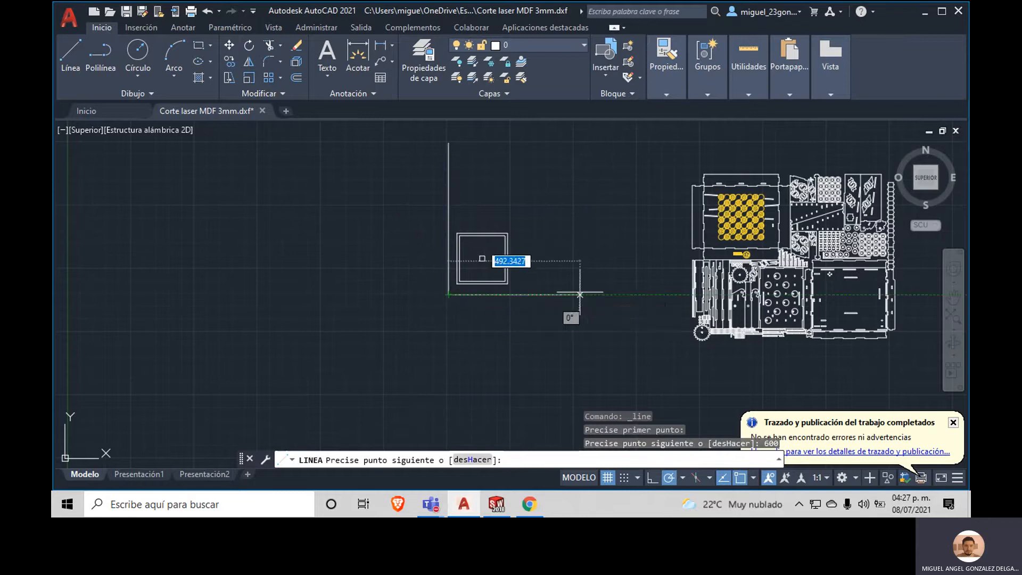
{"action": "type", "text": "800"}
{"action": "key", "text": "Return"}
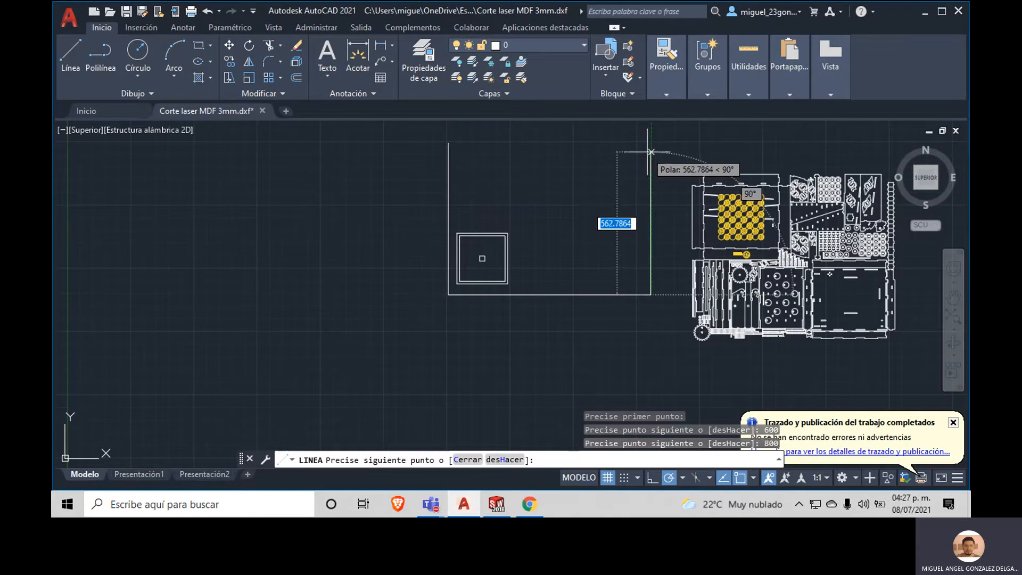
Step: Complete the rectangular sheet frame with a 600 right side and a top line closing at the starting corner
{"action": "type", "text": "600"}
{"action": "key", "text": "Return"}
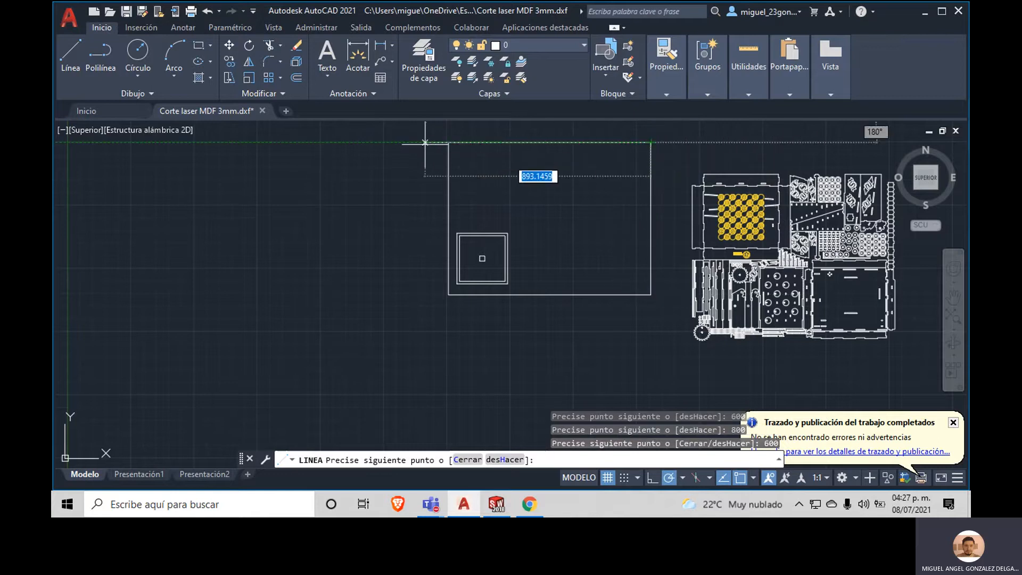
{"action": "left_click", "coordinate": [449, 143]}
{"action": "key", "text": "Escape"}
{"action": "key", "text": "Escape"}
{"action": "key", "text": "Escape"}
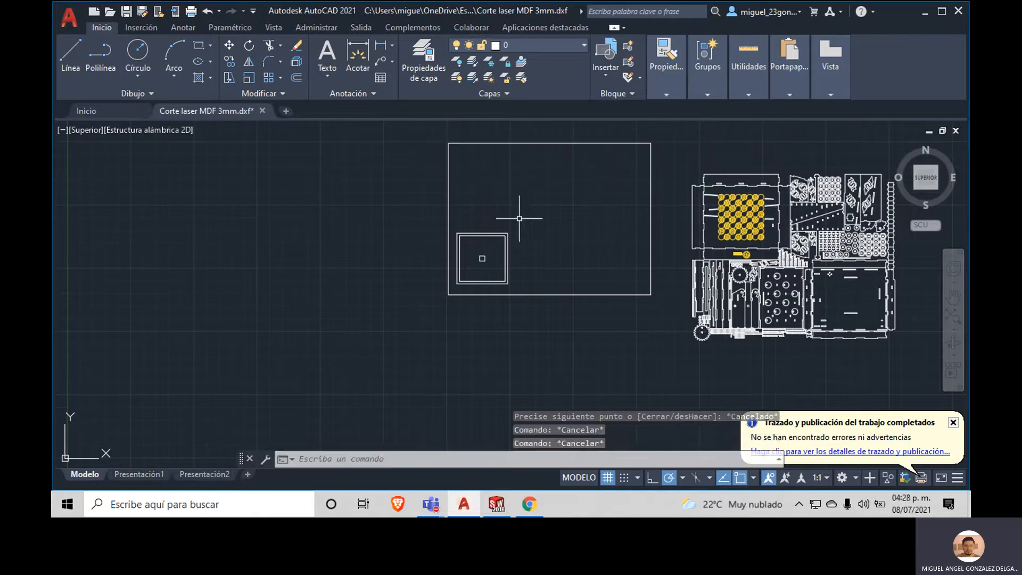
Step: Group the four lines of the outer square of the nested piece
{"action": "middle_click_drag", "start_coordinate": [490, 240], "coordinate": [445, 241]}
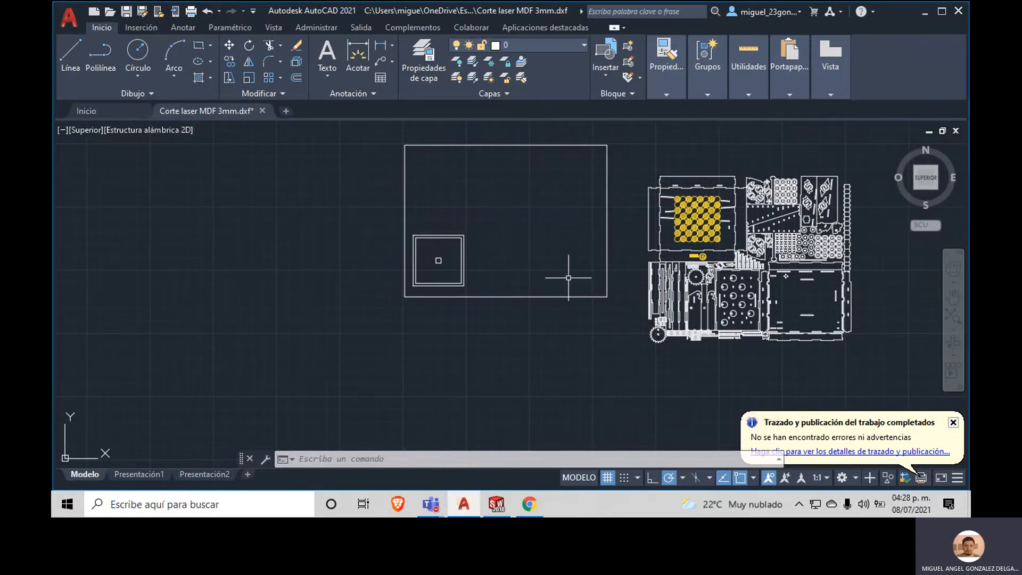
{"action": "scroll", "coordinate": [440, 257], "scroll_direction": "down", "scroll_amount": 2}
{"action": "scroll", "coordinate": [443, 262], "scroll_direction": "up", "scroll_amount": 4}
{"action": "mouse_move", "coordinate": [436, 256]}
{"action": "middle_mouse_down"}
{"action": "mouse_move", "coordinate": [373, 345]}
{"action": "mouse_move", "coordinate": [397, 298]}
{"action": "middle_mouse_up"}
{"action": "scroll", "coordinate": [387, 350], "scroll_direction": "up", "scroll_amount": 4}
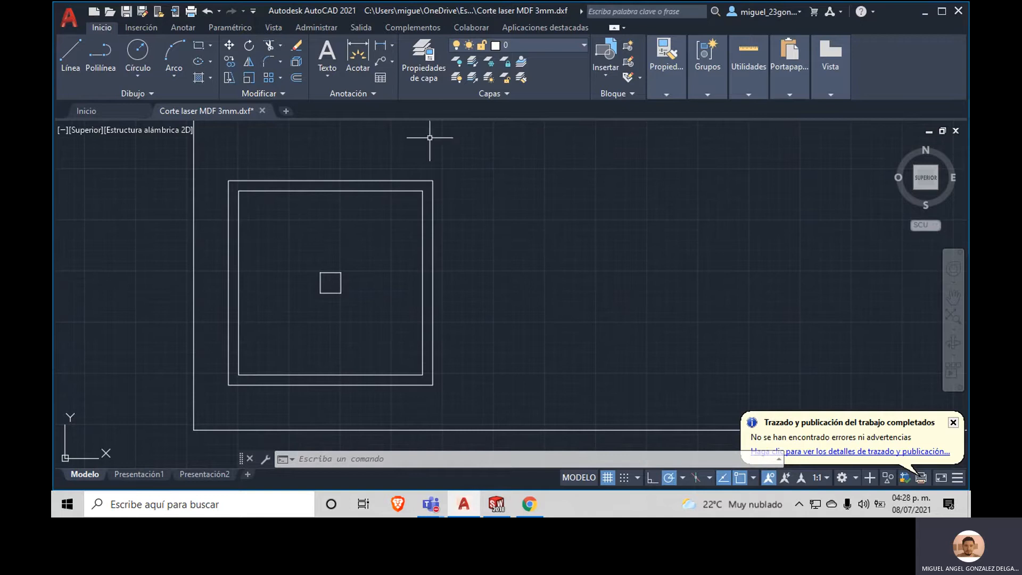
{"action": "left_click", "coordinate": [430, 180]}
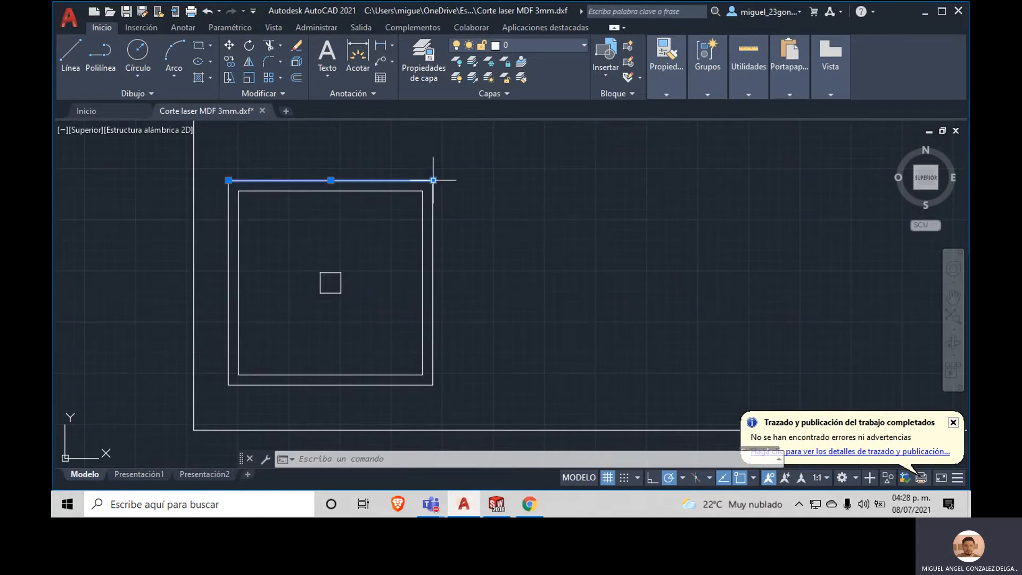
{"action": "left_click", "coordinate": [429, 259]}
{"action": "left_click", "coordinate": [431, 281]}
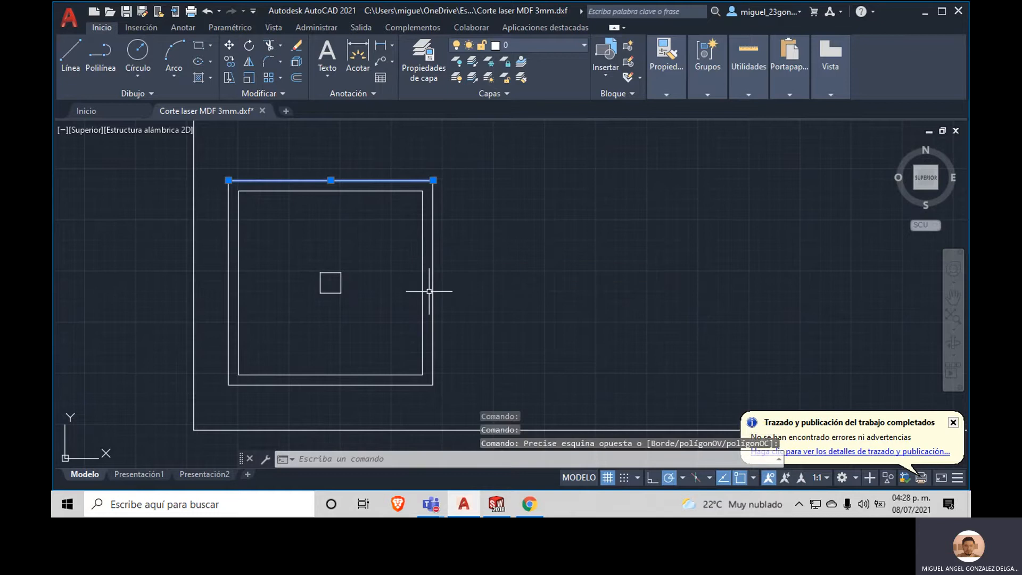
{"action": "left_click", "coordinate": [431, 276]}
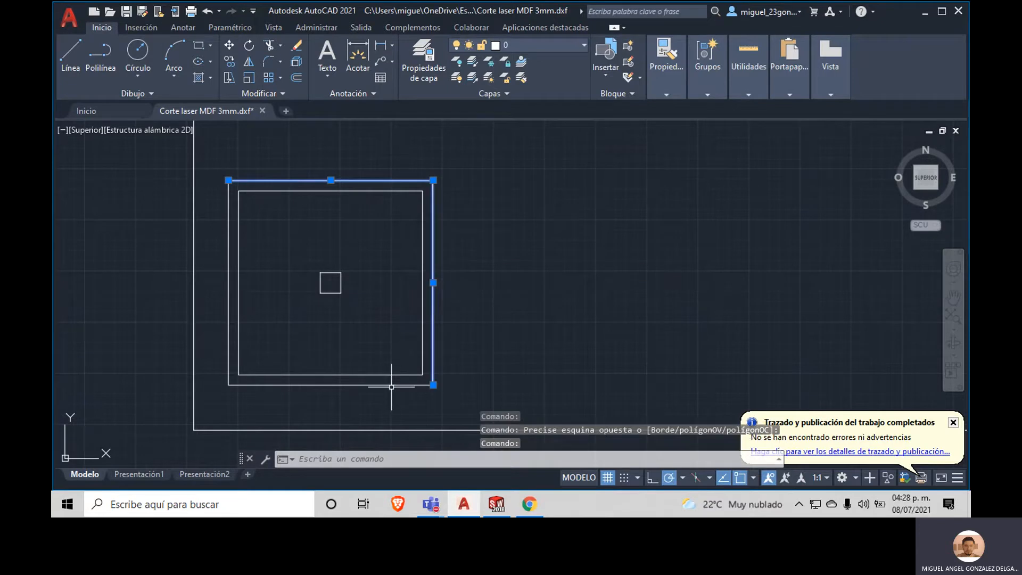
{"action": "left_click", "coordinate": [392, 387]}
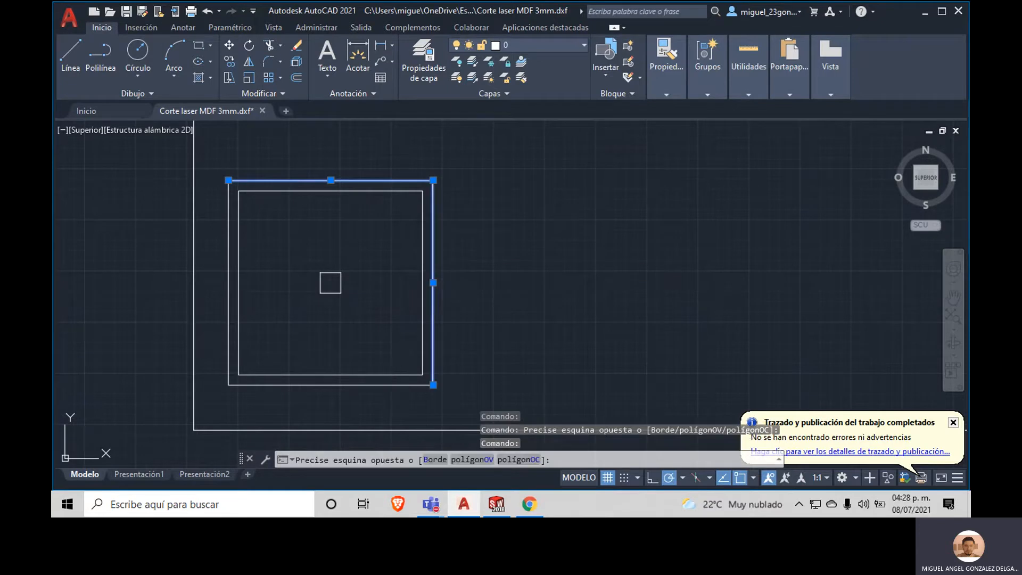
{"action": "left_click", "coordinate": [228, 301]}
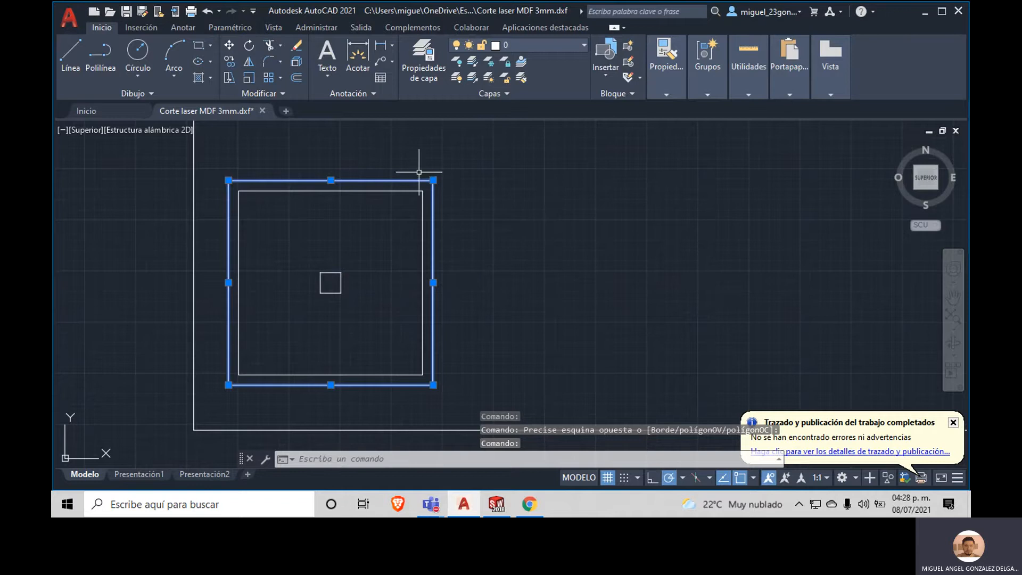
{"action": "right_click", "coordinate": [401, 182]}
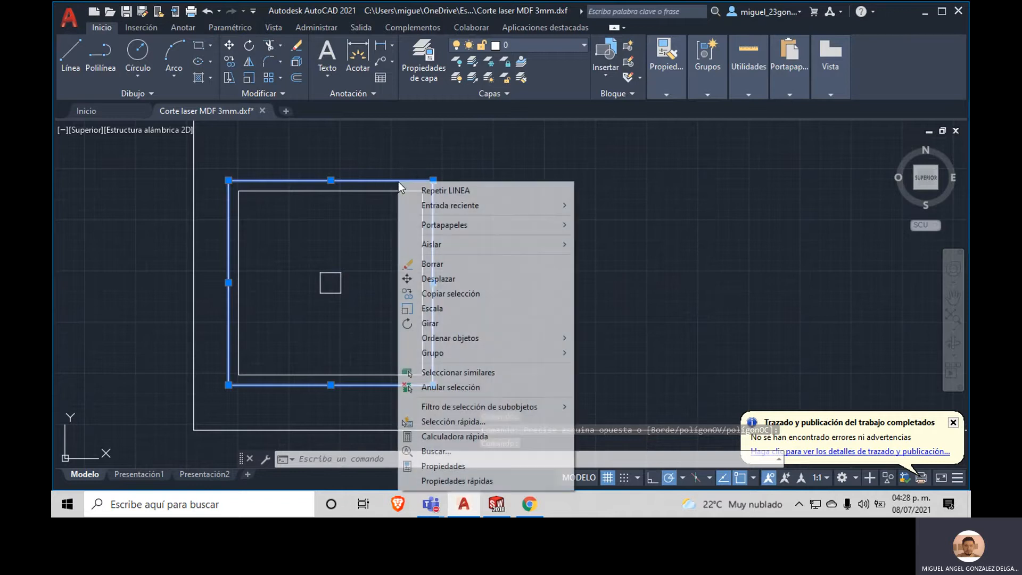
{"action": "mouse_move", "coordinate": [532, 353]}
{"action": "left_click", "coordinate": [607, 353]}
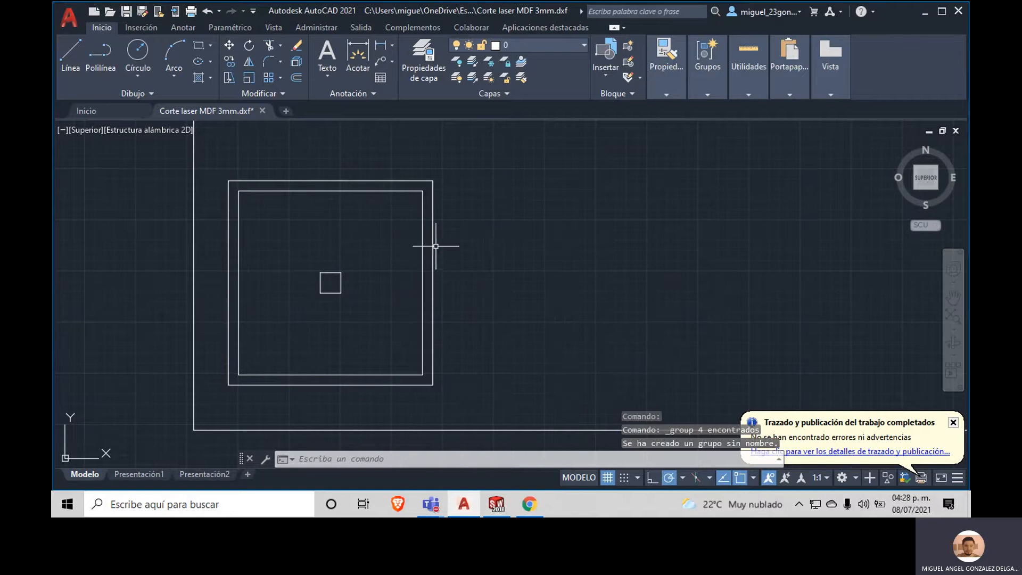
{"action": "key", "text": "Escape"}
{"action": "key", "text": "Escape"}
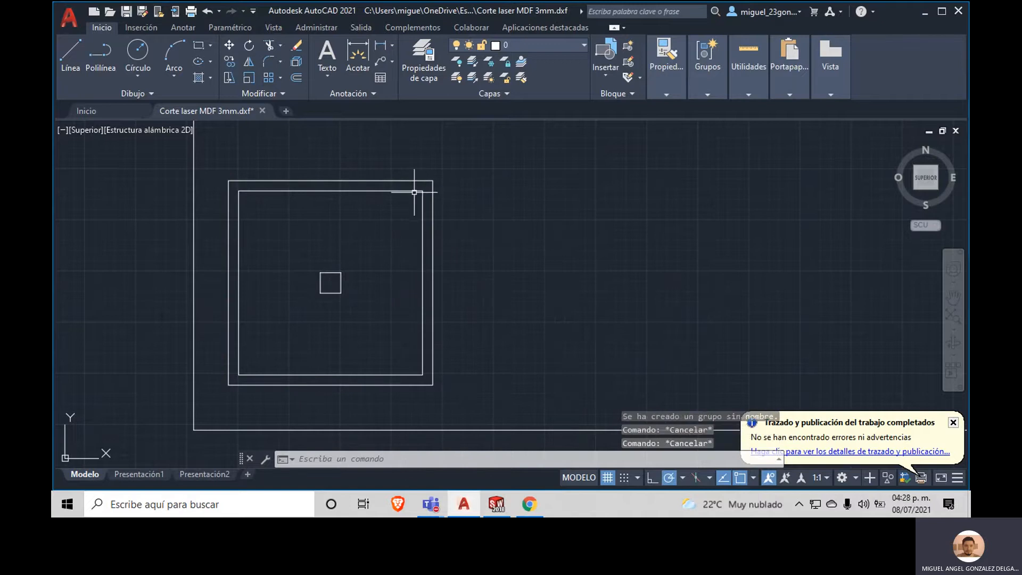
Step: Change the colour of the four lines of the inner square to golden yellow
{"action": "left_click", "coordinate": [410, 191]}
{"action": "left_click", "coordinate": [423, 223]}
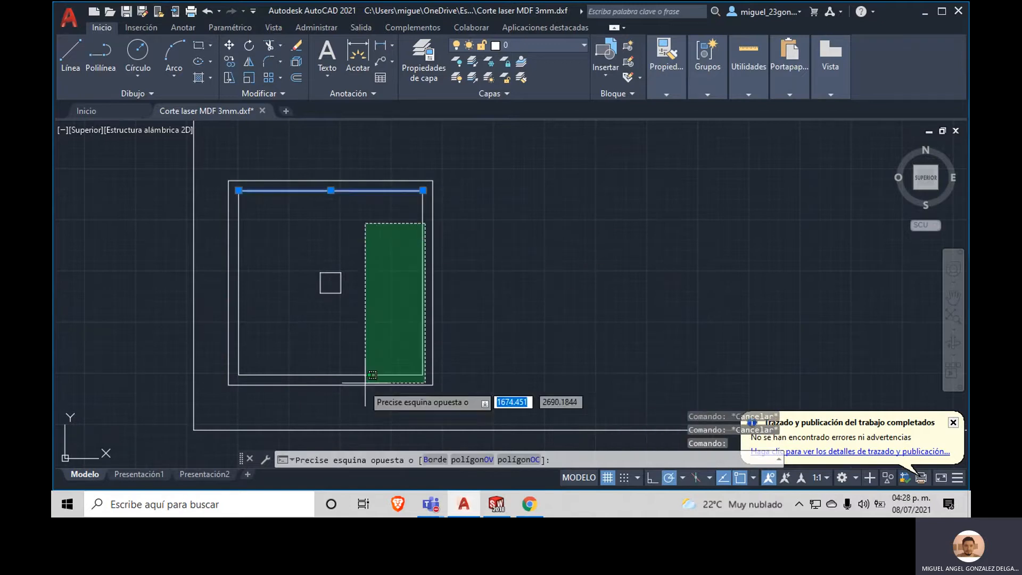
{"action": "left_click", "coordinate": [369, 377]}
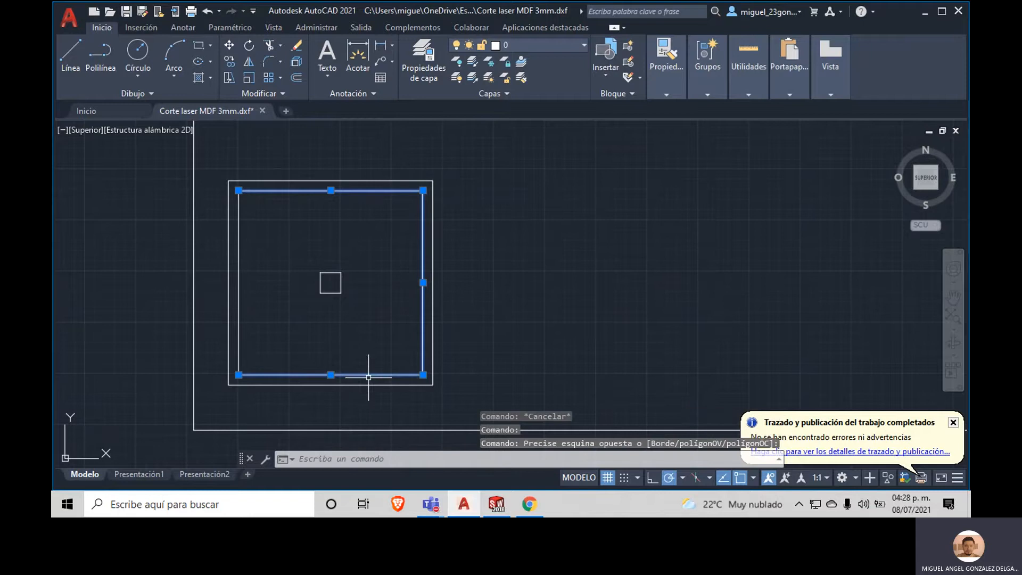
{"action": "left_click", "coordinate": [241, 318]}
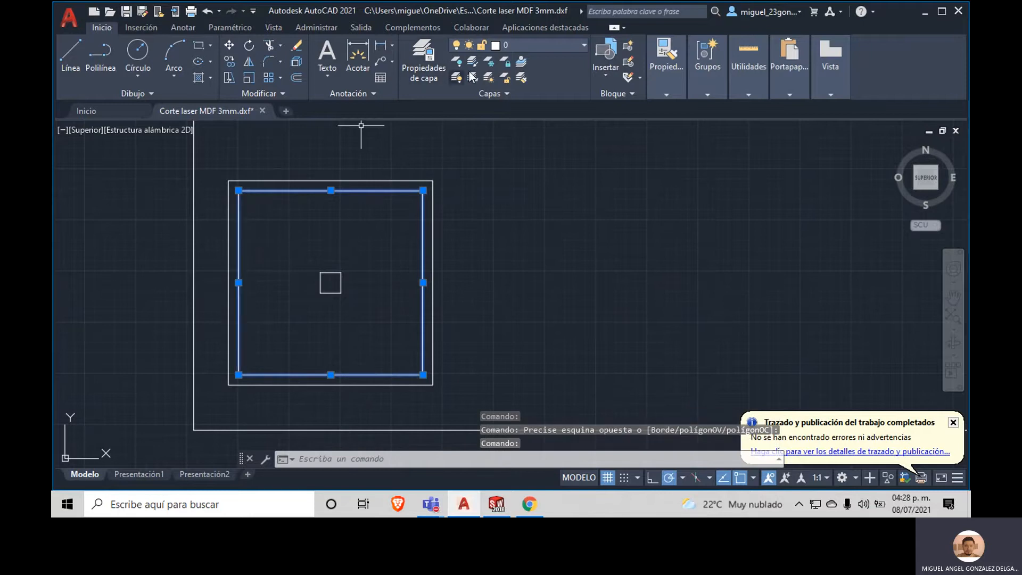
{"action": "left_click", "coordinate": [664, 92]}
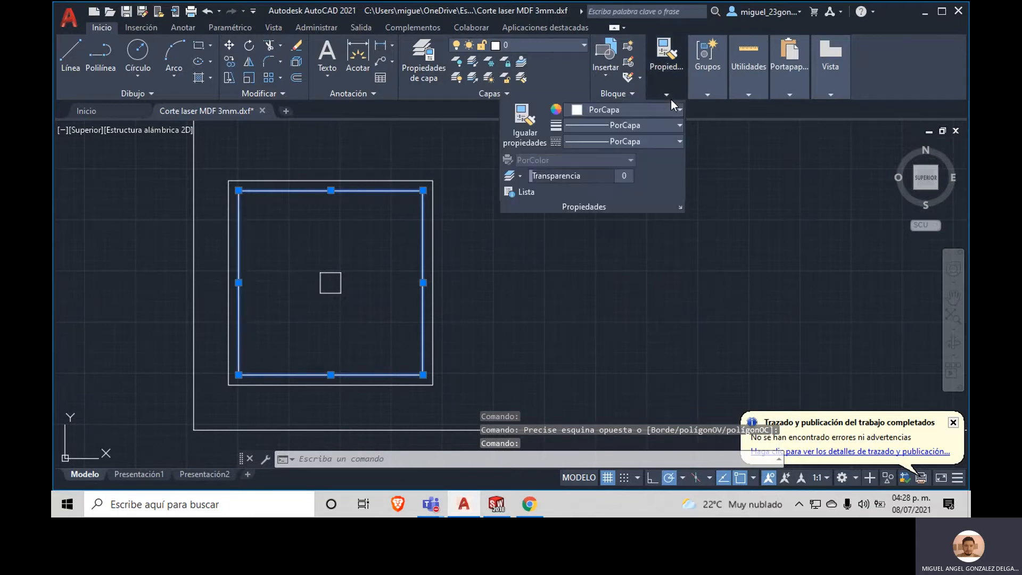
{"action": "left_click", "coordinate": [621, 107]}
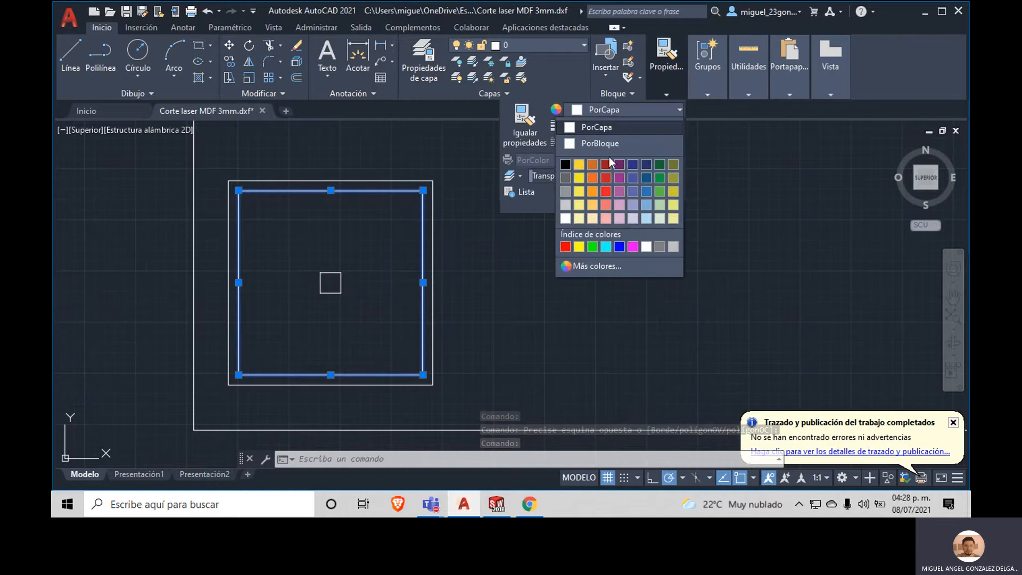
{"action": "left_click", "coordinate": [582, 164]}
{"action": "key", "text": "Escape"}
{"action": "key", "text": "Escape"}
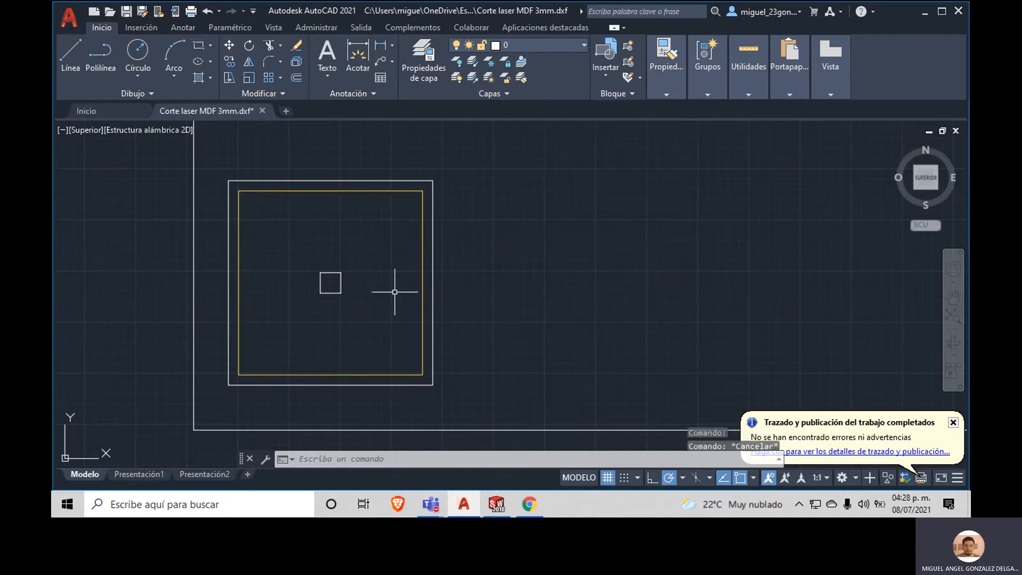
Step: Group the four yellow lines of the inner square
{"action": "left_click_drag", "start_coordinate": [427, 185], "coordinate": [399, 212]}
{"action": "mouse_move", "coordinate": [263, 363]}
{"action": "left_mouse_down"}
{"action": "mouse_move", "coordinate": [249, 373]}
{"action": "mouse_move", "coordinate": [237, 361]}
{"action": "left_mouse_up"}
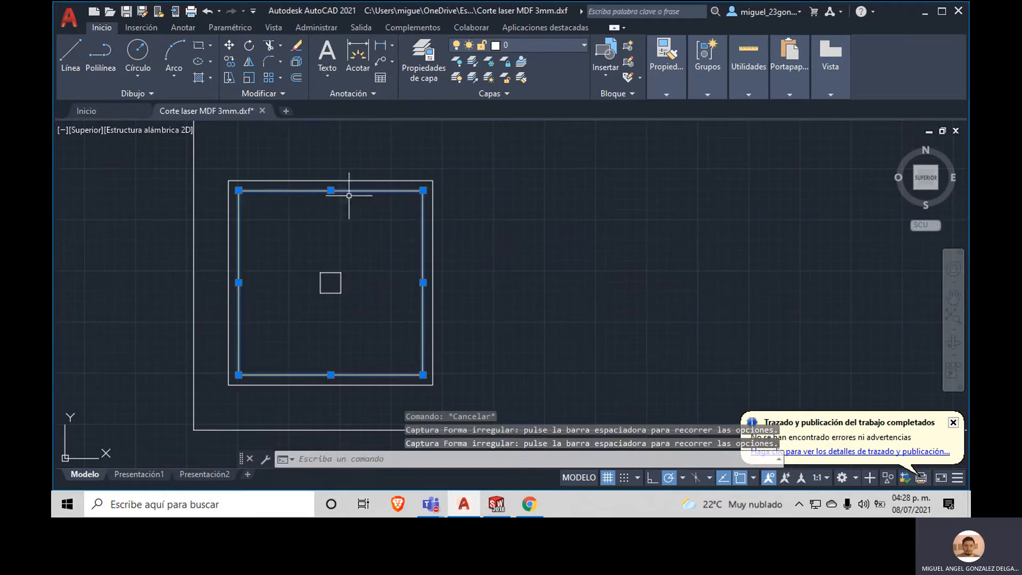
{"action": "right_click", "coordinate": [377, 192]}
{"action": "mouse_move", "coordinate": [511, 353]}
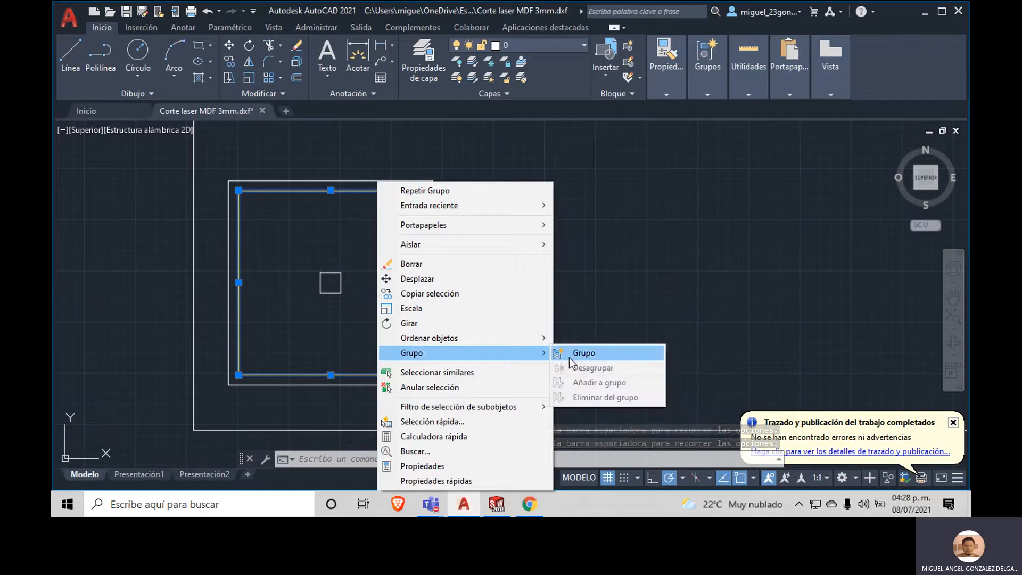
{"action": "left_click", "coordinate": [575, 353]}
{"action": "key", "text": "Escape"}
{"action": "key", "text": "Escape"}
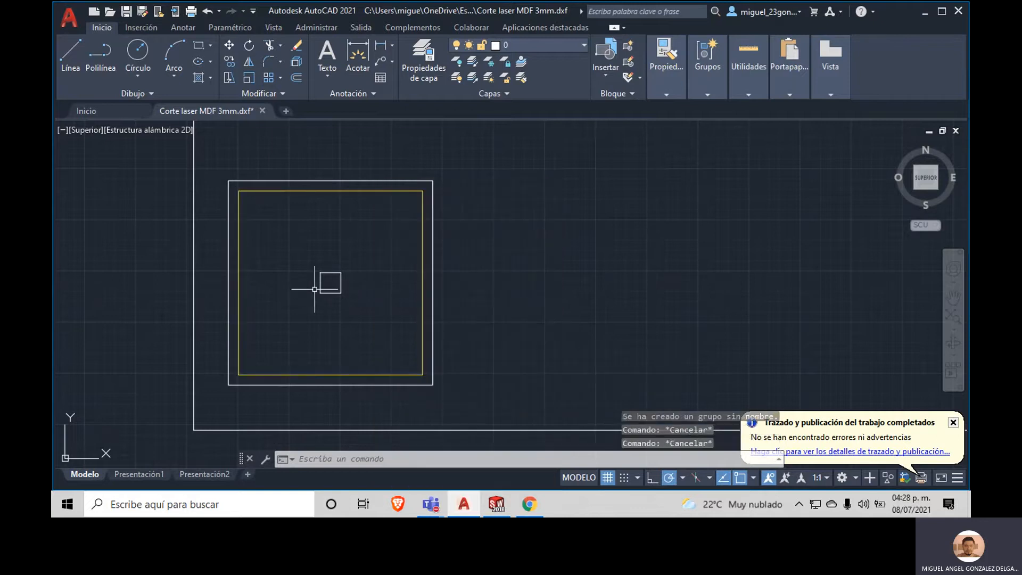
Step: Hatch the small centre square with a SOLID pattern in red (Rojo)
{"action": "scroll", "coordinate": [317, 284], "scroll_direction": "up", "scroll_amount": 2}
{"action": "middle_click_drag", "start_coordinate": [320, 287], "coordinate": [347, 275]}
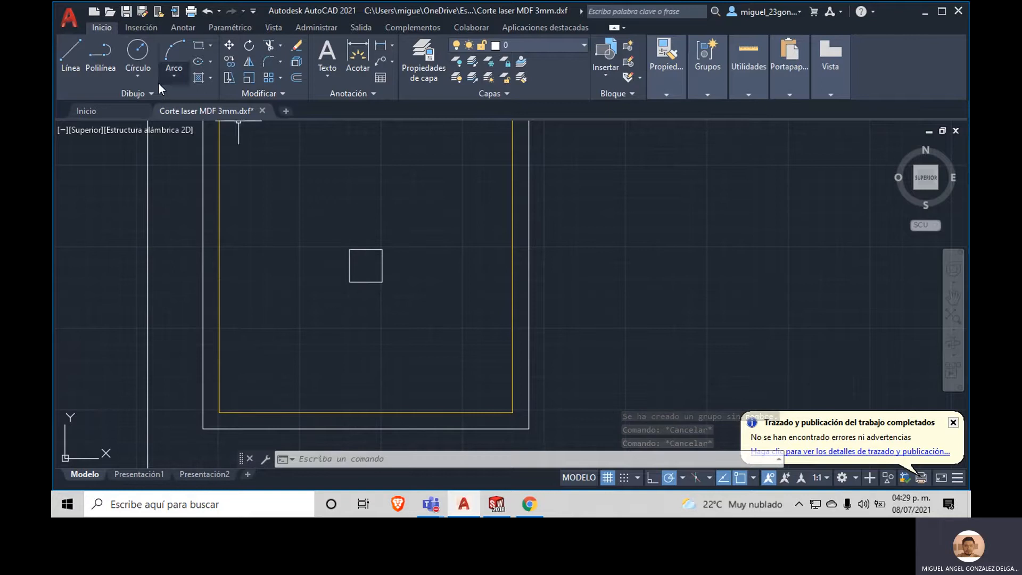
{"action": "left_click", "coordinate": [199, 78]}
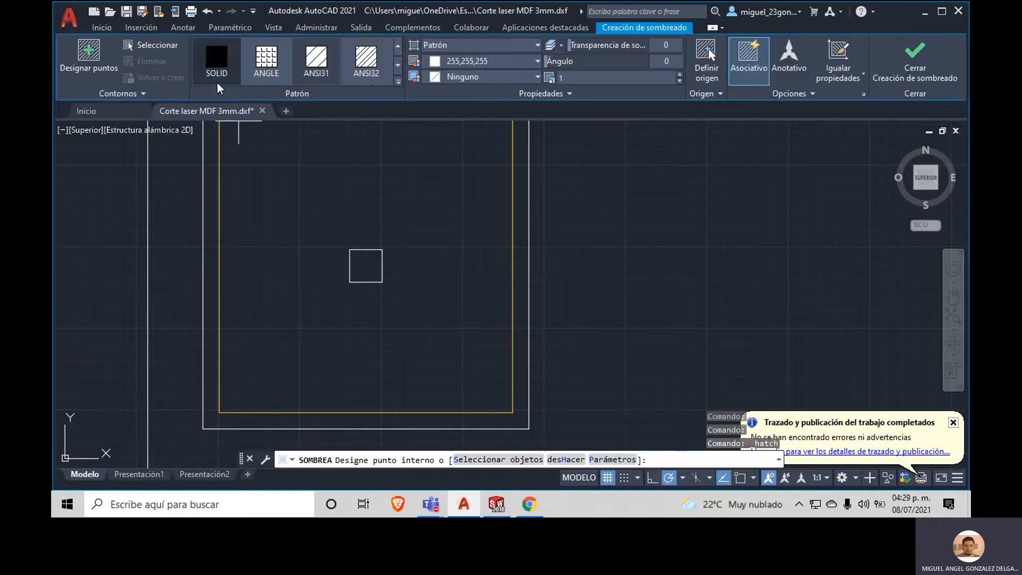
{"action": "left_click", "coordinate": [496, 65]}
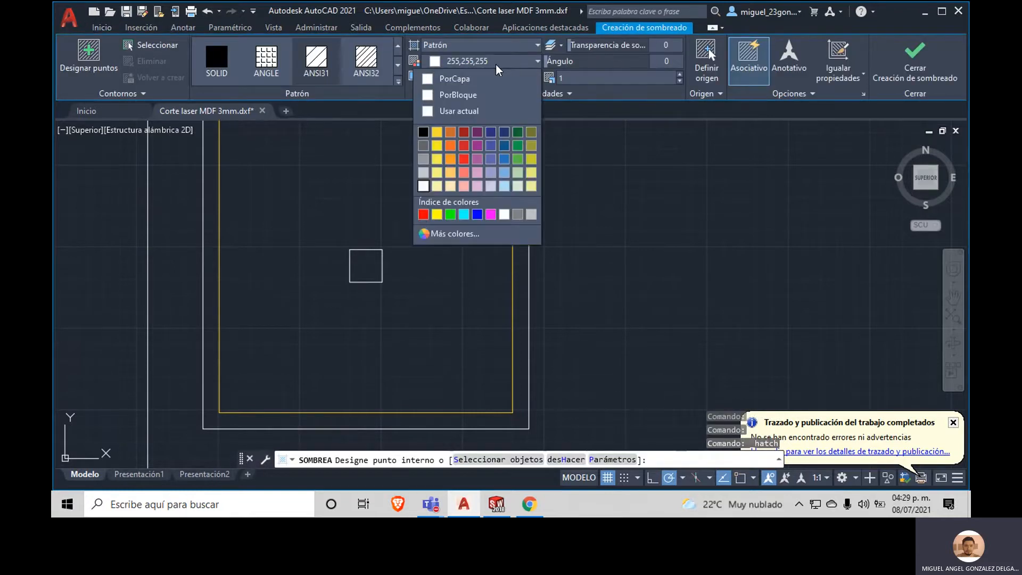
{"action": "left_click", "coordinate": [423, 214]}
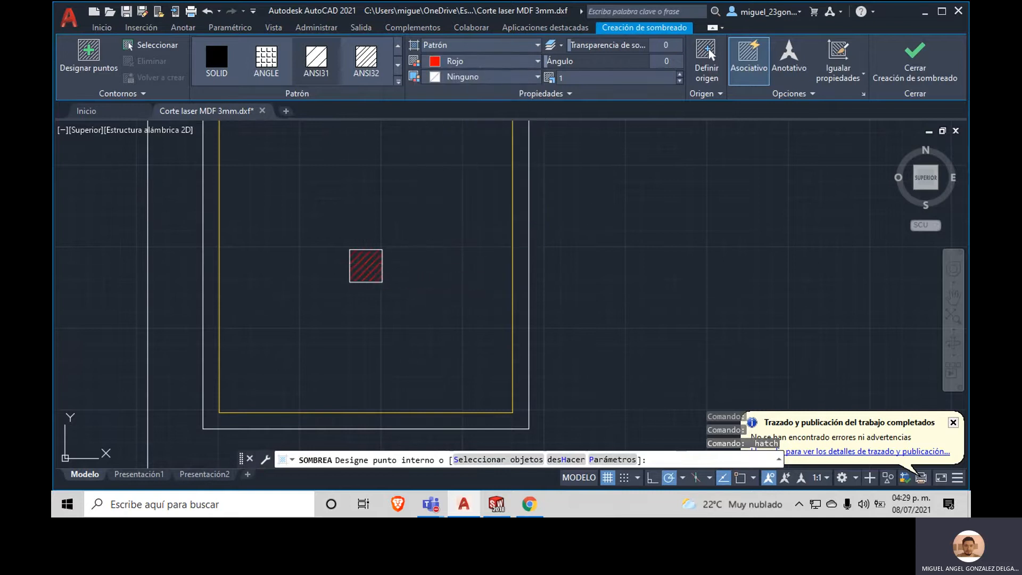
{"action": "left_click", "coordinate": [364, 265]}
{"action": "left_click", "coordinate": [234, 66]}
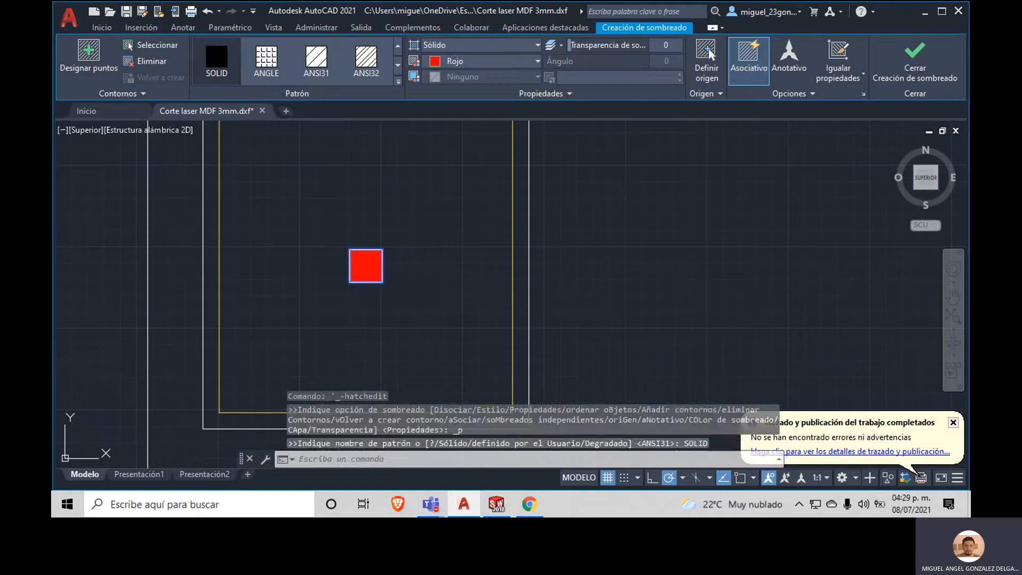
{"action": "key", "text": "Escape"}
{"action": "key", "text": "Escape"}
{"action": "key", "text": "Escape"}
{"action": "mouse_move", "coordinate": [365, 324]}
{"action": "middle_mouse_down"}
{"action": "mouse_move", "coordinate": [417, 361]}
{"action": "mouse_move", "coordinate": [420, 324]}
{"action": "mouse_move", "coordinate": [431, 324]}
{"action": "middle_mouse_up"}
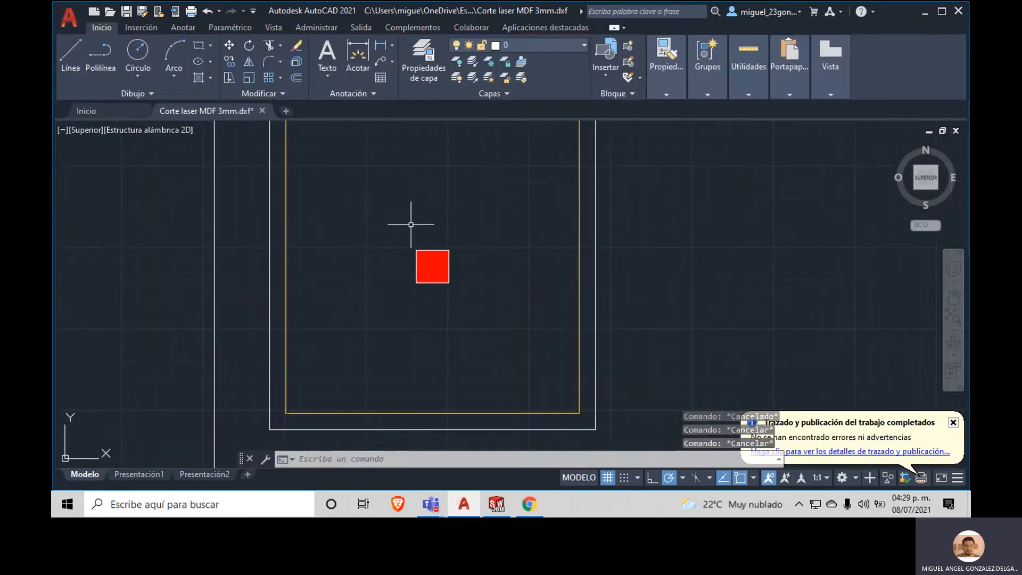
{"action": "scroll", "coordinate": [413, 212], "scroll_direction": "down", "scroll_amount": 3}
{"action": "mouse_move", "coordinate": [480, 267]}
{"action": "middle_mouse_down"}
{"action": "mouse_move", "coordinate": [477, 310]}
{"action": "mouse_move", "coordinate": [475, 285]}
{"action": "middle_mouse_up"}
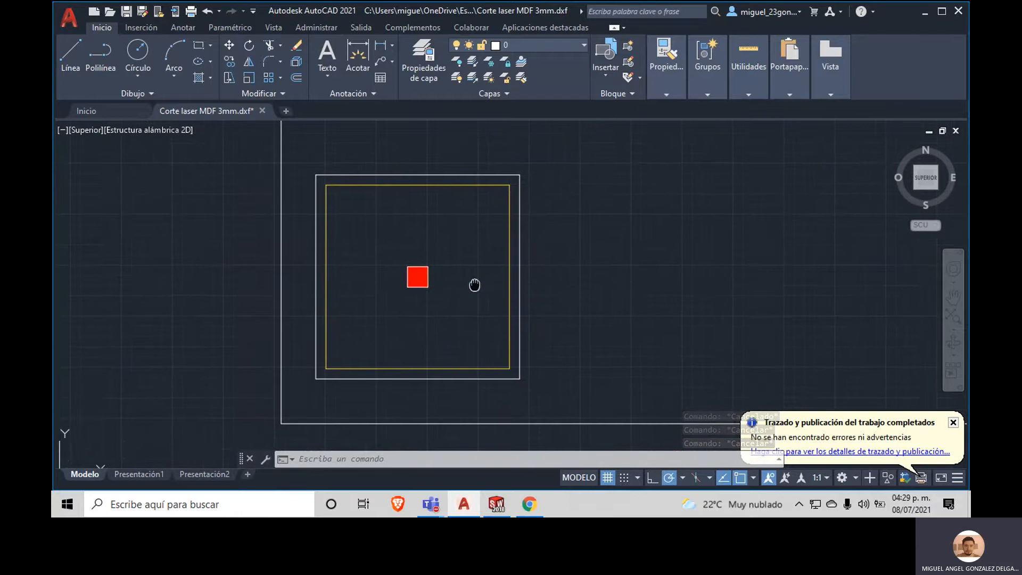
{"action": "scroll", "coordinate": [427, 277], "scroll_direction": "up", "scroll_amount": 4}
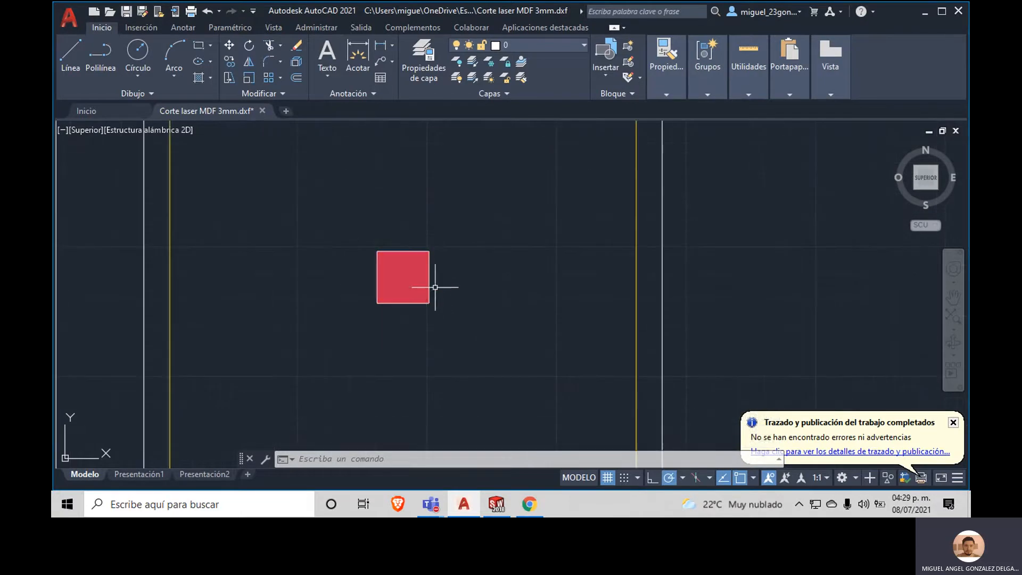
Step: Change the colour of the four outline lines of the small centre square to red from the index colours
{"action": "left_click", "coordinate": [431, 283]}
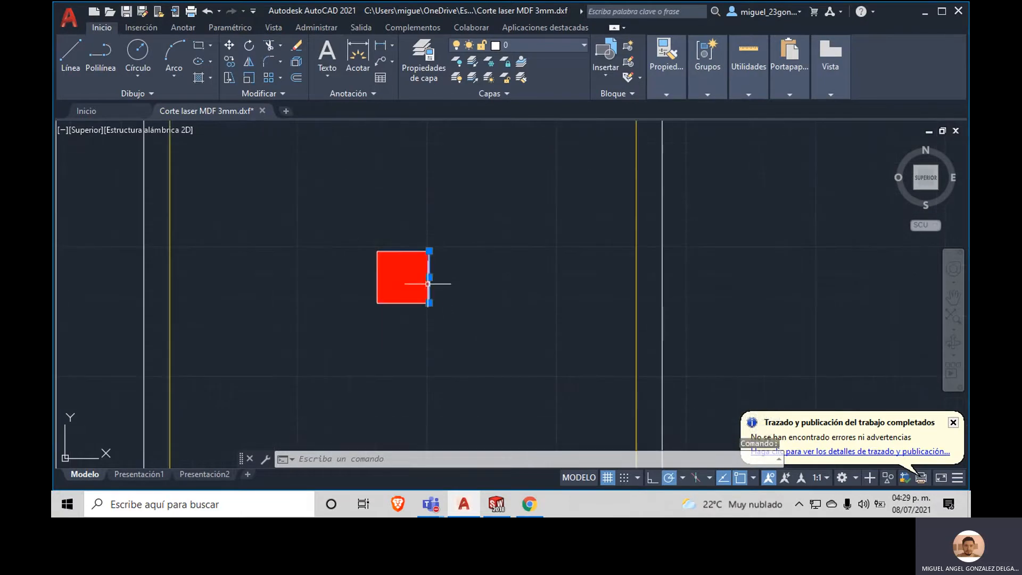
{"action": "left_click", "coordinate": [394, 250]}
{"action": "left_click", "coordinate": [378, 267]}
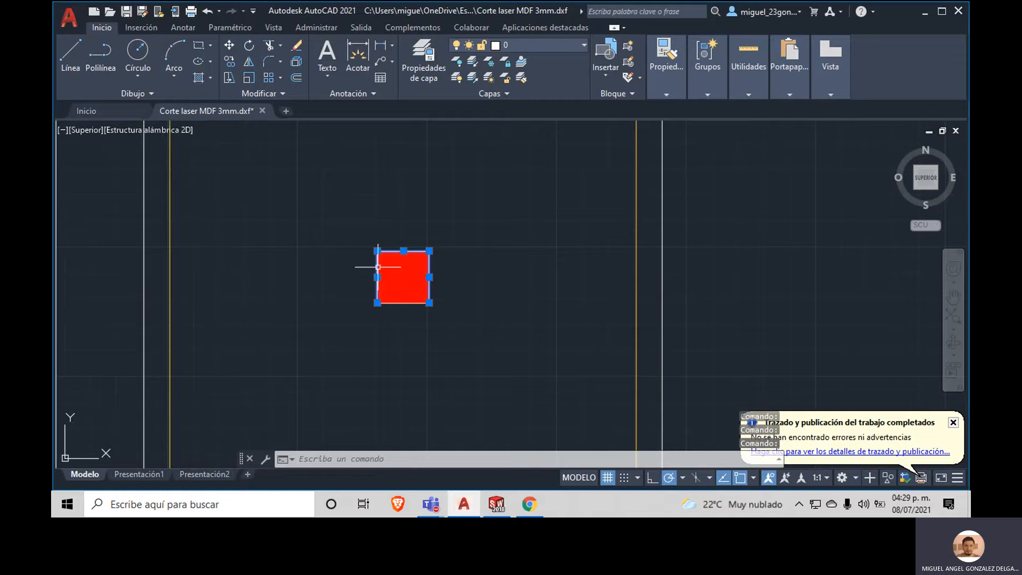
{"action": "left_click", "coordinate": [401, 302]}
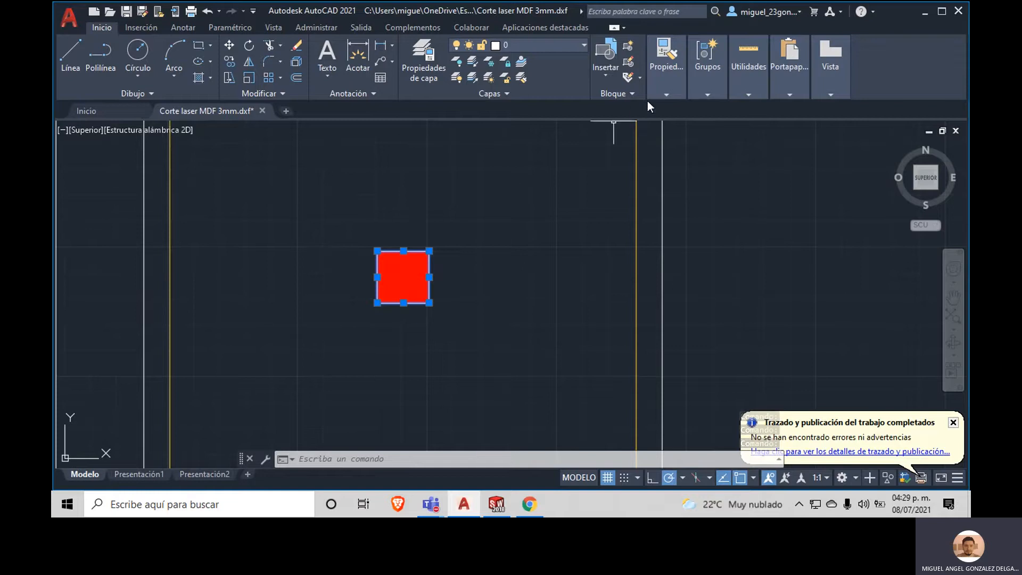
{"action": "left_click", "coordinate": [663, 98]}
{"action": "left_click", "coordinate": [615, 111]}
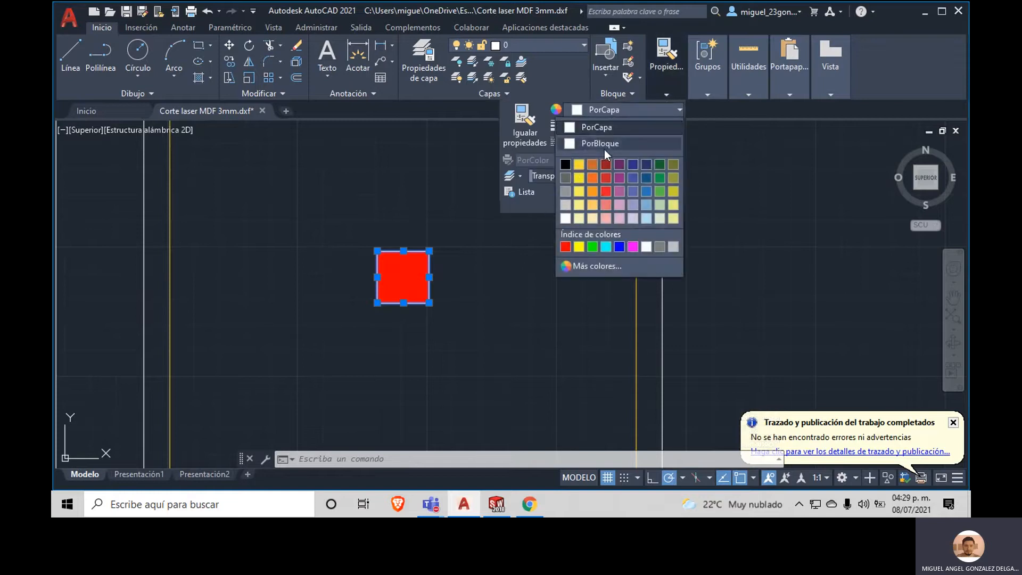
{"action": "left_click", "coordinate": [565, 246]}
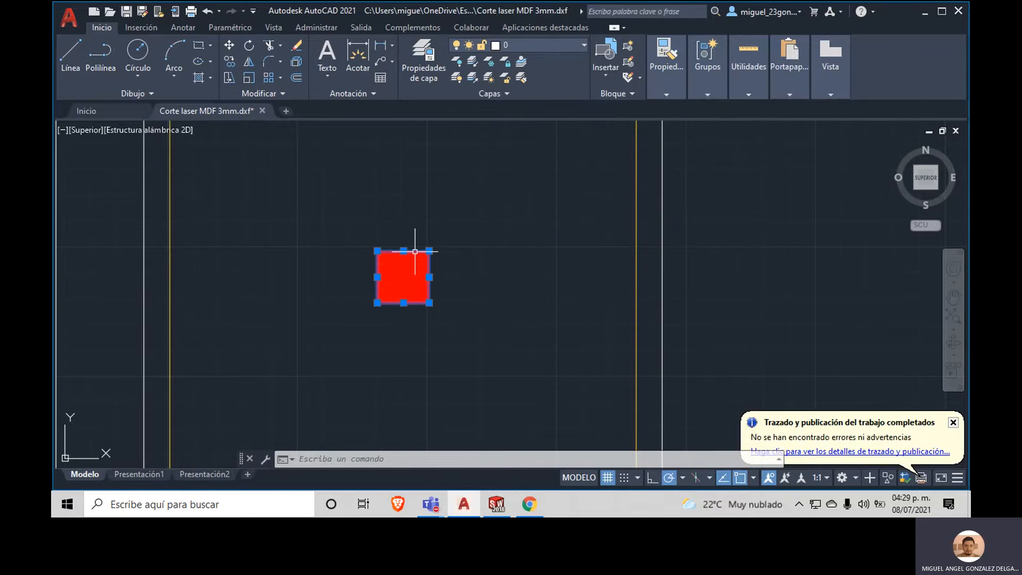
Step: Group the four red outline lines of the small centre square together with its solid hatch
{"action": "right_click", "coordinate": [414, 251]}
{"action": "left_click", "coordinate": [426, 275]}
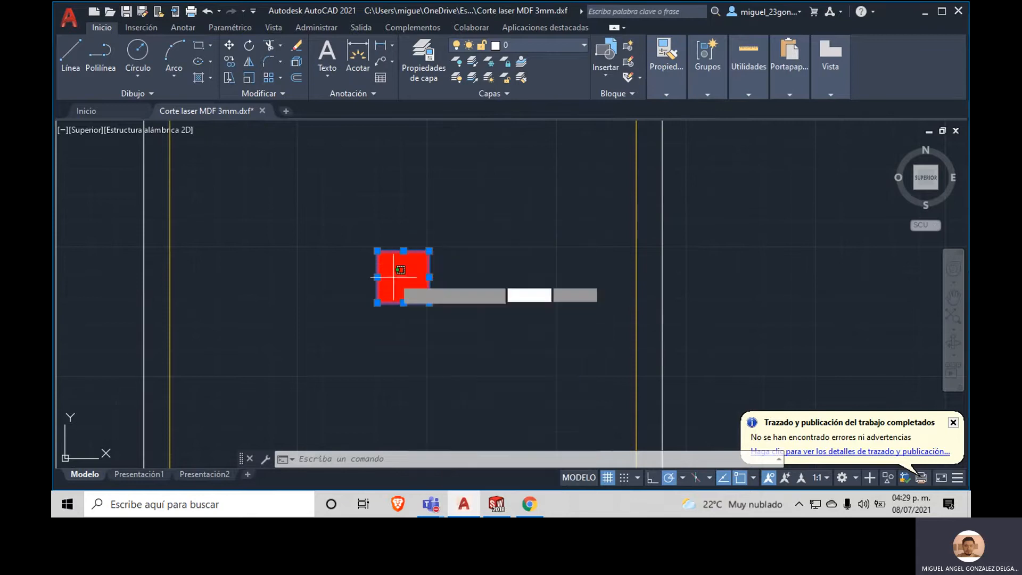
{"action": "left_click", "coordinate": [394, 277]}
{"action": "right_click", "coordinate": [418, 249]}
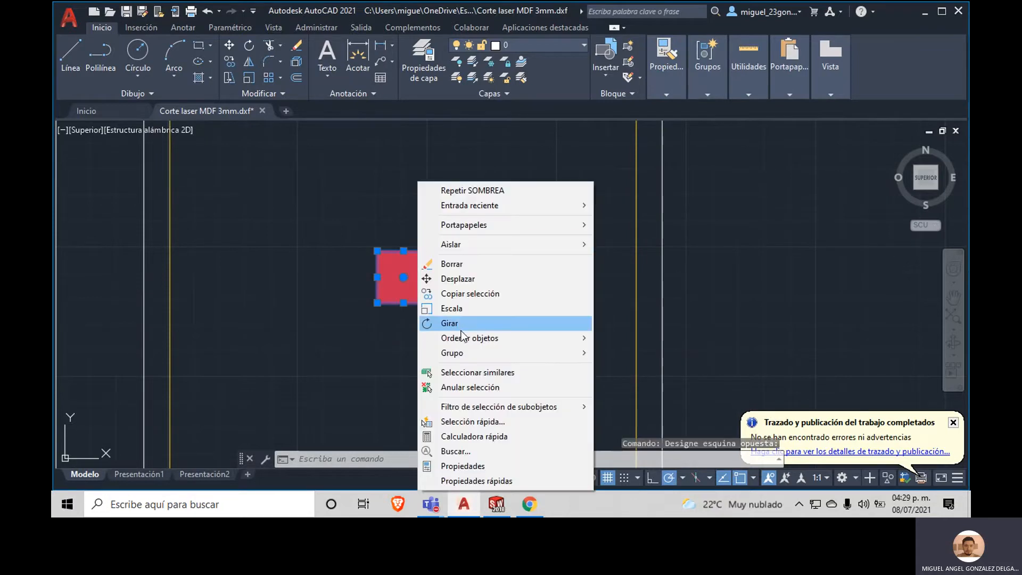
{"action": "left_click", "coordinate": [625, 351]}
{"action": "key", "text": "Escape"}
{"action": "key", "text": "Escape"}
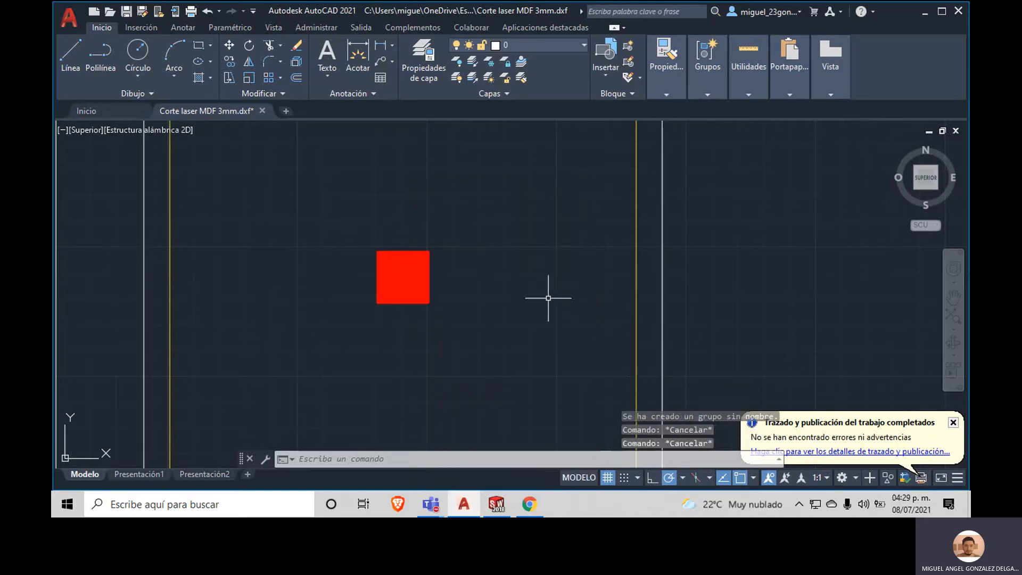
Step: Examine the nested squares inside the sheet and compare them with the complete MDF laser-cut parts layout beside it
{"action": "scroll", "coordinate": [511, 293], "scroll_direction": "down", "scroll_amount": 3}
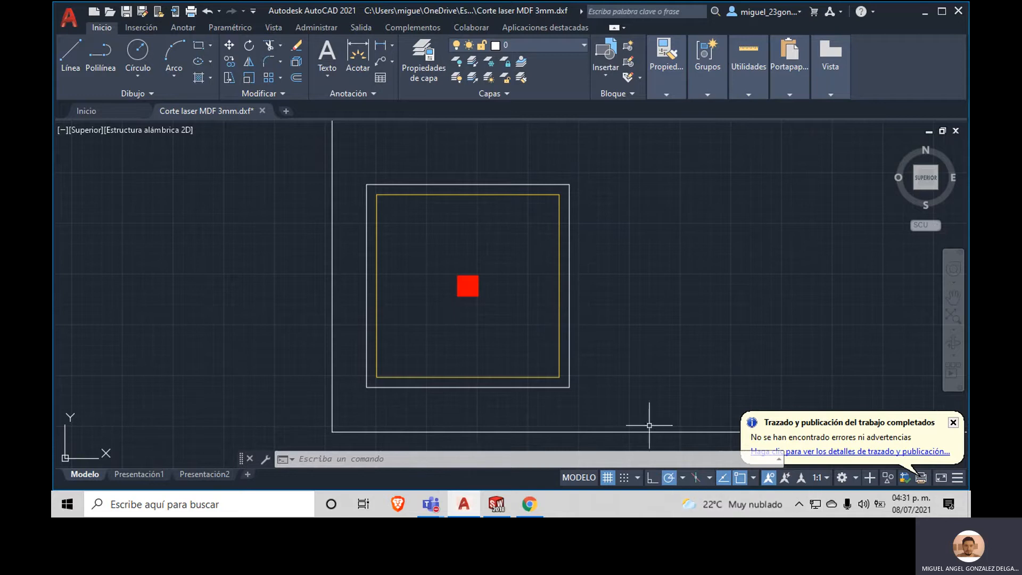
{"action": "scroll", "coordinate": [499, 350], "scroll_direction": "down", "scroll_amount": 5}
{"action": "mouse_move", "coordinate": [555, 360]}
{"action": "middle_mouse_down"}
{"action": "mouse_move", "coordinate": [520, 379]}
{"action": "mouse_move", "coordinate": [195, 345]}
{"action": "mouse_move", "coordinate": [254, 341]}
{"action": "middle_mouse_up"}
{"action": "scroll", "coordinate": [244, 323], "scroll_direction": "up", "scroll_amount": 4}
{"action": "scroll", "coordinate": [287, 336], "scroll_direction": "down", "scroll_amount": 4}
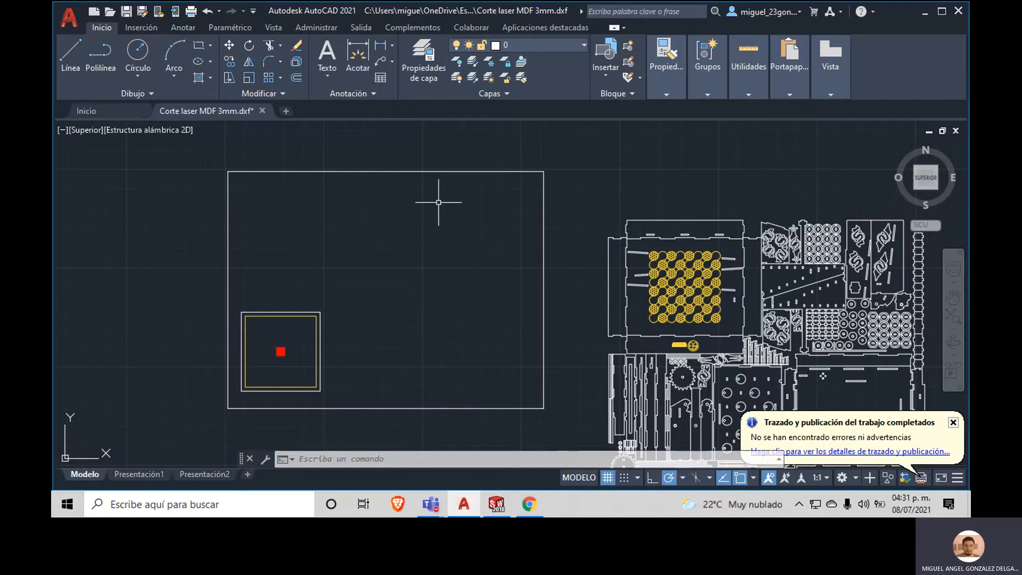
{"action": "mouse_move", "coordinate": [480, 333]}
{"action": "middle_mouse_down"}
{"action": "mouse_move", "coordinate": [495, 322]}
{"action": "mouse_move", "coordinate": [340, 339]}
{"action": "mouse_move", "coordinate": [382, 316]}
{"action": "middle_mouse_up"}
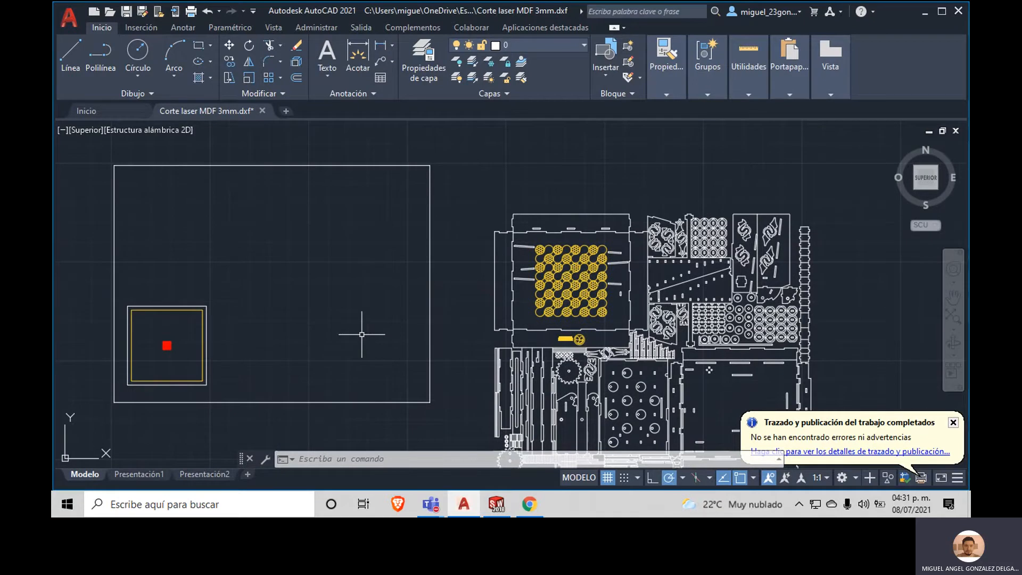
{"action": "middle_click_drag", "start_coordinate": [421, 325], "coordinate": [229, 250]}
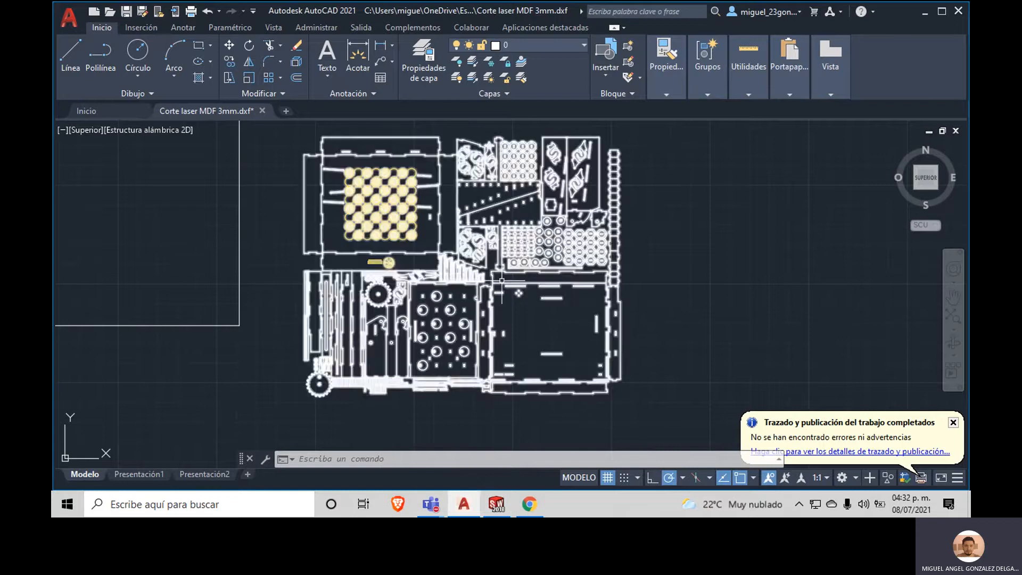
{"action": "middle_click_drag", "start_coordinate": [394, 301], "coordinate": [500, 315]}
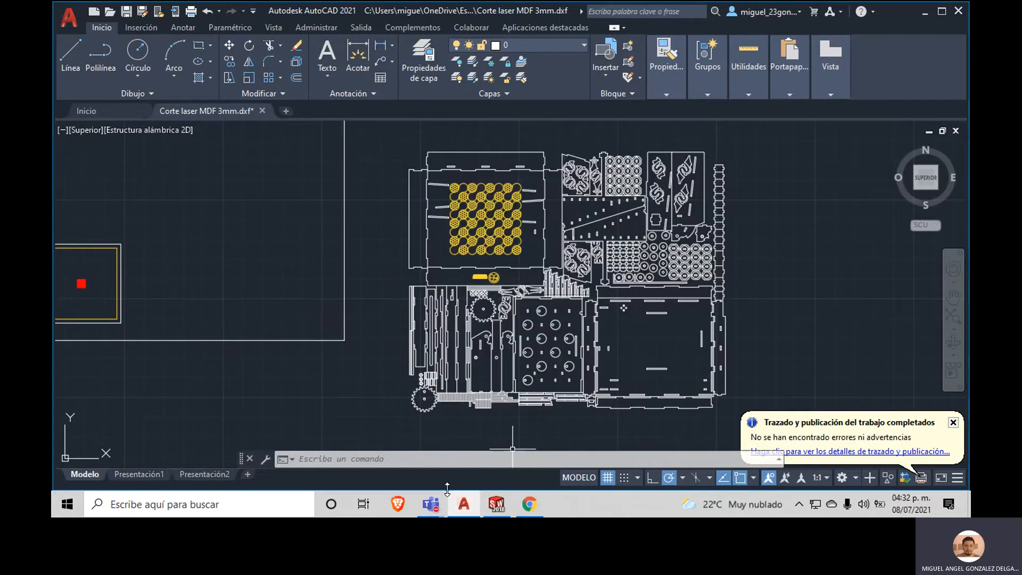
Step: Switch to the ongoing meeting window in Microsoft Teams
{"action": "left_click", "coordinate": [465, 514]}
{"action": "left_click", "coordinate": [465, 514]}
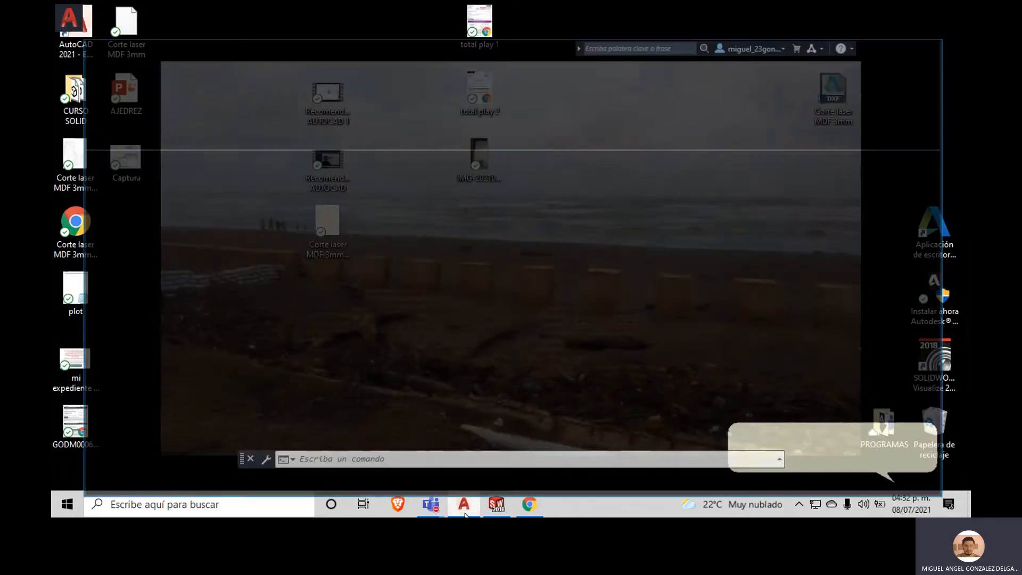
{"action": "mouse_move", "coordinate": [432, 509]}
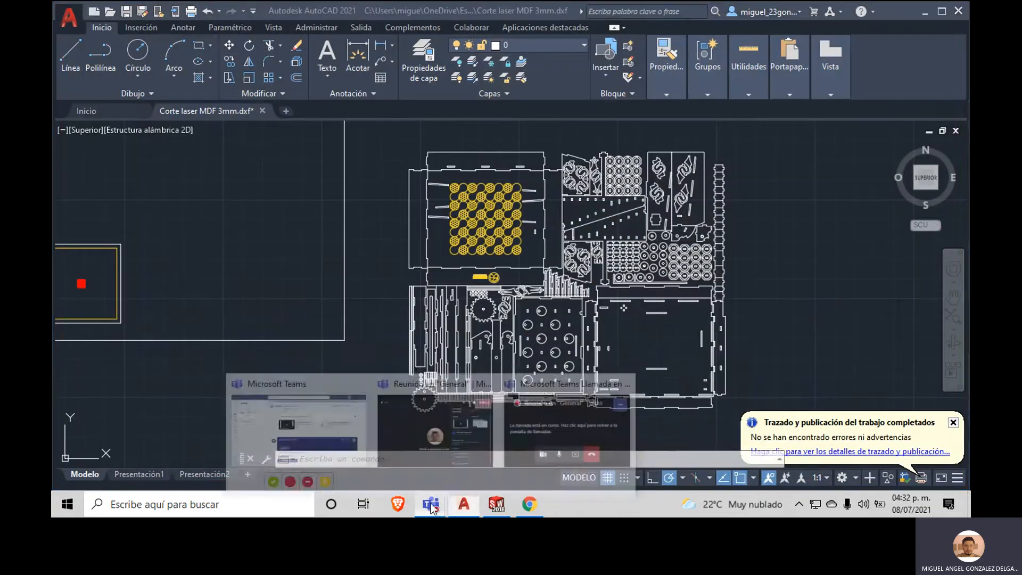
{"action": "left_click", "coordinate": [448, 429]}
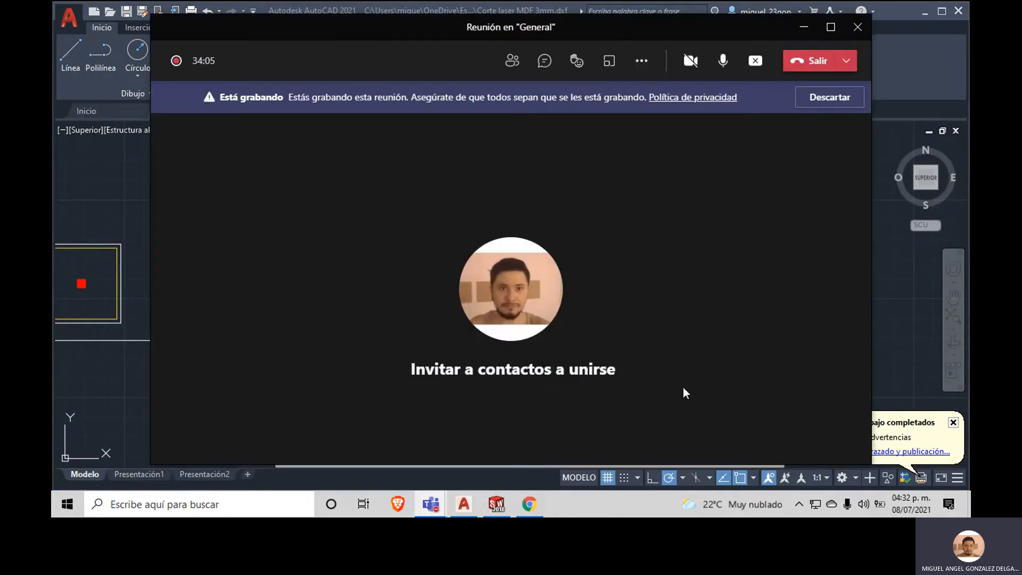
Step: Minimize the meeting window and draw a horizontal line in the empty area beside the cutting layout
{"action": "left_click", "coordinate": [804, 27]}
{"action": "mouse_move", "coordinate": [805, 318]}
{"action": "middle_mouse_down"}
{"action": "mouse_move", "coordinate": [657, 313]}
{"action": "mouse_move", "coordinate": [487, 333]}
{"action": "mouse_move", "coordinate": [468, 313]}
{"action": "middle_mouse_up"}
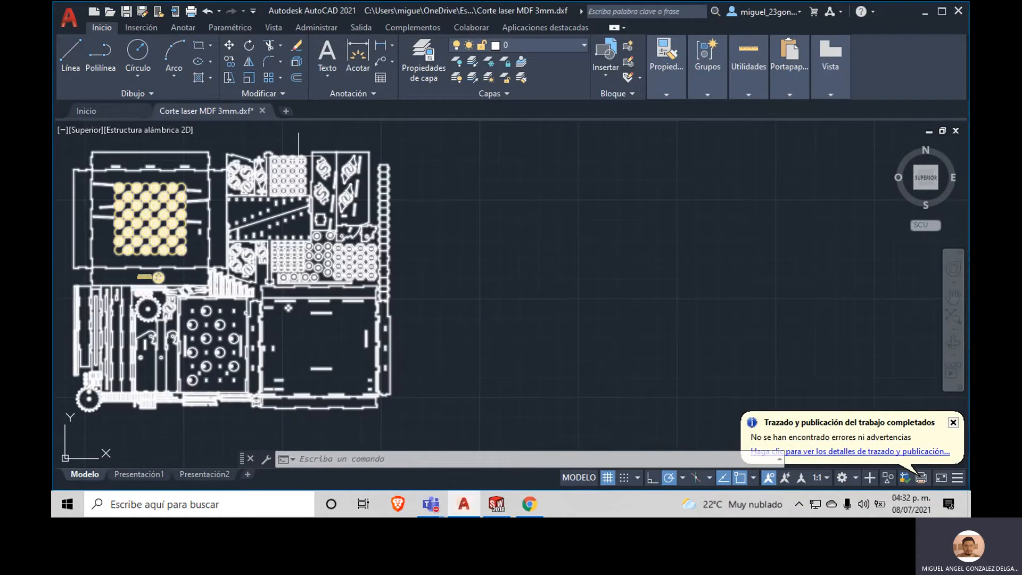
{"action": "left_click", "coordinate": [67, 53]}
{"action": "left_click", "coordinate": [598, 185]}
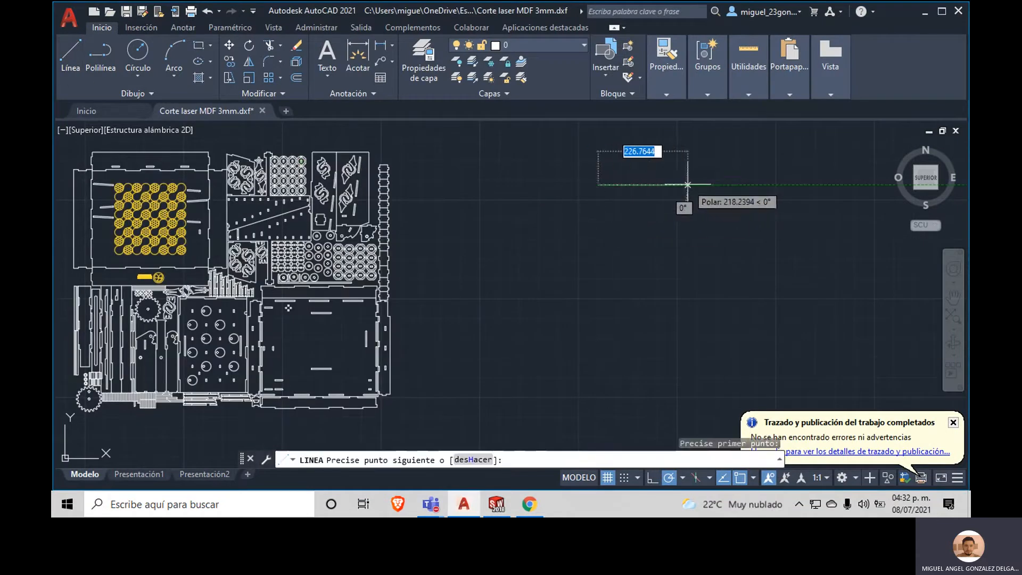
{"action": "key", "text": "Escape"}
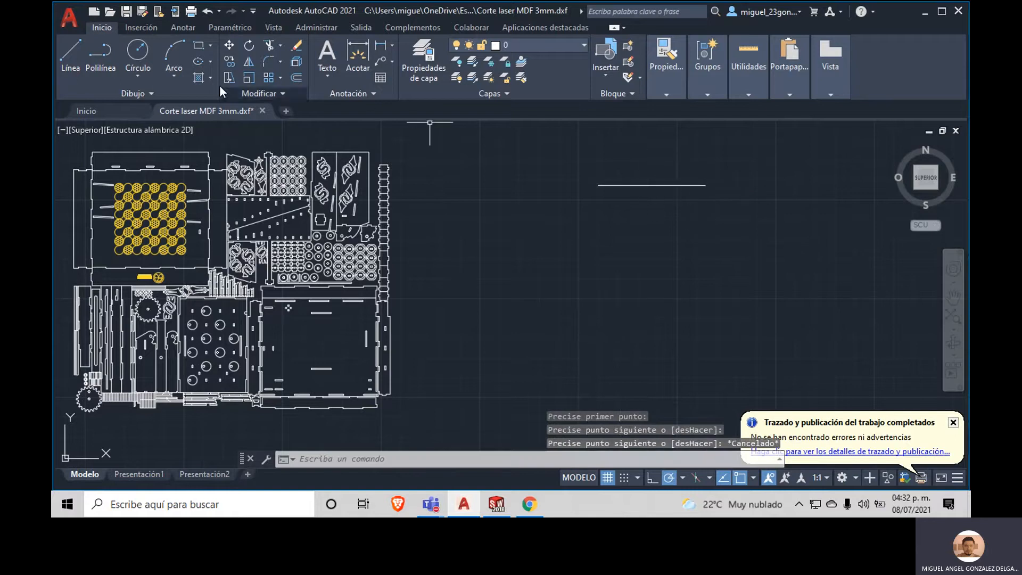
Step: Draw a second horizontal line collinear with the first, overlapping the first line's right end
{"action": "left_click", "coordinate": [68, 63]}
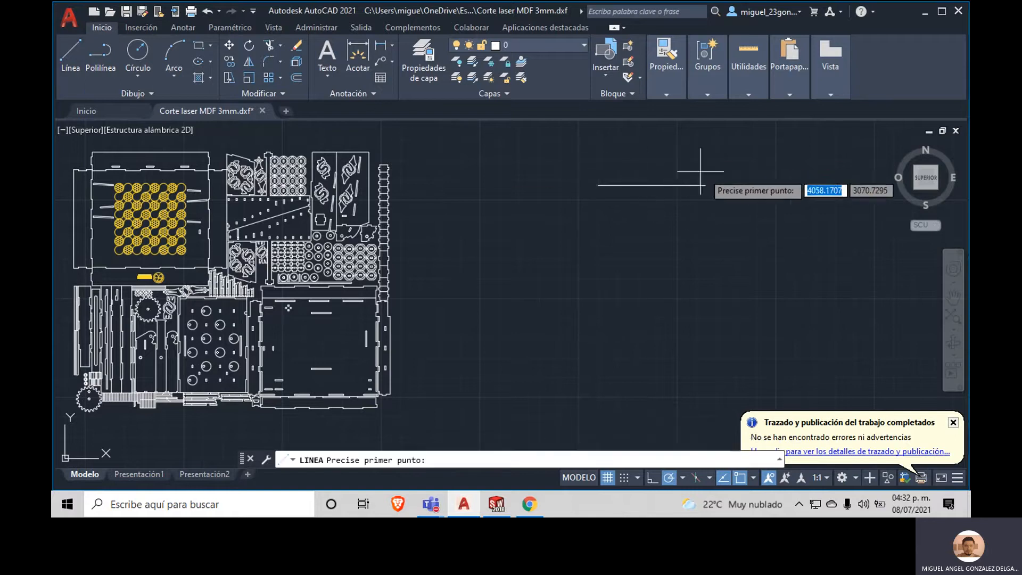
{"action": "left_click", "coordinate": [792, 185]}
{"action": "left_click", "coordinate": [676, 185]}
{"action": "key", "text": "Escape"}
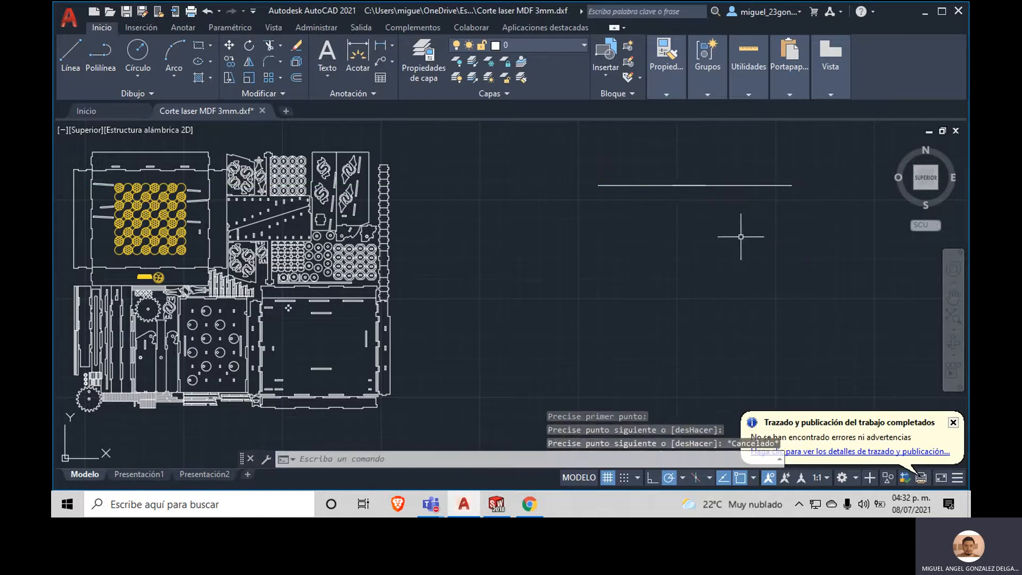
{"action": "key", "text": "Escape"}
Step: Change the colour of the second, right-hand line to yellow 248,215,49
{"action": "scroll", "coordinate": [693, 197], "scroll_direction": "down", "scroll_amount": 3}
{"action": "scroll", "coordinate": [684, 183], "scroll_direction": "up", "scroll_amount": 6}
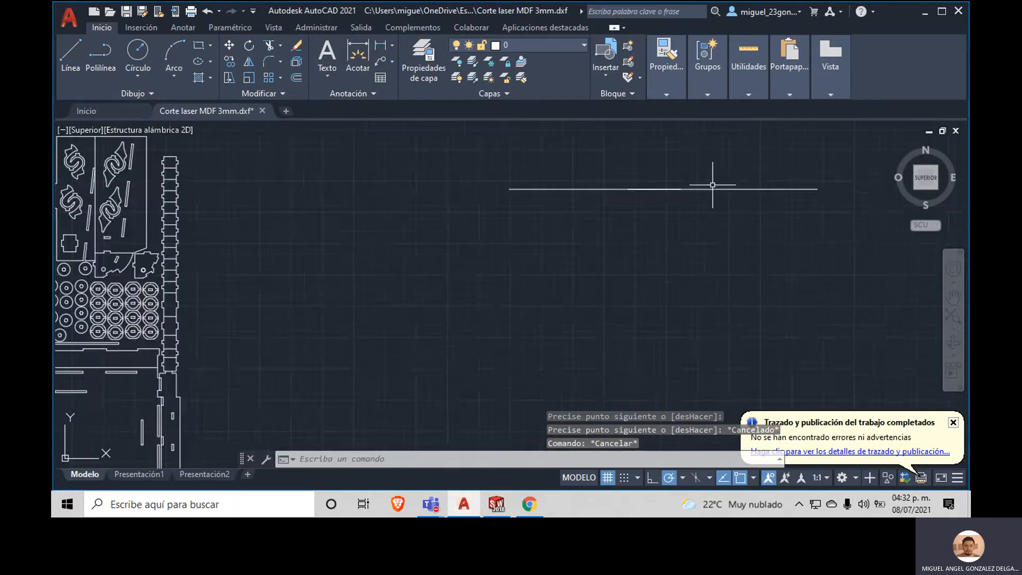
{"action": "middle_click_drag", "start_coordinate": [731, 238], "coordinate": [644, 276]}
{"action": "scroll", "coordinate": [702, 234], "scroll_direction": "up", "scroll_amount": 2}
{"action": "scroll", "coordinate": [545, 252], "scroll_direction": "down", "scroll_amount": 1}
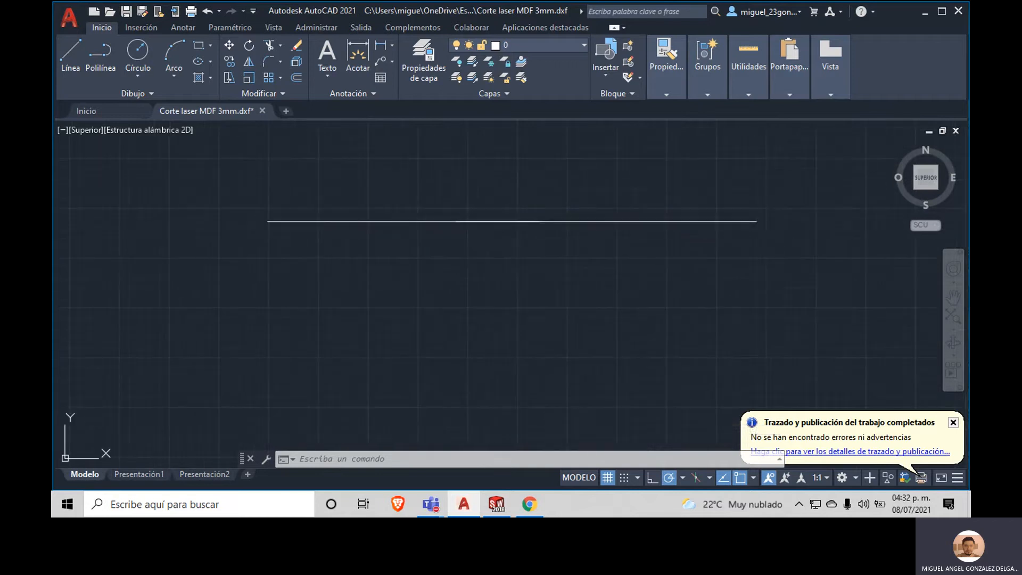
{"action": "left_click", "coordinate": [584, 221]}
{"action": "left_click", "coordinate": [668, 82]}
{"action": "left_click", "coordinate": [653, 107]}
{"action": "left_click", "coordinate": [578, 167]}
{"action": "left_click", "coordinate": [515, 298]}
{"action": "key", "text": "Escape"}
{"action": "key", "text": "Escape"}
{"action": "key", "text": "Escape"}
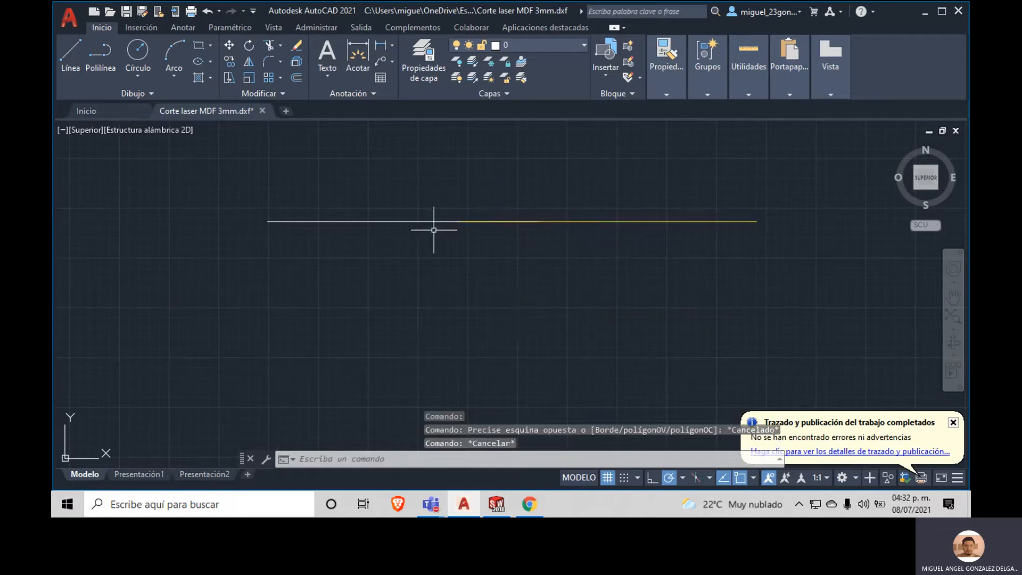
Step: Examine the overlap between the two collinear lines by selecting them individually
{"action": "left_click", "coordinate": [403, 221]}
{"action": "key", "text": "Escape"}
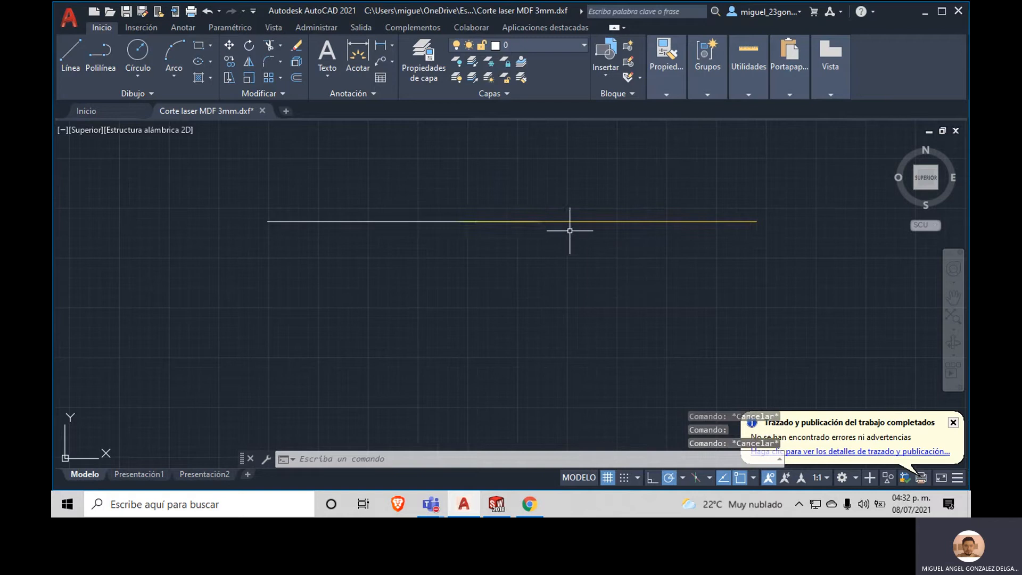
{"action": "left_click", "coordinate": [575, 221]}
{"action": "key", "text": "Escape"}
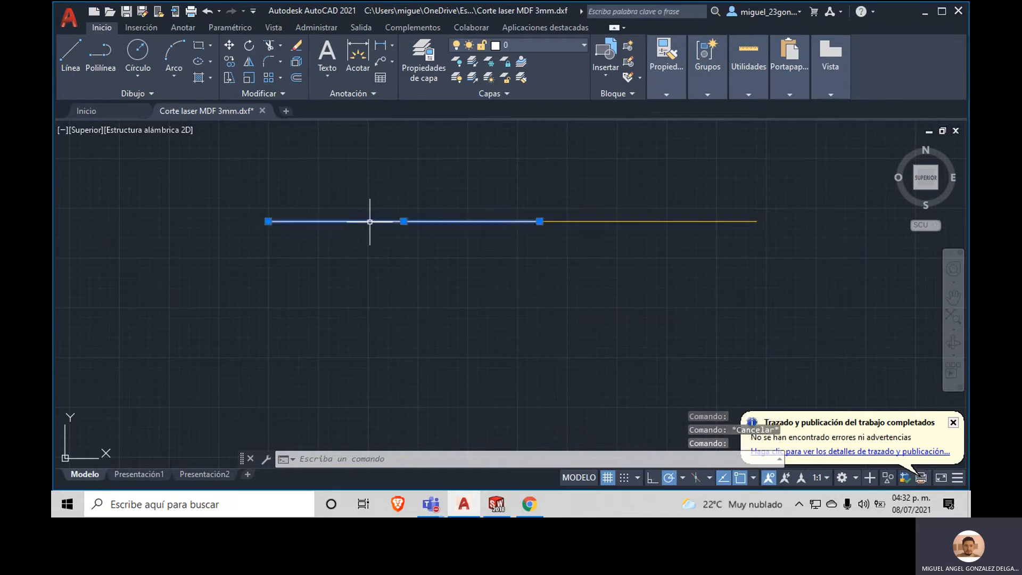
{"action": "left_click", "coordinate": [652, 217]}
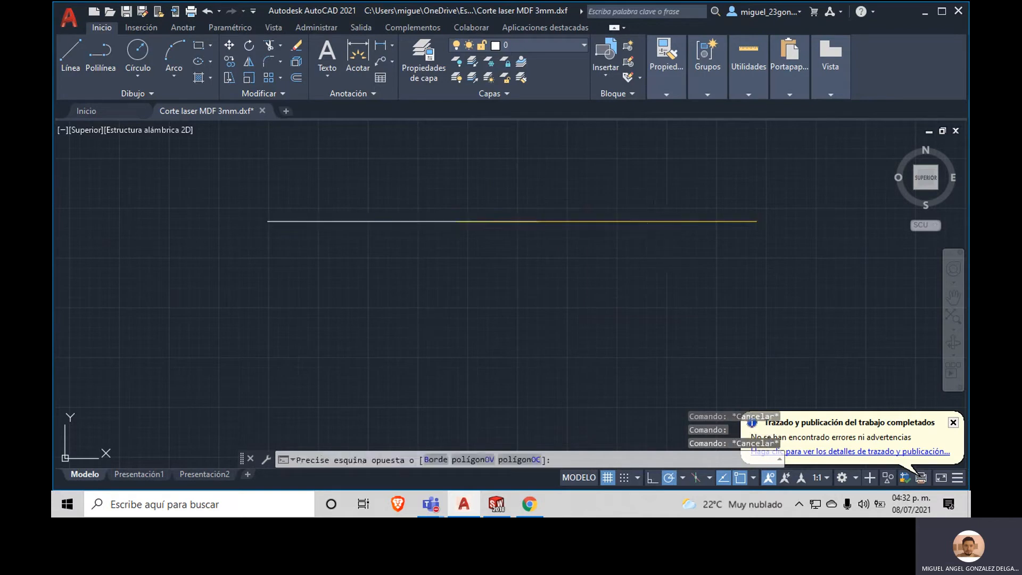
{"action": "key", "text": "Escape"}
Step: Set the yellow line's colour to PorBloque
{"action": "left_click", "coordinate": [654, 221]}
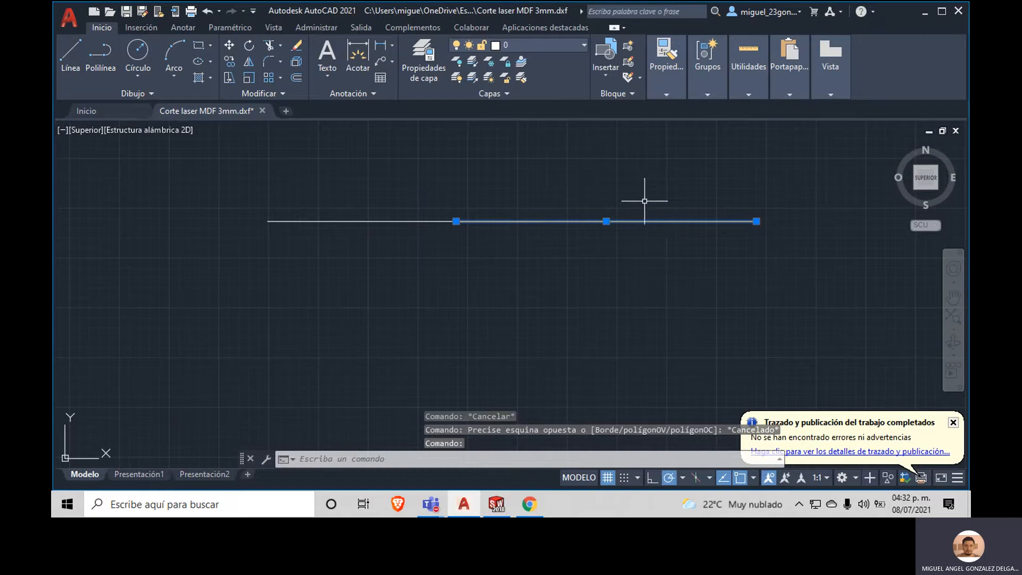
{"action": "left_click", "coordinate": [667, 93]}
{"action": "left_click", "coordinate": [665, 109]}
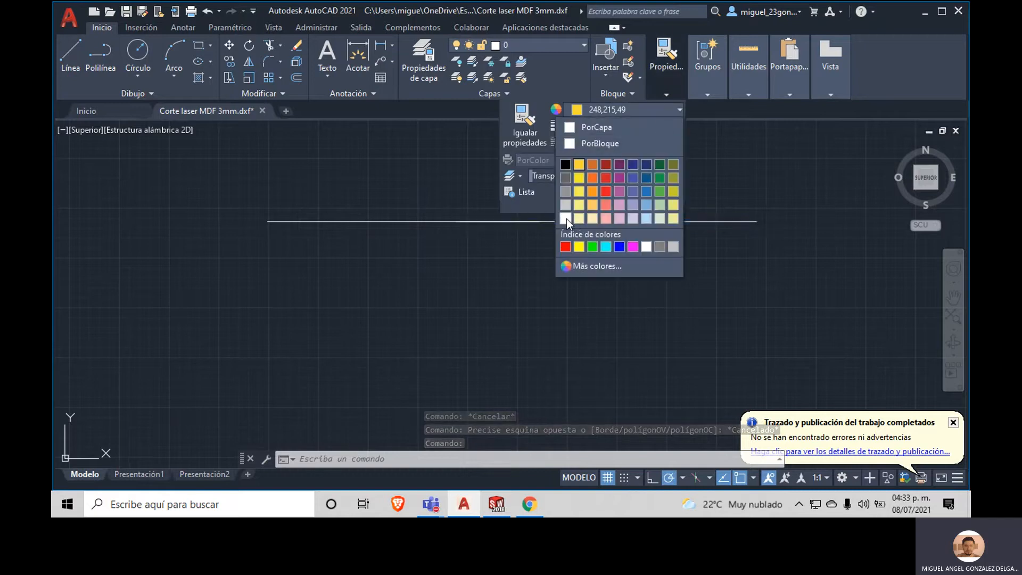
{"action": "left_click", "coordinate": [591, 144]}
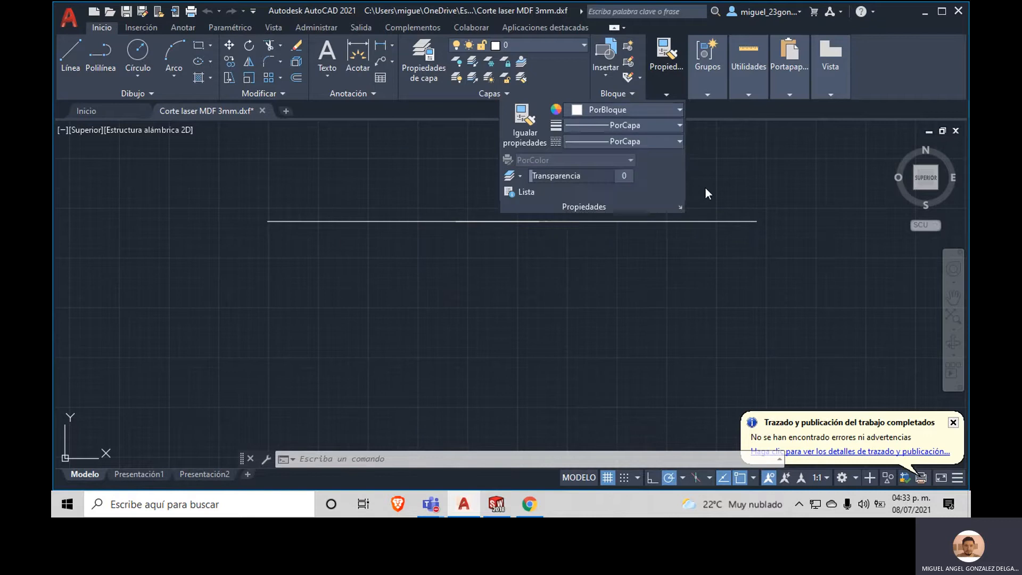
{"action": "key", "text": "Escape"}
{"action": "key", "text": "Escape"}
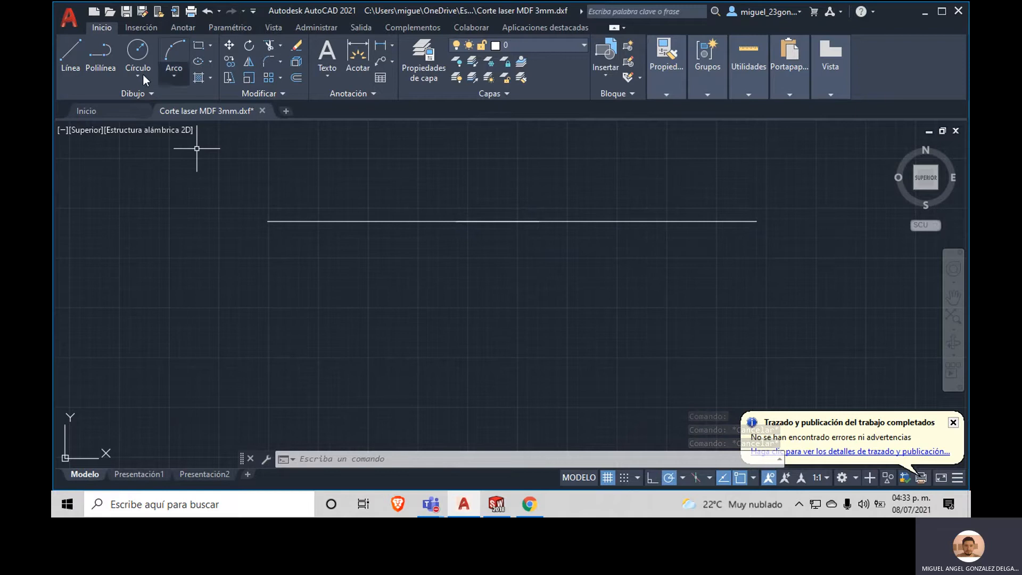
Step: Draw a short vertical line upward from the left end of the overlapping horizontal lines
{"action": "left_click", "coordinate": [71, 53]}
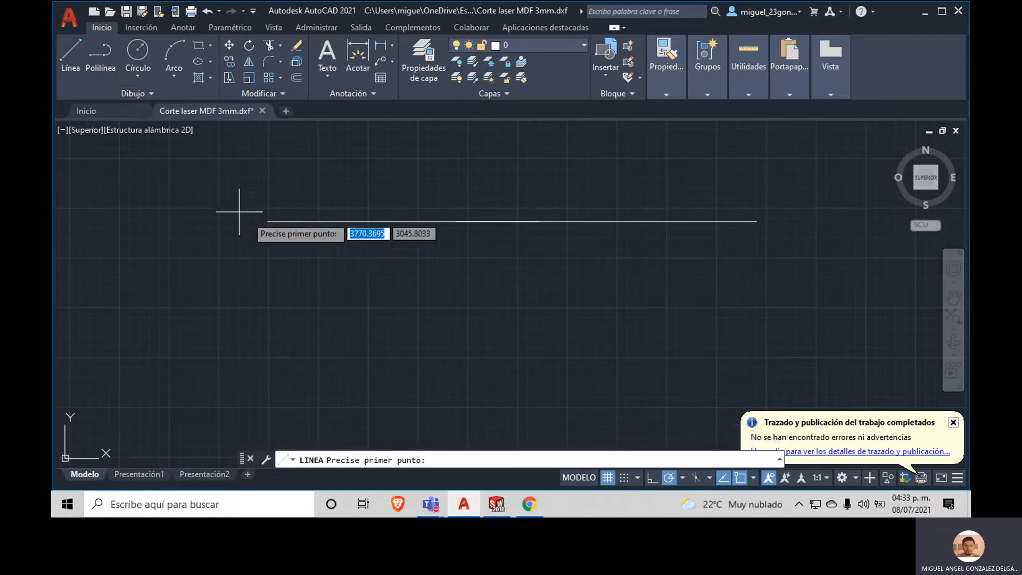
{"action": "left_click", "coordinate": [268, 221]}
{"action": "left_click", "coordinate": [268, 174]}
{"action": "key", "text": "Escape"}
Step: Draw a vertical line upward from the right end of the horizontal lines, level with the left vertical's top
{"action": "key", "text": "Return"}
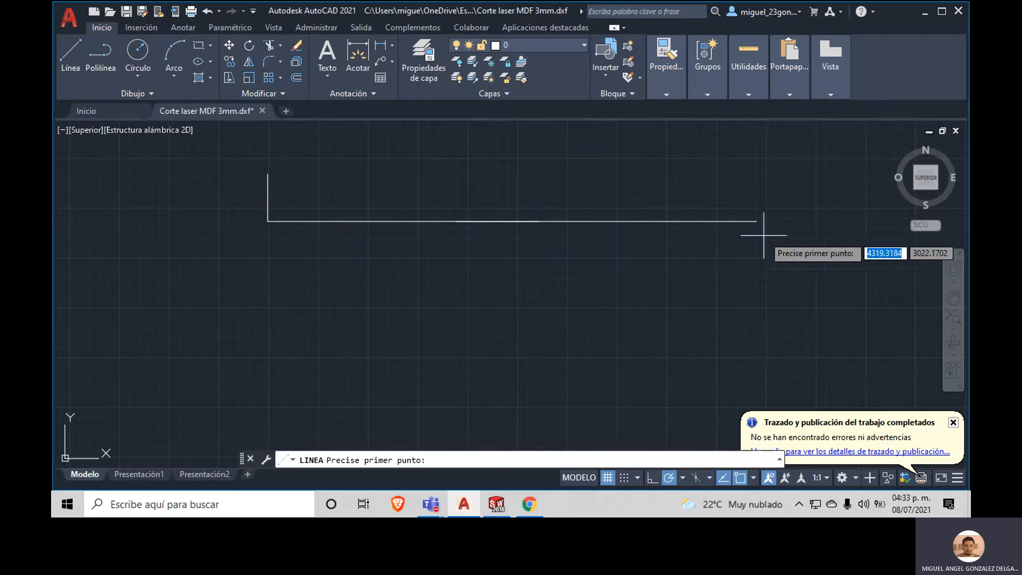
{"action": "left_click", "coordinate": [757, 221]}
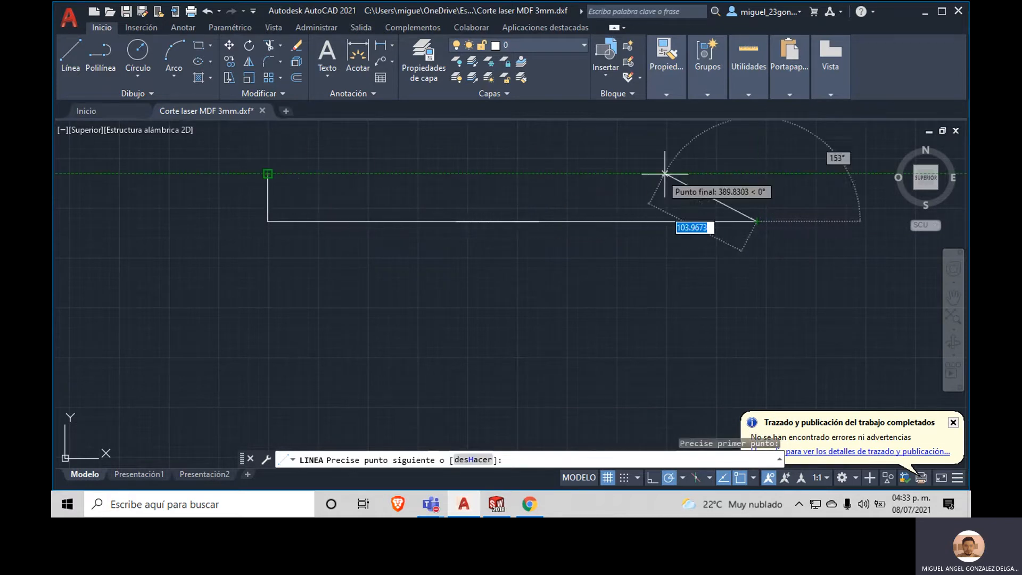
{"action": "left_click", "coordinate": [757, 173]}
{"action": "key", "text": "Escape"}
{"action": "key", "text": "Escape"}
{"action": "key", "text": "Escape"}
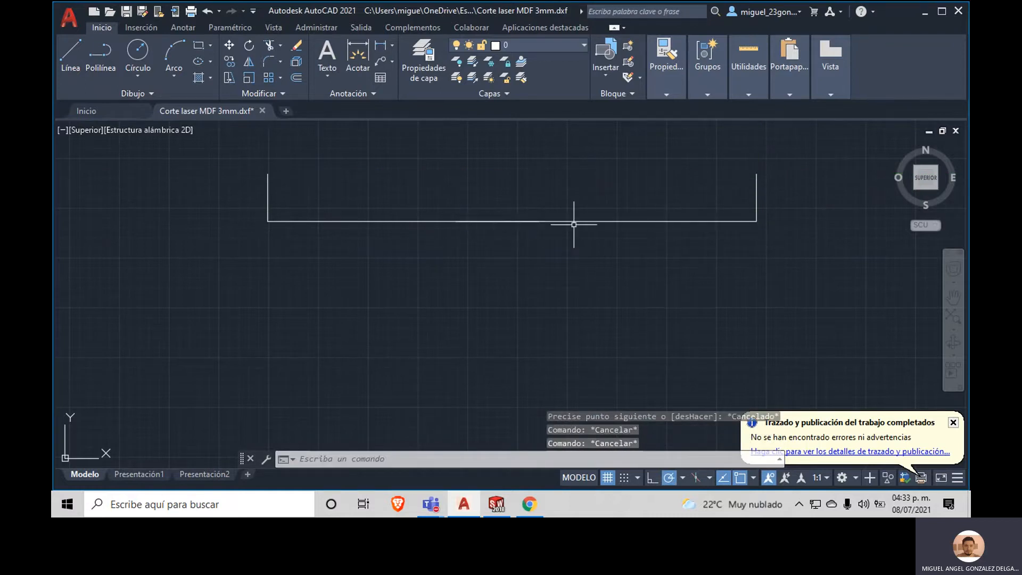
Step: Close the rectangle with a horizontal line joining the upper ends of both vertical lines
{"action": "left_click", "coordinate": [76, 49]}
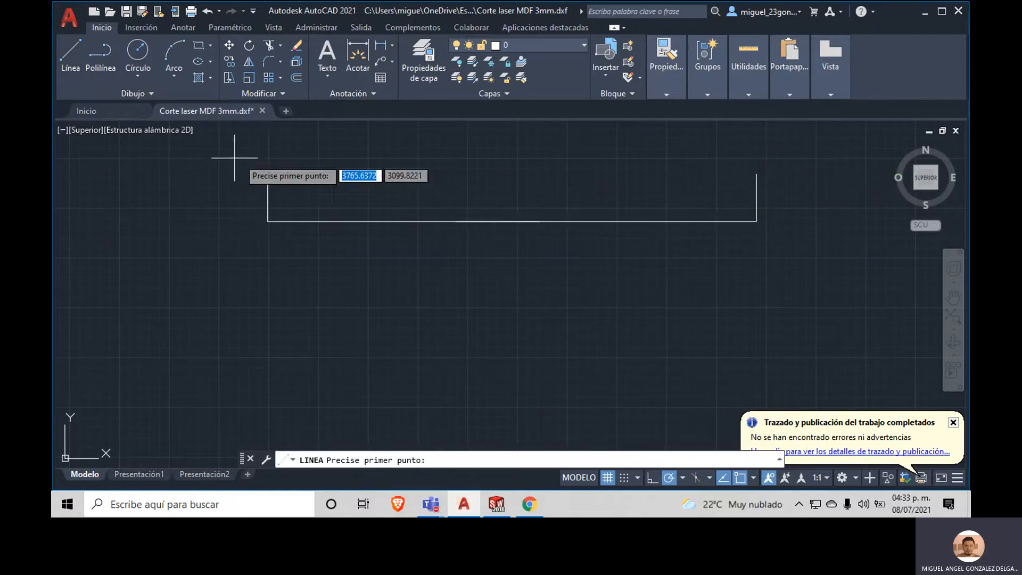
{"action": "left_click", "coordinate": [268, 173]}
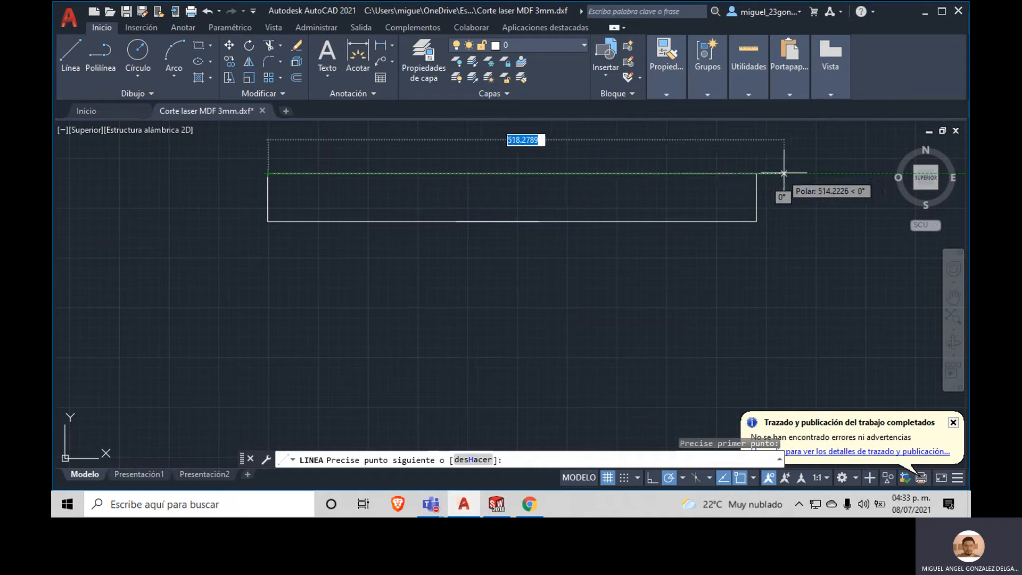
{"action": "left_click", "coordinate": [756, 173]}
{"action": "key", "text": "Escape"}
{"action": "key", "text": "Escape"}
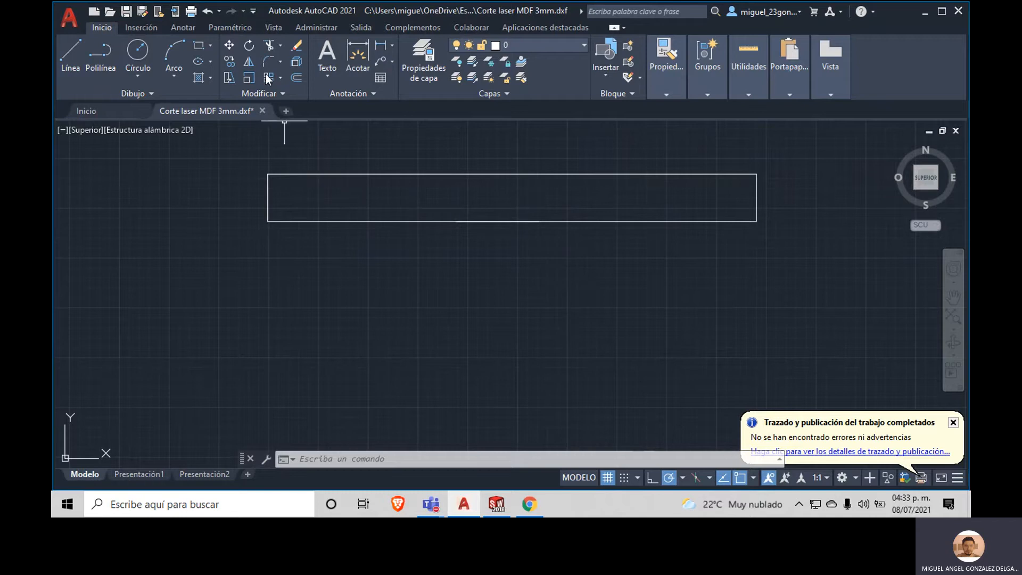
Step: Trim away both overlapping lines along the rectangle's lower edge
{"action": "left_click", "coordinate": [269, 46]}
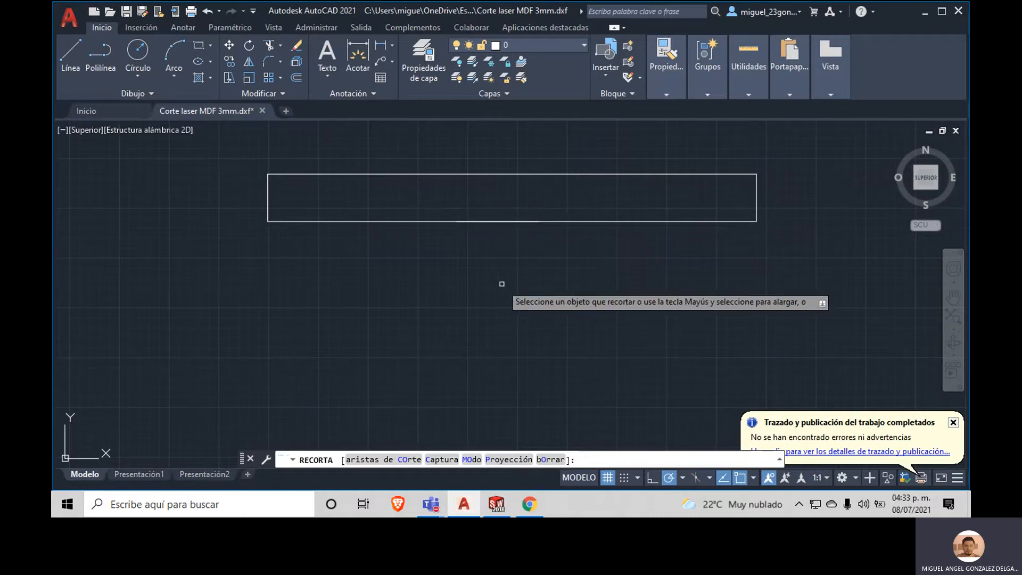
{"action": "left_click_drag", "start_coordinate": [503, 260], "coordinate": [496, 206]}
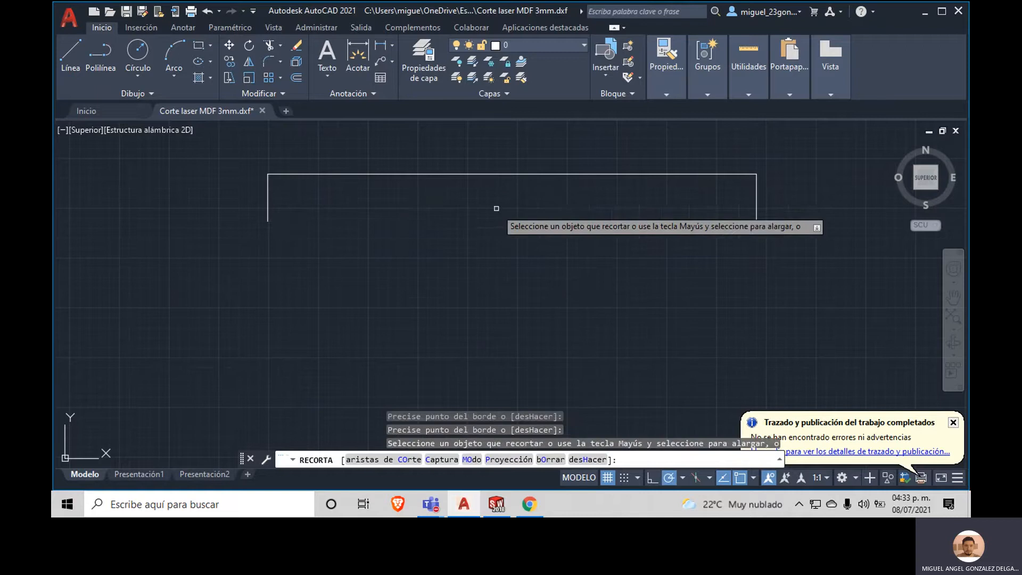
{"action": "key", "text": "Escape"}
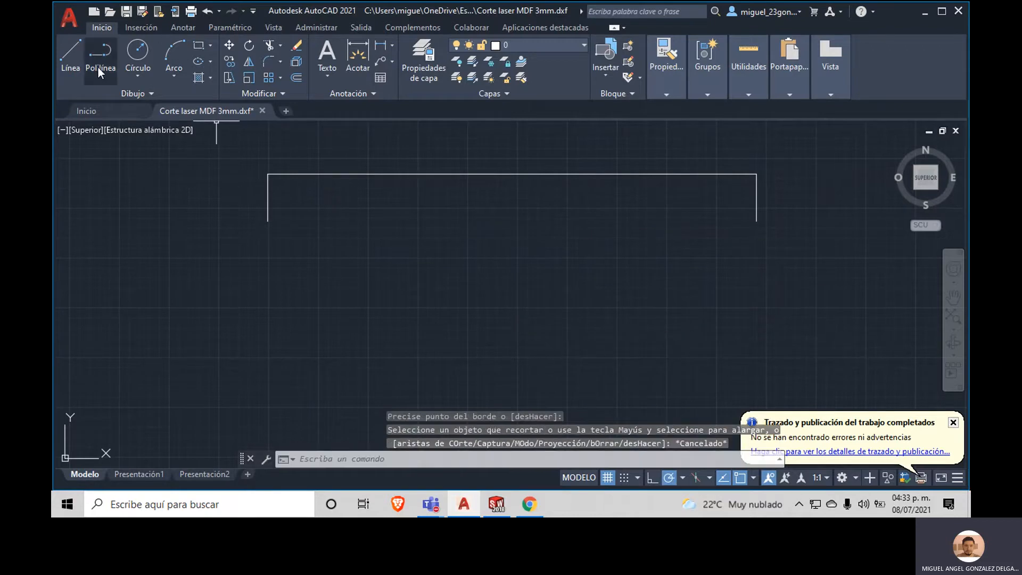
Step: Redraw the rectangle's lower edge as a single line between the lower ends of the two verticals
{"action": "left_click", "coordinate": [72, 57]}
{"action": "left_click", "coordinate": [267, 221]}
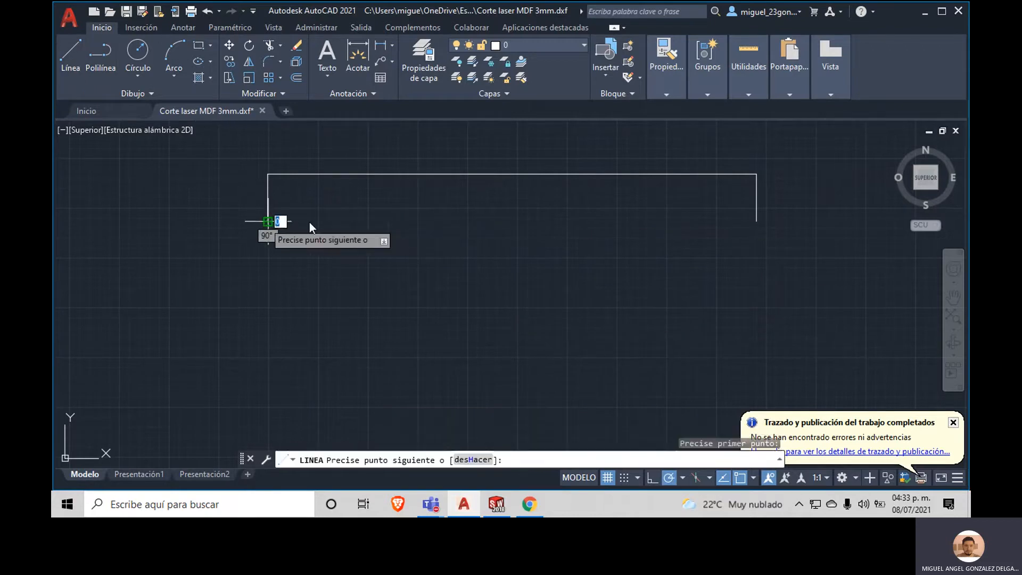
{"action": "left_click", "coordinate": [757, 221]}
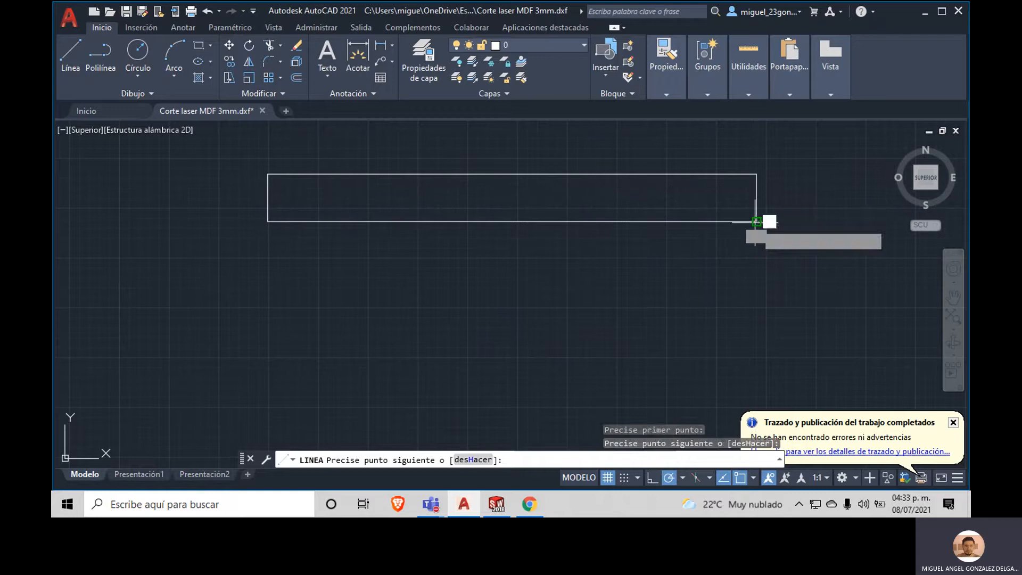
{"action": "key", "text": "Escape"}
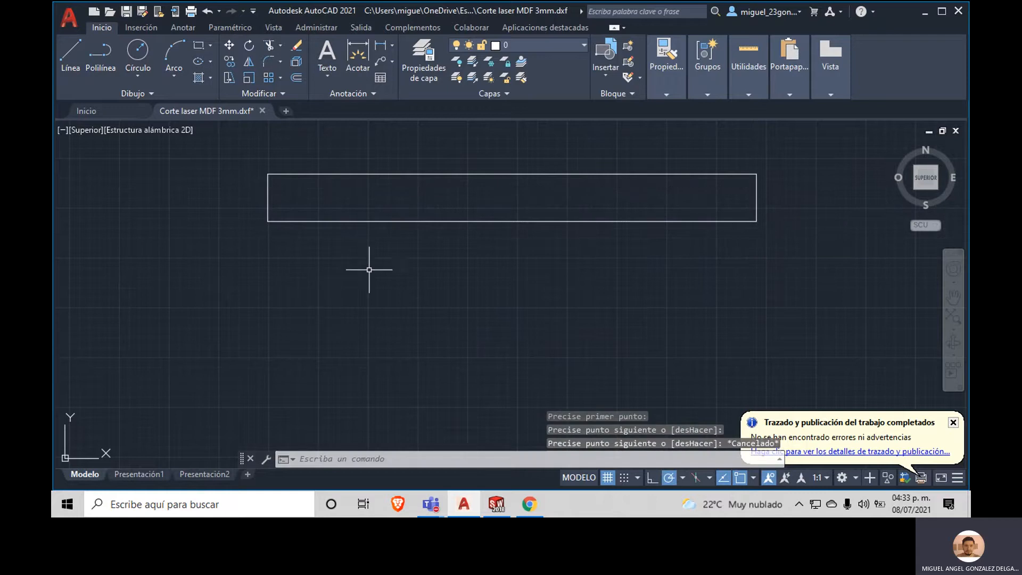
Step: Check the rectangle's side and upper edges by selecting them, then clear the selection
{"action": "mouse_move", "coordinate": [250, 169]}
{"action": "left_mouse_down"}
{"action": "mouse_move", "coordinate": [318, 195]}
{"action": "mouse_move", "coordinate": [403, 169]}
{"action": "mouse_move", "coordinate": [345, 152]}
{"action": "mouse_move", "coordinate": [241, 193]}
{"action": "left_mouse_up"}
{"action": "left_click_drag", "start_coordinate": [800, 164], "coordinate": [749, 213]}
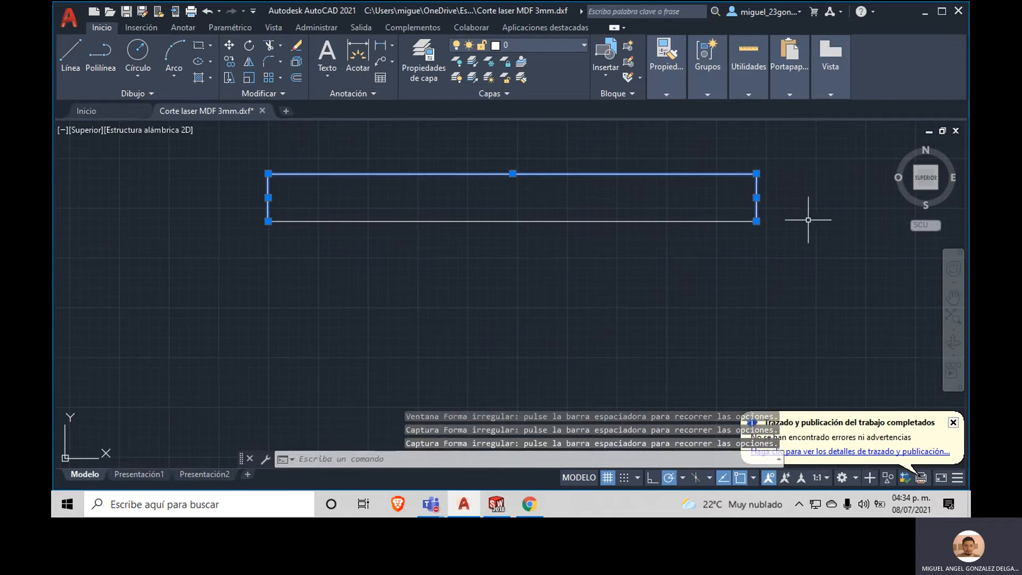
{"action": "key", "text": "Escape"}
{"action": "key", "text": "Escape"}
{"action": "key", "text": "Escape"}
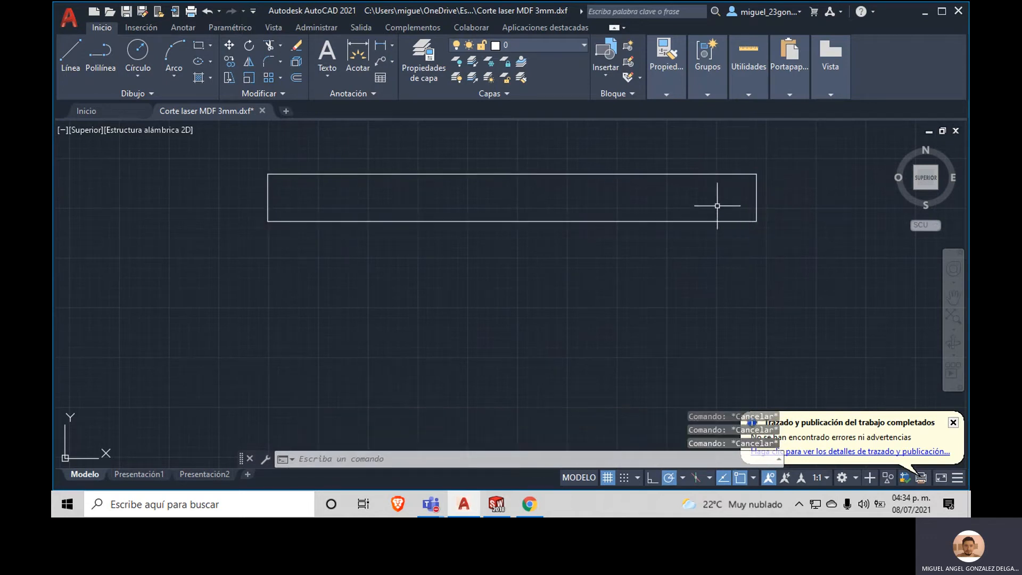
Step: Undo the redrawn lower edge and the trim of the overlapping lines
{"action": "key", "text": "ctrl+z"}
{"action": "key", "text": "ctrl+z"}
{"action": "key", "text": "Escape"}
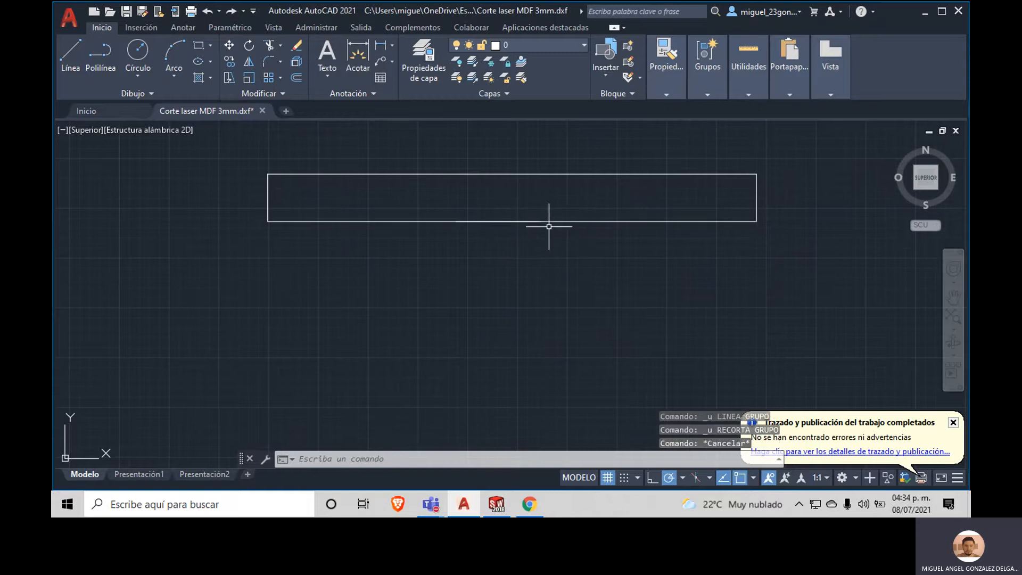
Step: Select all the lines of the rectangle, including the overlapping lower ones, and combine them into a group
{"action": "scroll", "coordinate": [613, 251], "scroll_direction": "down", "scroll_amount": 2}
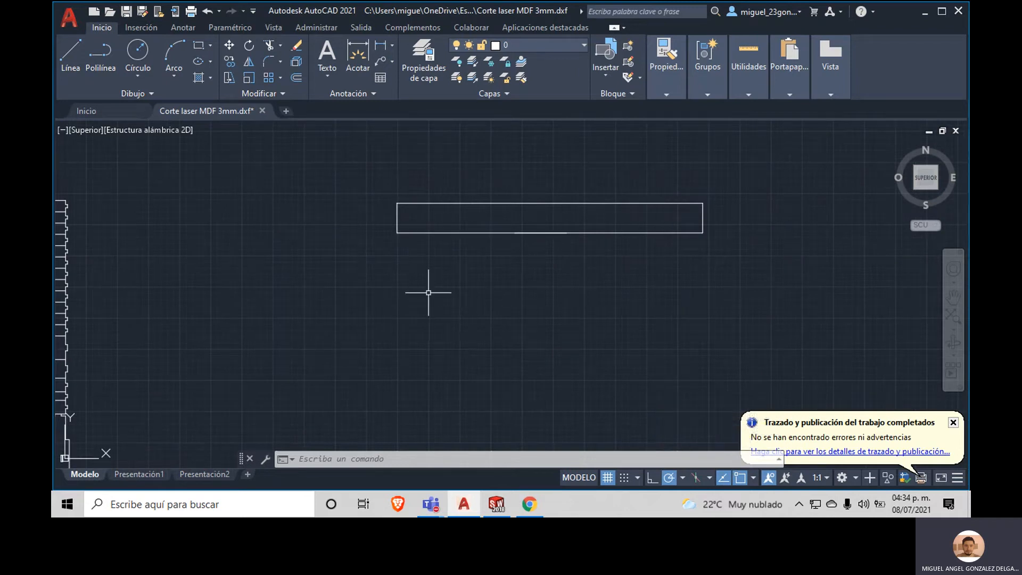
{"action": "mouse_move", "coordinate": [759, 155]}
{"action": "left_mouse_down"}
{"action": "mouse_move", "coordinate": [680, 320]}
{"action": "mouse_move", "coordinate": [347, 267]}
{"action": "mouse_move", "coordinate": [288, 164]}
{"action": "left_mouse_up"}
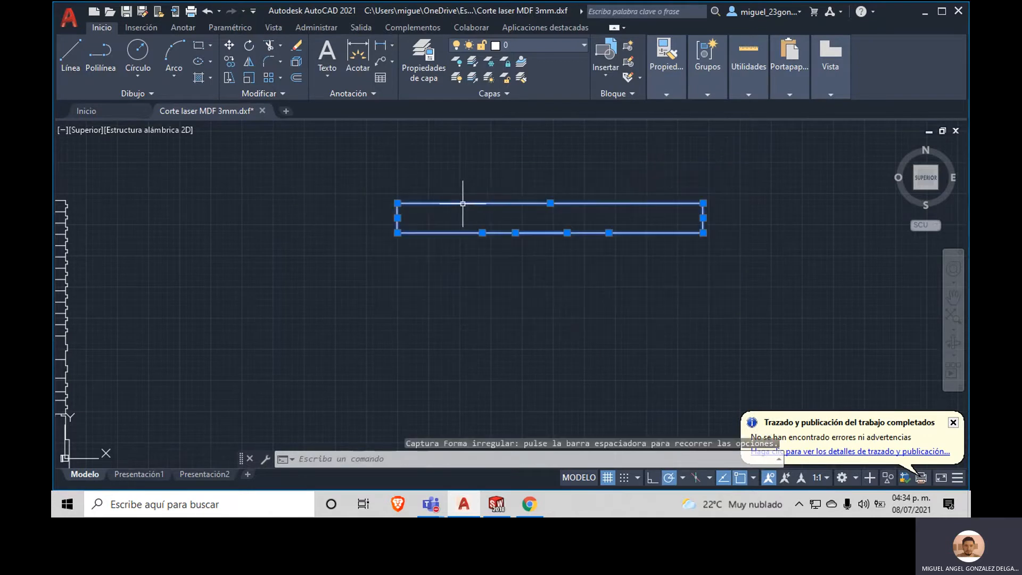
{"action": "right_click", "coordinate": [463, 203]}
{"action": "mouse_move", "coordinate": [523, 359]}
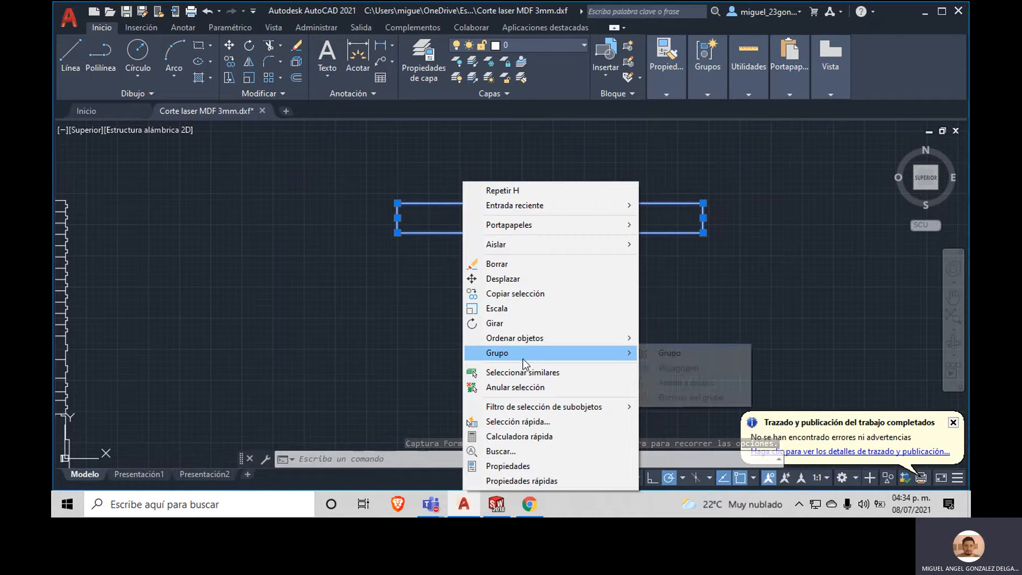
{"action": "left_click", "coordinate": [670, 353]}
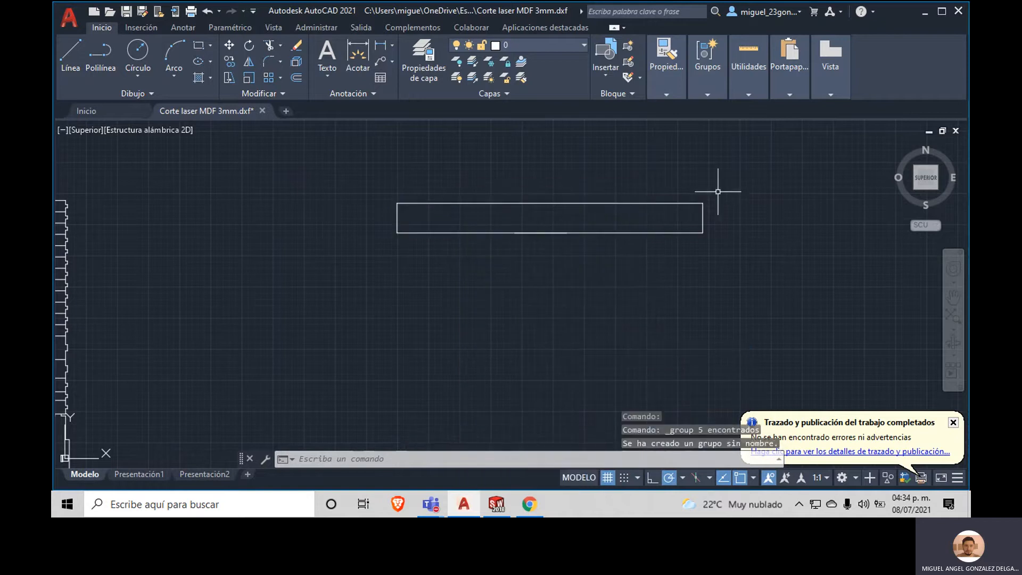
Step: Change the color of the grouped rectangle to magenta and clear the selection
{"action": "left_click", "coordinate": [704, 209]}
{"action": "left_click", "coordinate": [671, 85]}
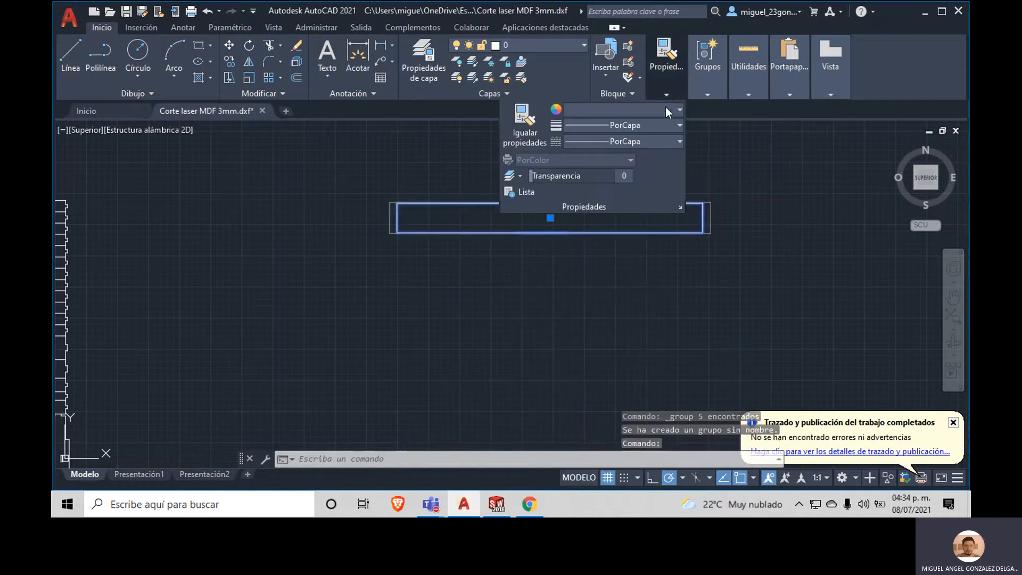
{"action": "left_click", "coordinate": [661, 121]}
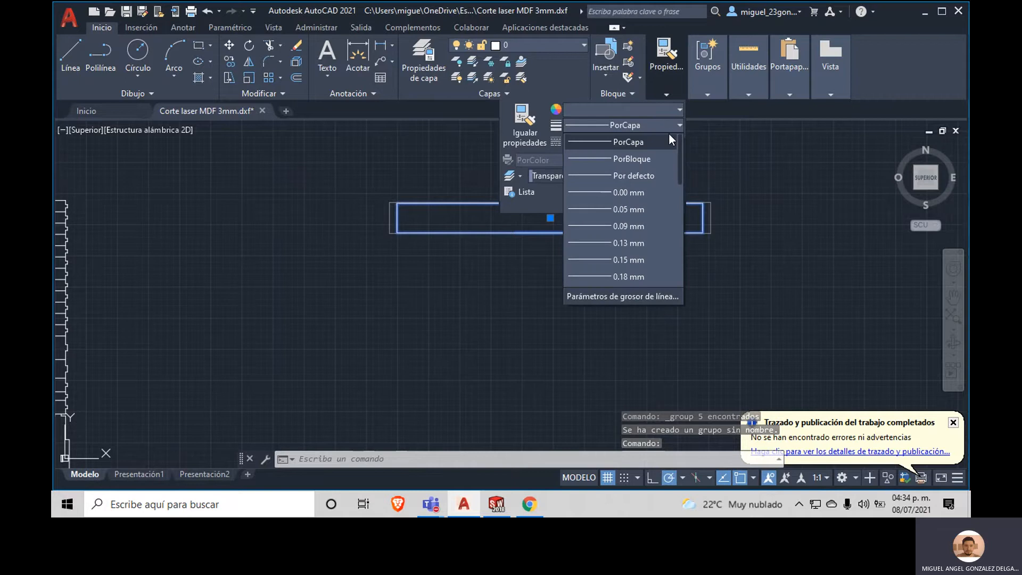
{"action": "left_click", "coordinate": [660, 109]}
{"action": "left_click", "coordinate": [661, 109]}
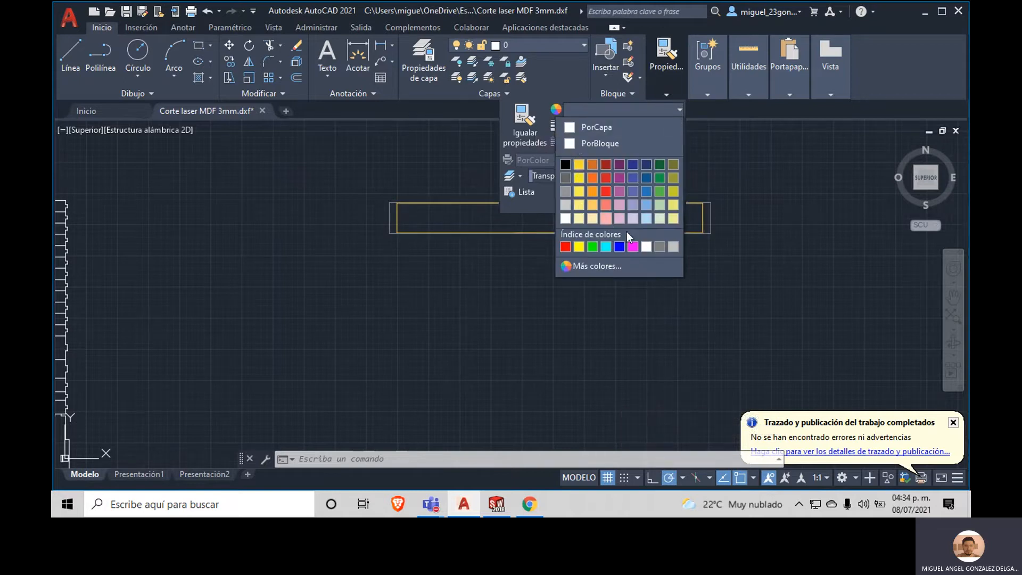
{"action": "left_click", "coordinate": [633, 247]}
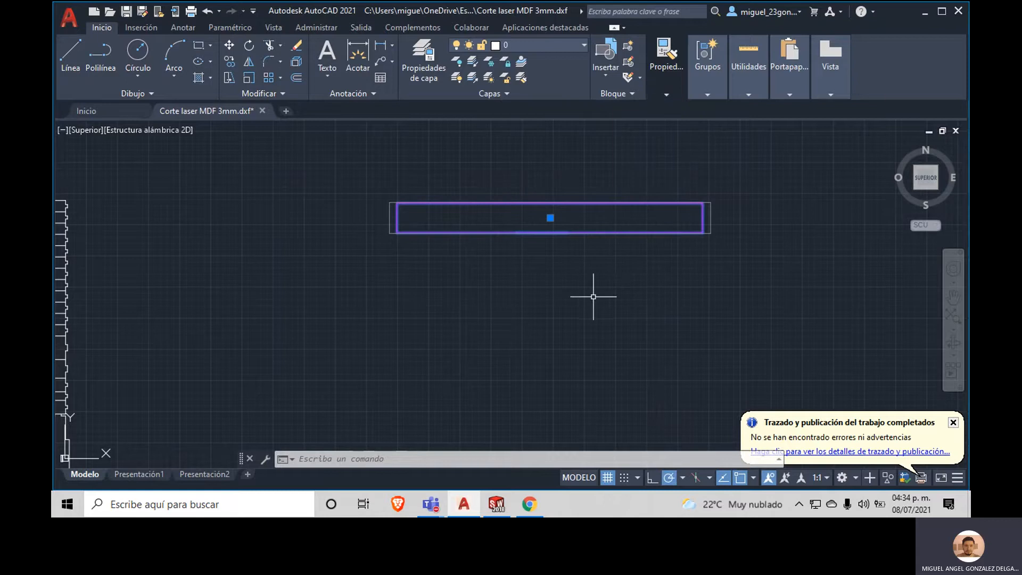
{"action": "key", "text": "Escape"}
{"action": "key", "text": "Escape"}
{"action": "key", "text": "Escape"}
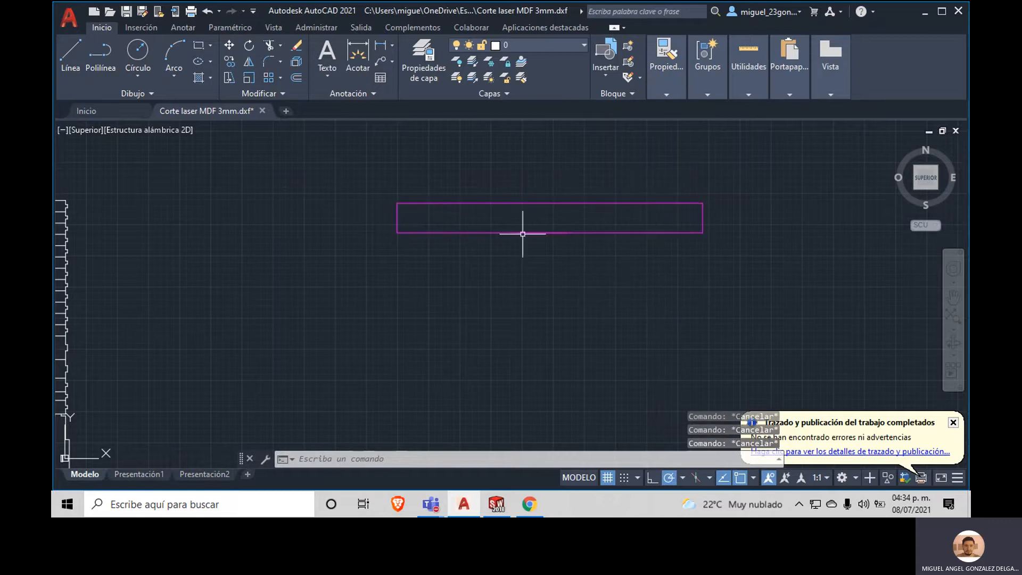
Step: Trace new lines over the magenta rectangle, corner to corner, around its right, lower, left and upper edges
{"action": "left_click", "coordinate": [76, 53]}
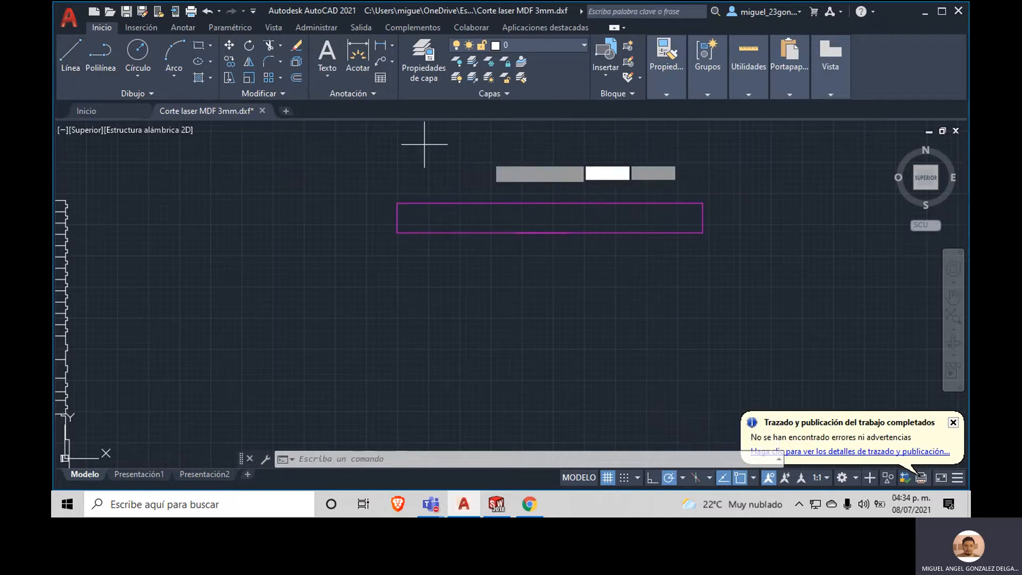
{"action": "left_click", "coordinate": [703, 202]}
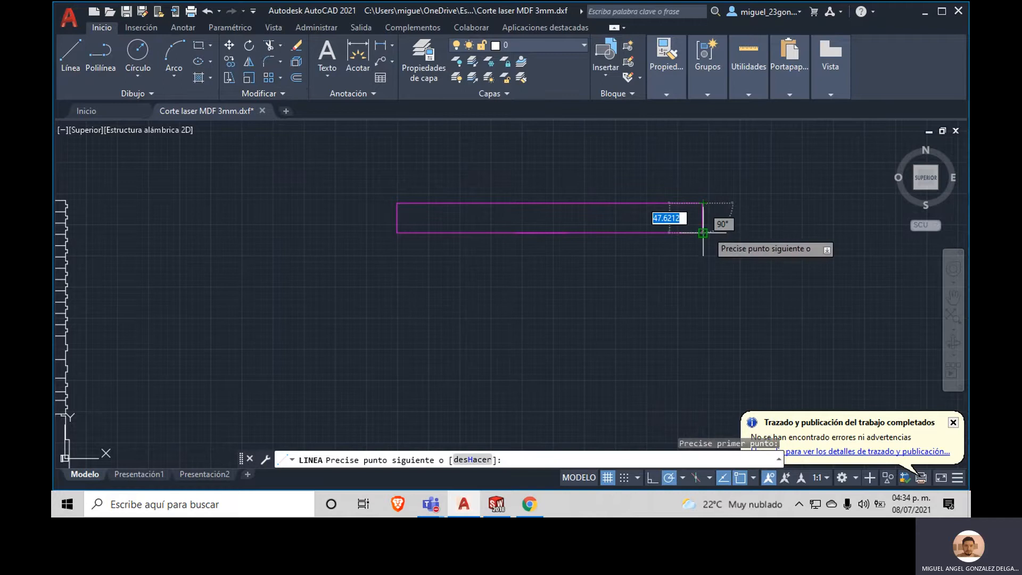
{"action": "left_click", "coordinate": [397, 232]}
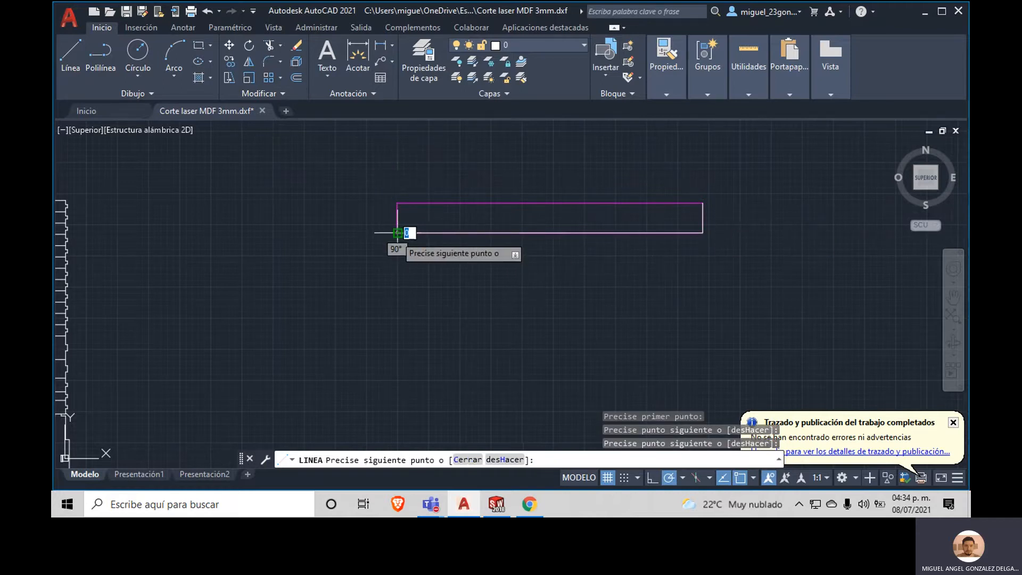
{"action": "left_click", "coordinate": [398, 203]}
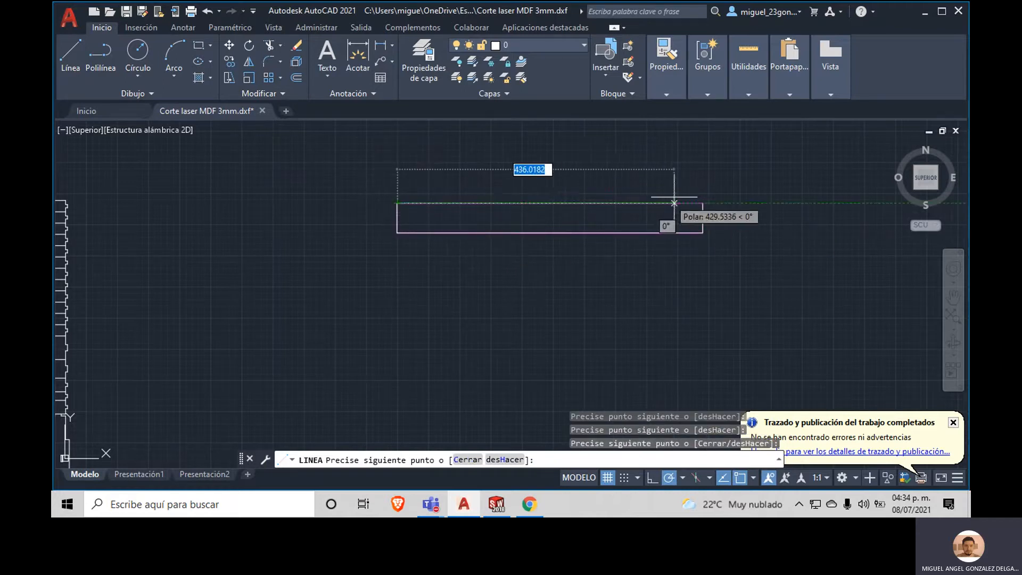
{"action": "left_click", "coordinate": [703, 203]}
{"action": "key", "text": "Escape"}
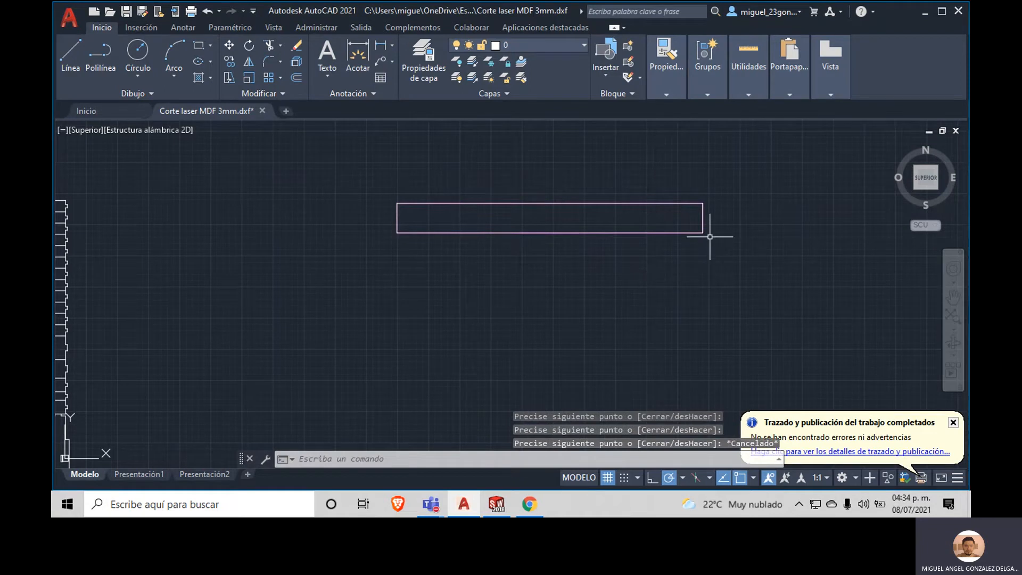
Step: Check the newly traced upper edge by selecting it, then clear the selection
{"action": "left_click_drag", "start_coordinate": [685, 234], "coordinate": [676, 229]}
{"action": "left_click_drag", "start_coordinate": [729, 183], "coordinate": [642, 179]}
{"action": "left_click", "coordinate": [640, 204]}
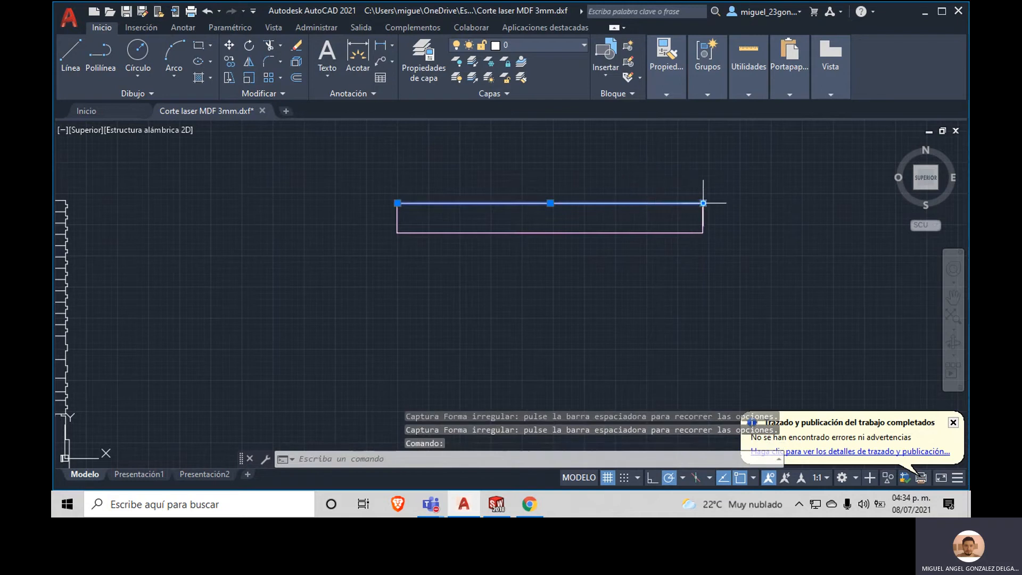
{"action": "key", "text": "Escape"}
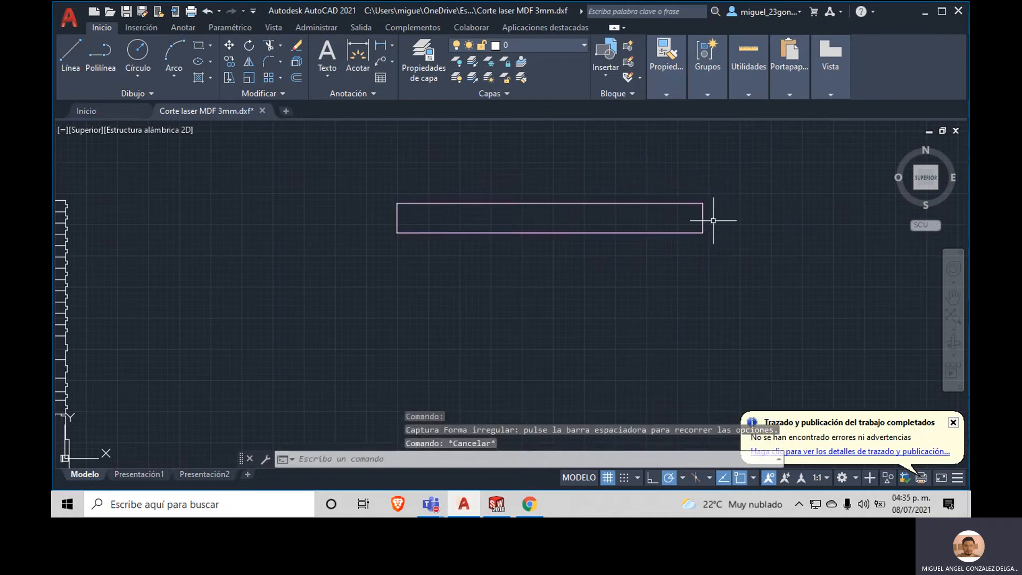
Step: Delete the newly traced right edge and the magenta rectangle group beneath the traced lines
{"action": "left_click", "coordinate": [702, 222]}
{"action": "key", "text": "Delete"}
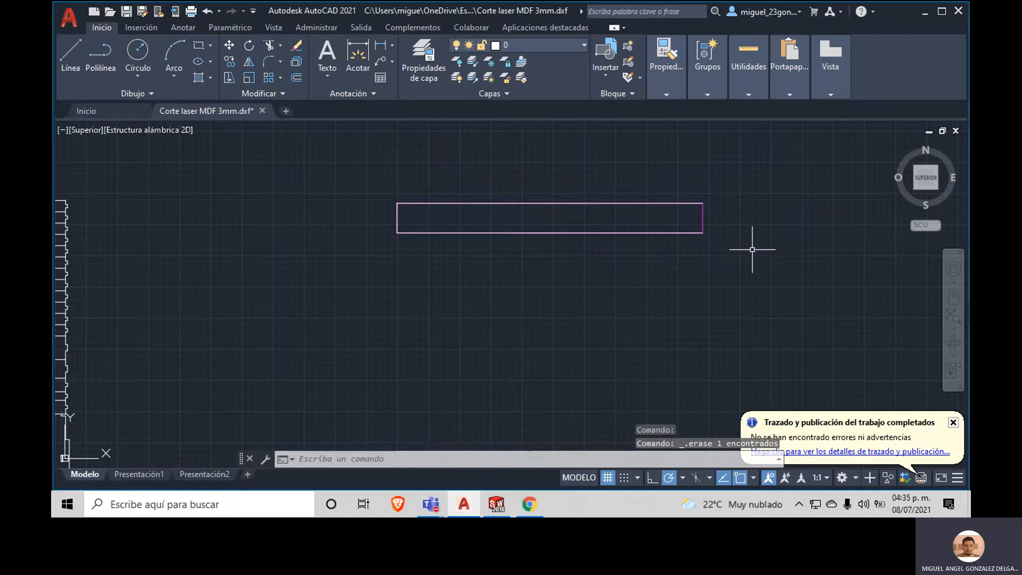
{"action": "left_click", "coordinate": [700, 220]}
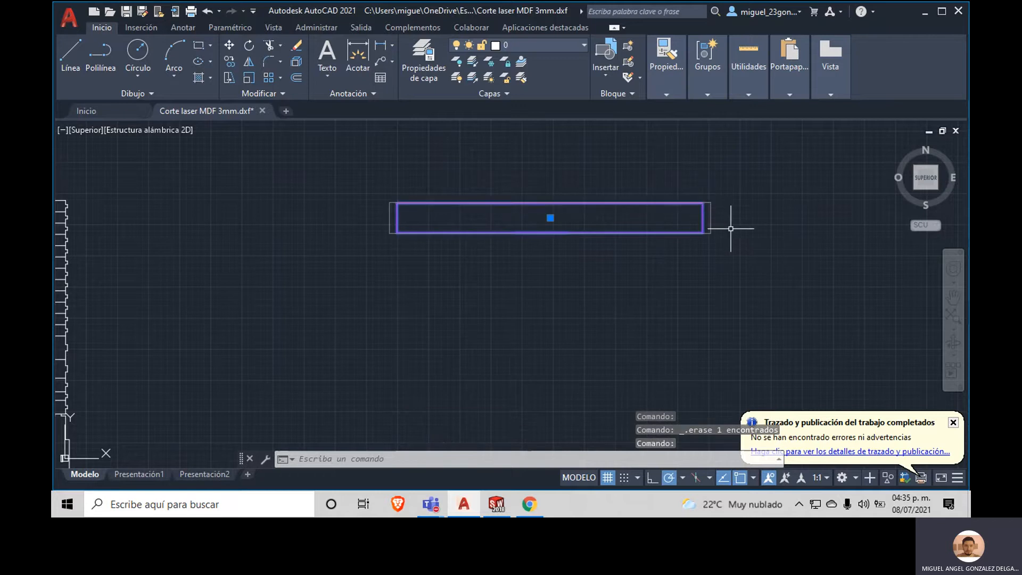
{"action": "key", "text": "Delete"}
Step: Close the rectangle with a vertical line between the right ends of its upper and lower edges
{"action": "left_click", "coordinate": [63, 57]}
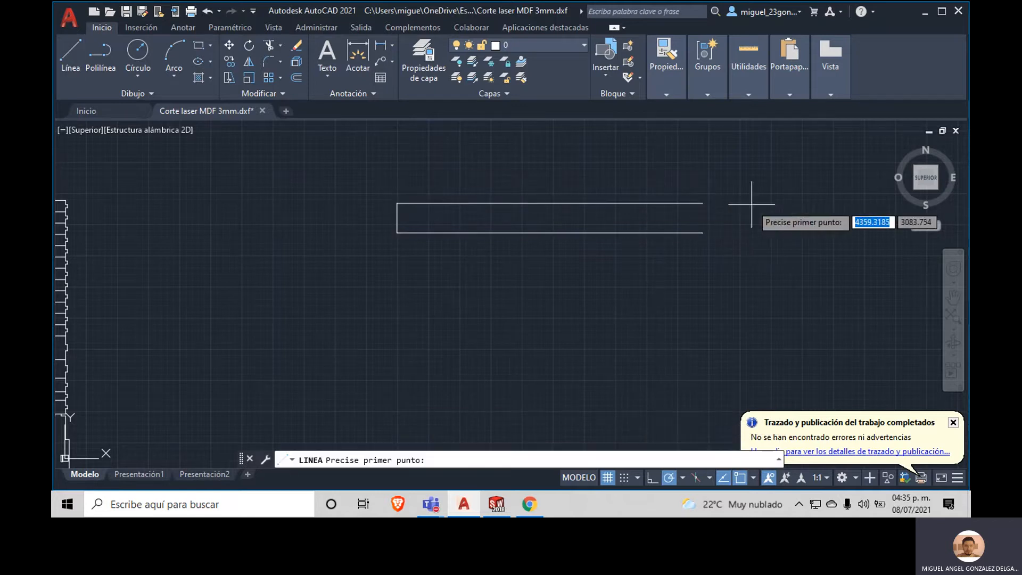
{"action": "left_click", "coordinate": [703, 232]}
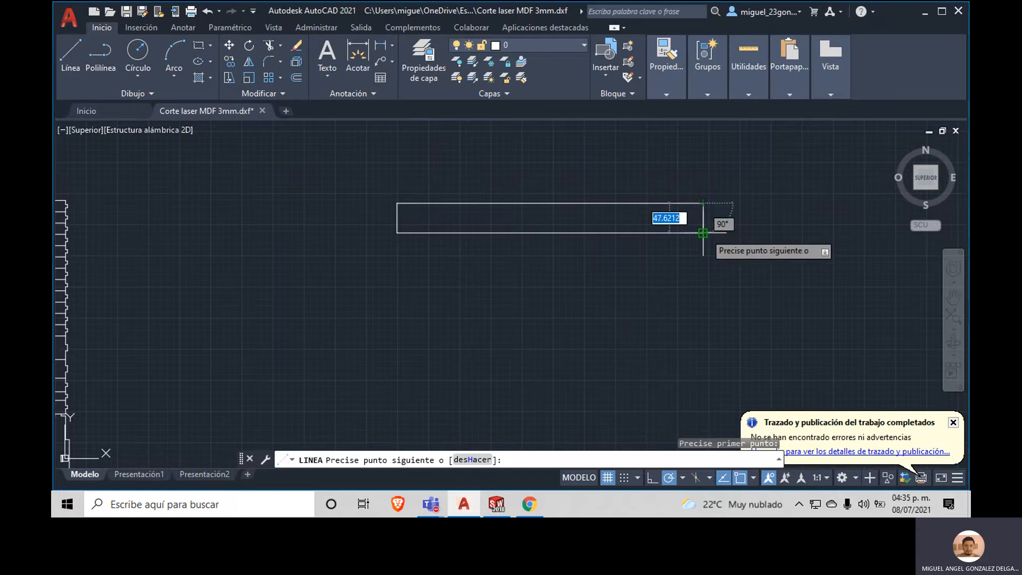
{"action": "key", "text": "Escape"}
Step: Change the color of the whole grouped set of laser-cut parts to magenta and clear the selection
{"action": "scroll", "coordinate": [420, 344], "scroll_direction": "down", "scroll_amount": 2}
{"action": "mouse_move", "coordinate": [420, 344]}
{"action": "middle_mouse_down"}
{"action": "mouse_move", "coordinate": [714, 261]}
{"action": "mouse_move", "coordinate": [757, 236]}
{"action": "middle_mouse_up"}
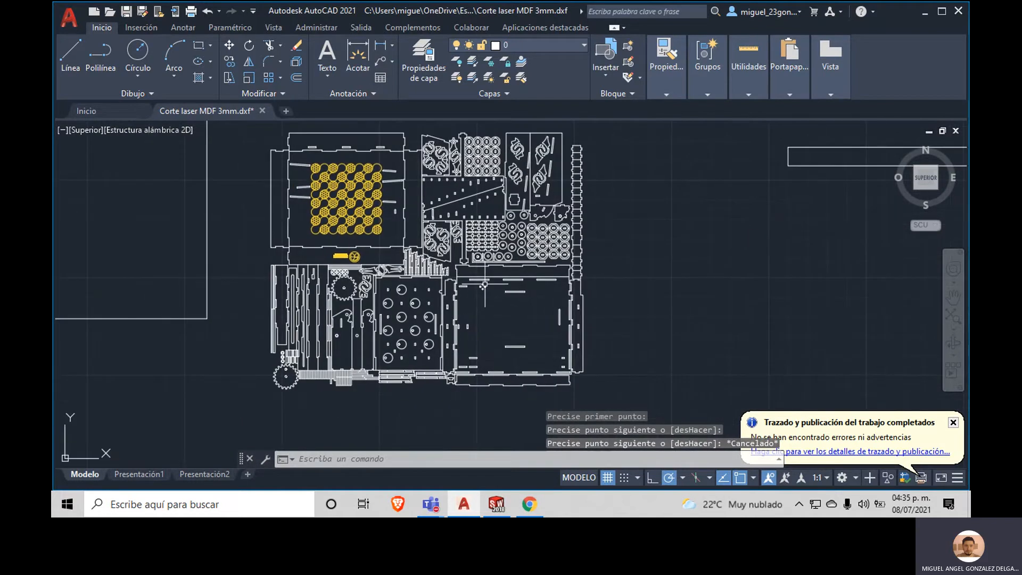
{"action": "key", "text": "Escape"}
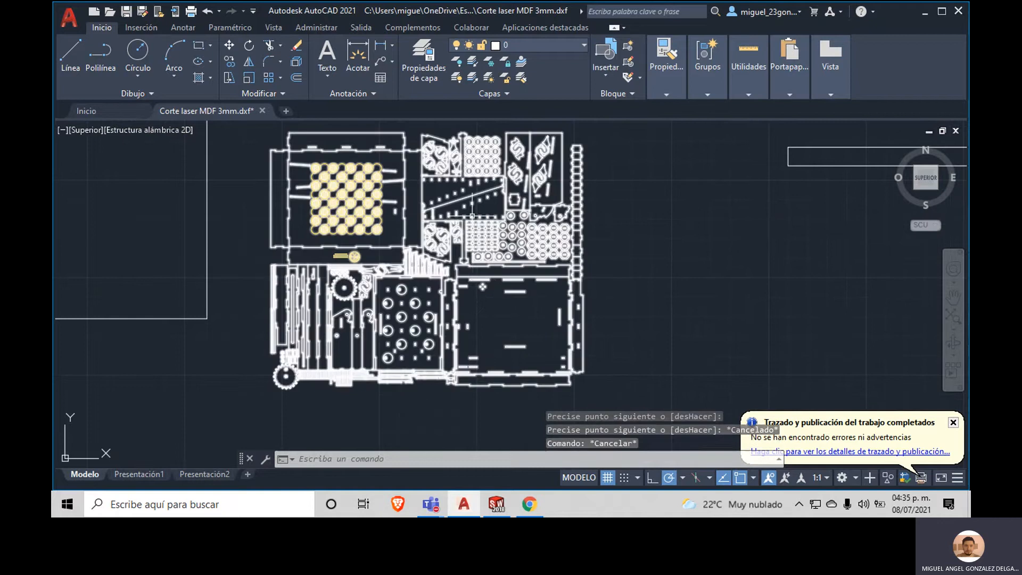
{"action": "left_click", "coordinate": [570, 146]}
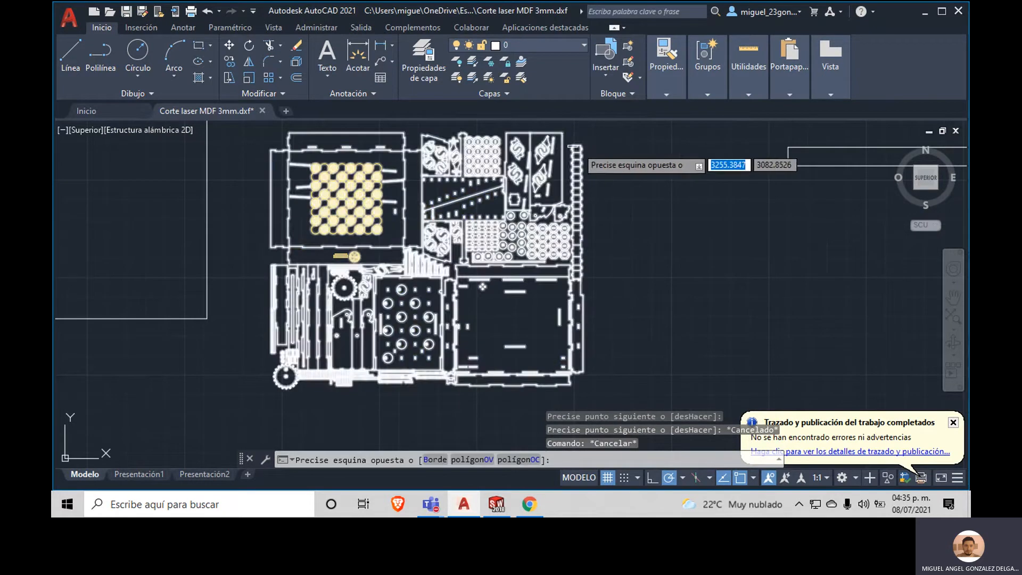
{"action": "left_click", "coordinate": [577, 148]}
{"action": "left_click", "coordinate": [657, 91]}
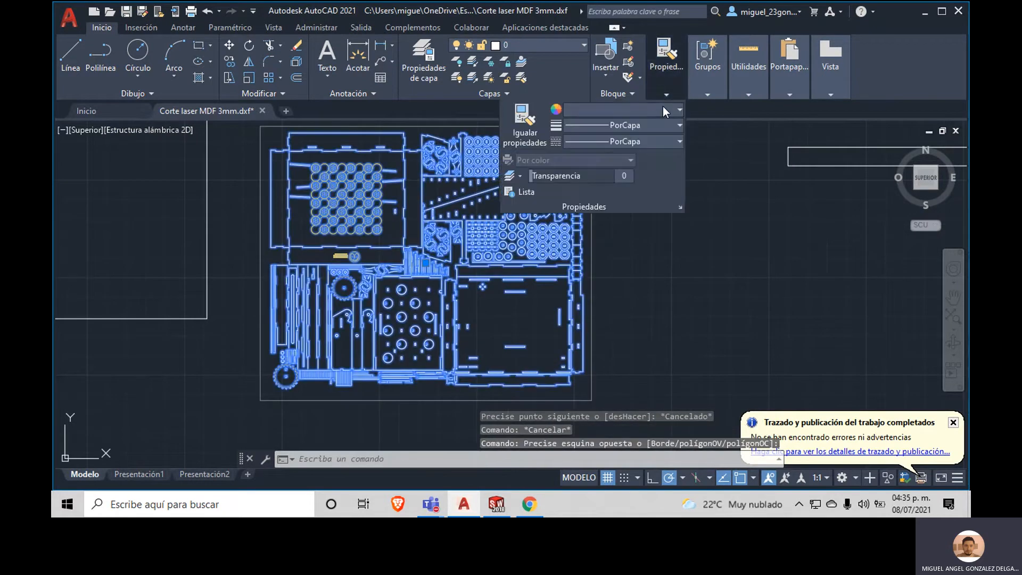
{"action": "left_click", "coordinate": [663, 109]}
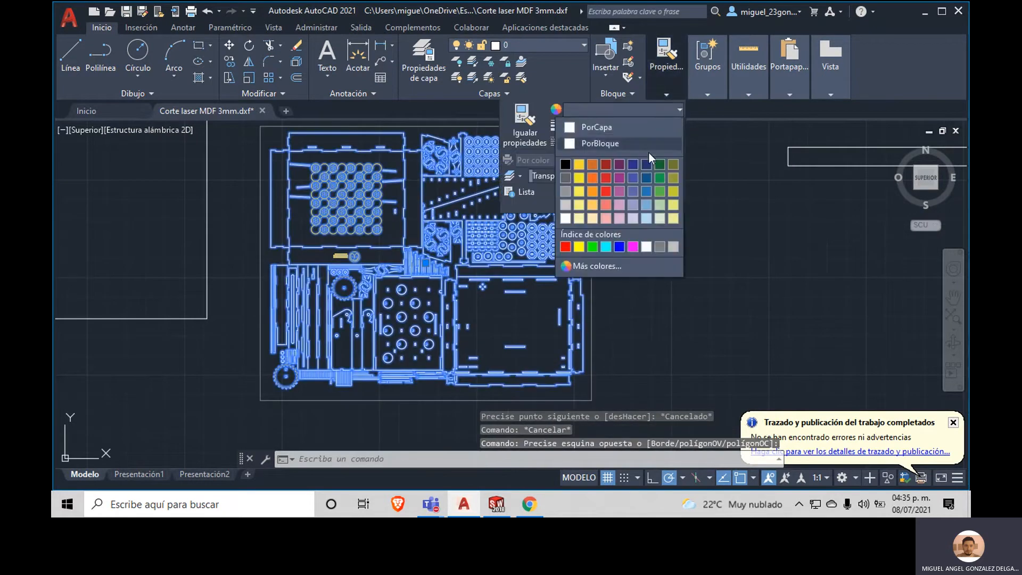
{"action": "left_click", "coordinate": [633, 247]}
{"action": "key", "text": "Escape"}
{"action": "key", "text": "Escape"}
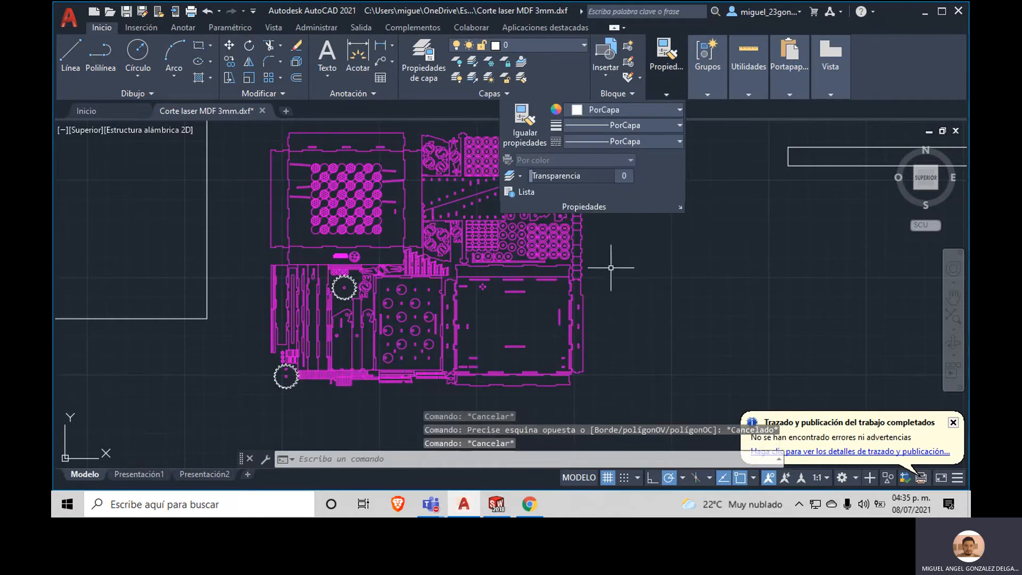
Step: Trace new lines over the upper edge and right-side tab of the panel above the hexagon-patterned circles, ending at the tab's lower inner corner
{"action": "left_click", "coordinate": [81, 46]}
{"action": "scroll", "coordinate": [329, 119], "scroll_direction": "down", "scroll_amount": 2}
{"action": "scroll", "coordinate": [341, 141], "scroll_direction": "up", "scroll_amount": 8}
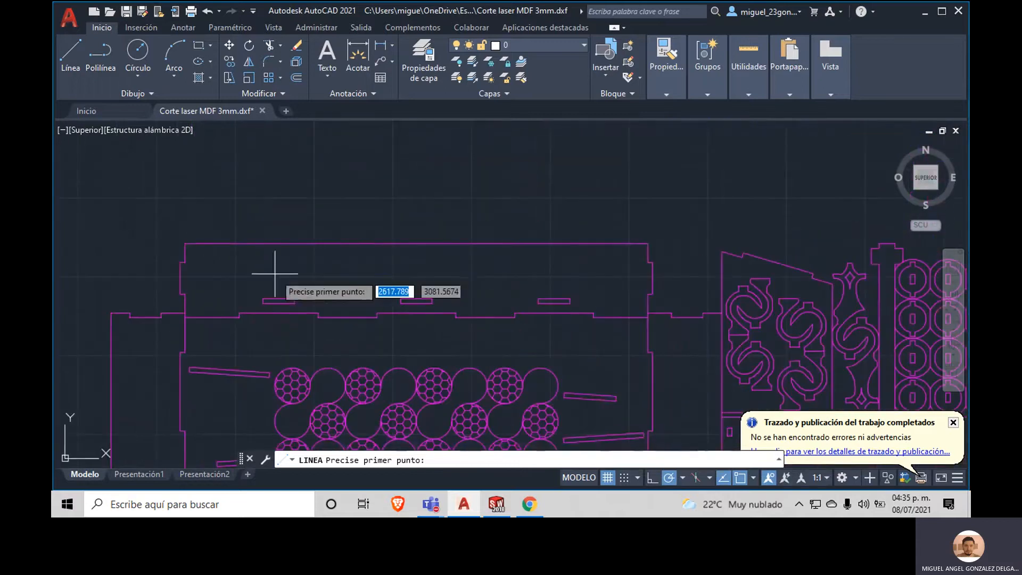
{"action": "left_click", "coordinate": [185, 244]}
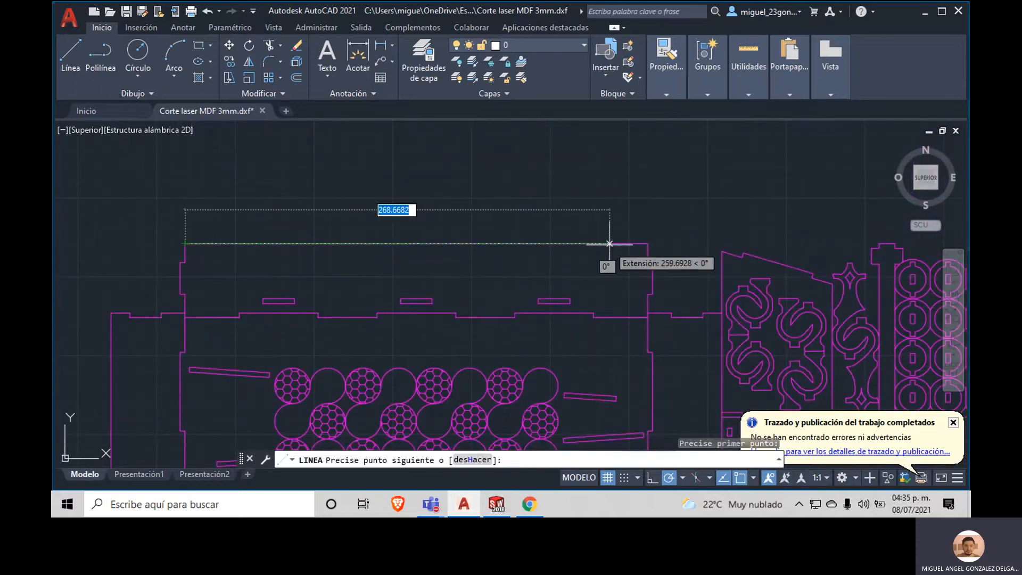
{"action": "left_click", "coordinate": [648, 244]}
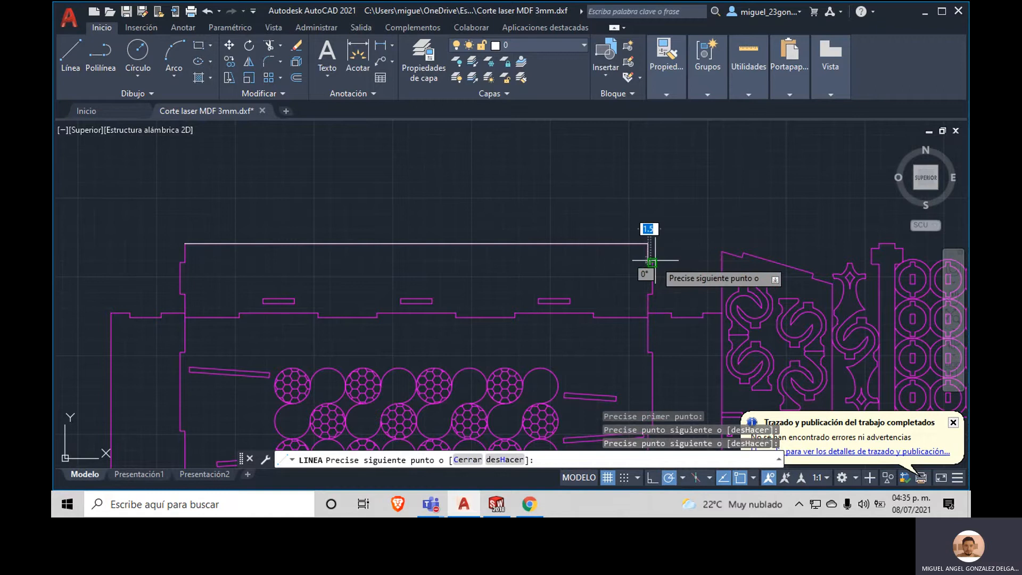
{"action": "left_click", "coordinate": [651, 262]}
{"action": "left_click", "coordinate": [652, 292]}
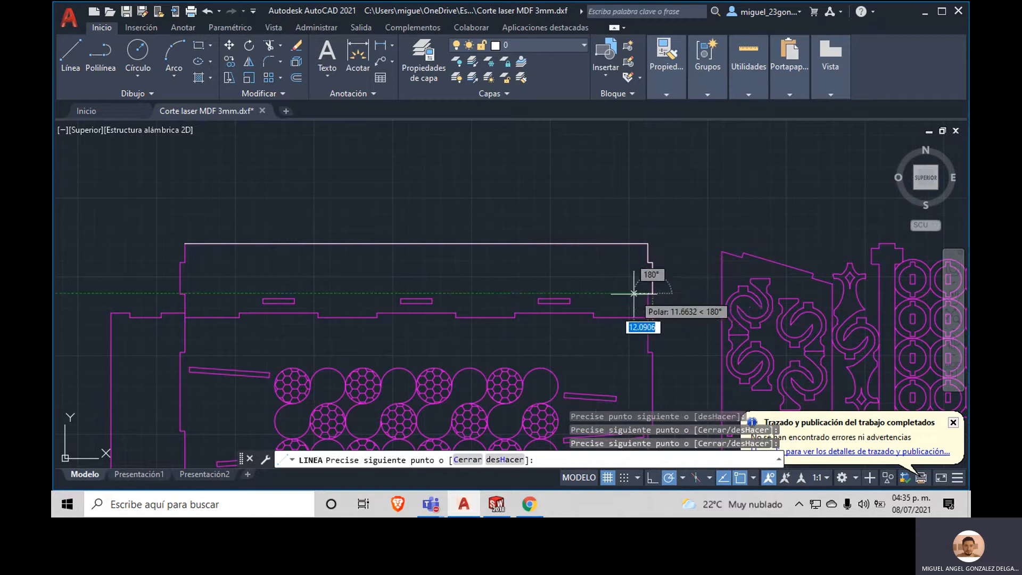
{"action": "left_click", "coordinate": [648, 293]}
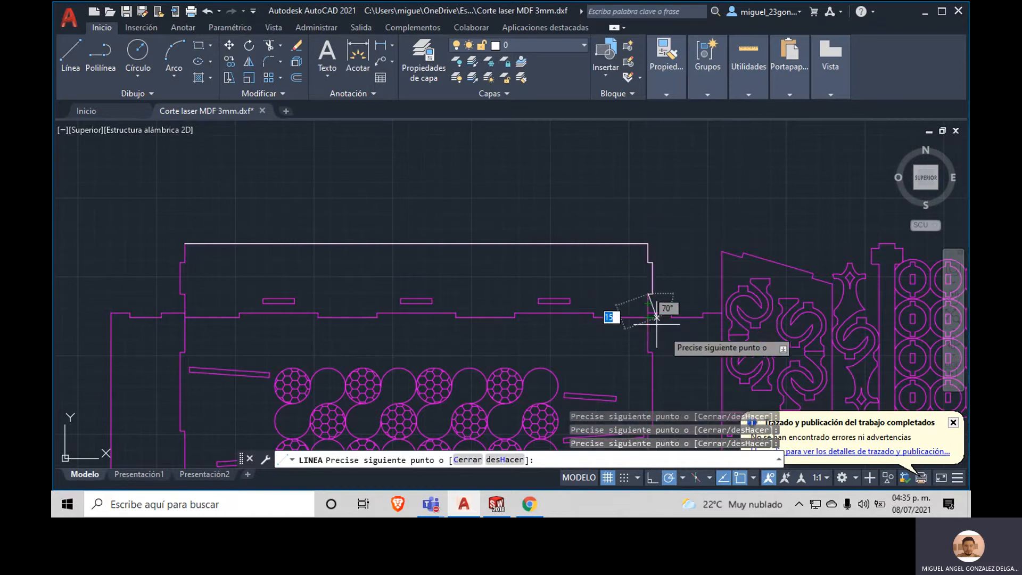
{"action": "scroll", "coordinate": [648, 318], "scroll_direction": "down", "scroll_amount": 5}
{"action": "scroll", "coordinate": [637, 318], "scroll_direction": "up", "scroll_amount": 5}
{"action": "scroll", "coordinate": [638, 319], "scroll_direction": "up", "scroll_amount": 6}
{"action": "middle_click_drag", "start_coordinate": [189, 169], "coordinate": [728, 406]}
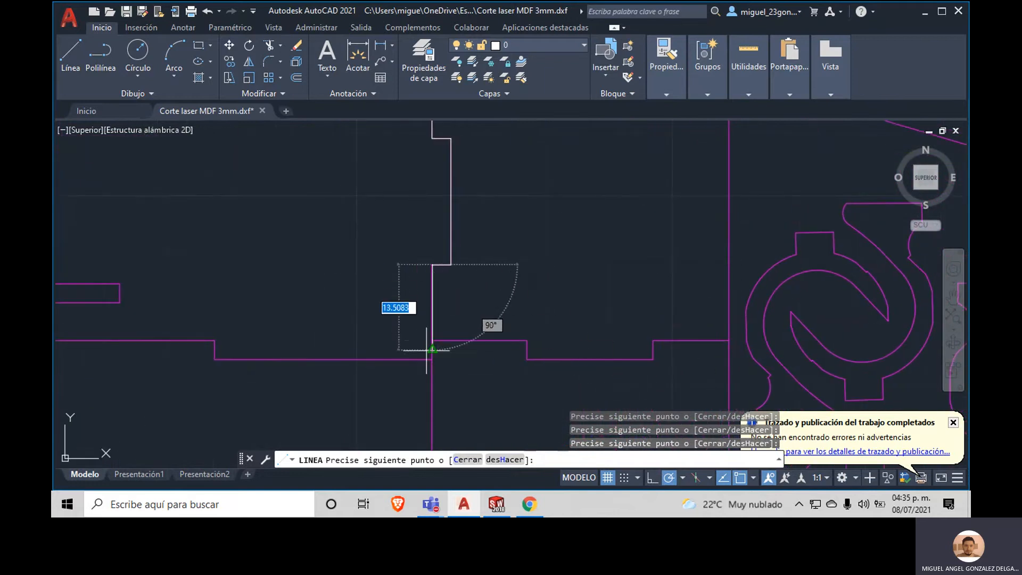
{"action": "scroll", "coordinate": [443, 299], "scroll_direction": "up", "scroll_amount": 3}
{"action": "key", "text": "Escape"}
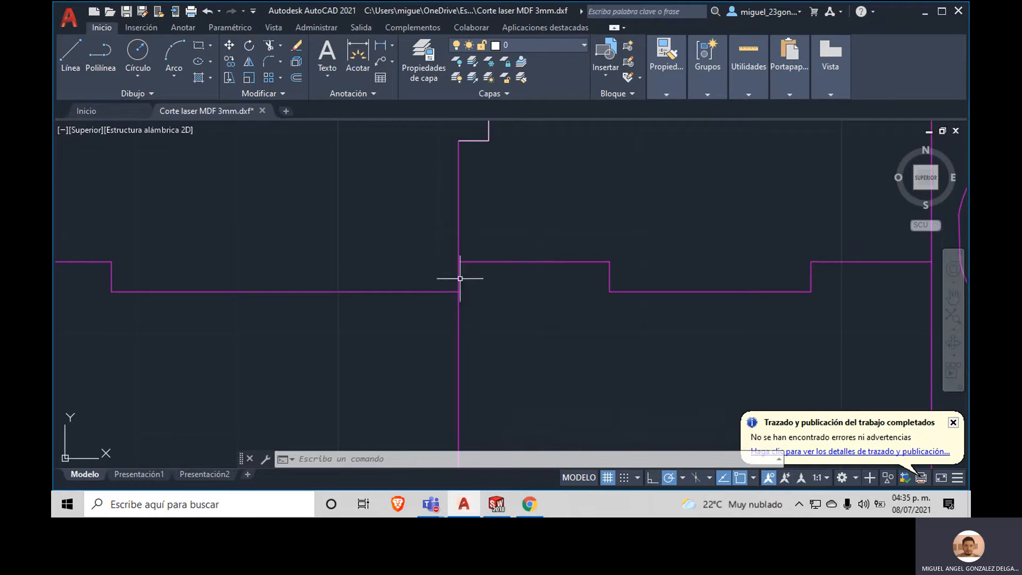
Step: Continue the traced outline from the tab's inner corner down to the notched joint and along its lower edge to the next notch on the left
{"action": "left_click", "coordinate": [70, 56]}
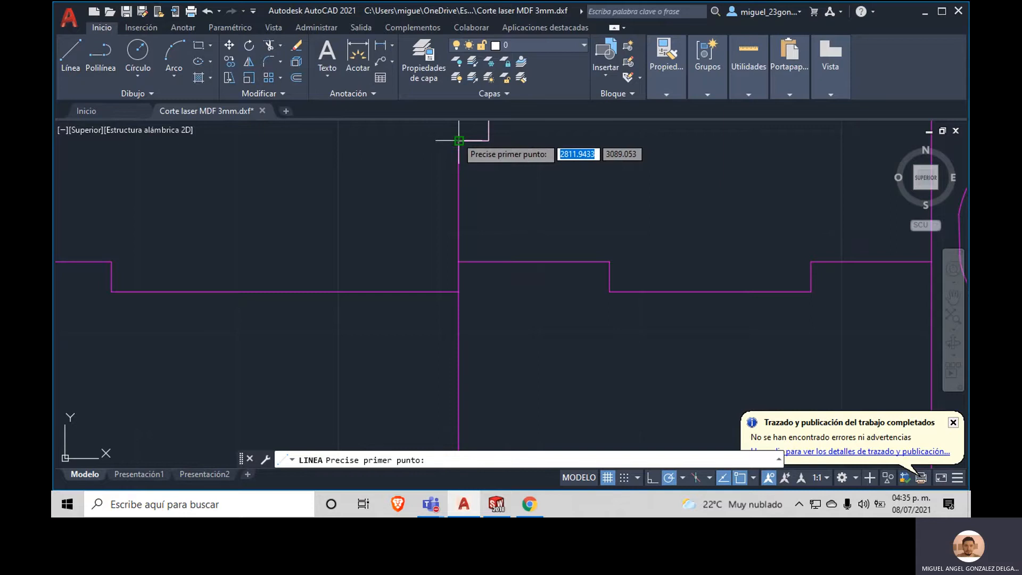
{"action": "left_click", "coordinate": [454, 137]}
{"action": "left_click", "coordinate": [459, 291]}
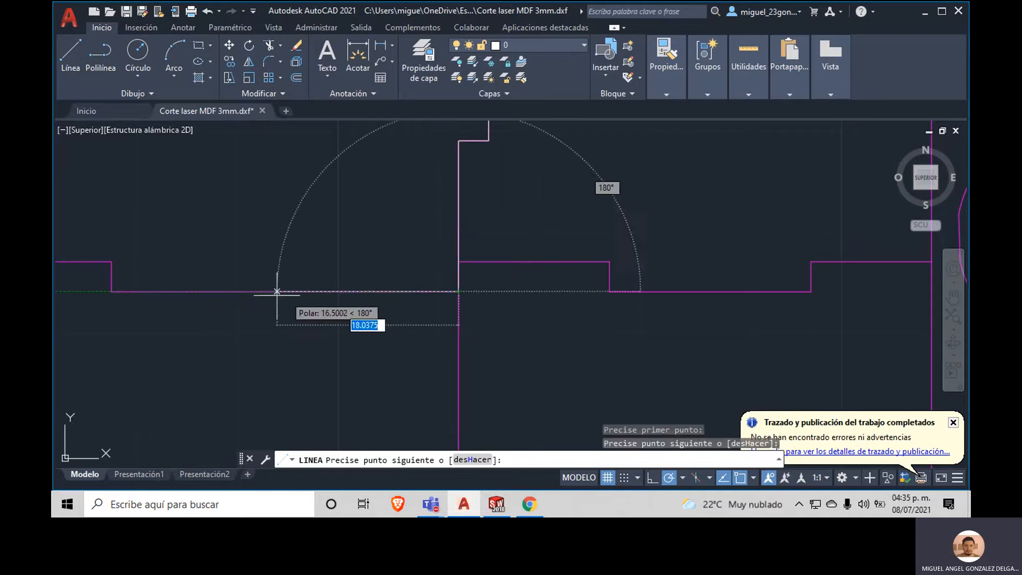
{"action": "left_click", "coordinate": [112, 292]}
{"action": "key", "text": "Escape"}
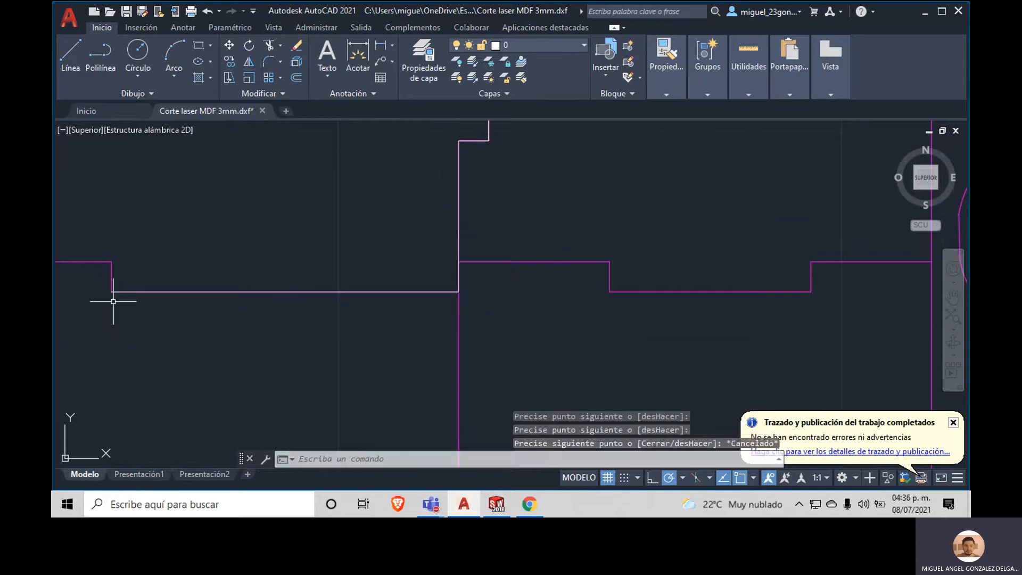
Step: Trace new lines over the notched edge to the right of the joint, ending at the far lower corner of its notch
{"action": "left_click", "coordinate": [71, 56]}
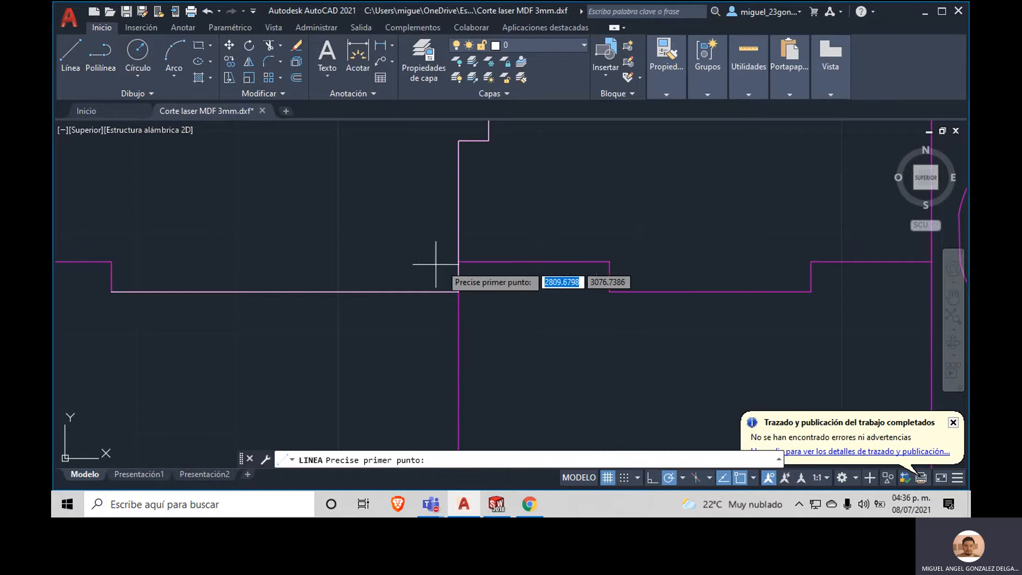
{"action": "left_click", "coordinate": [488, 262]}
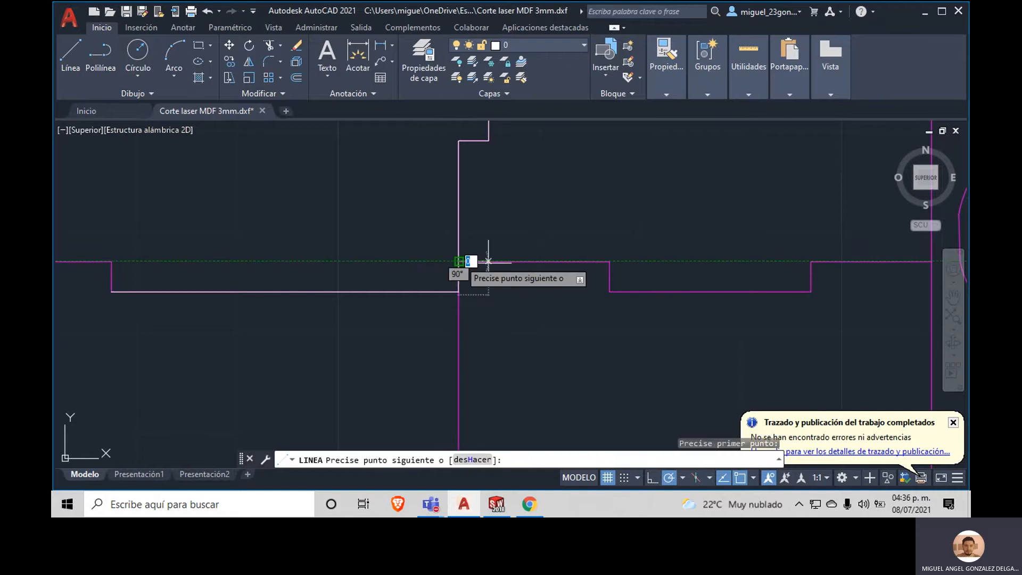
{"action": "left_click", "coordinate": [610, 261]}
{"action": "left_click", "coordinate": [610, 291]}
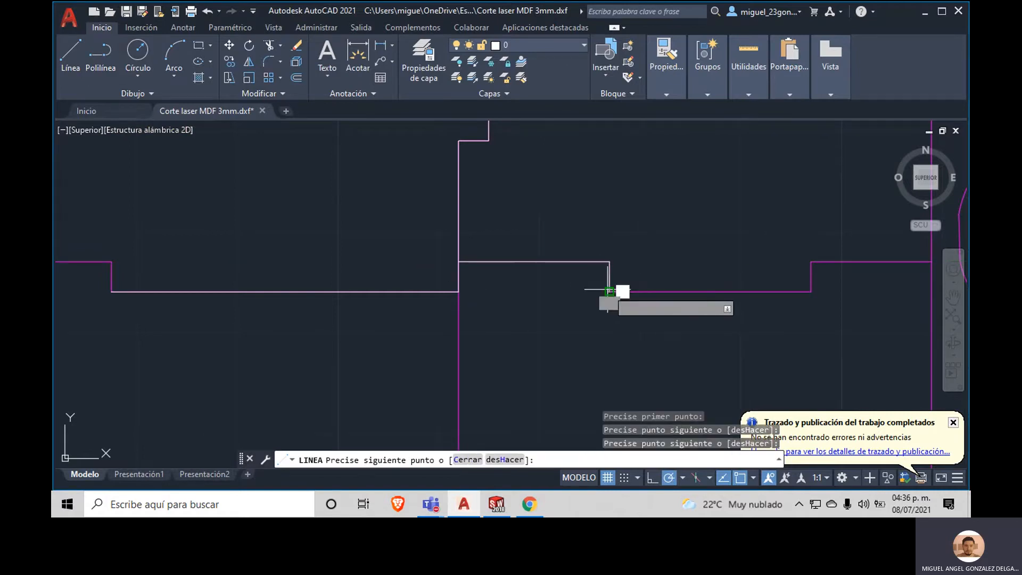
{"action": "left_click", "coordinate": [811, 292]}
{"action": "key", "text": "Escape"}
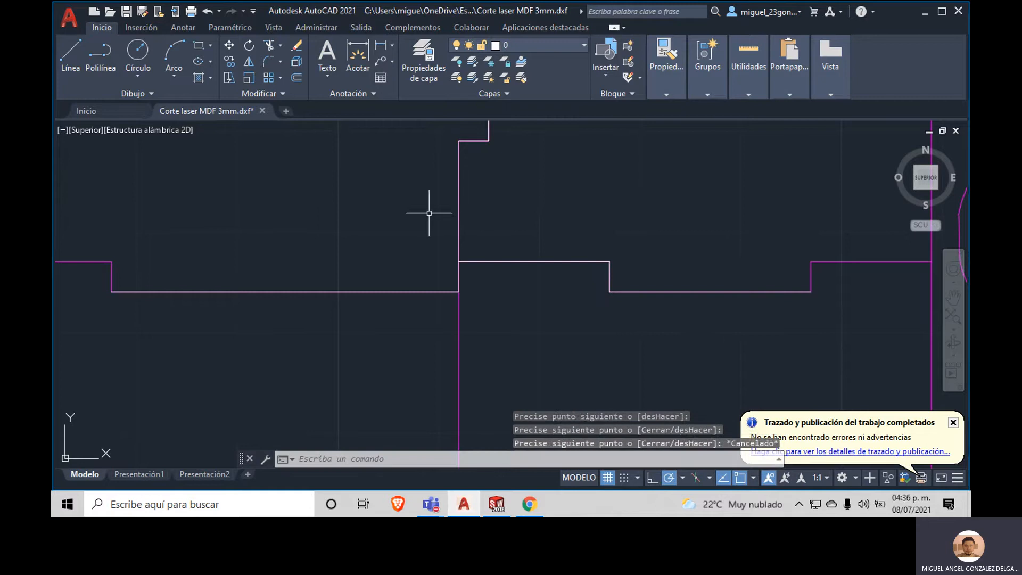
Step: Trace a vertical line from the joint's lower corner down along the side edge of the panel with the hexagon-patterned circles
{"action": "left_click", "coordinate": [71, 53]}
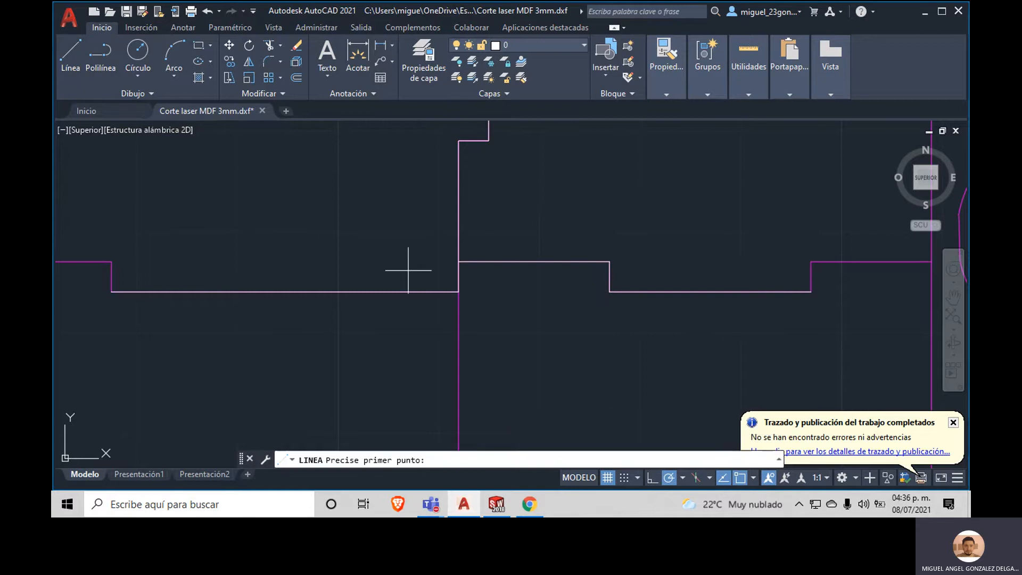
{"action": "left_click", "coordinate": [459, 291]}
{"action": "left_click", "coordinate": [458, 441]}
{"action": "key", "text": "Escape"}
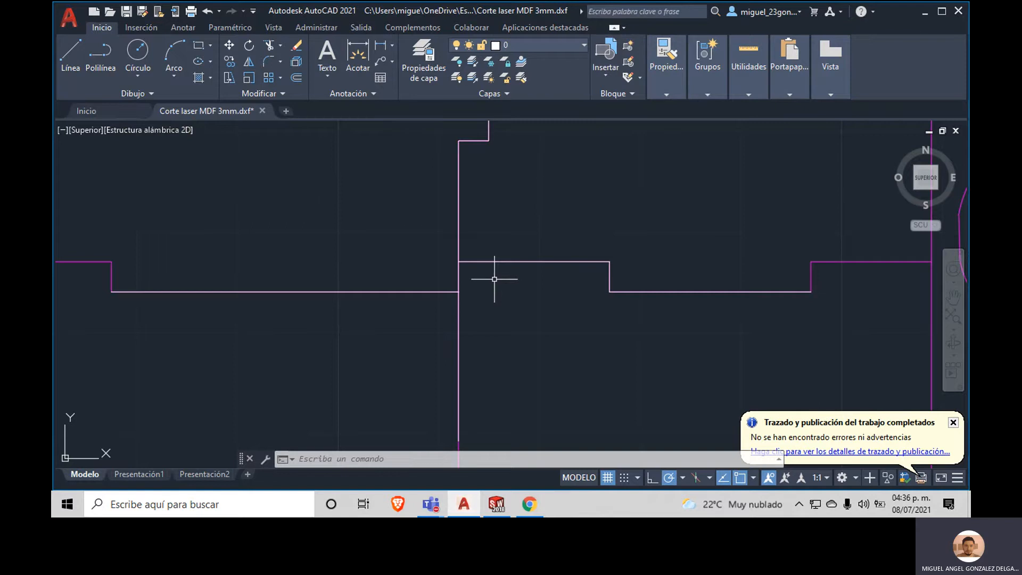
Step: Delete the whole magenta group of laser-cut parts, leaving only the retraced lines
{"action": "scroll", "coordinate": [562, 278], "scroll_direction": "down", "scroll_amount": 4}
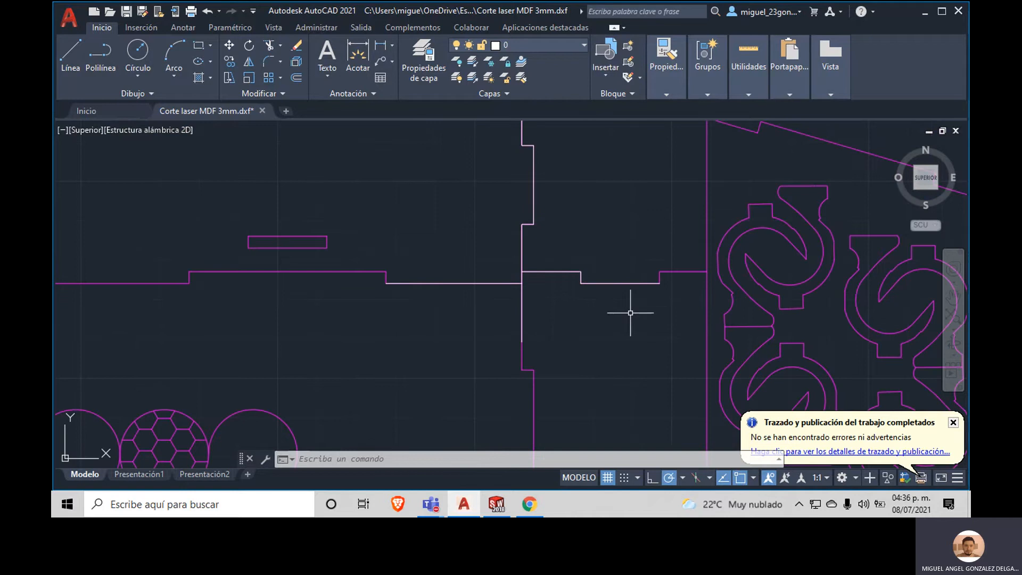
{"action": "middle_click_drag", "start_coordinate": [634, 326], "coordinate": [534, 346]}
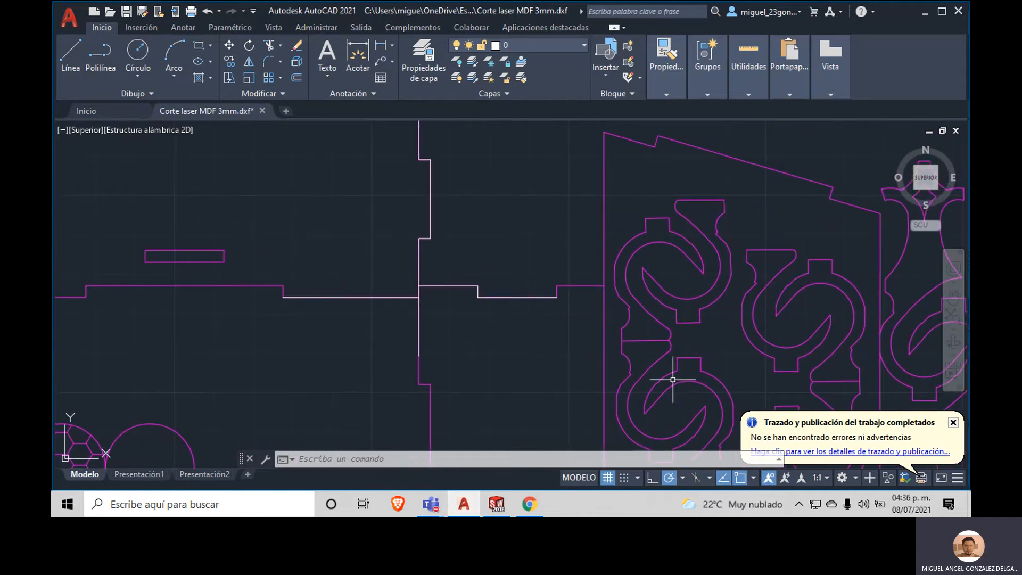
{"action": "scroll", "coordinate": [504, 336], "scroll_direction": "down", "scroll_amount": 2}
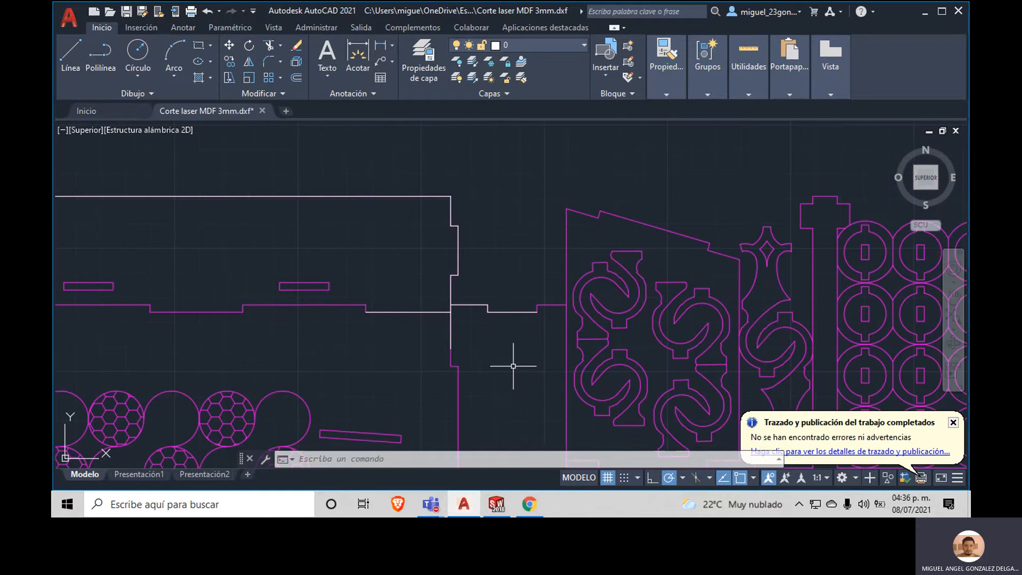
{"action": "middle_click_drag", "start_coordinate": [532, 352], "coordinate": [571, 487]}
{"action": "scroll", "coordinate": [586, 341], "scroll_direction": "down", "scroll_amount": 3}
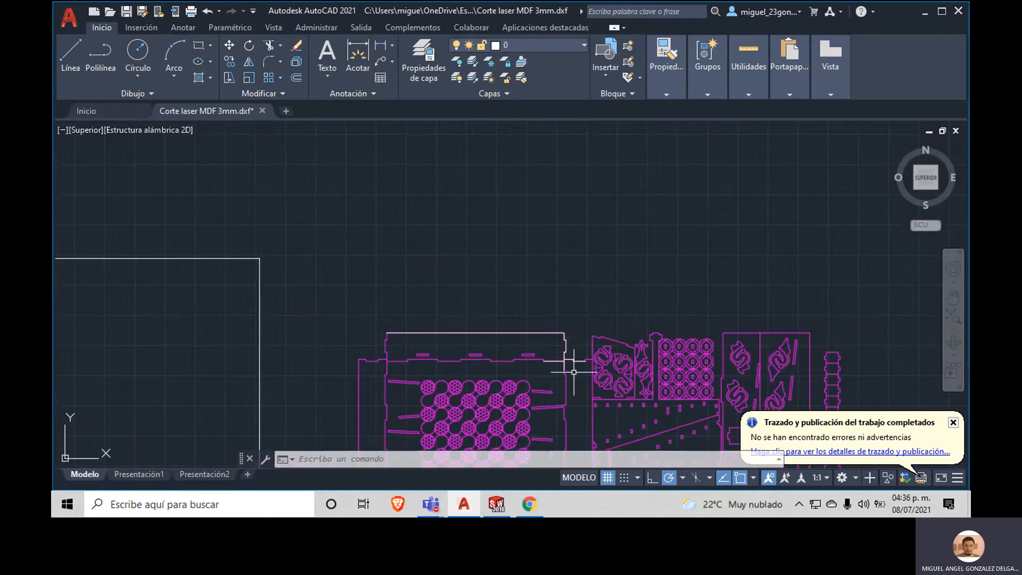
{"action": "middle_click_drag", "start_coordinate": [505, 385], "coordinate": [482, 293]}
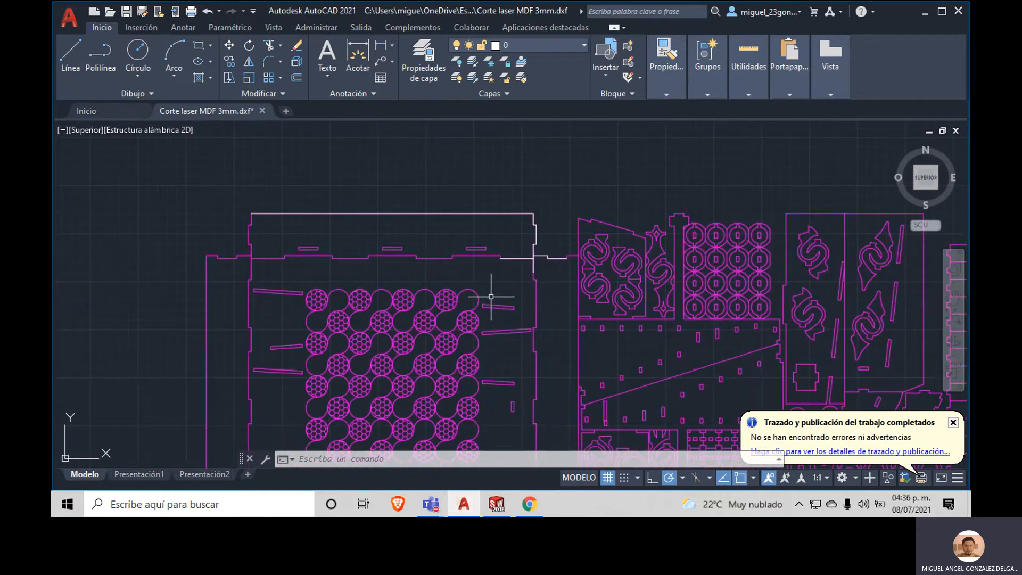
{"action": "key", "text": "ctrl+a"}
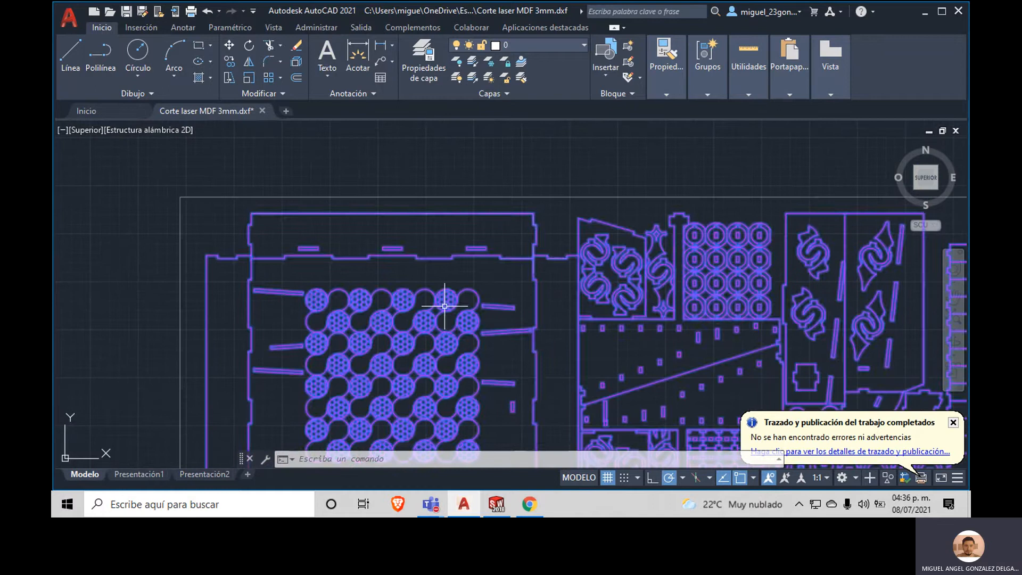
{"action": "key", "text": "Delete"}
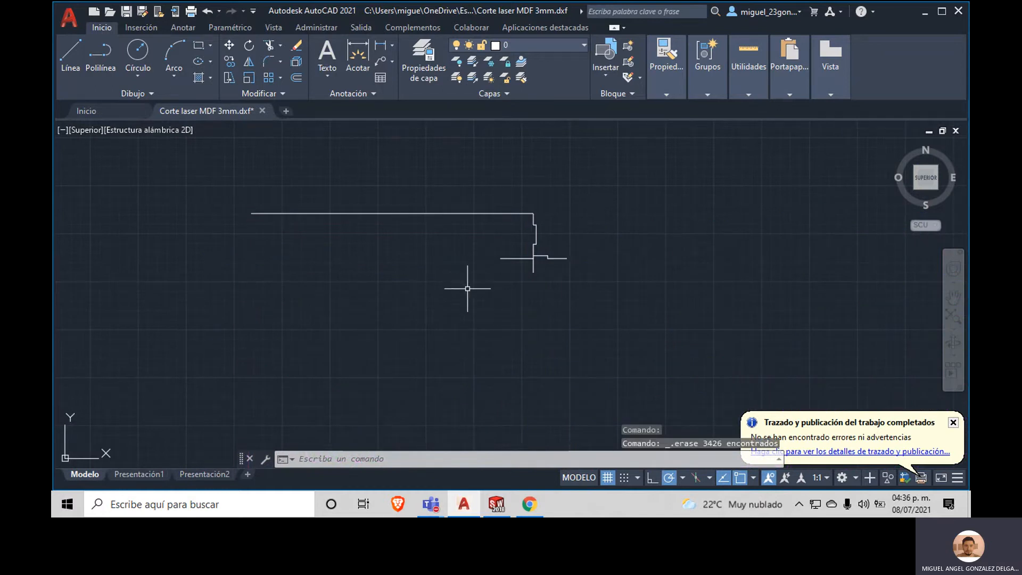
Step: Undo the deletion of the magenta group and clear the selection
{"action": "key", "text": "ctrl+z"}
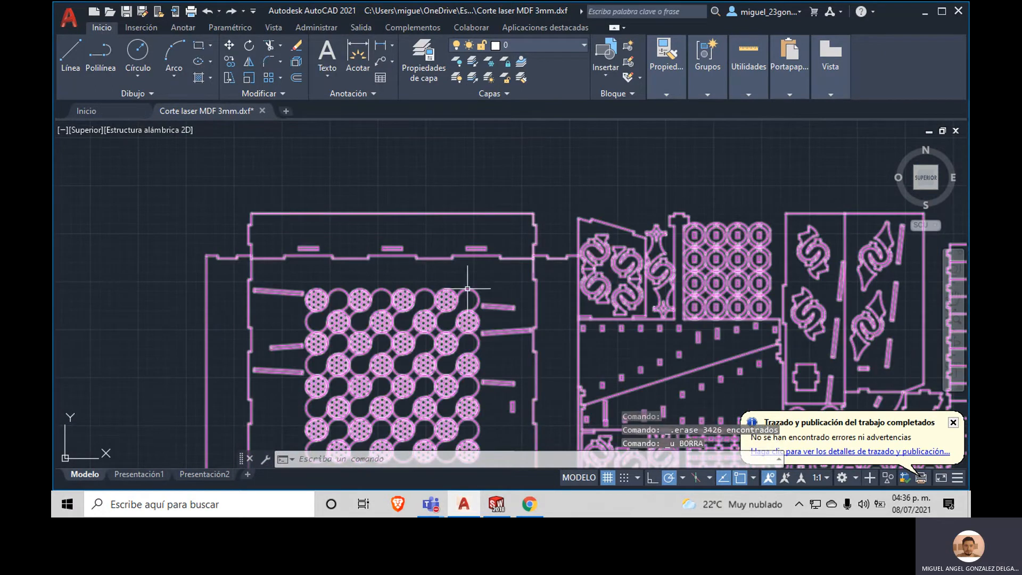
{"action": "key", "text": "Escape"}
{"action": "key", "text": "Escape"}
{"action": "key", "text": "Escape"}
{"action": "scroll", "coordinate": [566, 251], "scroll_direction": "up", "scroll_amount": 5}
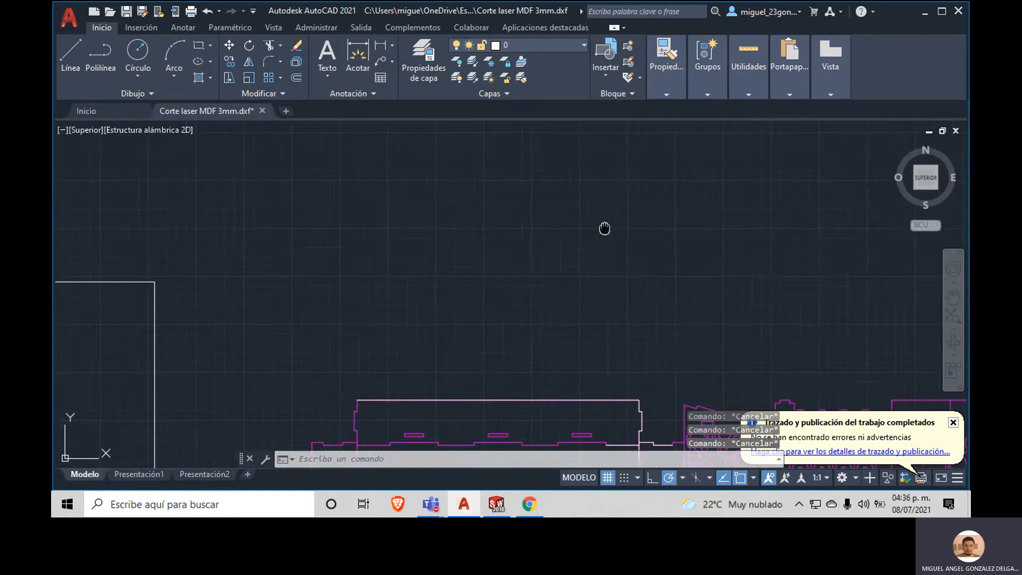
{"action": "left_click", "coordinate": [69, 57]}
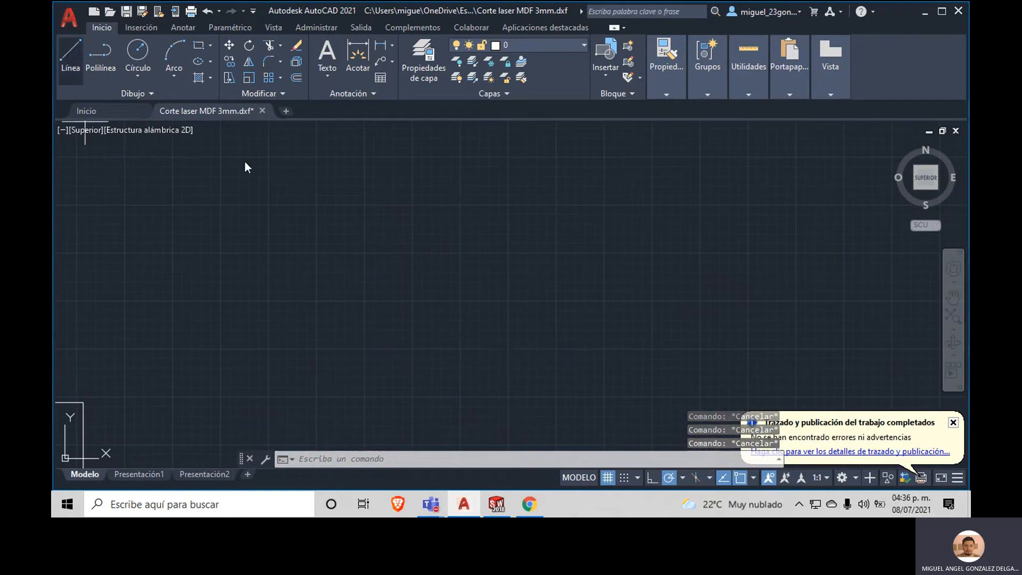
{"action": "left_click", "coordinate": [349, 158]}
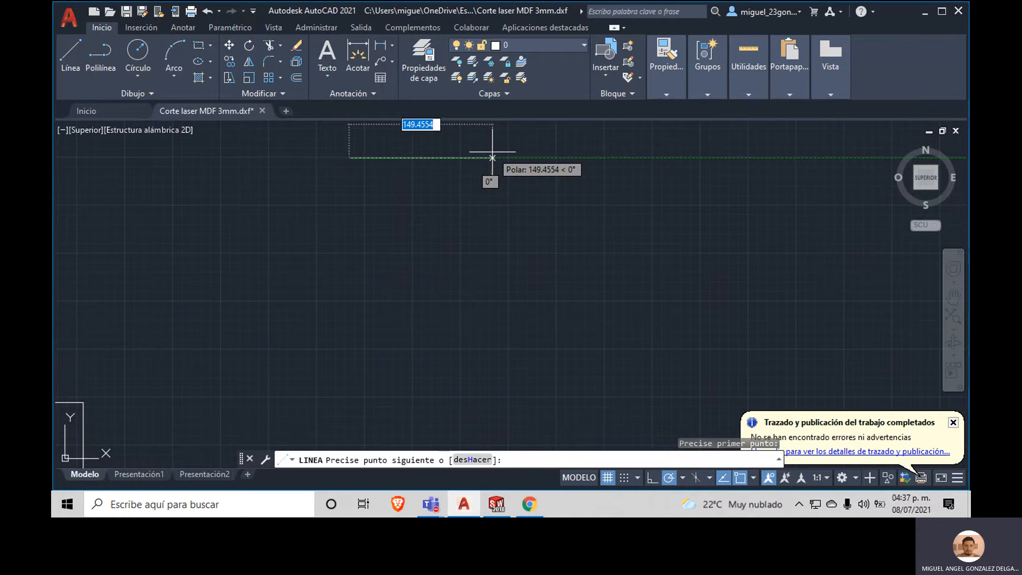
{"action": "key", "text": "Escape"}
{"action": "key", "text": "Escape"}
{"action": "key", "text": "Escape"}
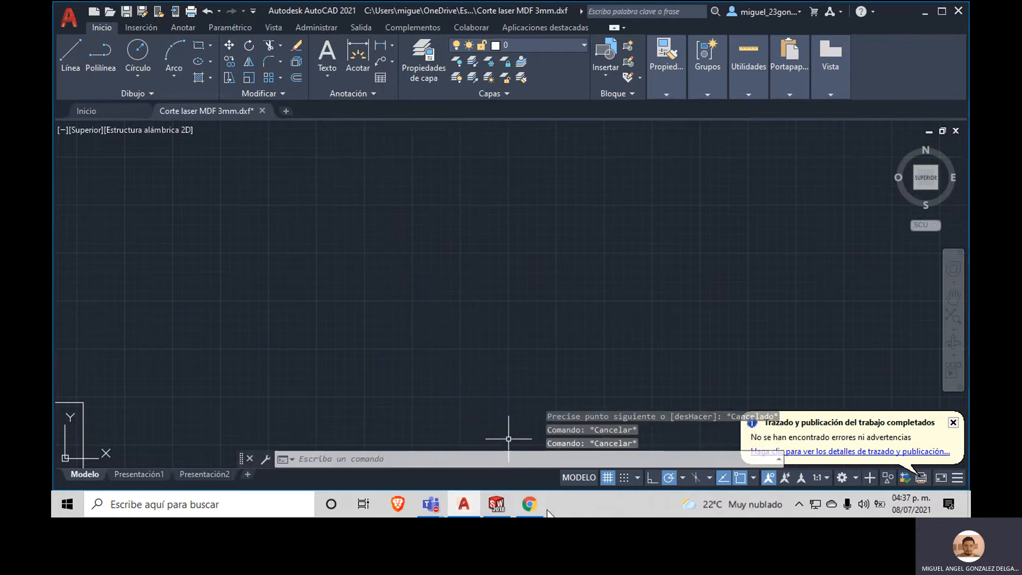
Step: Switch to Chrome, load instagram.com in a new tab and open the signed-in account's own profile
{"action": "left_click", "coordinate": [539, 508]}
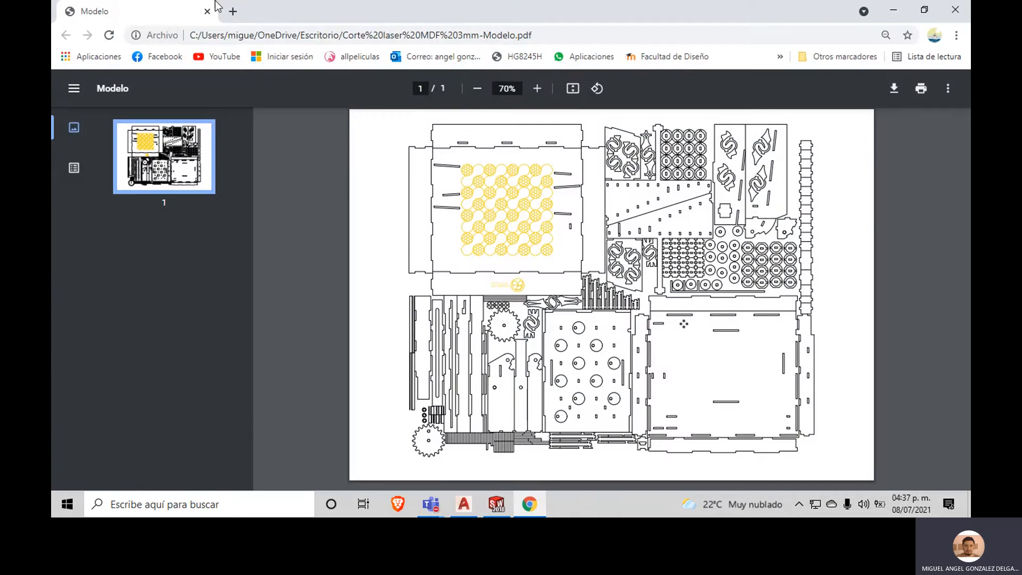
{"action": "left_click", "coordinate": [231, 11]}
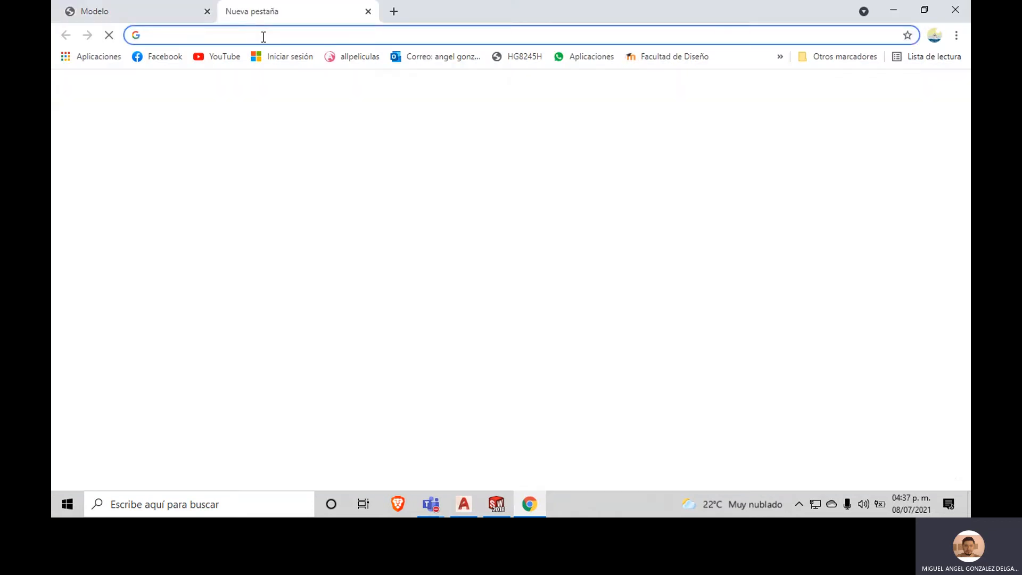
{"action": "left_click", "coordinate": [263, 35]}
{"action": "type", "text": "inst"}
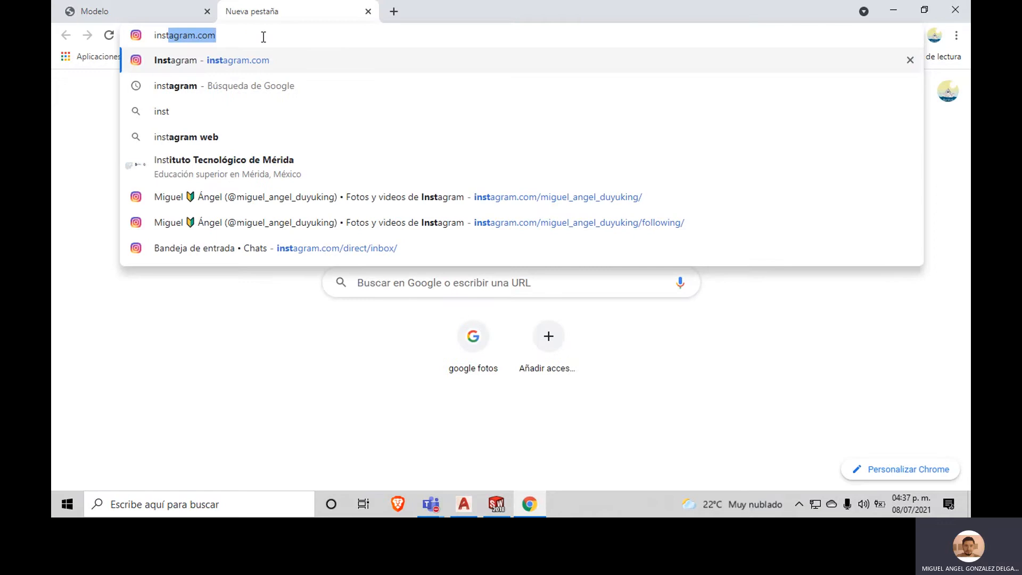
{"action": "key", "text": "Return"}
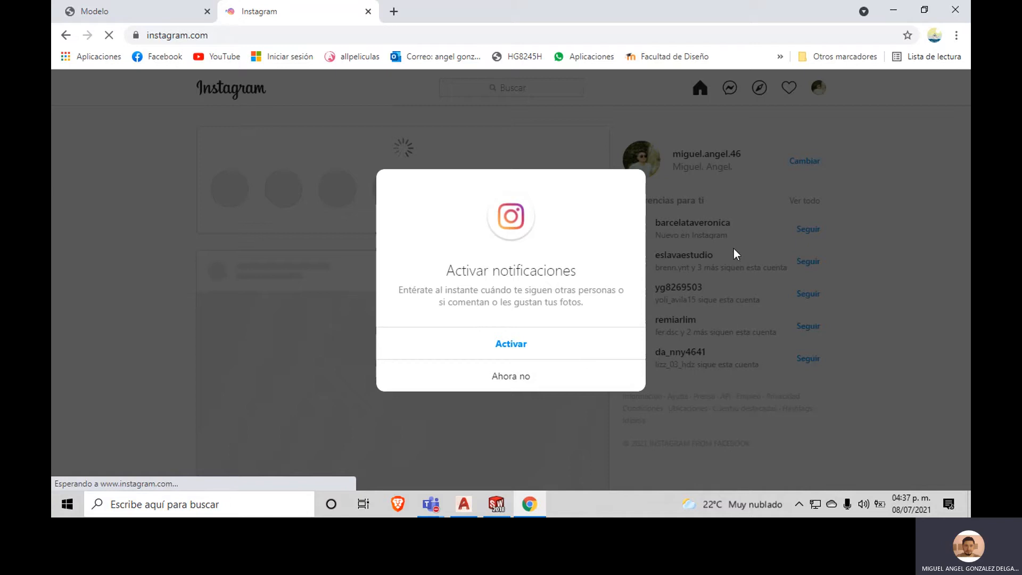
{"action": "left_click", "coordinate": [735, 254]}
{"action": "left_click", "coordinate": [813, 87]}
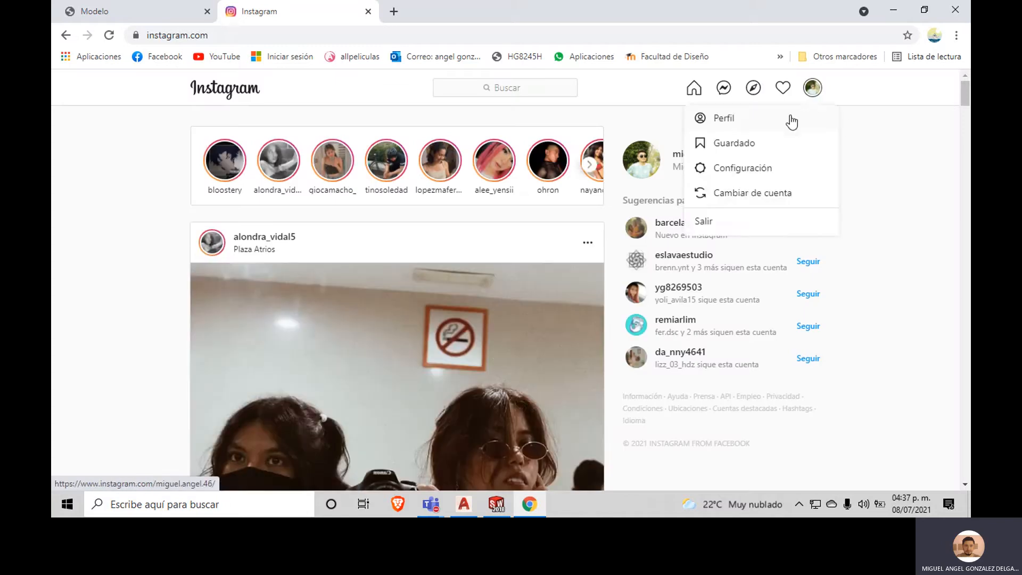
{"action": "left_click", "coordinate": [743, 120]}
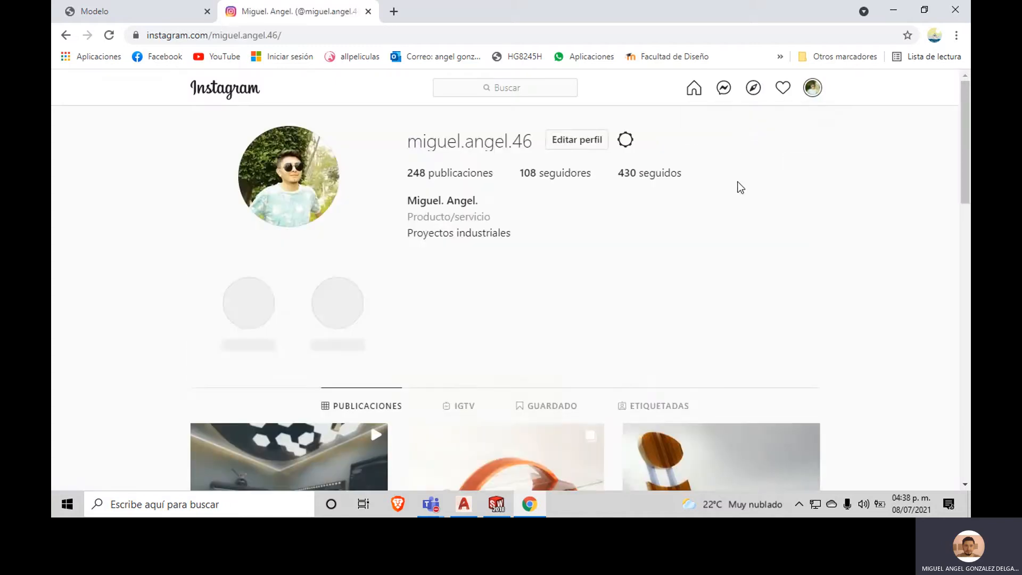
Step: Look through the profile's posts for the laser-cutting plans captioned "Planos Corte laser 3mm" and open that post
{"action": "scroll", "coordinate": [604, 280], "scroll_direction": "down", "scroll_amount": 15}
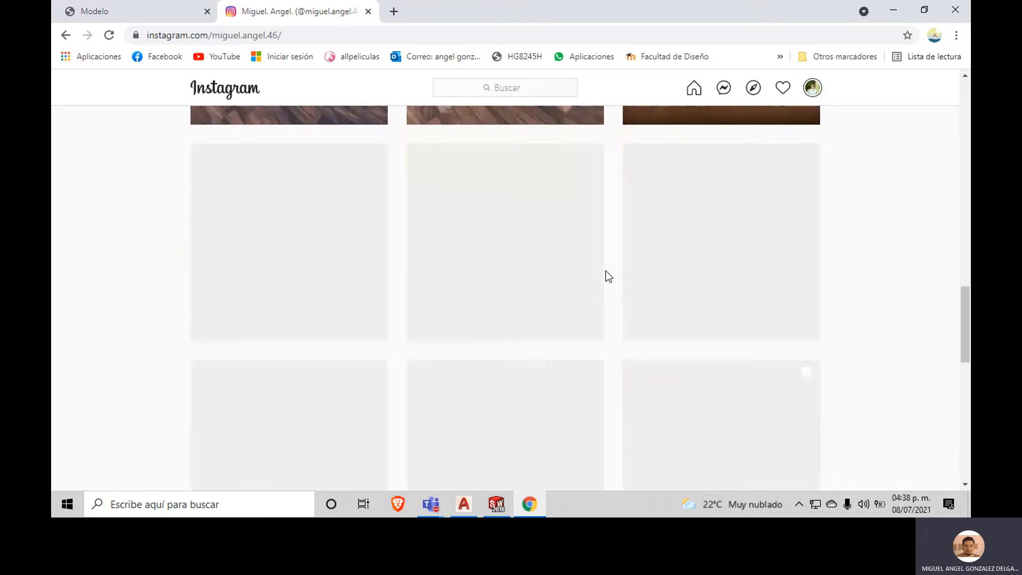
{"action": "scroll", "coordinate": [605, 282], "scroll_direction": "down", "scroll_amount": 8}
{"action": "scroll", "coordinate": [602, 288], "scroll_direction": "down", "scroll_amount": 12}
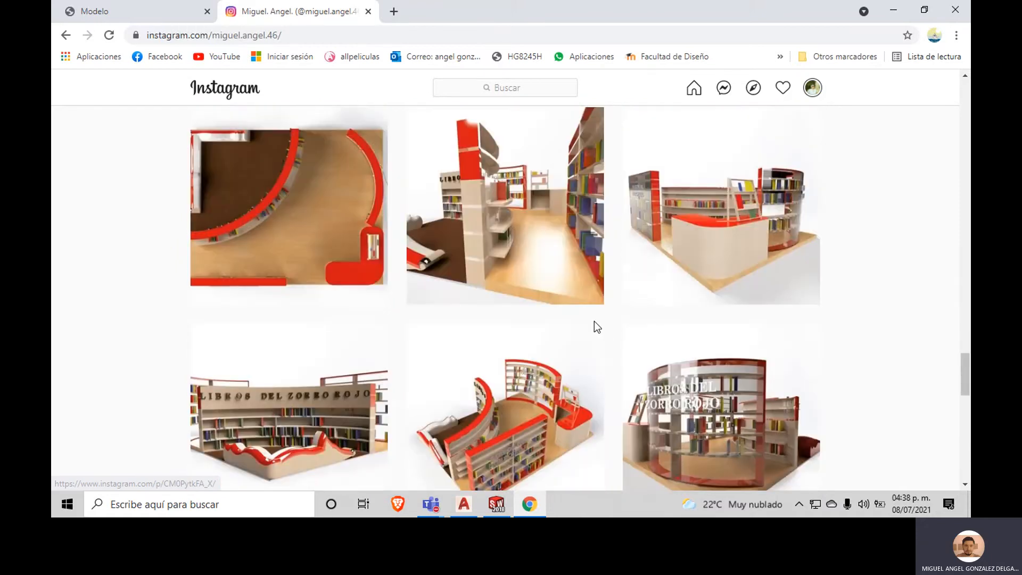
{"action": "scroll", "coordinate": [594, 322], "scroll_direction": "down", "scroll_amount": 12}
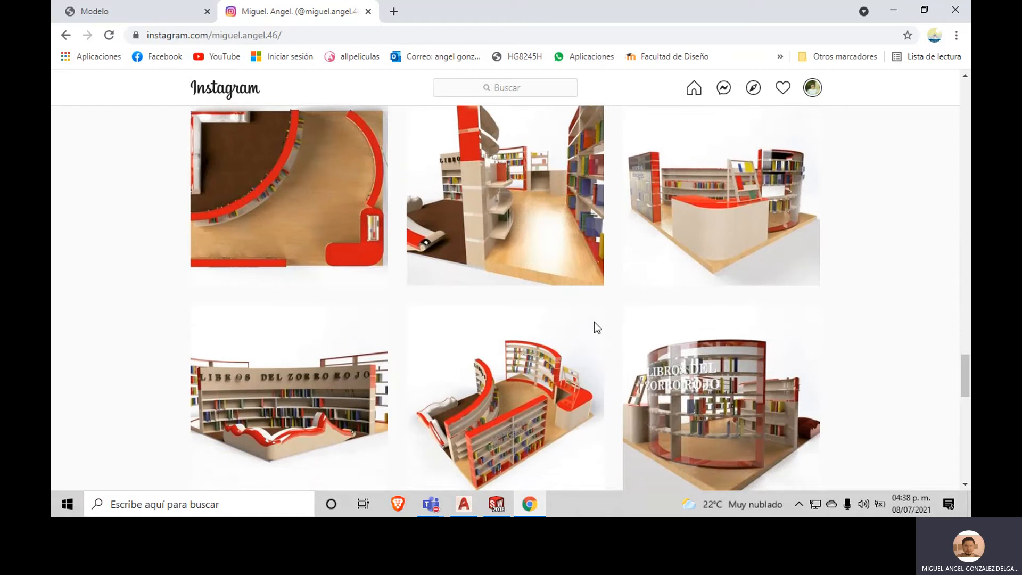
{"action": "scroll", "coordinate": [594, 320], "scroll_direction": "down", "scroll_amount": 12}
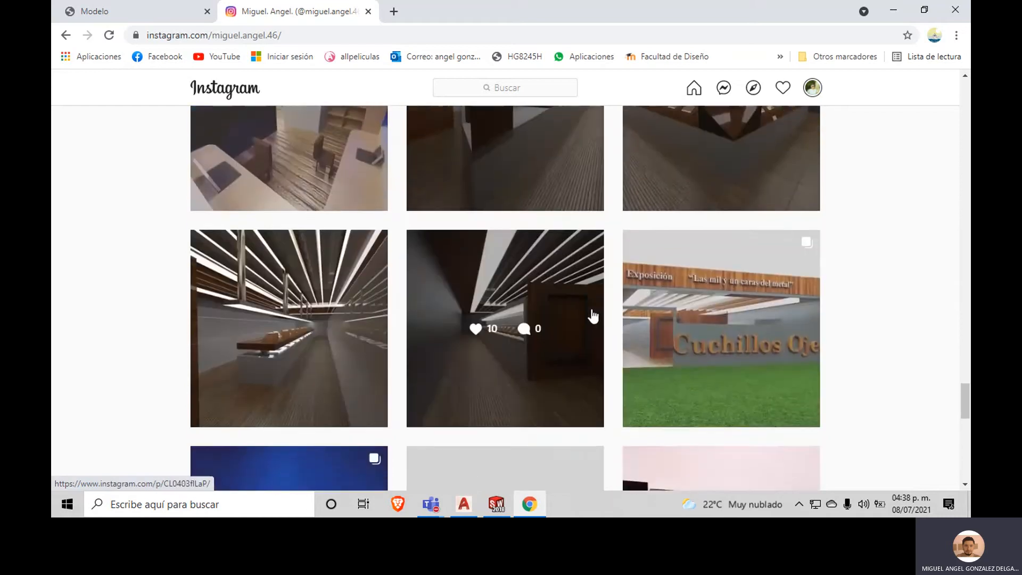
{"action": "scroll", "coordinate": [582, 336], "scroll_direction": "down", "scroll_amount": 12}
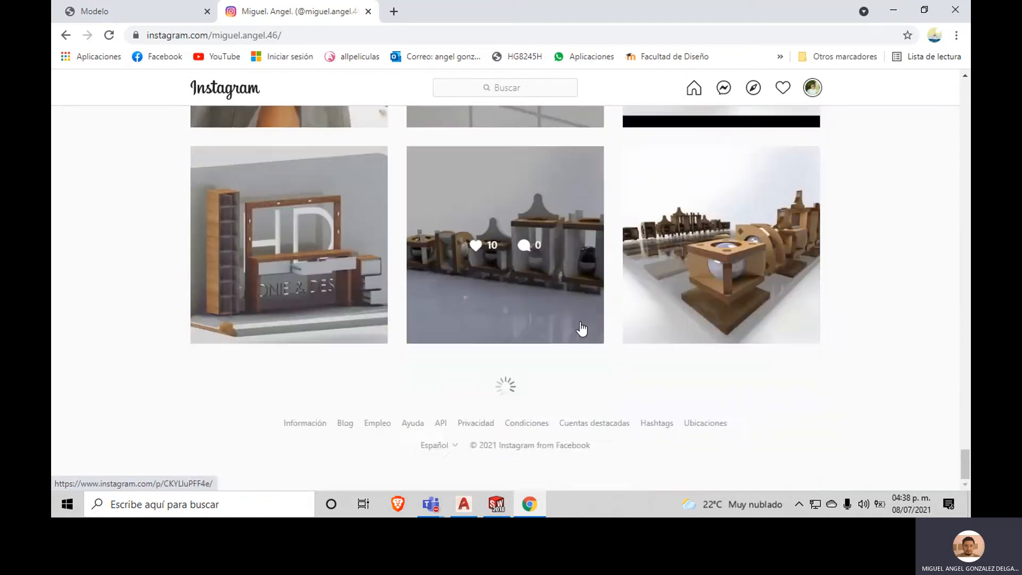
{"action": "scroll", "coordinate": [576, 283], "scroll_direction": "down", "scroll_amount": 10}
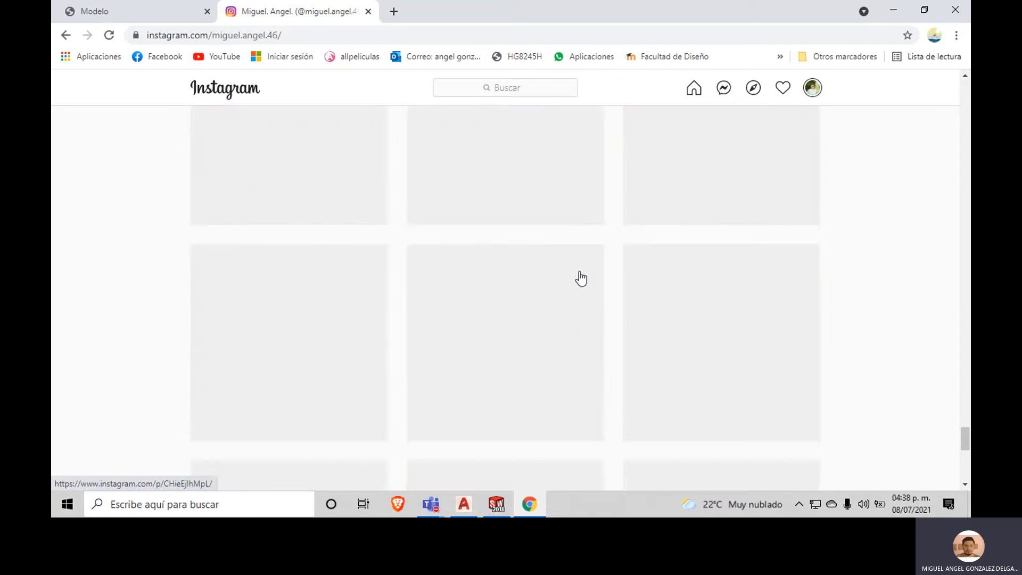
{"action": "scroll", "coordinate": [501, 258], "scroll_direction": "down", "scroll_amount": 10}
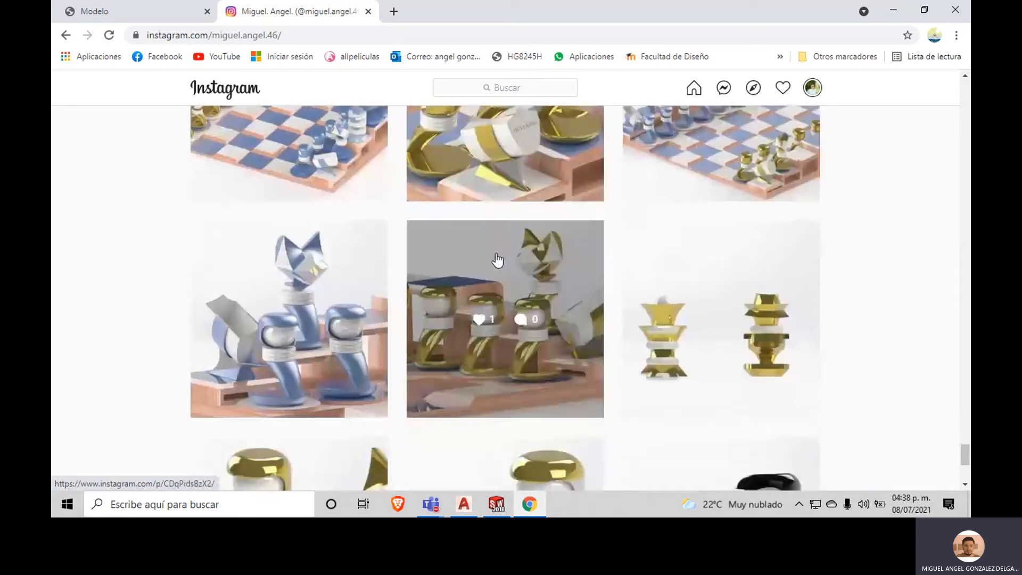
{"action": "scroll", "coordinate": [512, 256], "scroll_direction": "down", "scroll_amount": 8}
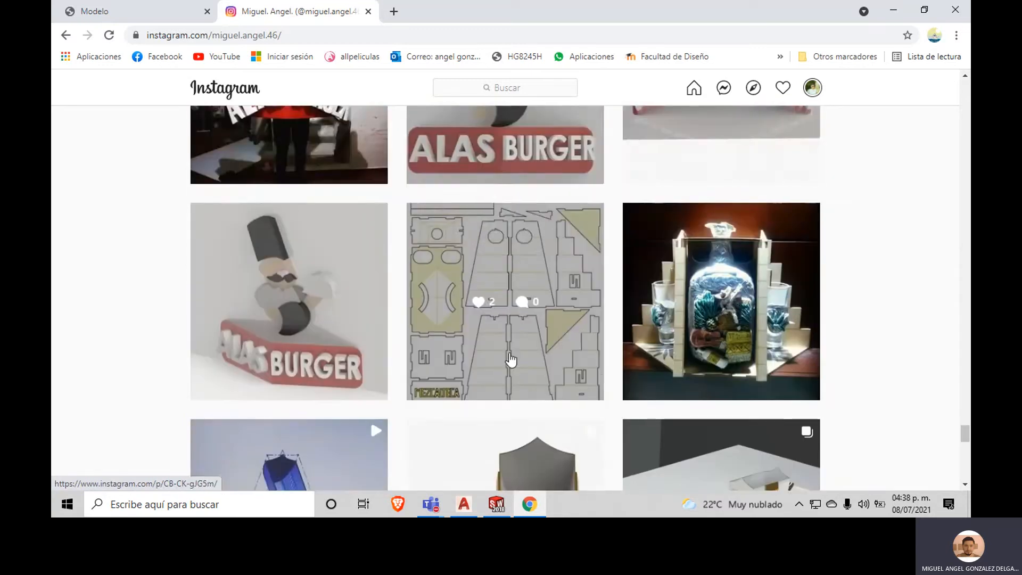
{"action": "left_click", "coordinate": [510, 355]}
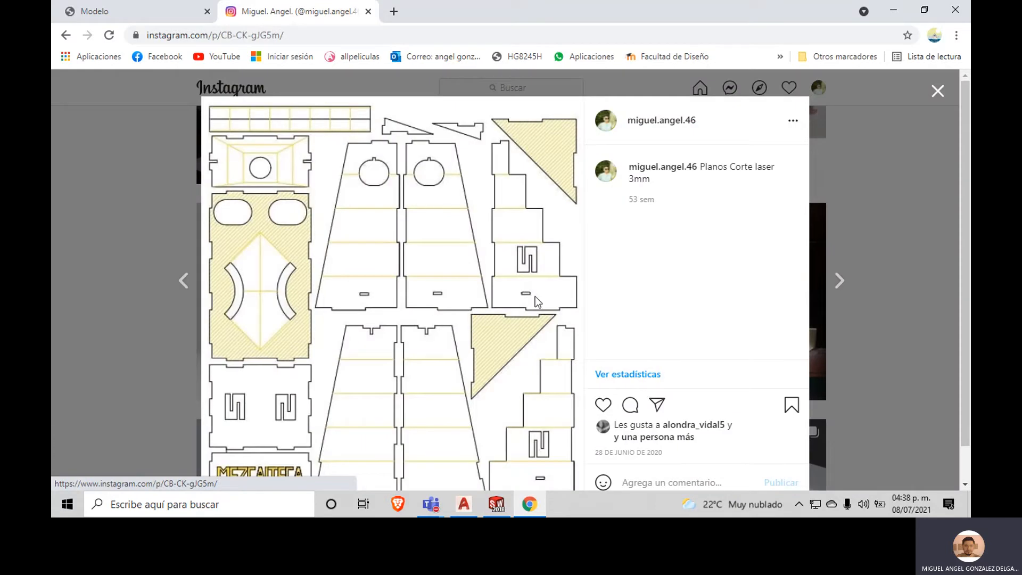
Step: Examine the rest of the Mezcalteca cutting plans and switch back to AutoCAD
{"action": "scroll", "coordinate": [580, 280], "scroll_direction": "down", "scroll_amount": 1}
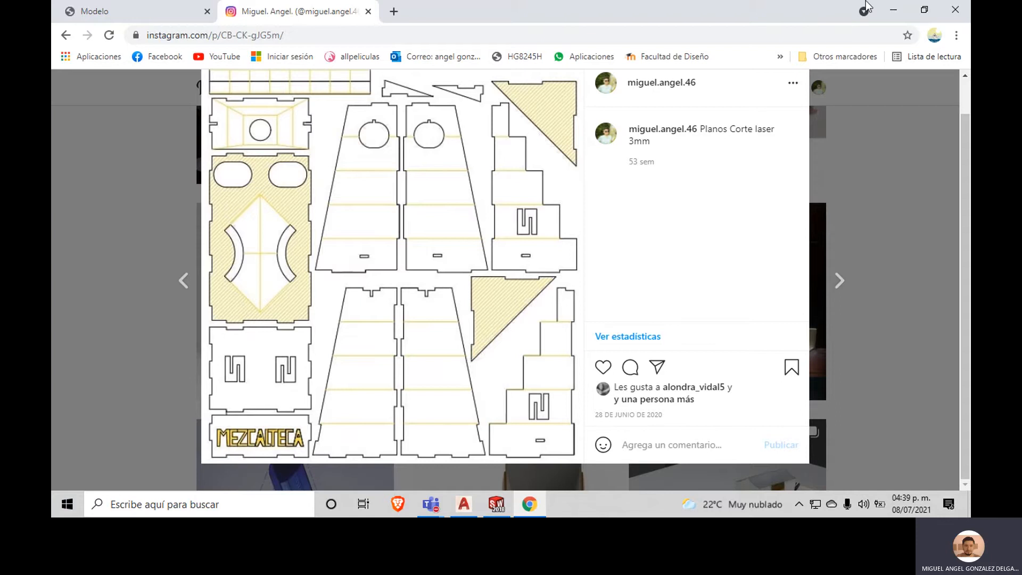
{"action": "left_click", "coordinate": [894, 10]}
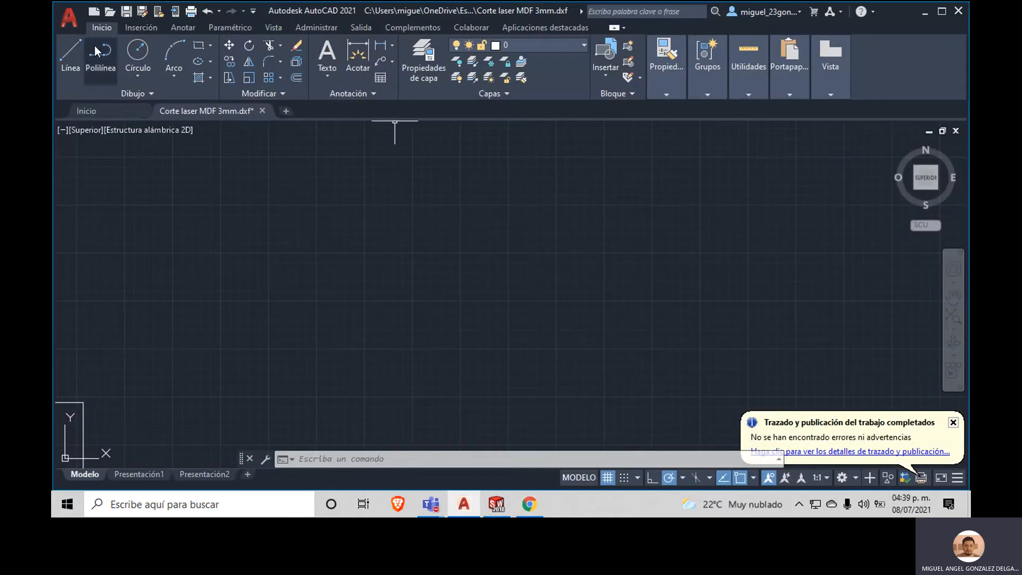
Step: Draw a closed 100 by 100 unit square with lines in the empty area above the magenta cutting plans
{"action": "left_click", "coordinate": [70, 53]}
{"action": "left_click", "coordinate": [395, 173]}
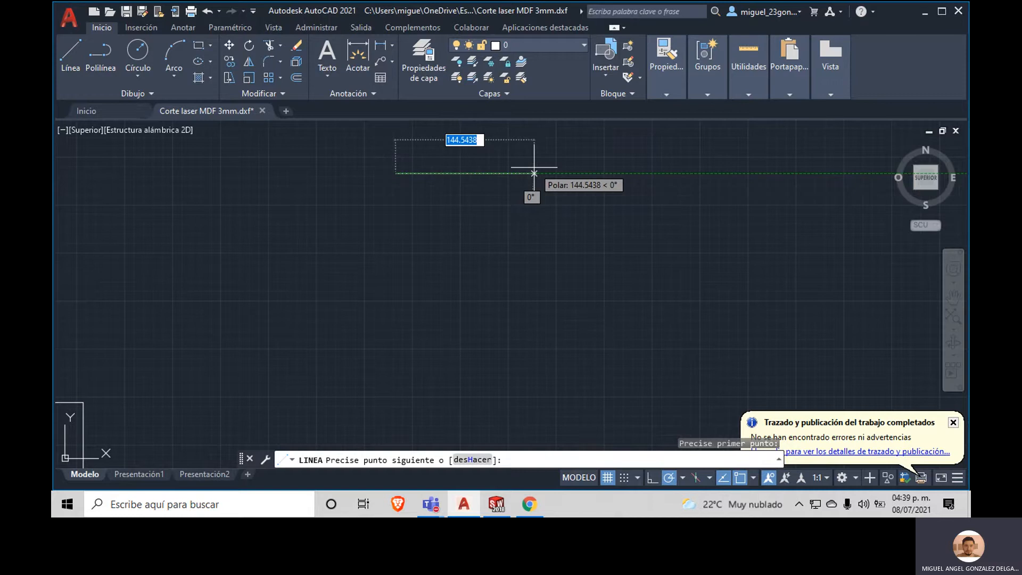
{"action": "type", "text": "100"}
{"action": "key", "text": "Return"}
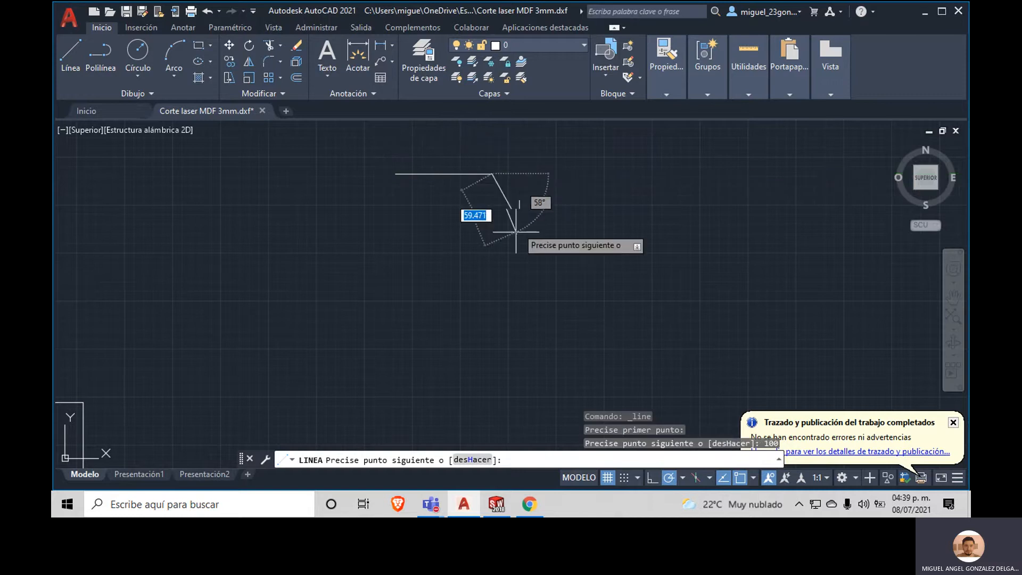
{"action": "type", "text": "100"}
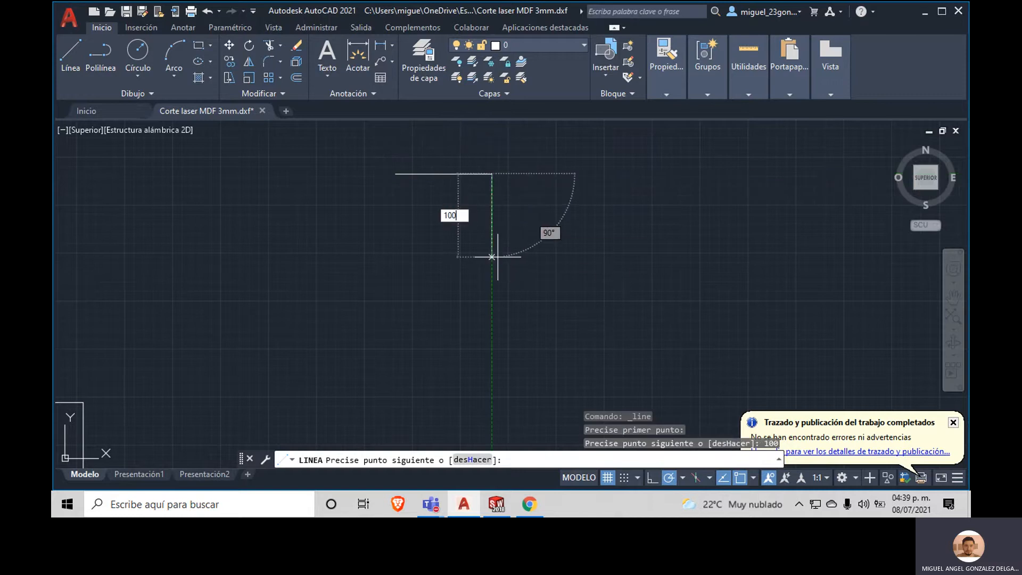
{"action": "key", "text": "Return"}
{"action": "type", "text": "100"}
{"action": "key", "text": "Return"}
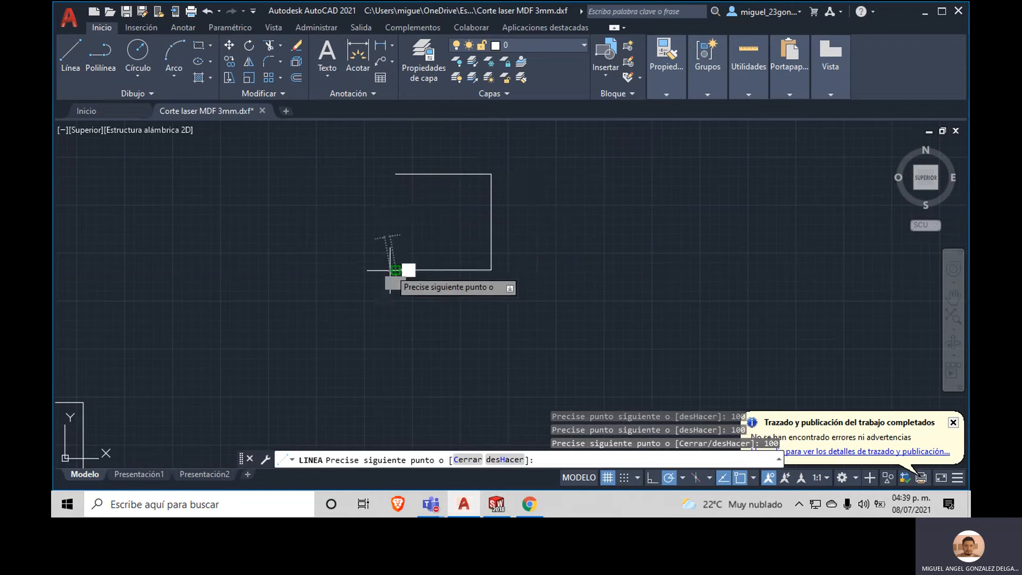
{"action": "left_click", "coordinate": [395, 174]}
{"action": "key", "text": "Escape"}
Step: Draw a second closed 100 by 100 unit square with lines, to the right of the first with a small gap
{"action": "left_click", "coordinate": [70, 56]}
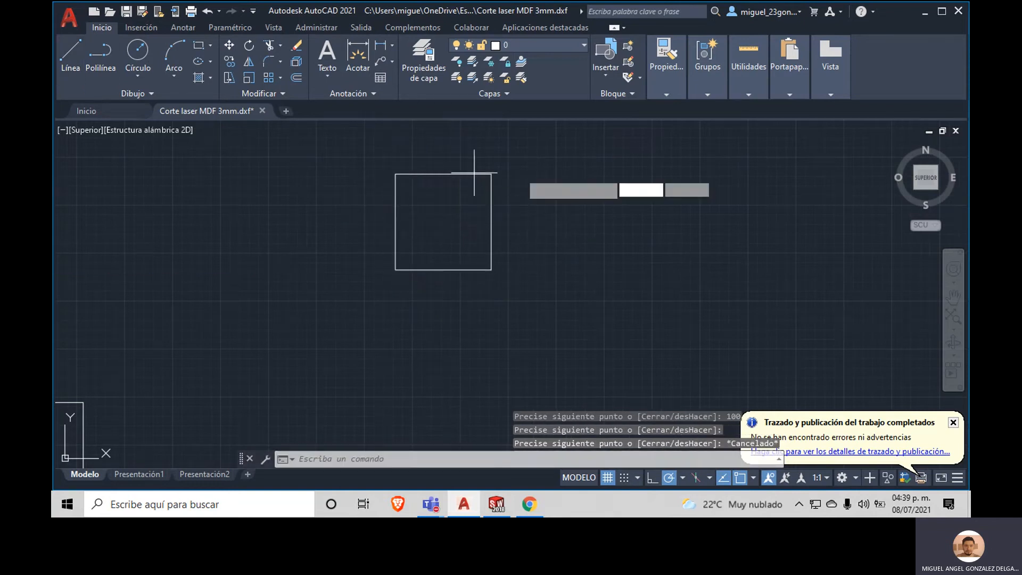
{"action": "left_click", "coordinate": [510, 173]}
{"action": "type", "text": "100"}
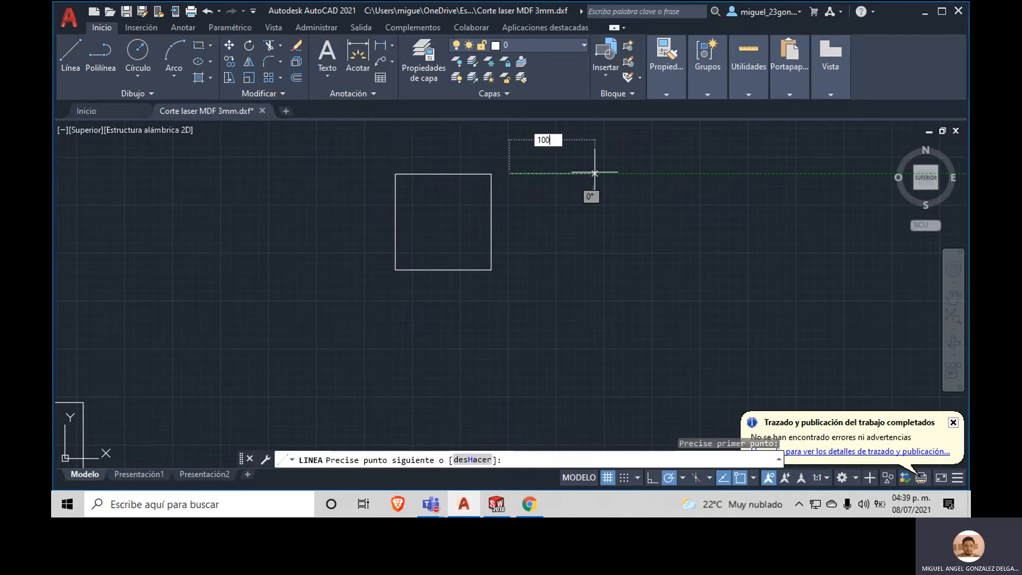
{"action": "key", "text": "Return"}
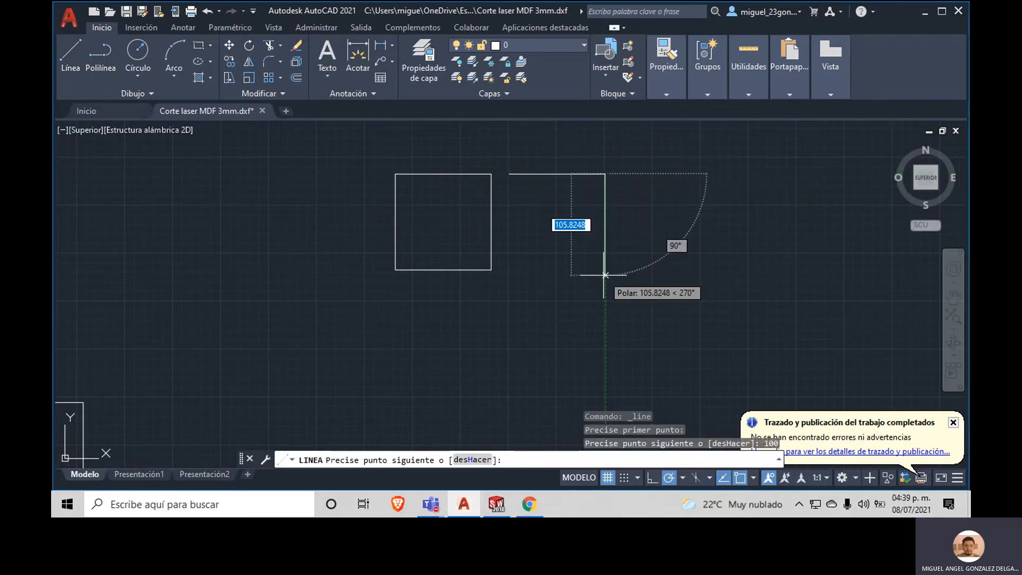
{"action": "type", "text": "100"}
{"action": "key", "text": "Return"}
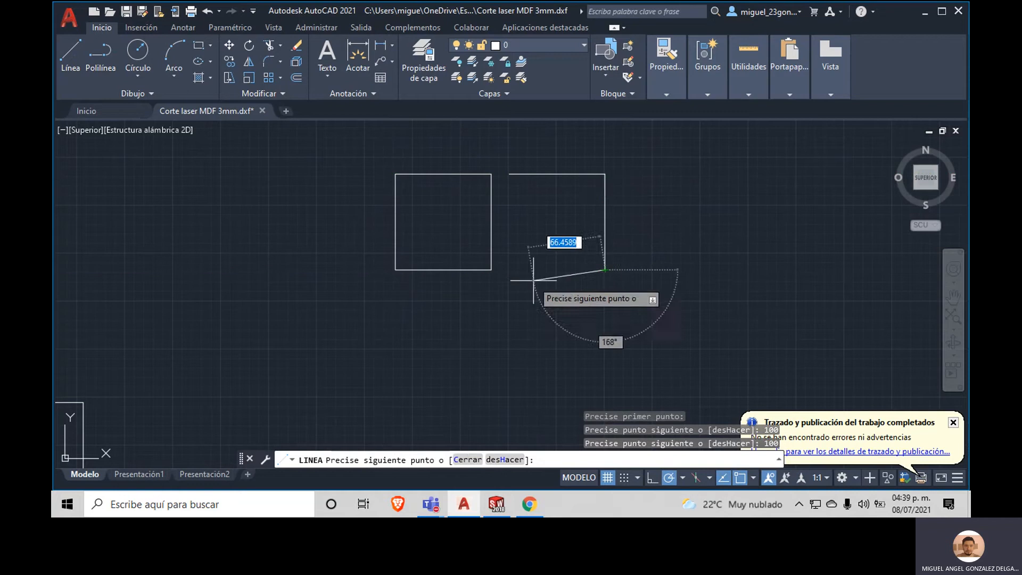
{"action": "type", "text": "100"}
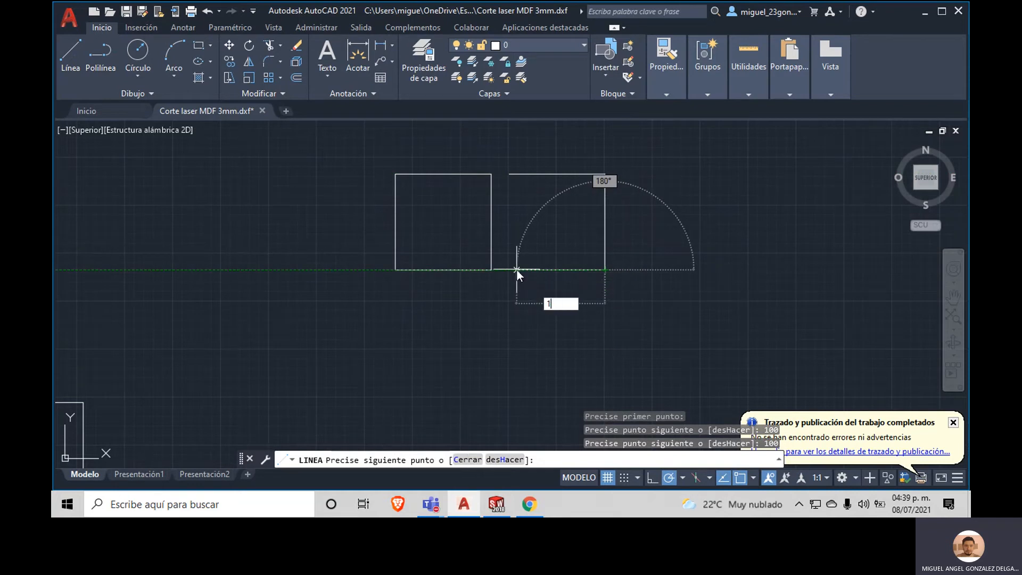
{"action": "key", "text": "Return"}
{"action": "left_click", "coordinate": [509, 174]}
{"action": "key", "text": "Escape"}
{"action": "key", "text": "Escape"}
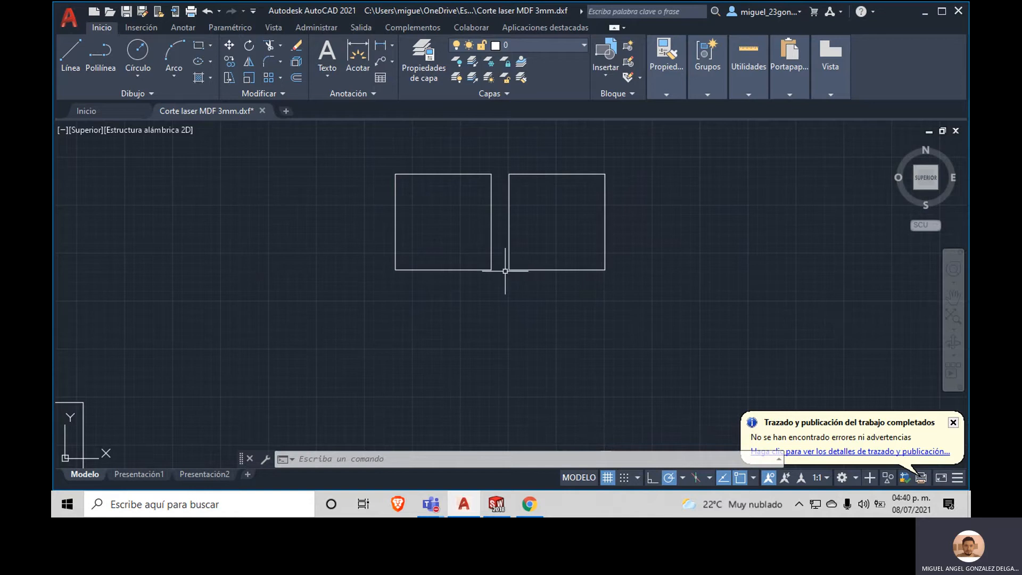
Step: Examine the gap between the two squares and how neighbouring pieces are packed along common edges in the magenta cutting plans
{"action": "mouse_move", "coordinate": [509, 270]}
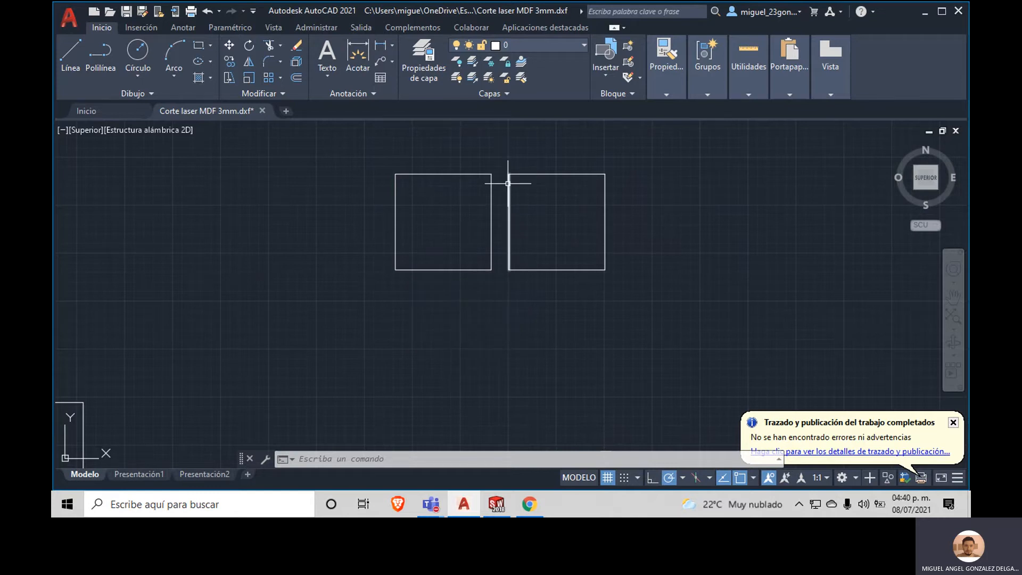
{"action": "mouse_move", "coordinate": [508, 183]}
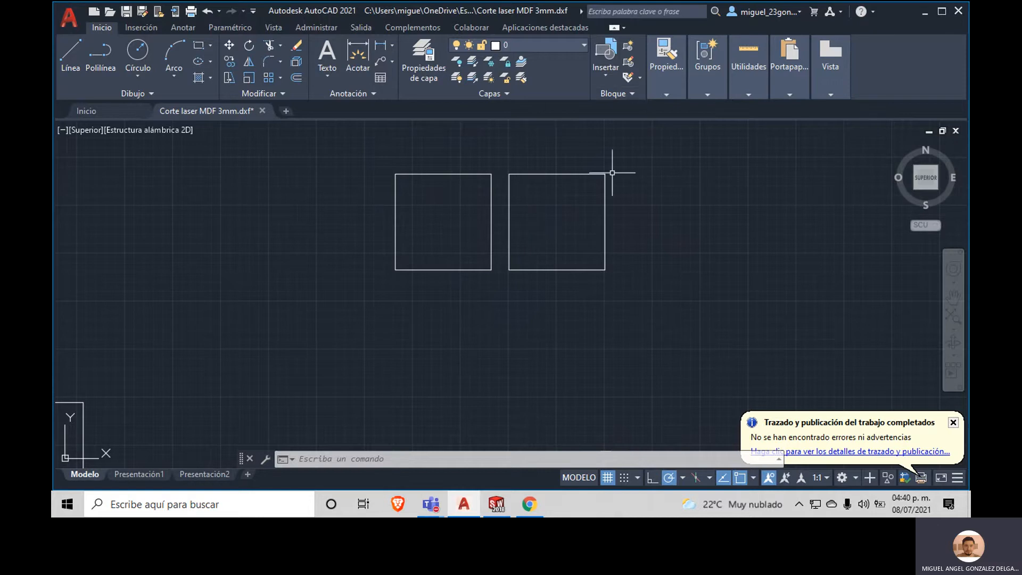
{"action": "scroll", "coordinate": [511, 282], "scroll_direction": "down", "scroll_amount": 5}
{"action": "middle_click_drag", "start_coordinate": [554, 306], "coordinate": [553, 210]}
{"action": "scroll", "coordinate": [556, 277], "scroll_direction": "up", "scroll_amount": 3}
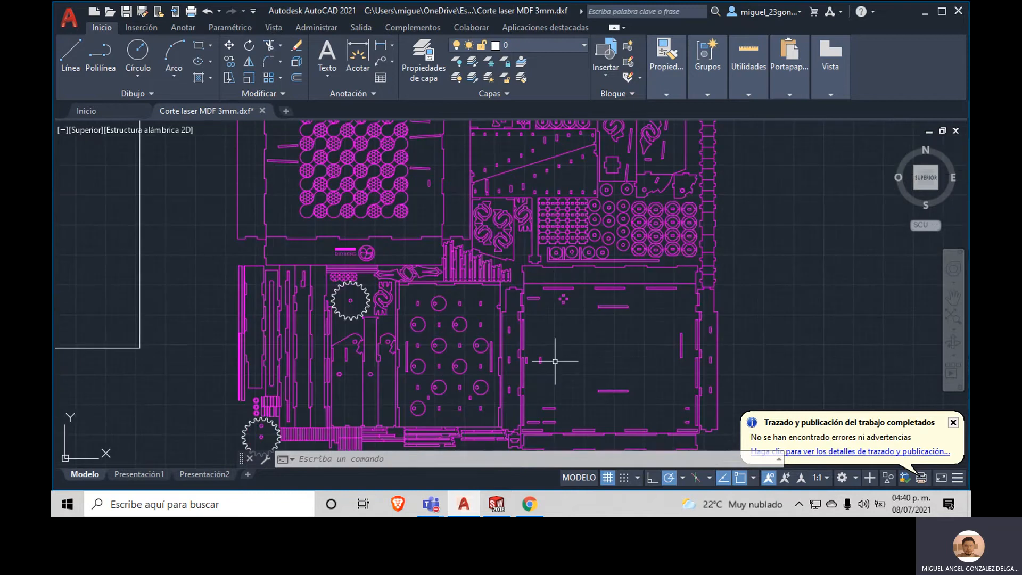
{"action": "middle_click_drag", "start_coordinate": [520, 241], "coordinate": [591, 315]}
{"action": "scroll", "coordinate": [415, 330], "scroll_direction": "up", "scroll_amount": 5}
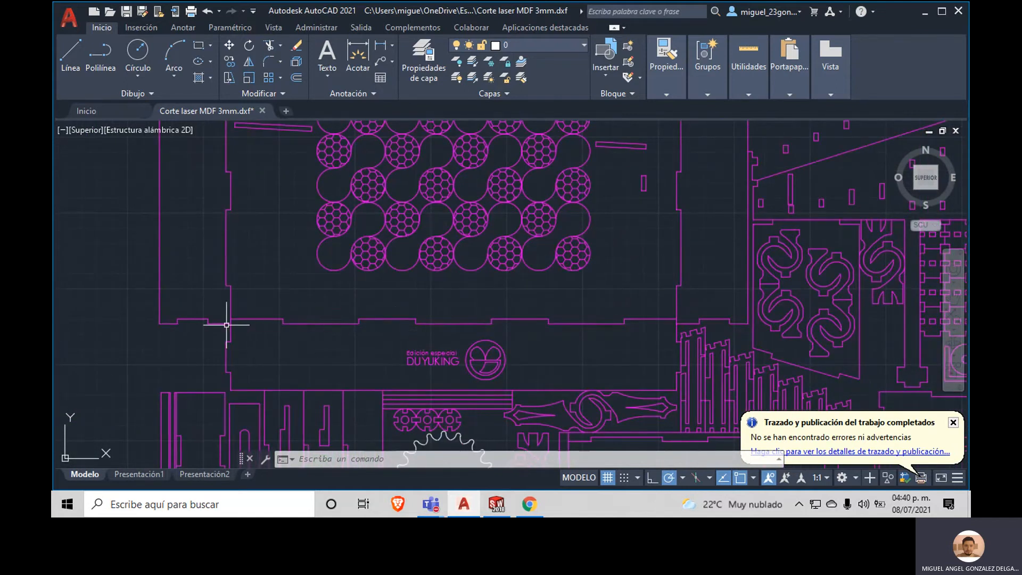
{"action": "scroll", "coordinate": [298, 330], "scroll_direction": "down", "scroll_amount": 3}
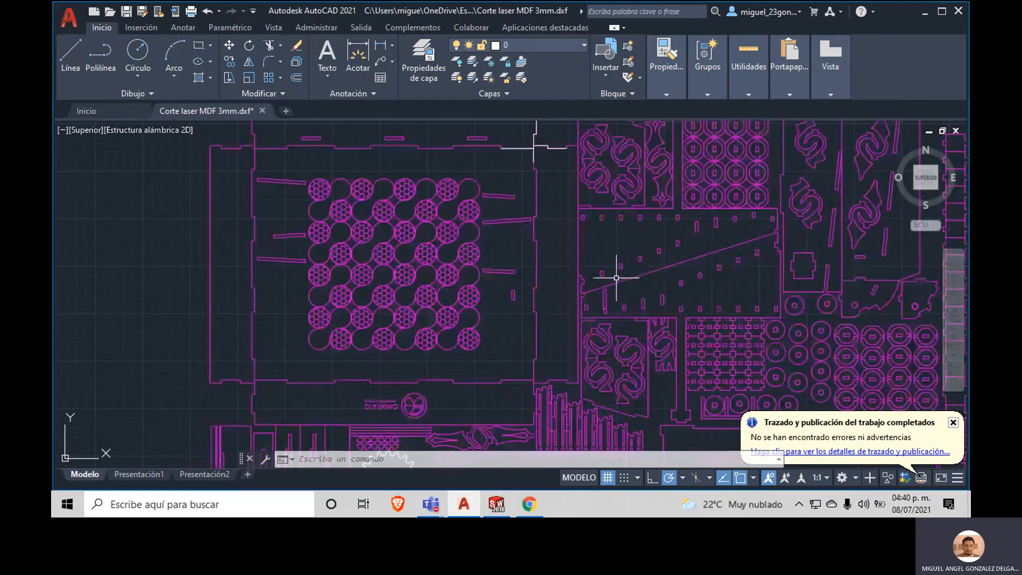
{"action": "mouse_move", "coordinate": [778, 206]}
{"action": "middle_mouse_down"}
{"action": "mouse_move", "coordinate": [636, 249]}
{"action": "mouse_move", "coordinate": [536, 189]}
{"action": "middle_mouse_up"}
{"action": "middle_click_drag", "start_coordinate": [636, 176], "coordinate": [589, 200]}
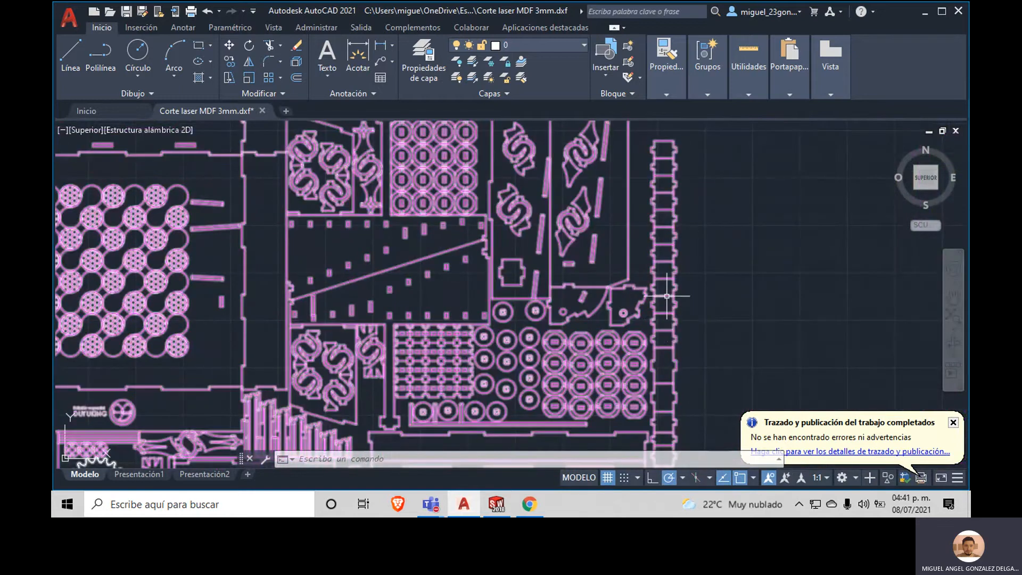
{"action": "middle_click_drag", "start_coordinate": [672, 420], "coordinate": [666, 313]}
{"action": "mouse_move", "coordinate": [650, 354]}
{"action": "middle_mouse_down"}
{"action": "mouse_move", "coordinate": [691, 234]}
{"action": "mouse_move", "coordinate": [727, 169]}
{"action": "middle_mouse_up"}
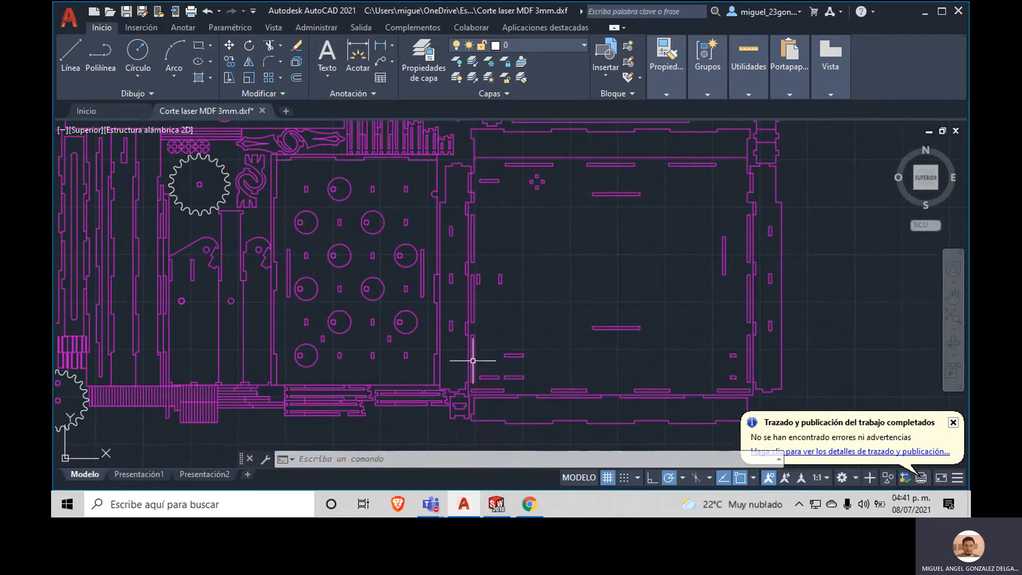
{"action": "middle_click_drag", "start_coordinate": [421, 309], "coordinate": [594, 309]}
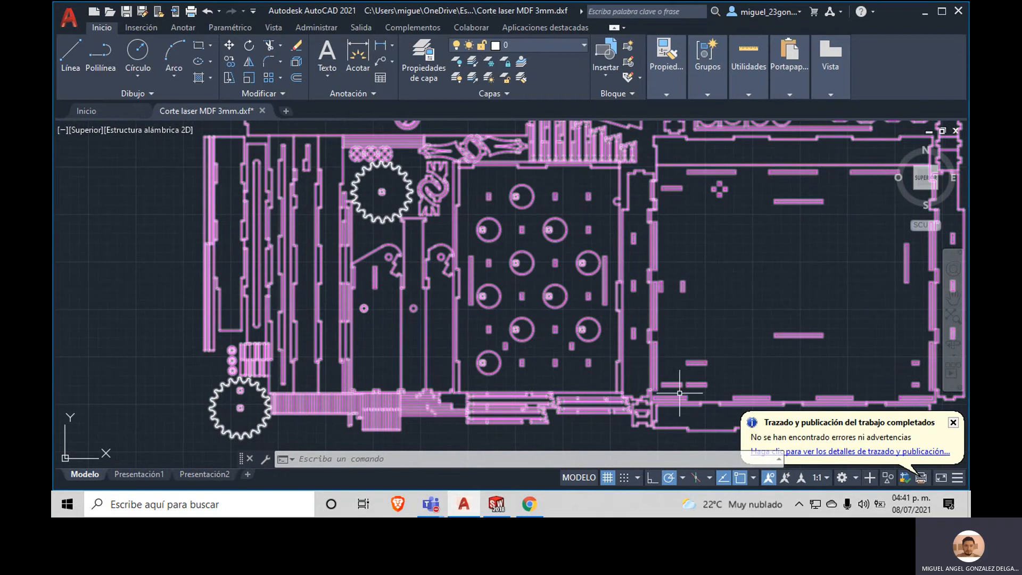
{"action": "middle_click_drag", "start_coordinate": [585, 230], "coordinate": [588, 336]}
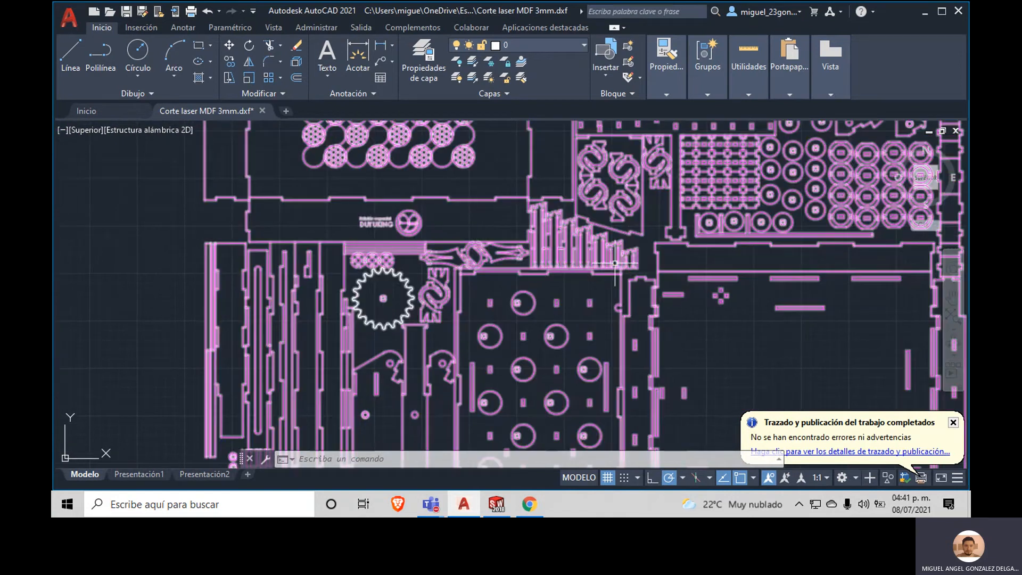
Step: Draw a closed 200 by 100 unit rectangle with lines to the right of the two squares
{"action": "scroll", "coordinate": [606, 399], "scroll_direction": "down", "scroll_amount": 3}
{"action": "scroll", "coordinate": [560, 306], "scroll_direction": "down", "scroll_amount": 2}
{"action": "mouse_move", "coordinate": [560, 306]}
{"action": "middle_mouse_down"}
{"action": "mouse_move", "coordinate": [619, 338]}
{"action": "mouse_move", "coordinate": [581, 389]}
{"action": "middle_mouse_up"}
{"action": "mouse_move", "coordinate": [561, 234]}
{"action": "middle_mouse_down"}
{"action": "mouse_move", "coordinate": [436, 336]}
{"action": "mouse_move", "coordinate": [470, 240]}
{"action": "middle_mouse_up"}
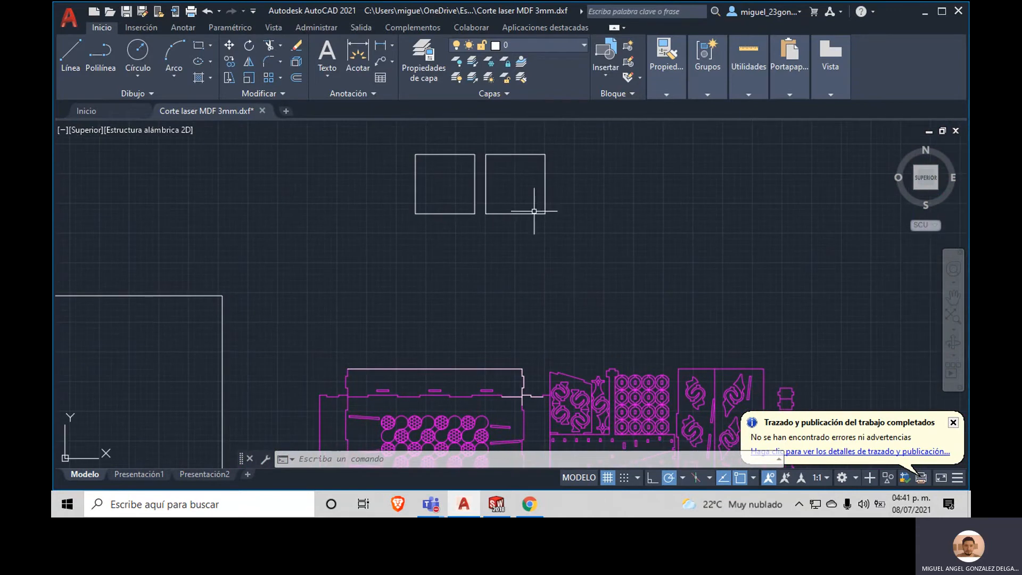
{"action": "scroll", "coordinate": [521, 179], "scroll_direction": "up", "scroll_amount": 2}
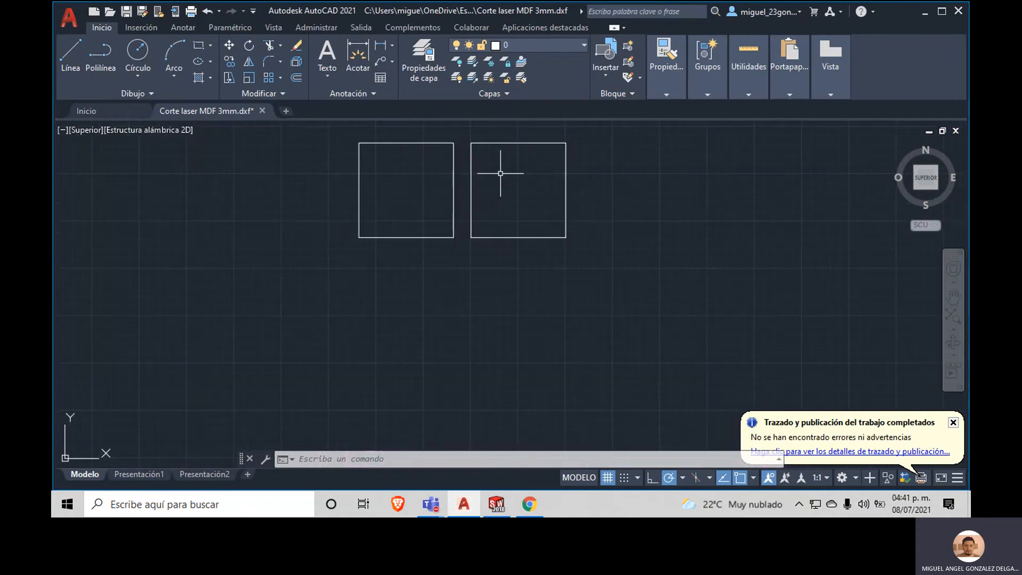
{"action": "scroll", "coordinate": [485, 202], "scroll_direction": "up", "scroll_amount": 2}
{"action": "middle_click_drag", "start_coordinate": [472, 192], "coordinate": [486, 304]}
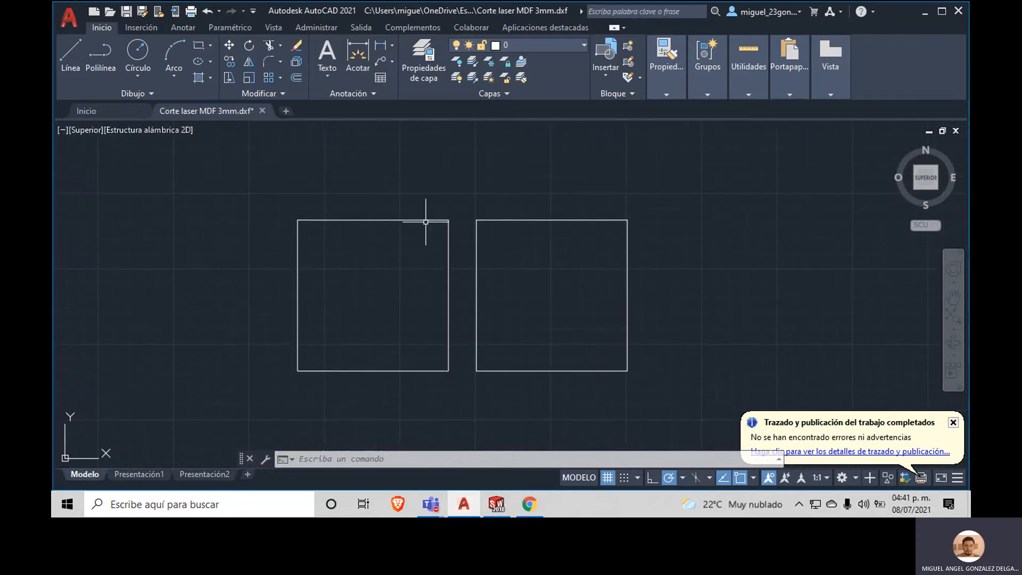
{"action": "middle_click_drag", "start_coordinate": [546, 304], "coordinate": [365, 296]}
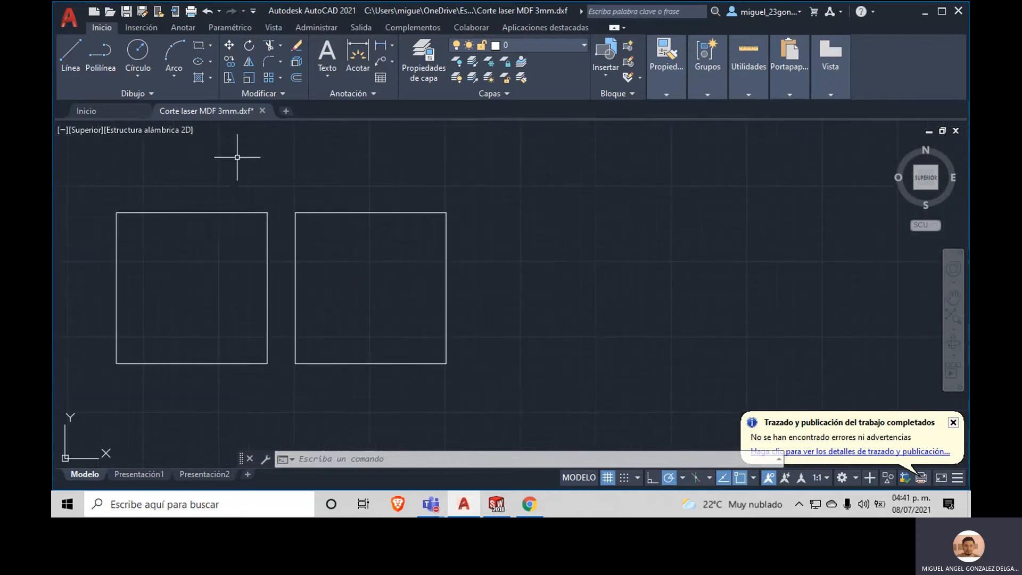
{"action": "left_click", "coordinate": [79, 56]}
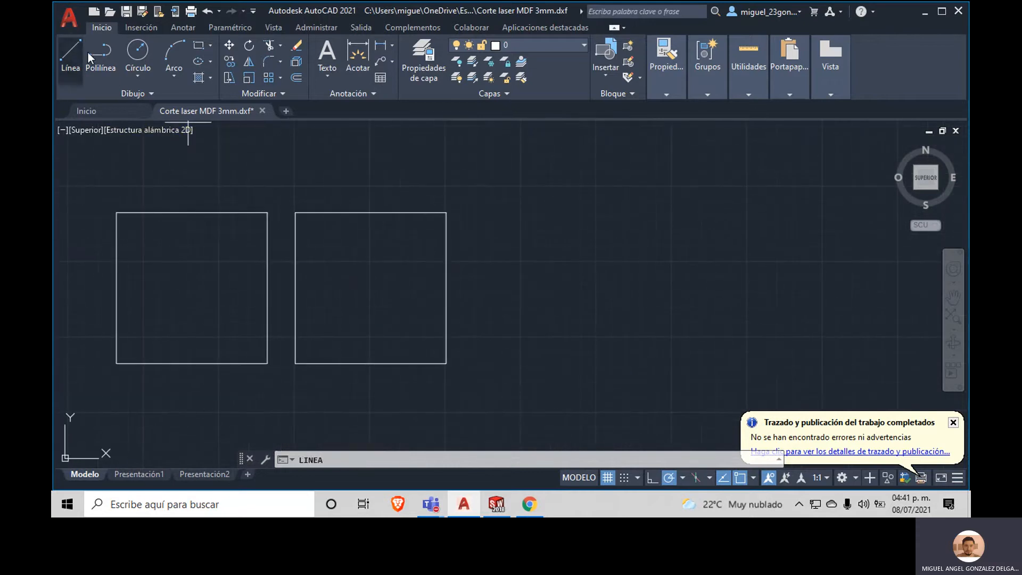
{"action": "left_click", "coordinate": [497, 203]}
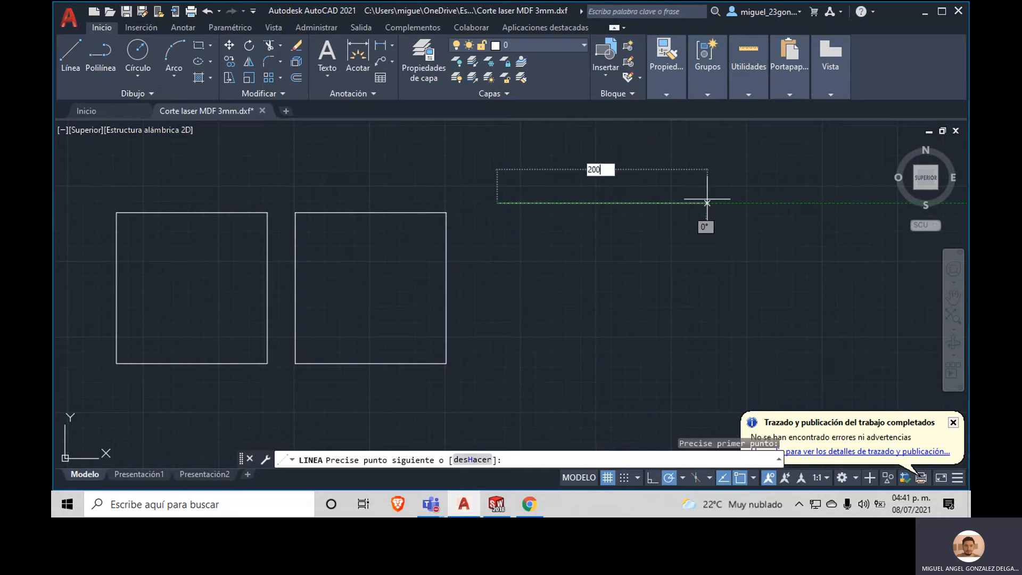
{"action": "type", "text": "200"}
{"action": "key", "text": "Return"}
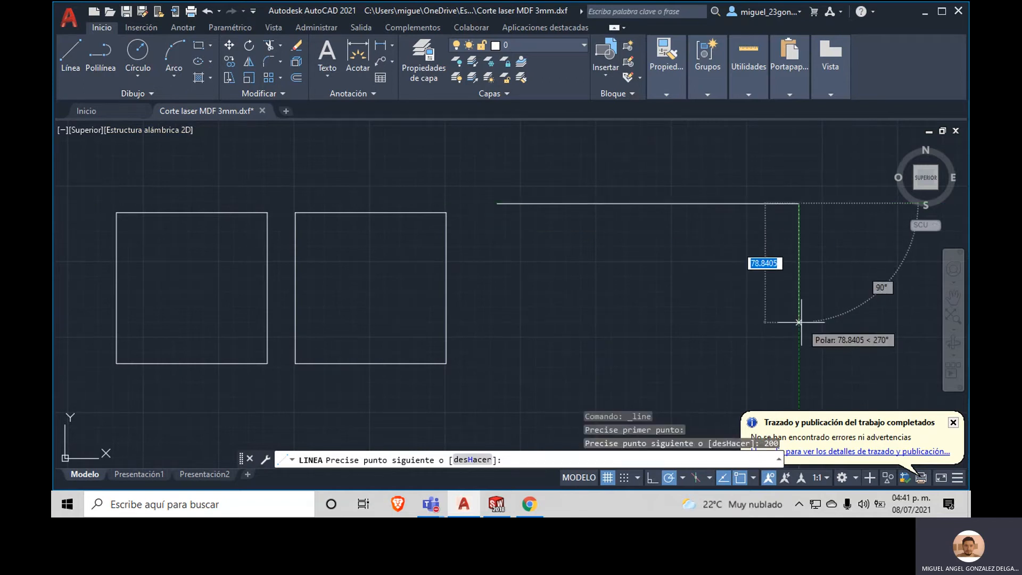
{"action": "type", "text": "100"}
{"action": "key", "text": "Return"}
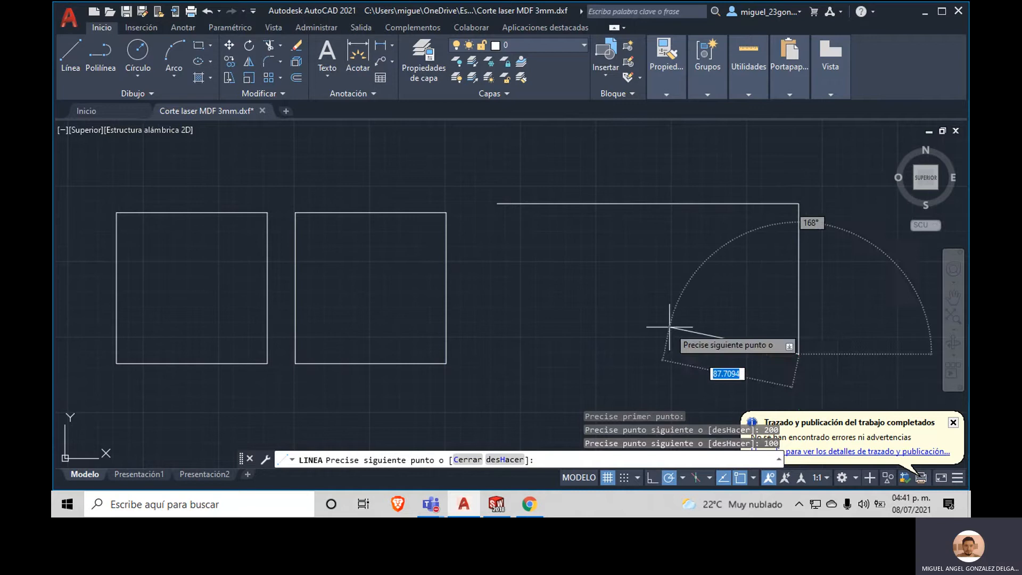
{"action": "type", "text": "1"}
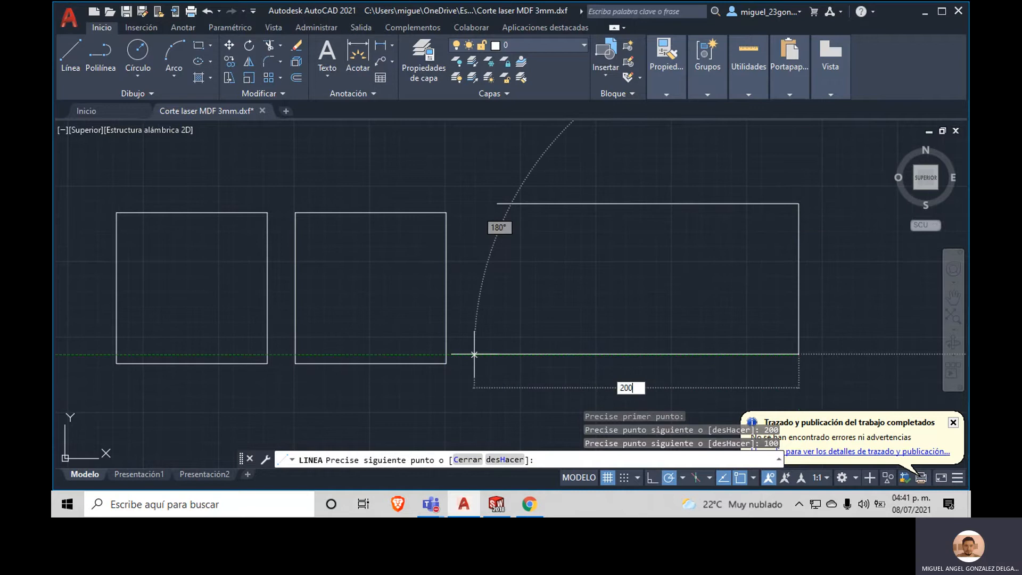
{"action": "key", "text": "Return"}
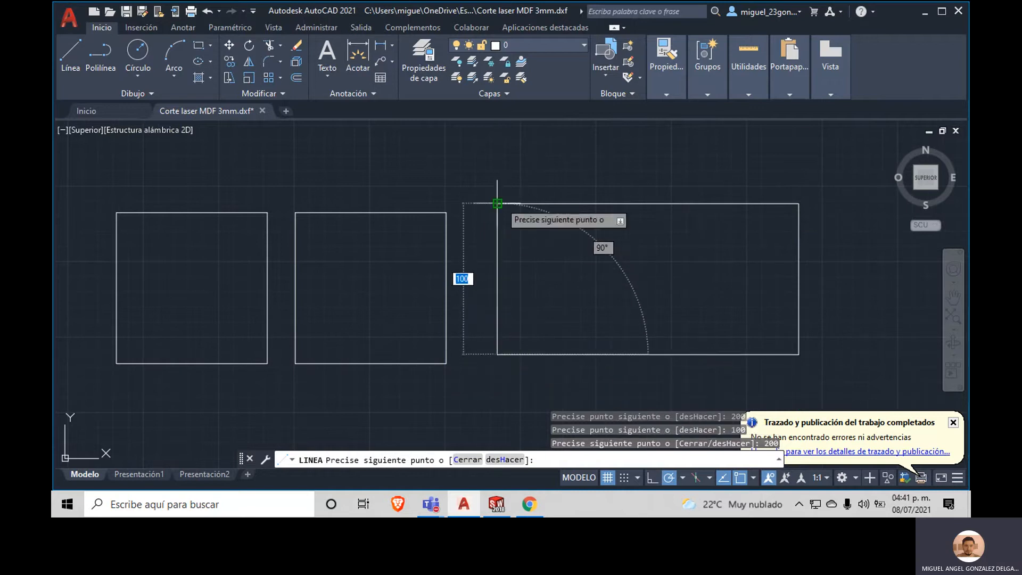
{"action": "key", "text": "Escape"}
Step: Divide the 200 by 100 rectangle into two squares with a vertical line between the midpoints of its long sides
{"action": "left_click", "coordinate": [71, 56]}
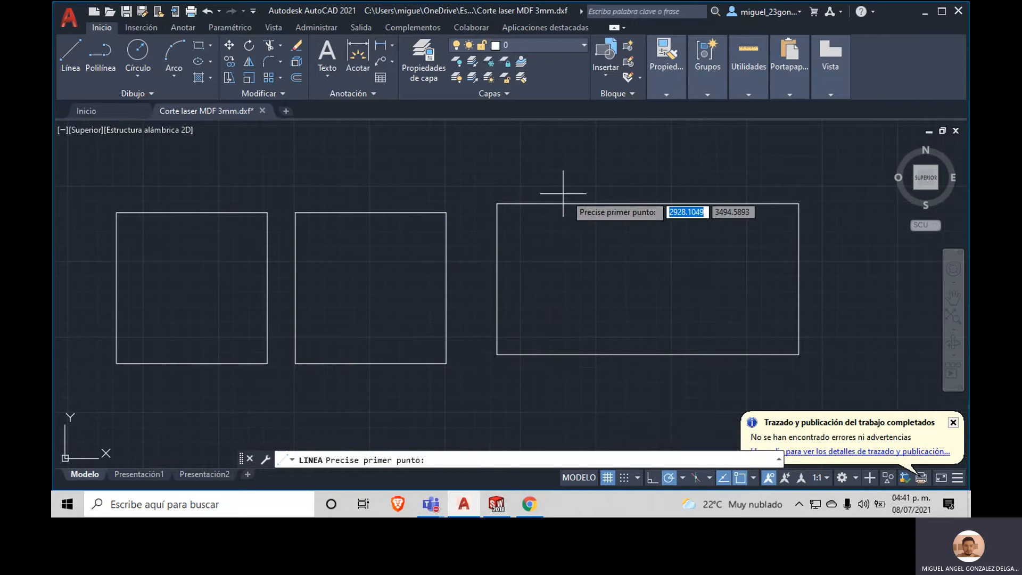
{"action": "left_click", "coordinate": [649, 204]}
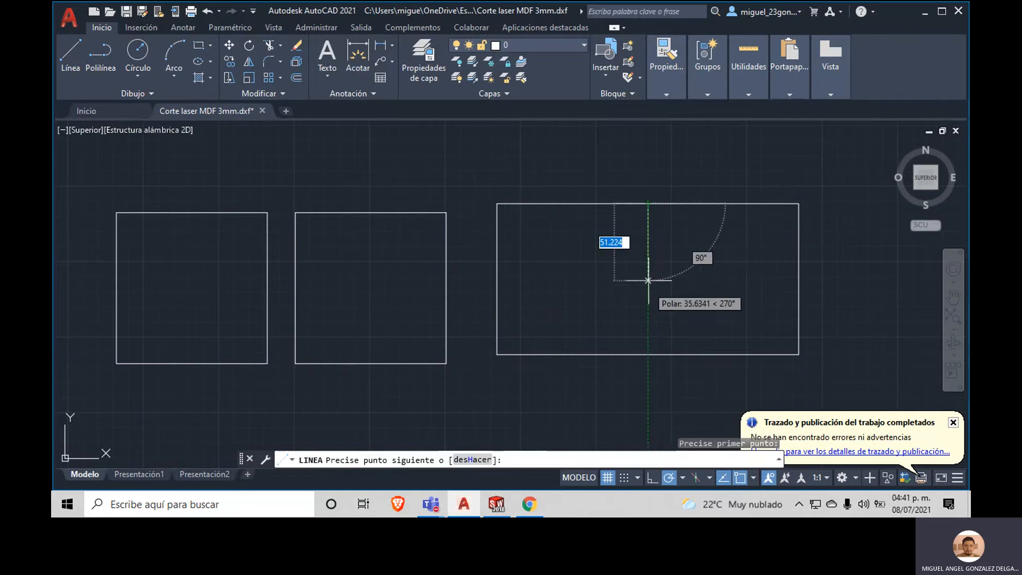
{"action": "left_click", "coordinate": [652, 355]}
{"action": "key", "text": "Escape"}
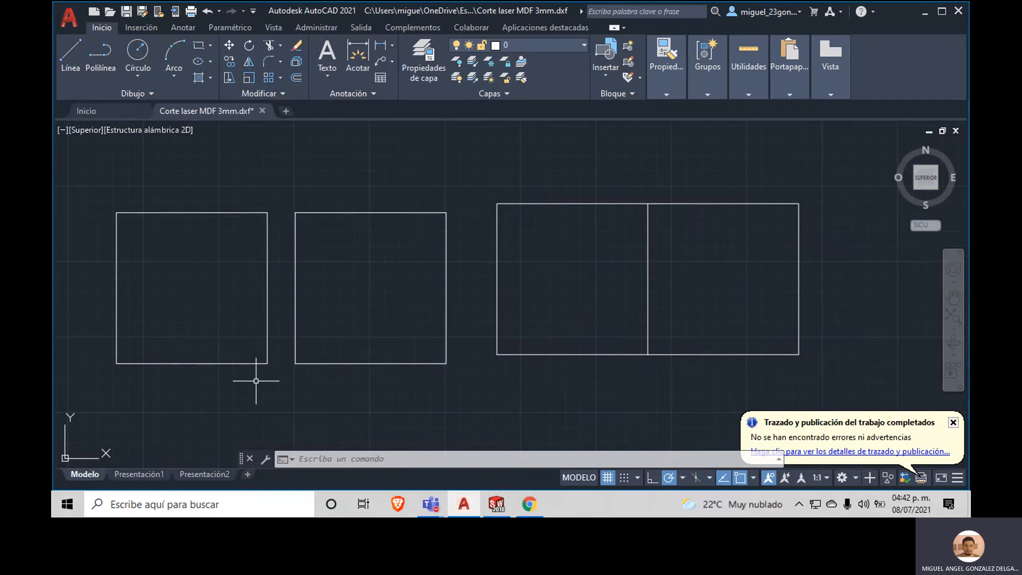
Step: Compare the two separate squares and the divided rectangle with the piece layout in the magenta cutting plans
{"action": "scroll", "coordinate": [407, 335], "scroll_direction": "down", "scroll_amount": 2}
{"action": "mouse_move", "coordinate": [354, 365]}
{"action": "middle_mouse_down"}
{"action": "mouse_move", "coordinate": [553, 343]}
{"action": "mouse_move", "coordinate": [629, 284]}
{"action": "middle_mouse_up"}
{"action": "scroll", "coordinate": [572, 338], "scroll_direction": "up", "scroll_amount": 2}
{"action": "scroll", "coordinate": [516, 347], "scroll_direction": "down", "scroll_amount": 4}
{"action": "mouse_move", "coordinate": [454, 369]}
{"action": "middle_mouse_down"}
{"action": "mouse_move", "coordinate": [621, 233]}
{"action": "mouse_move", "coordinate": [447, 190]}
{"action": "middle_mouse_up"}
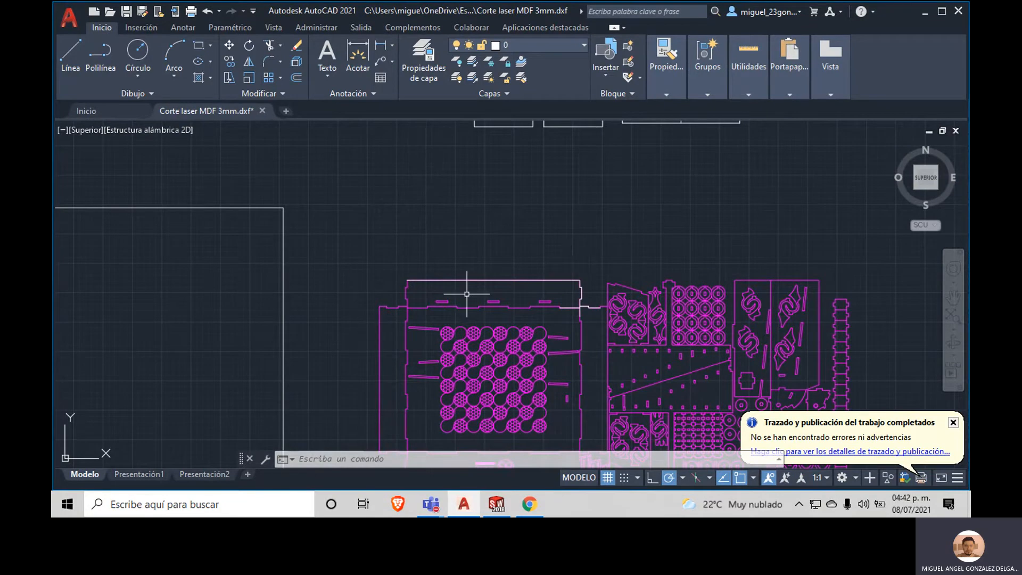
{"action": "middle_click_drag", "start_coordinate": [568, 186], "coordinate": [423, 218]}
{"action": "scroll", "coordinate": [423, 217], "scroll_direction": "up", "scroll_amount": 3}
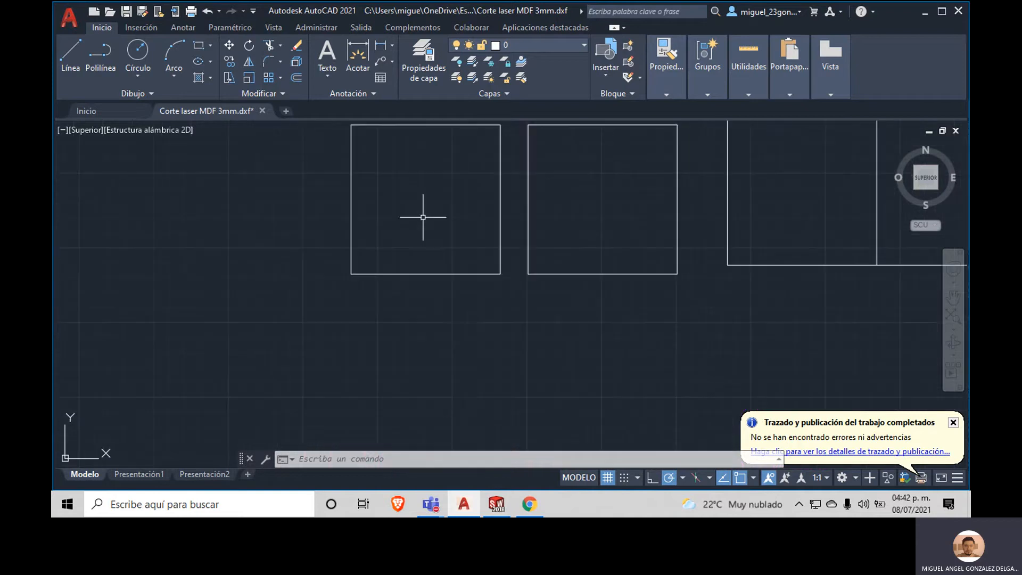
{"action": "middle_click_drag", "start_coordinate": [422, 313], "coordinate": [452, 292]}
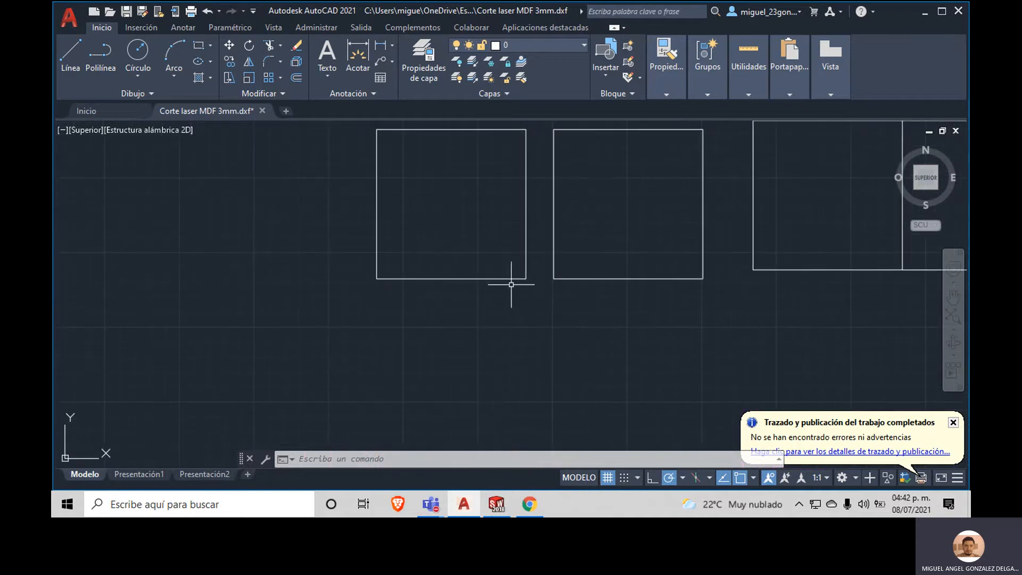
Step: Draw a small circle just below the first square, touching the square's lower edge
{"action": "left_click", "coordinate": [133, 61]}
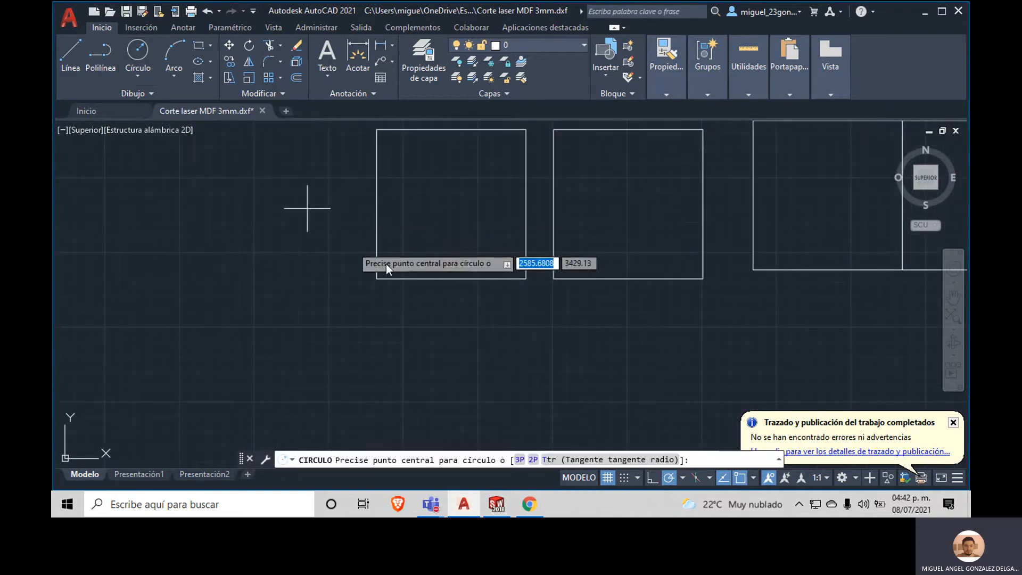
{"action": "left_click", "coordinate": [454, 294]}
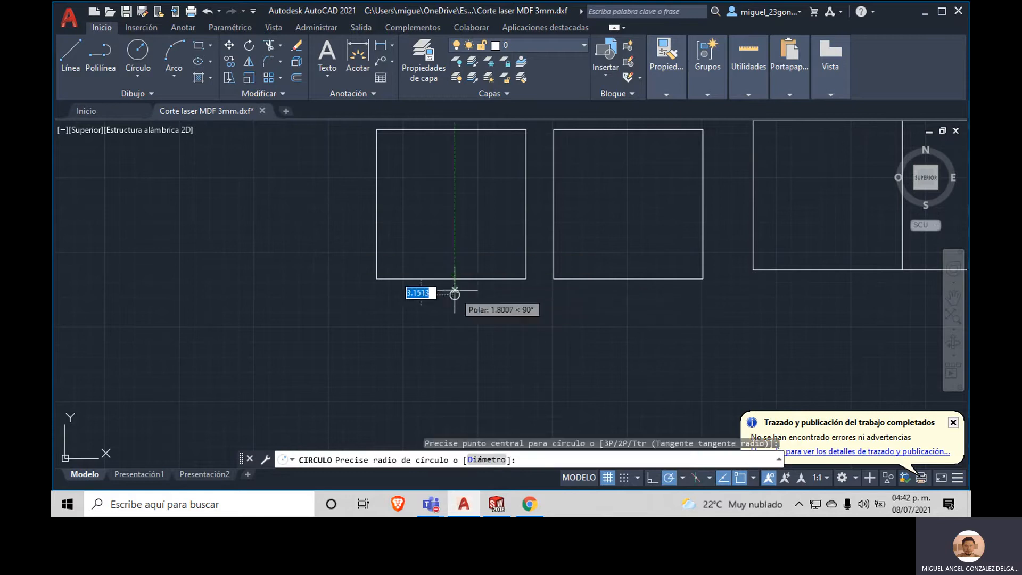
{"action": "left_click", "coordinate": [453, 279]}
{"action": "scroll", "coordinate": [501, 309], "scroll_direction": "up", "scroll_amount": 2}
{"action": "middle_click_drag", "start_coordinate": [405, 278], "coordinate": [443, 318]}
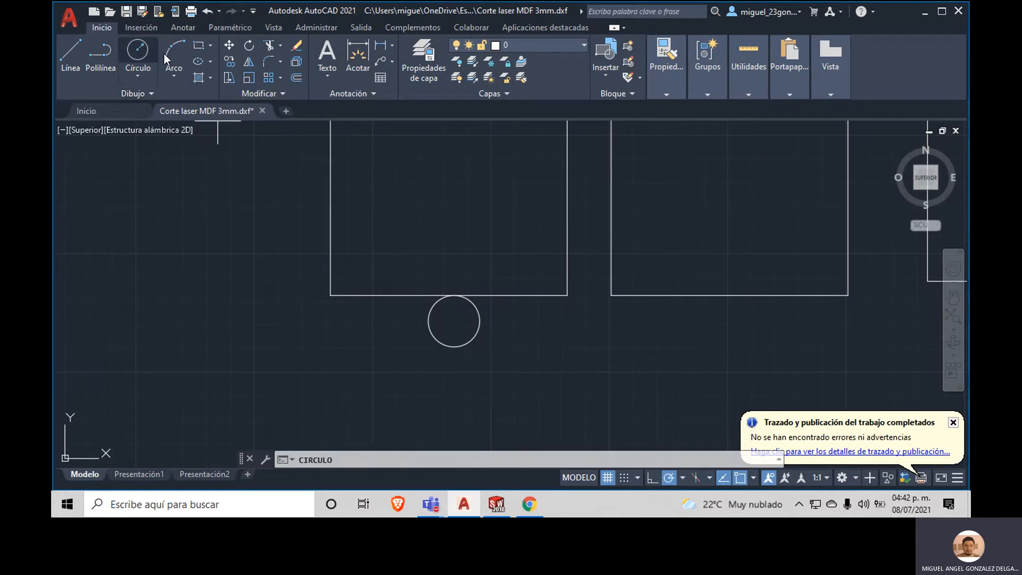
Step: Draw a second small circle centred on the first square's lower edge, beside the circle below it
{"action": "left_click", "coordinate": [138, 52]}
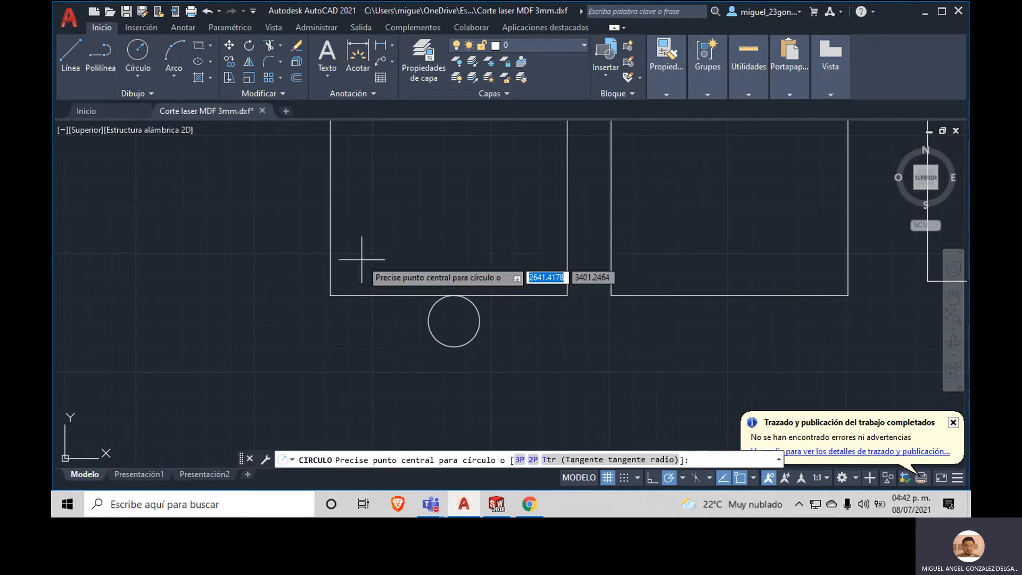
{"action": "left_click", "coordinate": [389, 294]}
{"action": "left_click", "coordinate": [389, 323]}
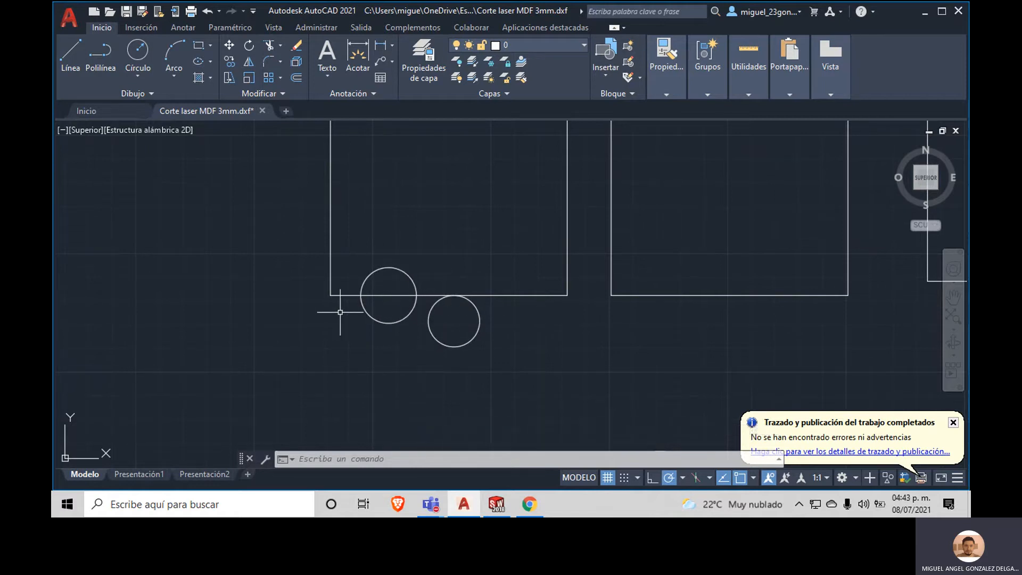
Step: Draw a closed rectangle of about 85 by 26 units with lines below the first square, with its upper edge crossing the lower circle
{"action": "left_click", "coordinate": [70, 53]}
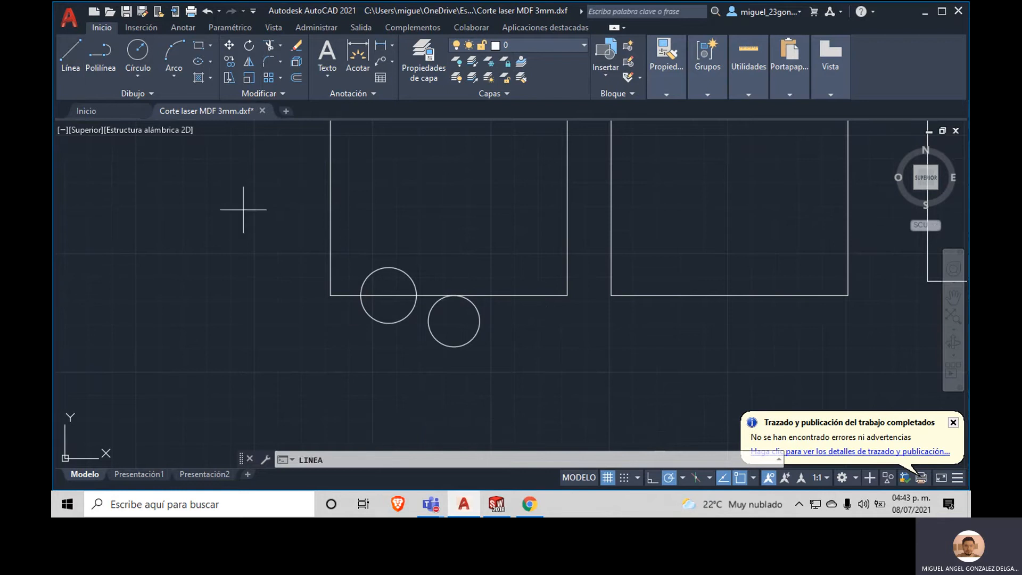
{"action": "left_click", "coordinate": [516, 329]}
{"action": "left_click", "coordinate": [338, 329]}
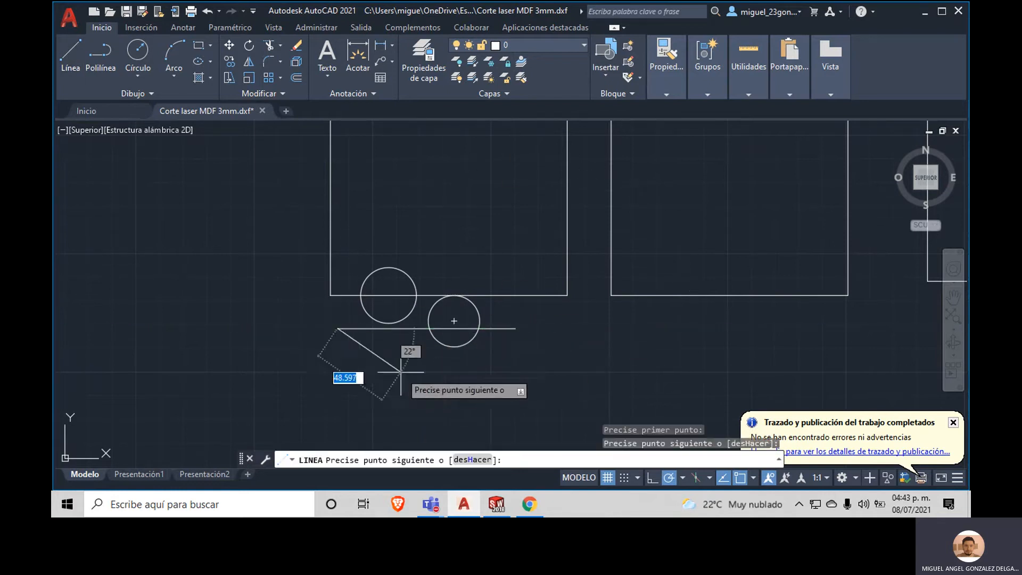
{"action": "left_click", "coordinate": [337, 391]}
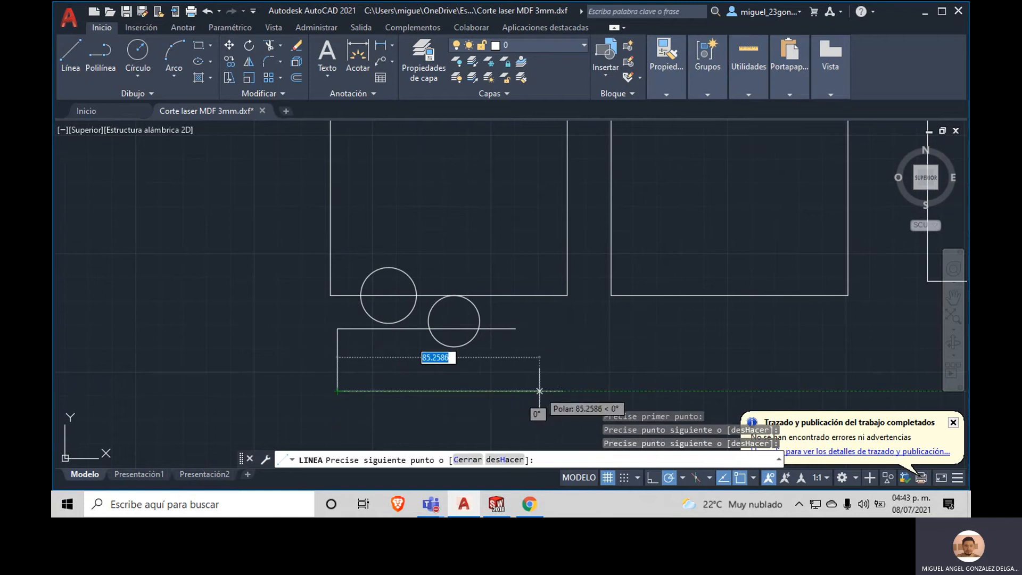
{"action": "left_click", "coordinate": [541, 391]}
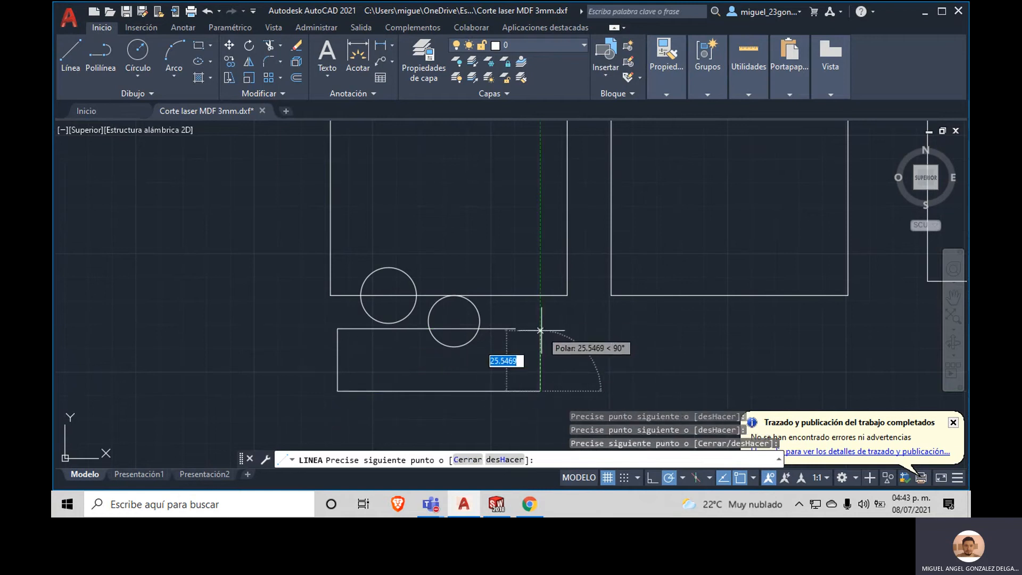
{"action": "left_click", "coordinate": [541, 328]}
{"action": "left_click", "coordinate": [516, 329]}
{"action": "key", "text": "Escape"}
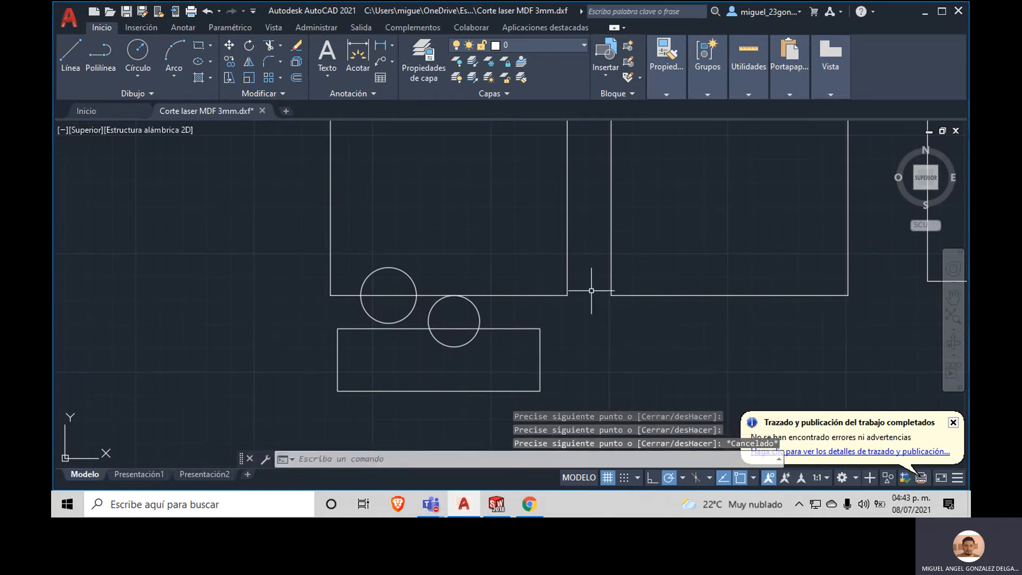
Step: Compare the overlapping circles and small rectangle with the separate squares and the divided rectangle
{"action": "scroll", "coordinate": [590, 300], "scroll_direction": "down", "scroll_amount": 2}
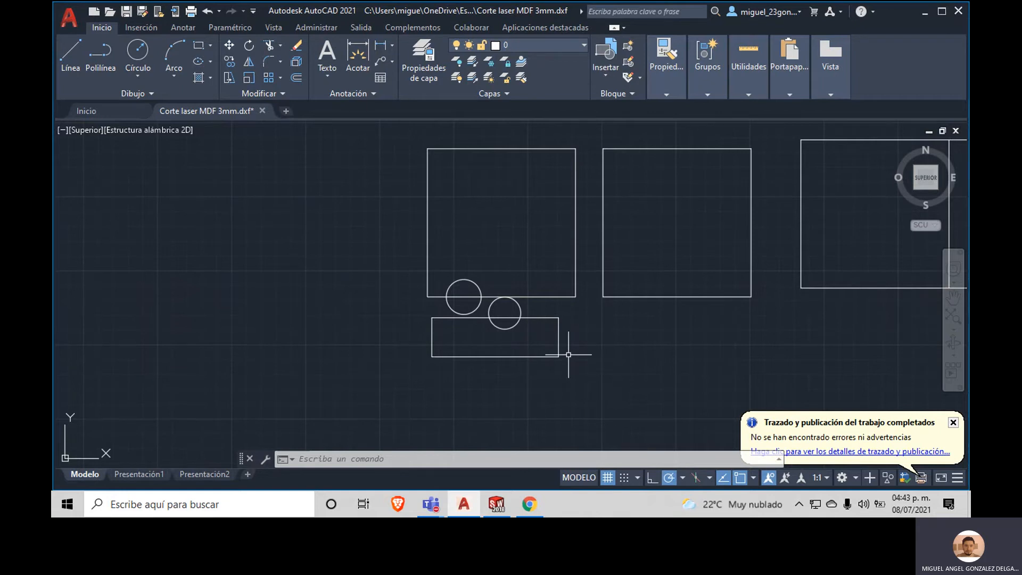
{"action": "scroll", "coordinate": [636, 351], "scroll_direction": "down", "scroll_amount": 4}
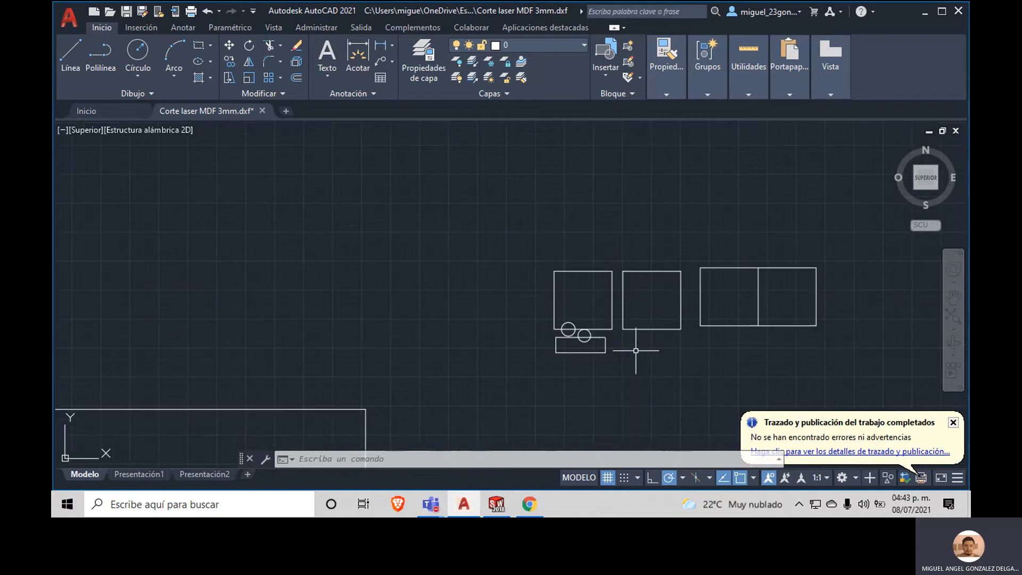
{"action": "mouse_move", "coordinate": [685, 337]}
{"action": "middle_mouse_down"}
{"action": "mouse_move", "coordinate": [506, 279]}
{"action": "mouse_move", "coordinate": [538, 354]}
{"action": "middle_mouse_up"}
{"action": "scroll", "coordinate": [506, 278], "scroll_direction": "up", "scroll_amount": 4}
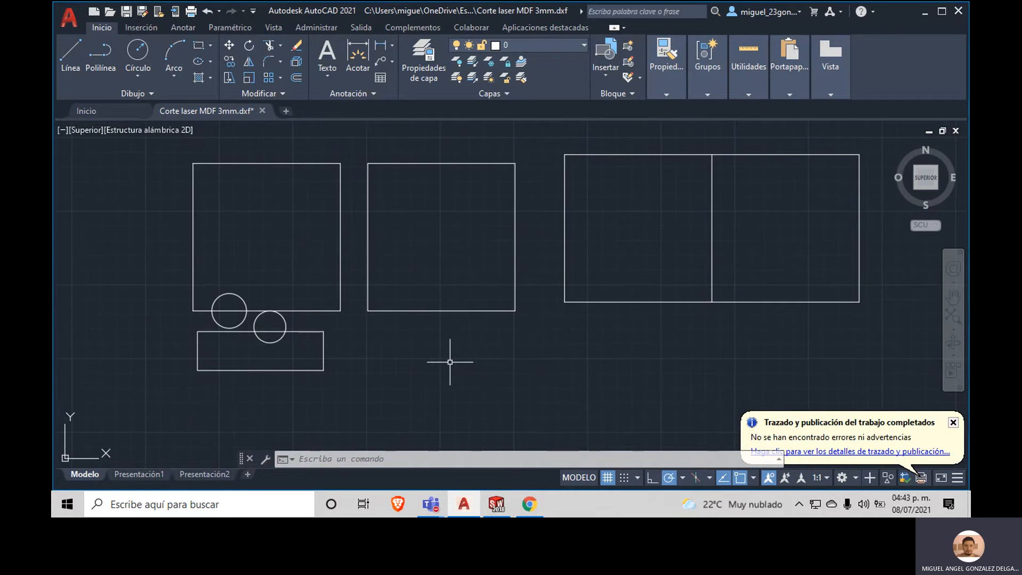
{"action": "scroll", "coordinate": [495, 306], "scroll_direction": "down", "scroll_amount": 4}
{"action": "scroll", "coordinate": [495, 319], "scroll_direction": "up", "scroll_amount": 8}
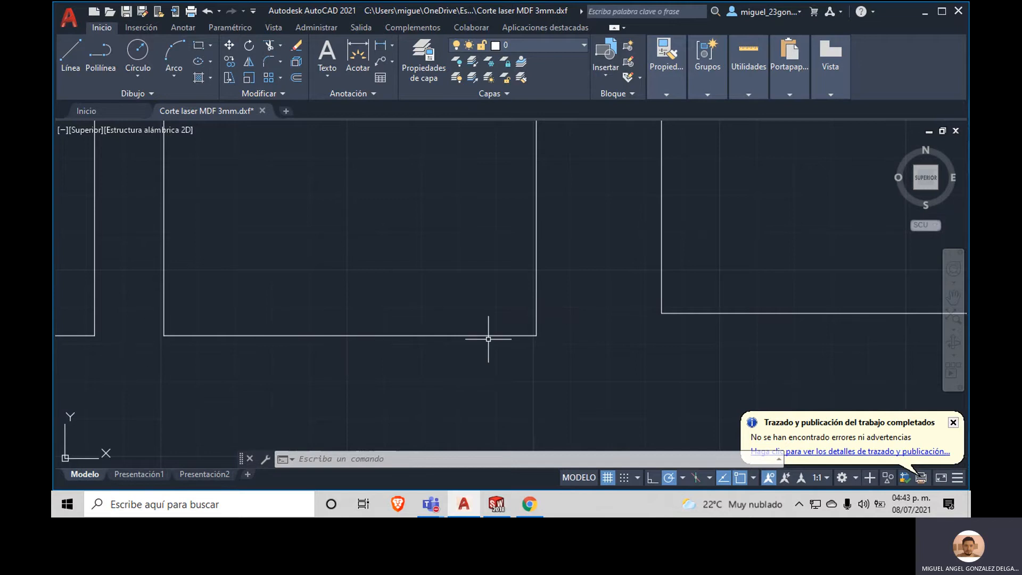
{"action": "scroll", "coordinate": [527, 341], "scroll_direction": "down", "scroll_amount": 6}
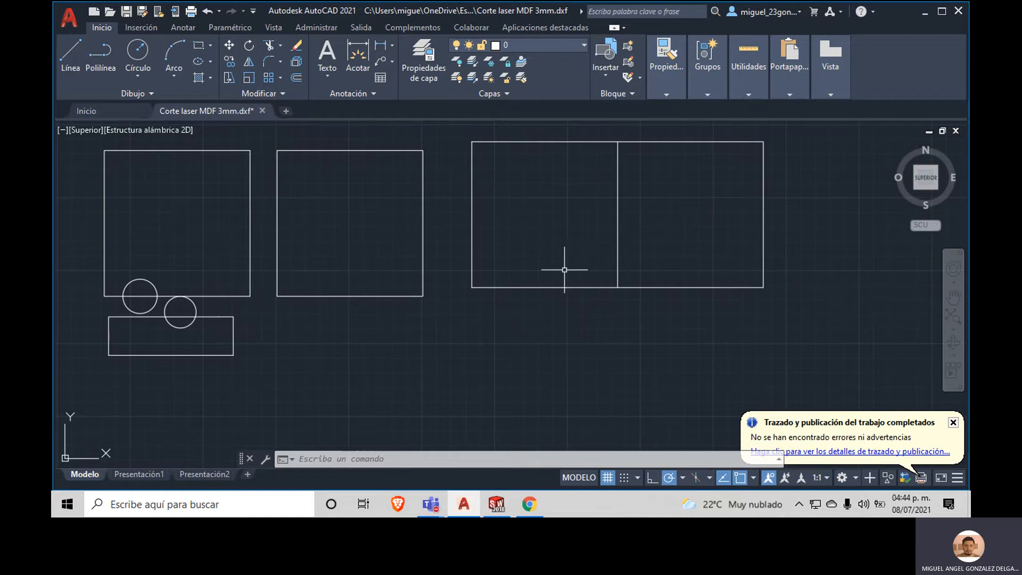
Step: Examine the packed pieces and their common edges in the magenta cutting plans around the gears and the large slotted panel
{"action": "scroll", "coordinate": [528, 323], "scroll_direction": "down", "scroll_amount": 4}
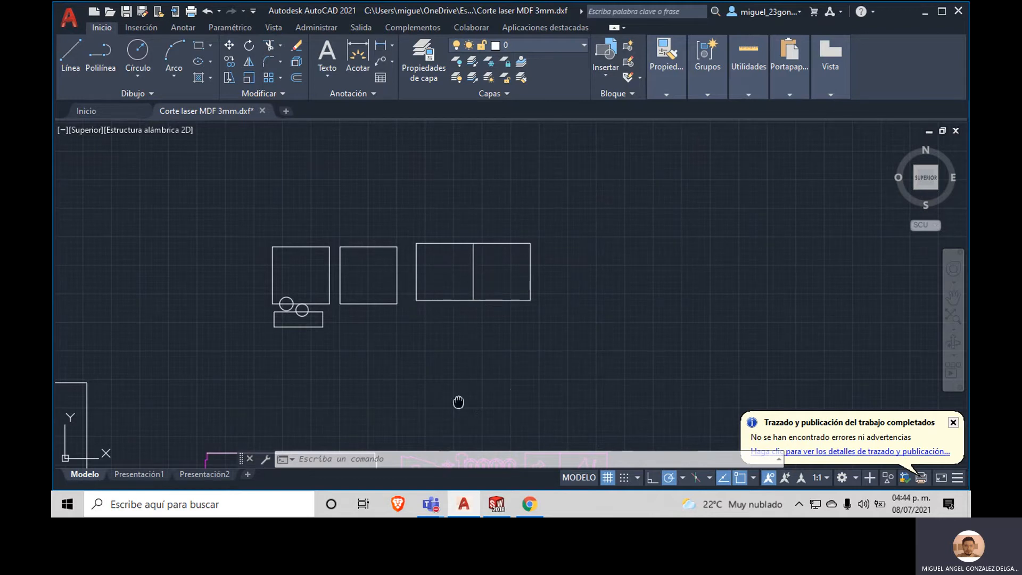
{"action": "middle_click_drag", "start_coordinate": [458, 402], "coordinate": [457, 184]}
{"action": "scroll", "coordinate": [449, 297], "scroll_direction": "down", "scroll_amount": 2}
{"action": "scroll", "coordinate": [404, 398], "scroll_direction": "up", "scroll_amount": 2}
{"action": "middle_click_drag", "start_coordinate": [404, 412], "coordinate": [375, 243]}
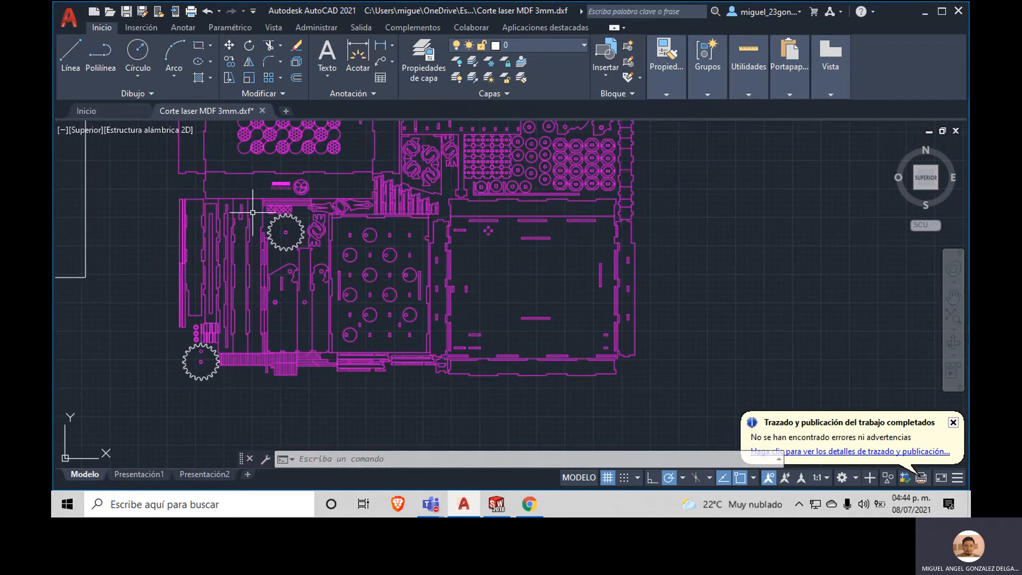
{"action": "scroll", "coordinate": [274, 221], "scroll_direction": "up", "scroll_amount": 2}
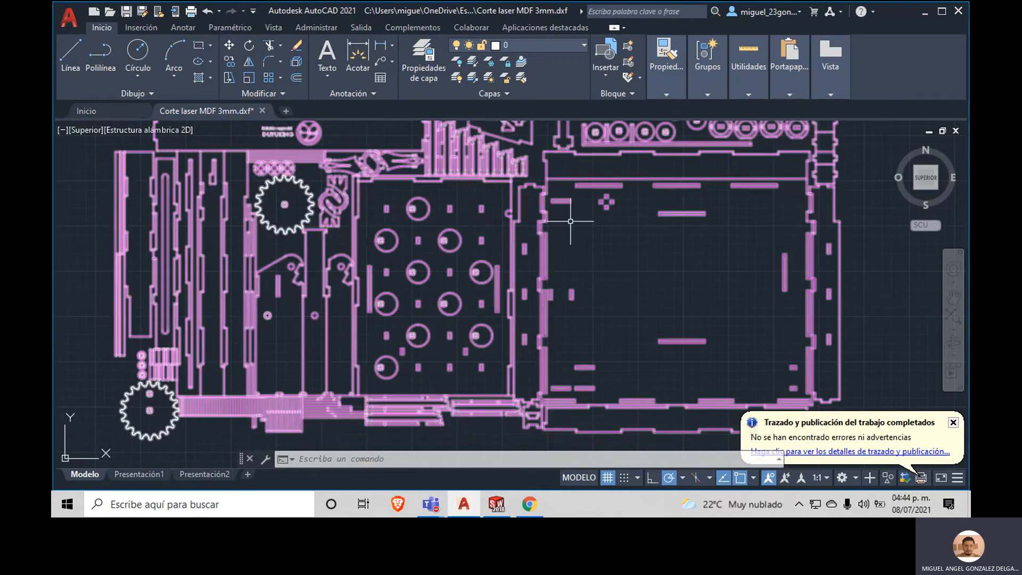
{"action": "middle_click_drag", "start_coordinate": [655, 253], "coordinate": [399, 282]}
{"action": "scroll", "coordinate": [582, 264], "scroll_direction": "down", "scroll_amount": 5}
Step: Draw a 3 by 13.25 unit rectangle over the narrow tab between the large magenta panel and its neighbouring strip
{"action": "scroll", "coordinate": [575, 266], "scroll_direction": "up", "scroll_amount": 10}
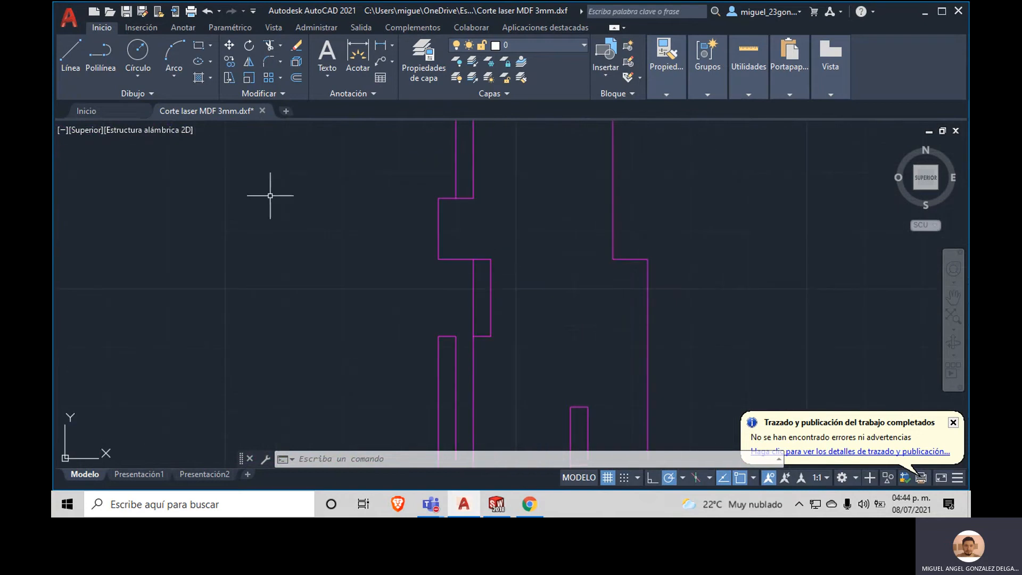
{"action": "left_click", "coordinate": [199, 45]}
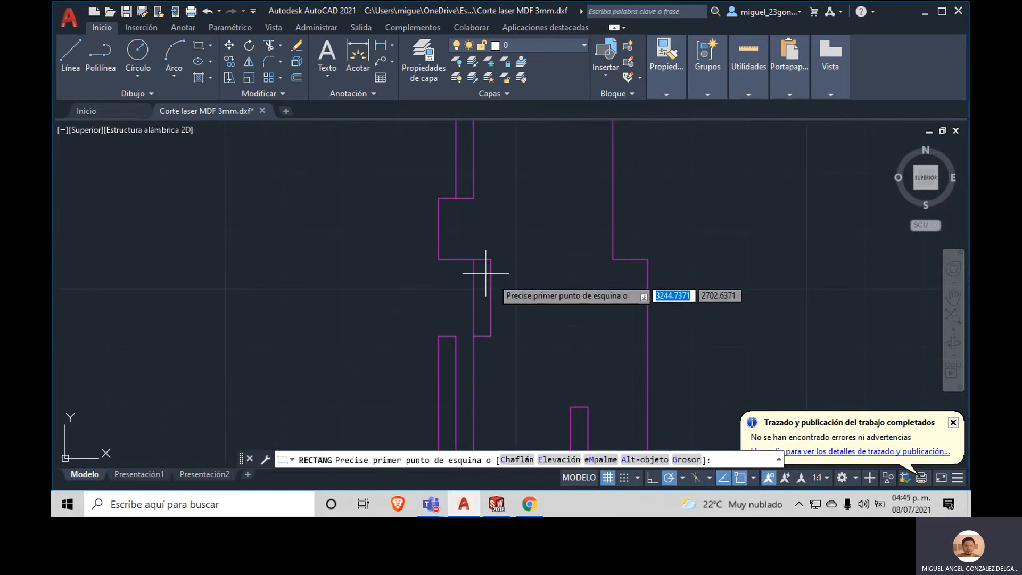
{"action": "left_click", "coordinate": [474, 259]}
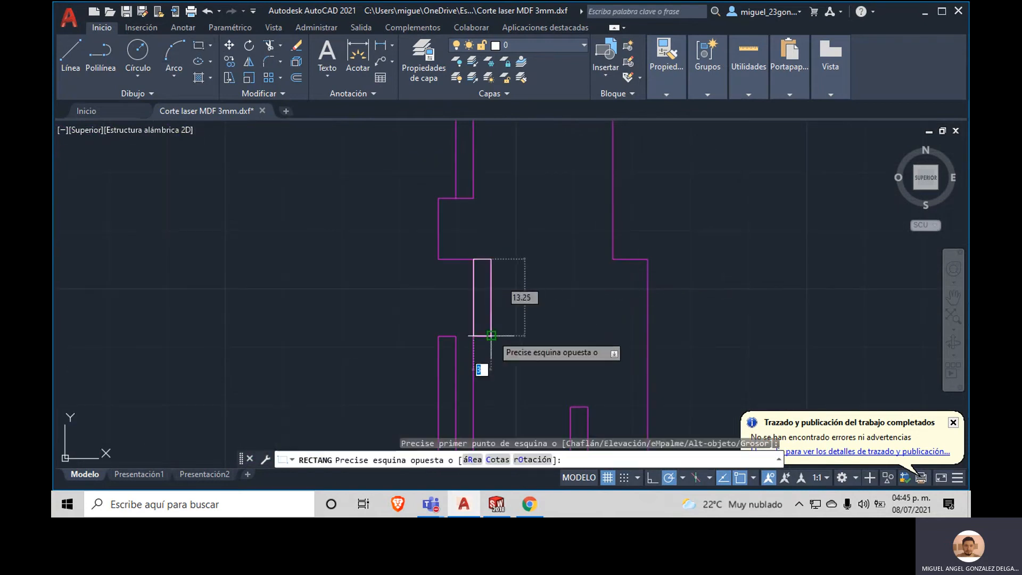
{"action": "left_click", "coordinate": [490, 336]}
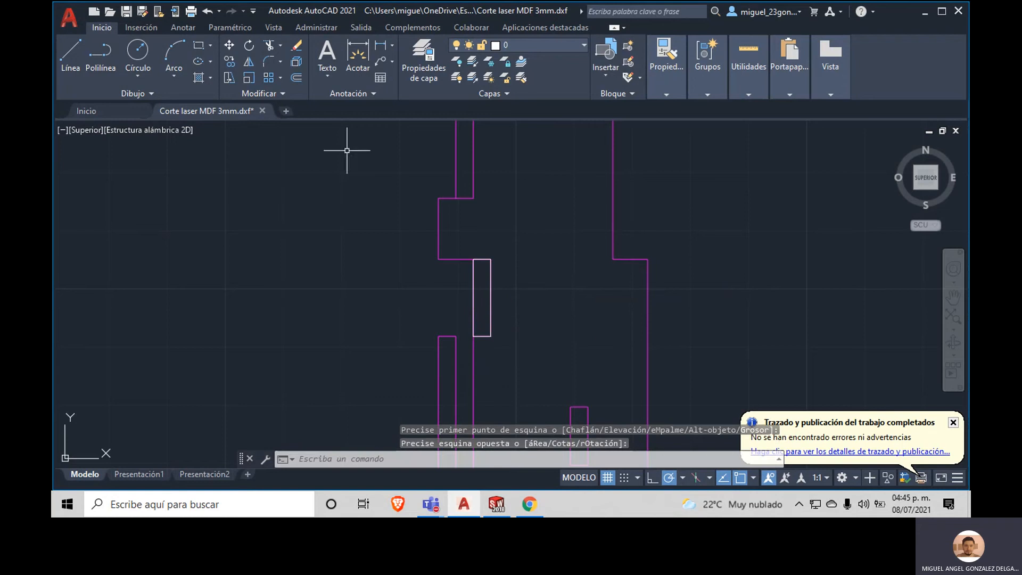
Step: Draw a vertical line from the small rectangle's upper inner corner down along the magenta cut edge to the next notch
{"action": "left_click", "coordinate": [70, 53]}
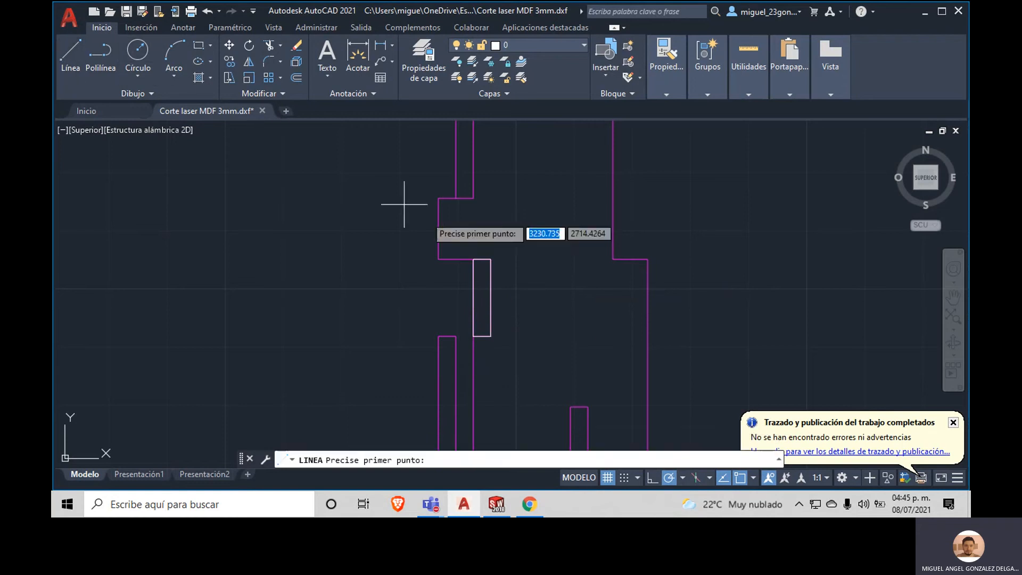
{"action": "left_click", "coordinate": [473, 259]}
{"action": "scroll", "coordinate": [509, 311], "scroll_direction": "up", "scroll_amount": 4}
{"action": "scroll", "coordinate": [496, 389], "scroll_direction": "down", "scroll_amount": 2}
{"action": "scroll", "coordinate": [487, 425], "scroll_direction": "down", "scroll_amount": 3}
{"action": "middle_click_drag", "start_coordinate": [488, 434], "coordinate": [472, 112]}
{"action": "left_click", "coordinate": [452, 298]}
{"action": "key", "text": "Escape"}
{"action": "middle_click_drag", "start_coordinate": [467, 220], "coordinate": [486, 396]}
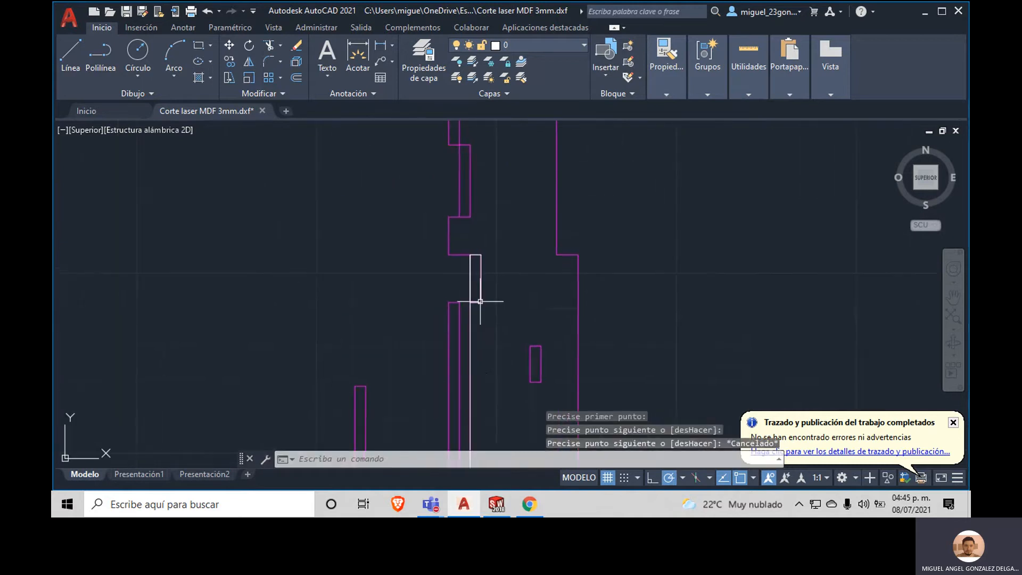
Step: Try trimming the overlapping segment along the small rectangle's long side, and undo the trim
{"action": "scroll", "coordinate": [474, 275], "scroll_direction": "up", "scroll_amount": 3}
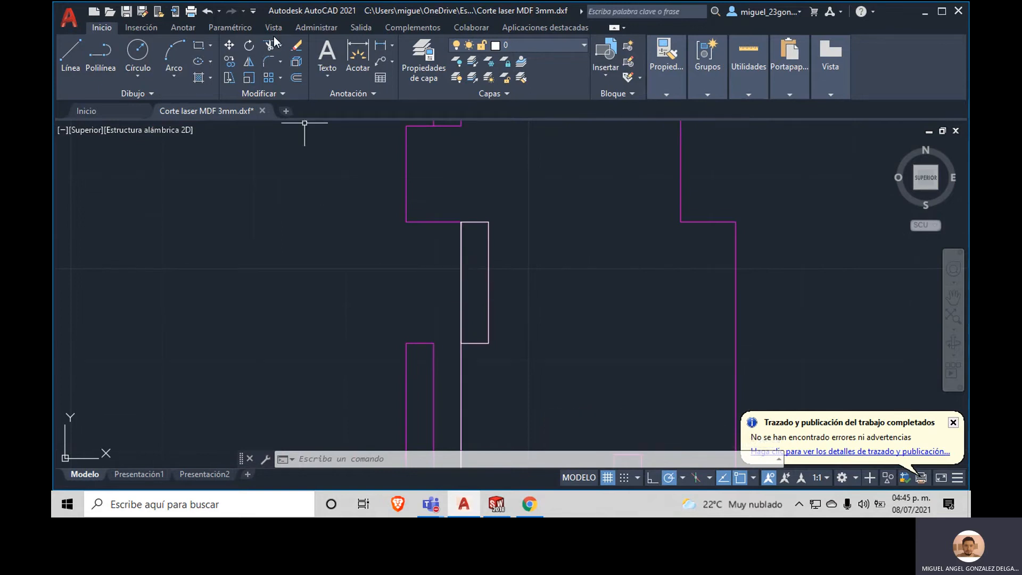
{"action": "left_click", "coordinate": [461, 282]}
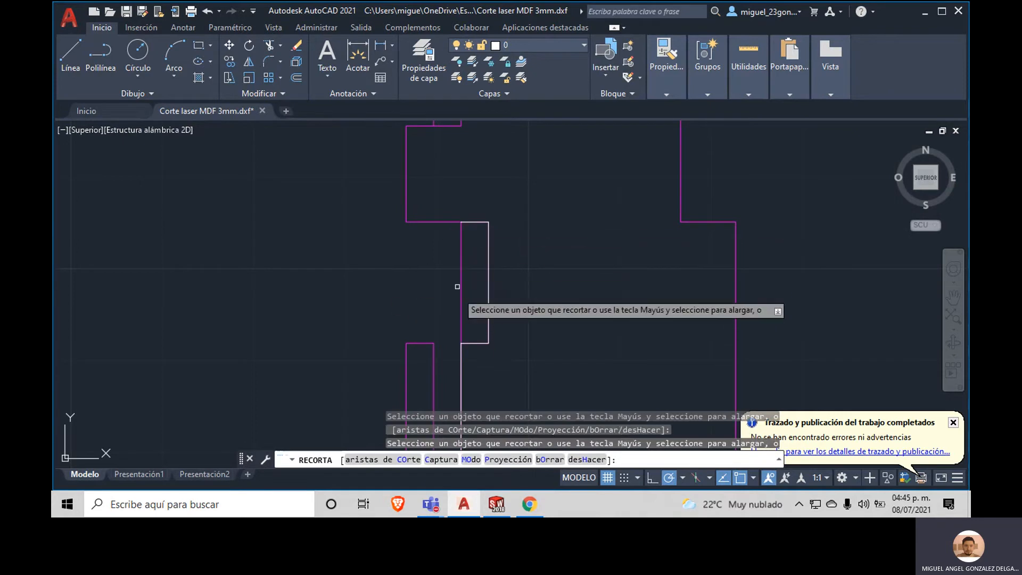
{"action": "key", "text": "Escape"}
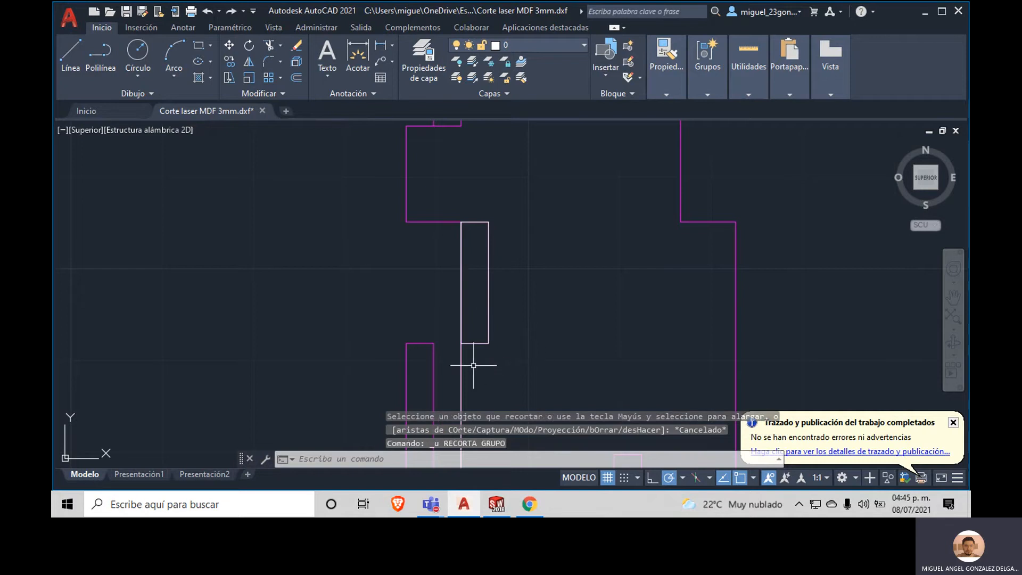
{"action": "key", "text": "ctrl+z"}
{"action": "key", "text": "Escape"}
{"action": "key", "text": "Escape"}
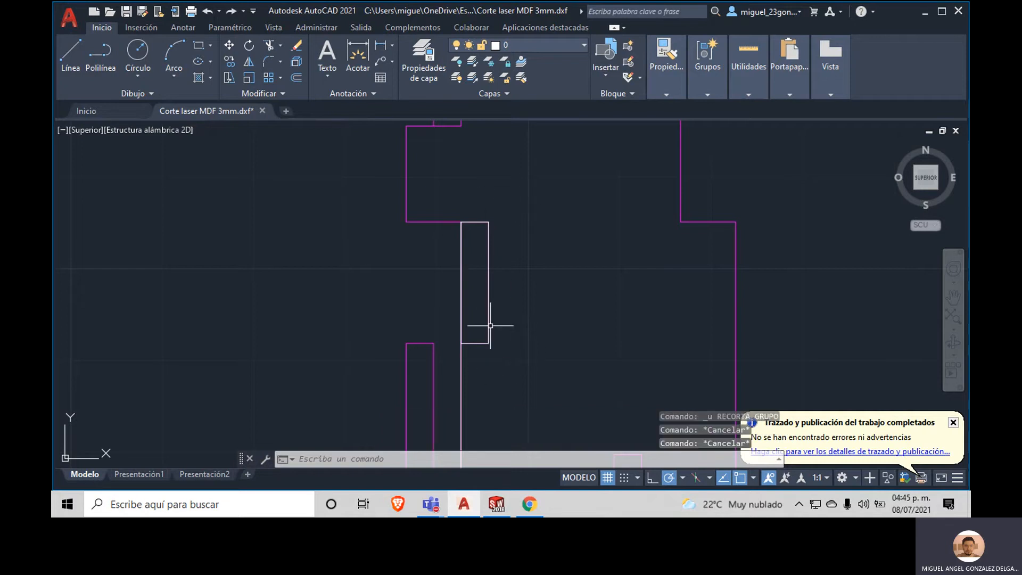
Step: Erase everything caught by a crossing selection around the small rectangle, and undo the erasure
{"action": "left_click", "coordinate": [516, 178]}
{"action": "left_click", "coordinate": [437, 376]}
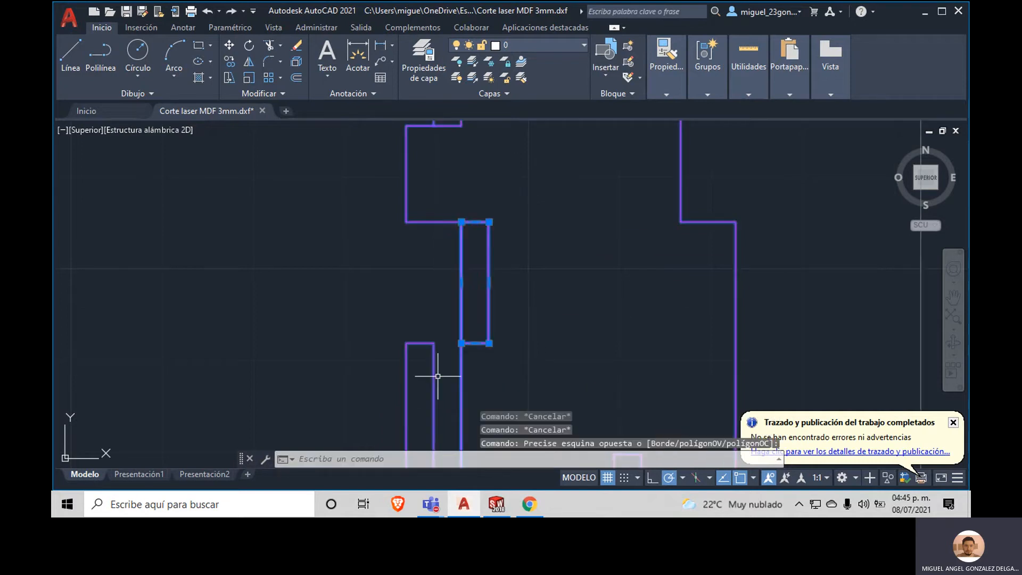
{"action": "key", "text": "Delete"}
{"action": "key", "text": "ctrl+z"}
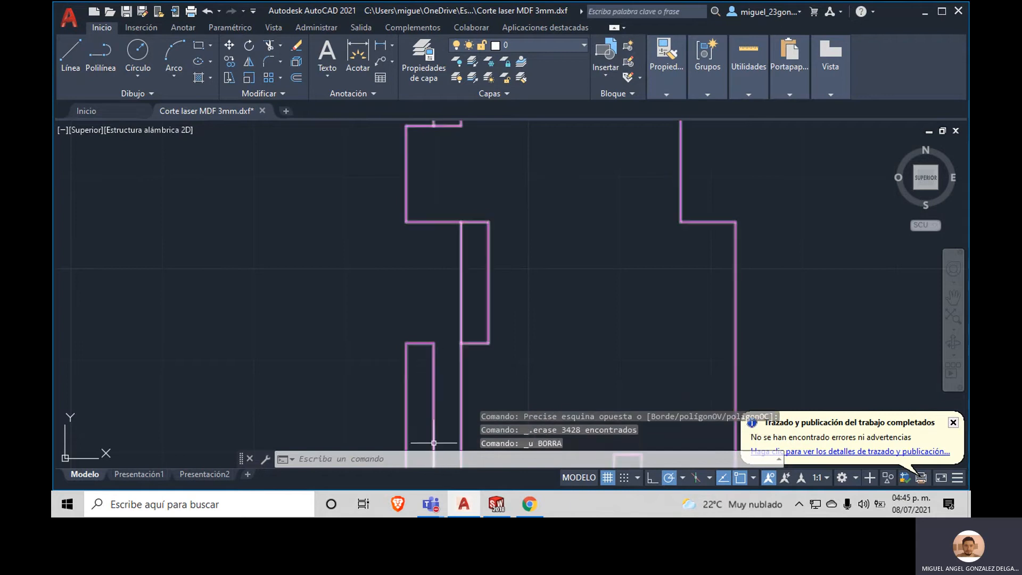
Step: Examine the notched edges between neighbouring magenta pieces, from the large slotted panel to the DUYUKING strip and the honeycomb circles
{"action": "scroll", "coordinate": [538, 270], "scroll_direction": "down", "scroll_amount": 5}
{"action": "scroll", "coordinate": [520, 296], "scroll_direction": "up", "scroll_amount": 3}
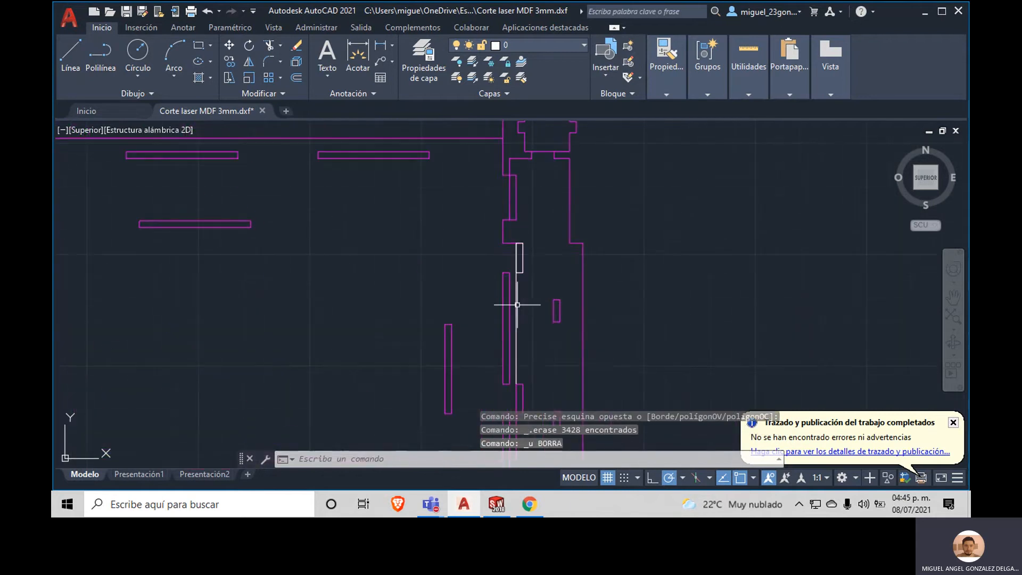
{"action": "mouse_move", "coordinate": [523, 253]}
{"action": "middle_mouse_down"}
{"action": "mouse_move", "coordinate": [471, 343]}
{"action": "mouse_move", "coordinate": [465, 384]}
{"action": "middle_mouse_up"}
{"action": "middle_click_drag", "start_coordinate": [320, 299], "coordinate": [549, 329]}
{"action": "middle_click_drag", "start_coordinate": [235, 347], "coordinate": [536, 257]}
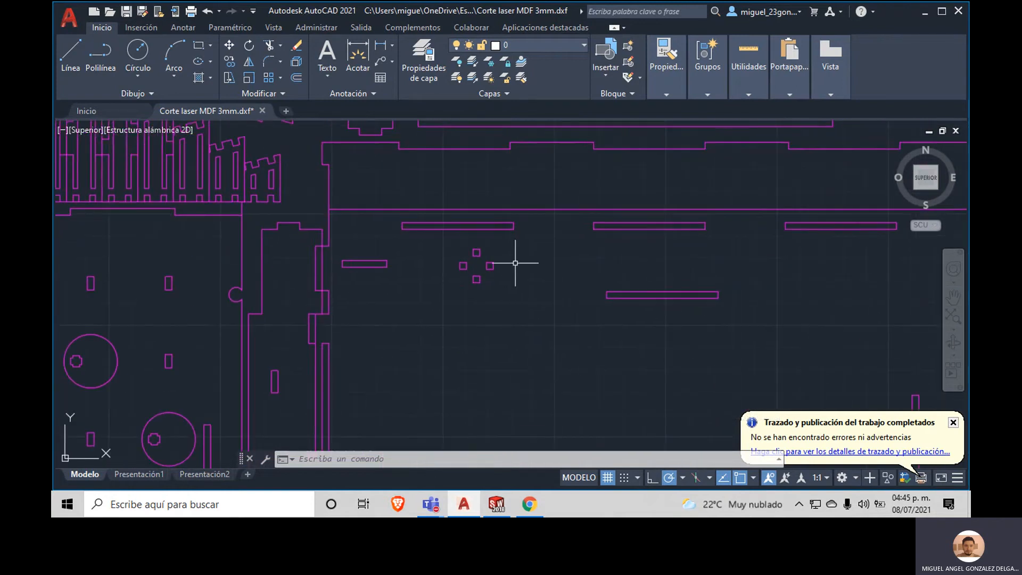
{"action": "scroll", "coordinate": [331, 328], "scroll_direction": "down", "scroll_amount": 5}
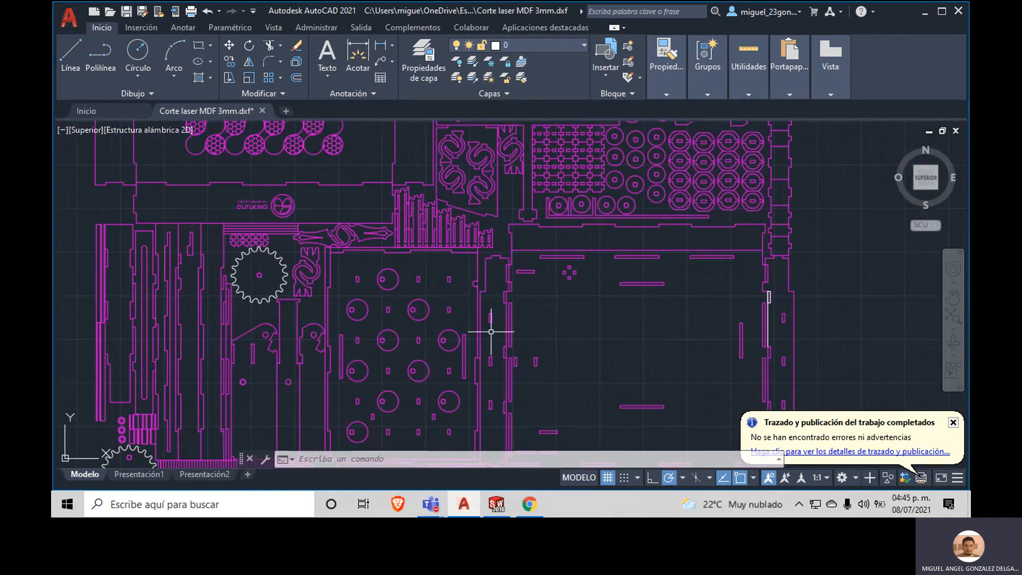
{"action": "key", "text": "ctrl+a"}
{"action": "scroll", "coordinate": [299, 338], "scroll_direction": "up", "scroll_amount": 5}
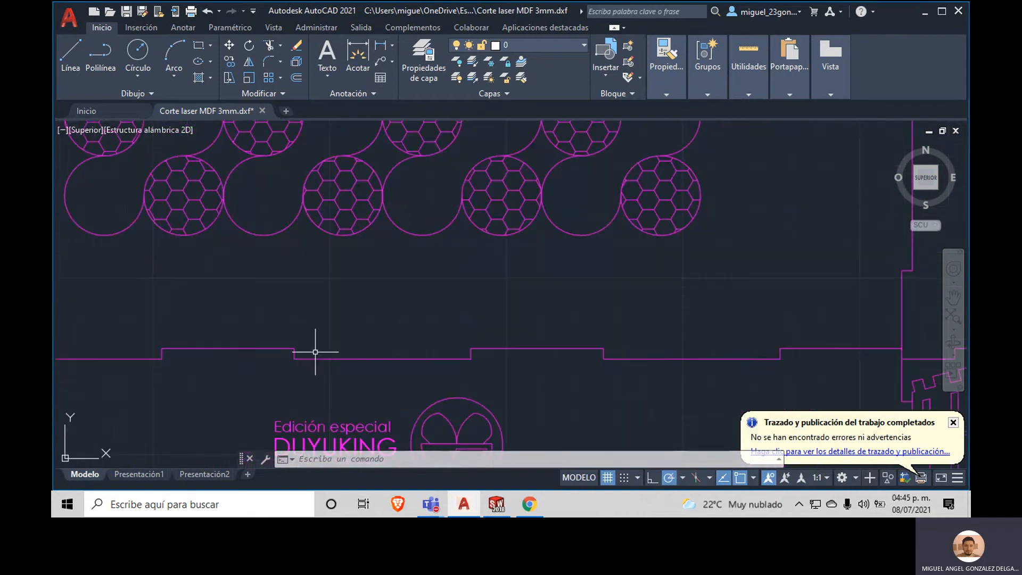
{"action": "scroll", "coordinate": [426, 373], "scroll_direction": "down", "scroll_amount": 3}
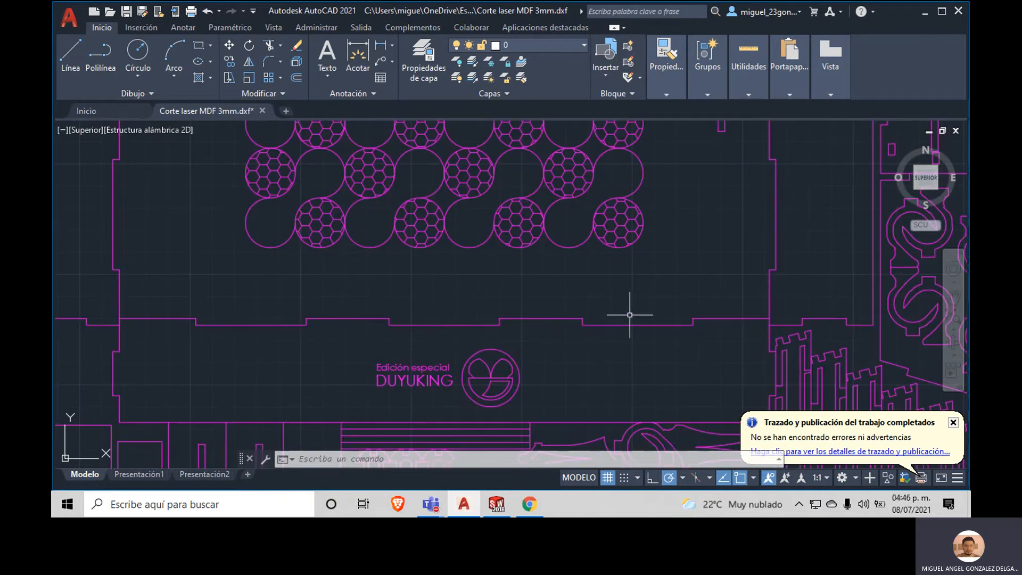
Step: Examine the honeycomb-filled circles in the large magenta panel
{"action": "middle_click_drag", "start_coordinate": [431, 287], "coordinate": [357, 507]}
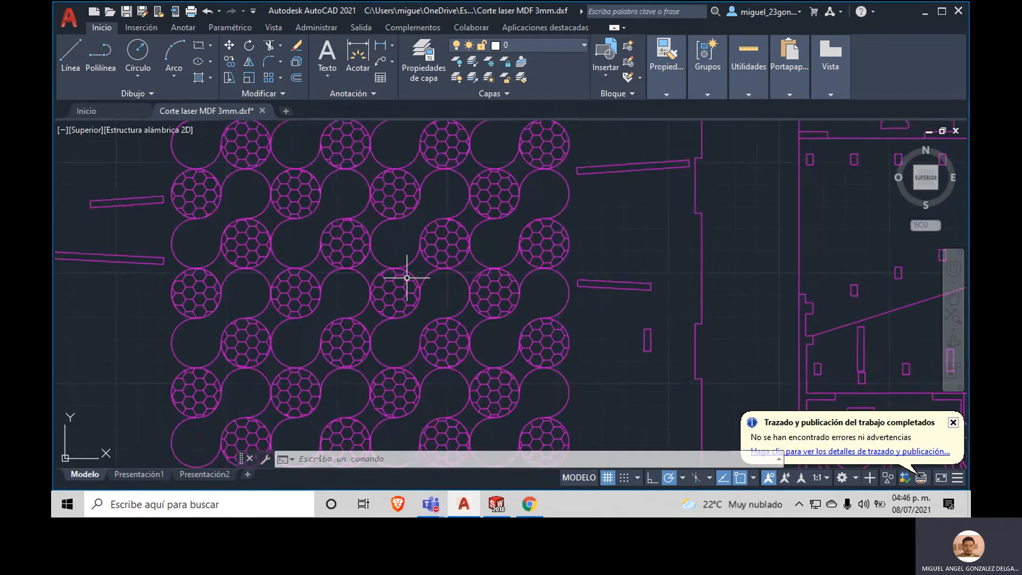
{"action": "scroll", "coordinate": [429, 278], "scroll_direction": "up", "scroll_amount": 4}
{"action": "scroll", "coordinate": [445, 339], "scroll_direction": "down", "scroll_amount": 4}
{"action": "scroll", "coordinate": [444, 339], "scroll_direction": "down", "scroll_amount": 5}
{"action": "scroll", "coordinate": [449, 277], "scroll_direction": "up", "scroll_amount": 3}
{"action": "scroll", "coordinate": [475, 278], "scroll_direction": "down", "scroll_amount": 4}
Step: Hatch the area between the yellow square outline and the small red square with a solid fill in colour 248,215,49
{"action": "middle_click_drag", "start_coordinate": [313, 357], "coordinate": [378, 349]}
{"action": "scroll", "coordinate": [313, 326], "scroll_direction": "up", "scroll_amount": 6}
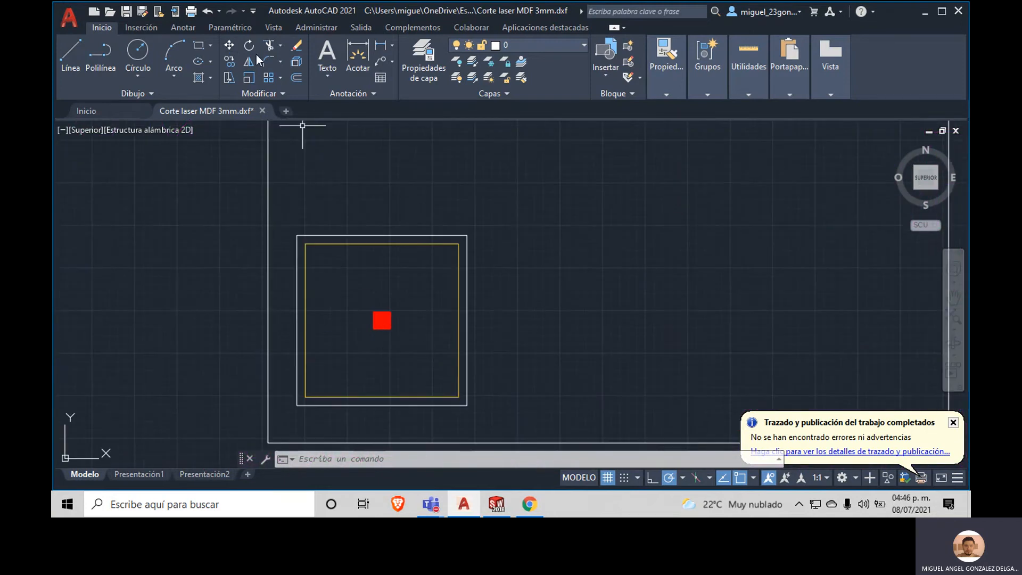
{"action": "left_click", "coordinate": [197, 79]}
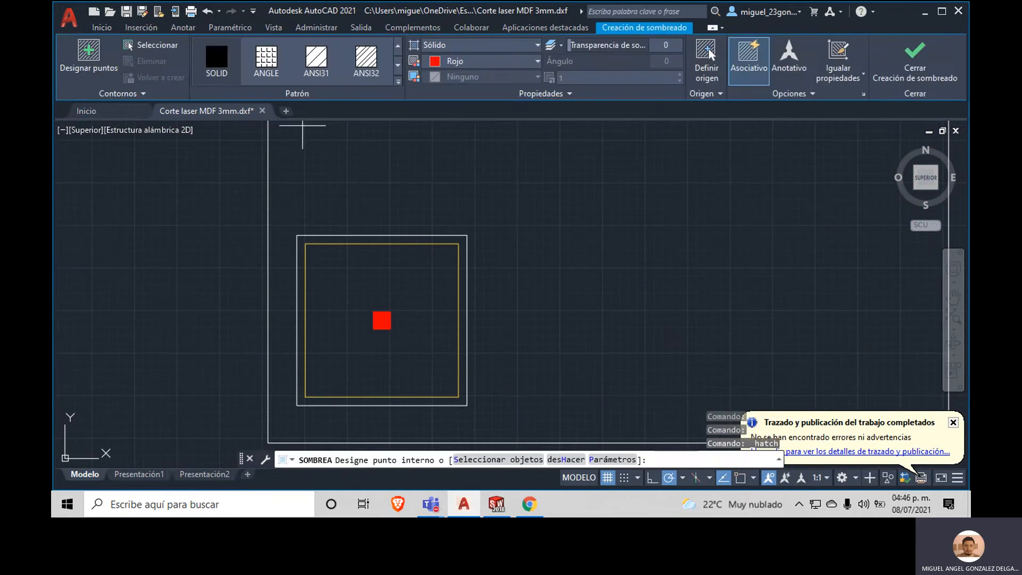
{"action": "left_click", "coordinate": [427, 269]}
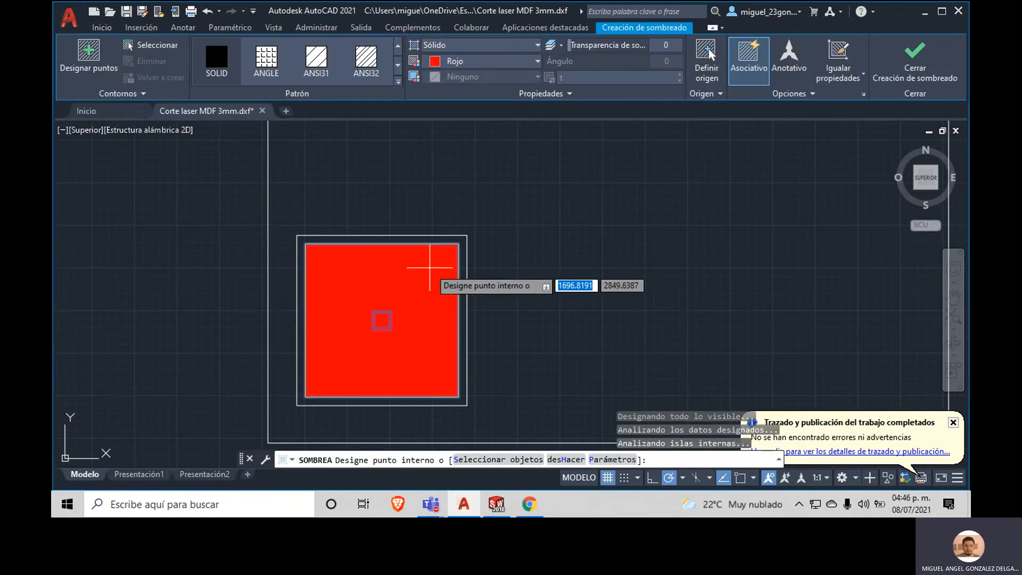
{"action": "left_click", "coordinate": [509, 64]}
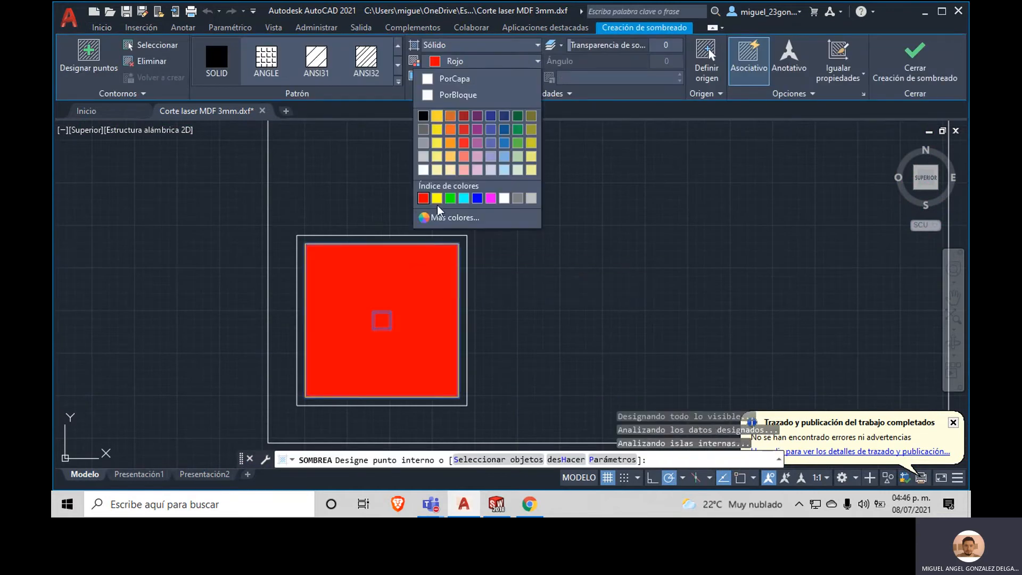
{"action": "left_click", "coordinate": [438, 115]}
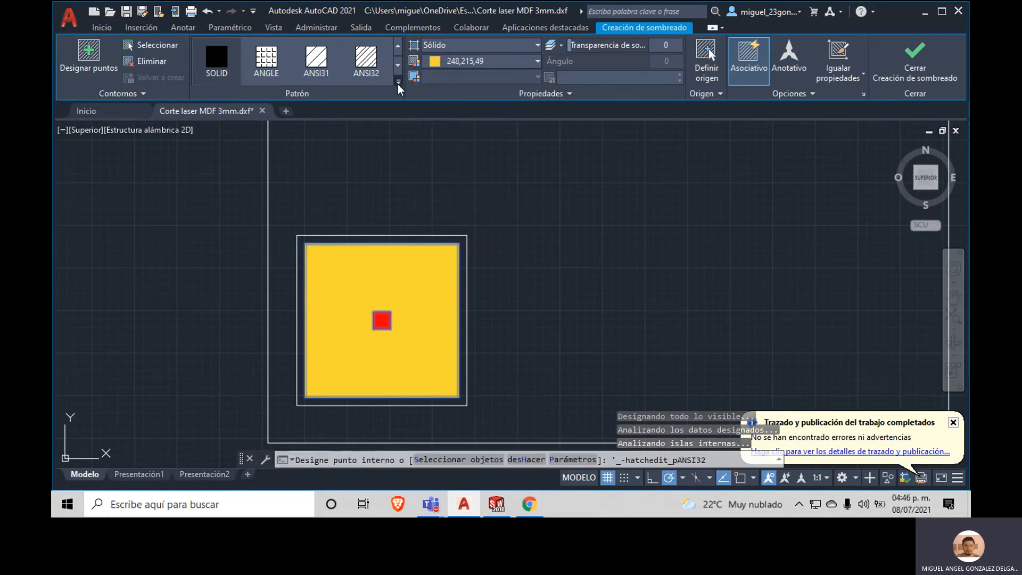
Step: Change the square's hatch pattern to HONEY and finish the hatch
{"action": "left_click", "coordinate": [398, 81]}
{"action": "scroll", "coordinate": [185, 159], "scroll_direction": "down", "scroll_amount": 1}
{"action": "scroll", "coordinate": [185, 159], "scroll_direction": "down", "scroll_amount": 5}
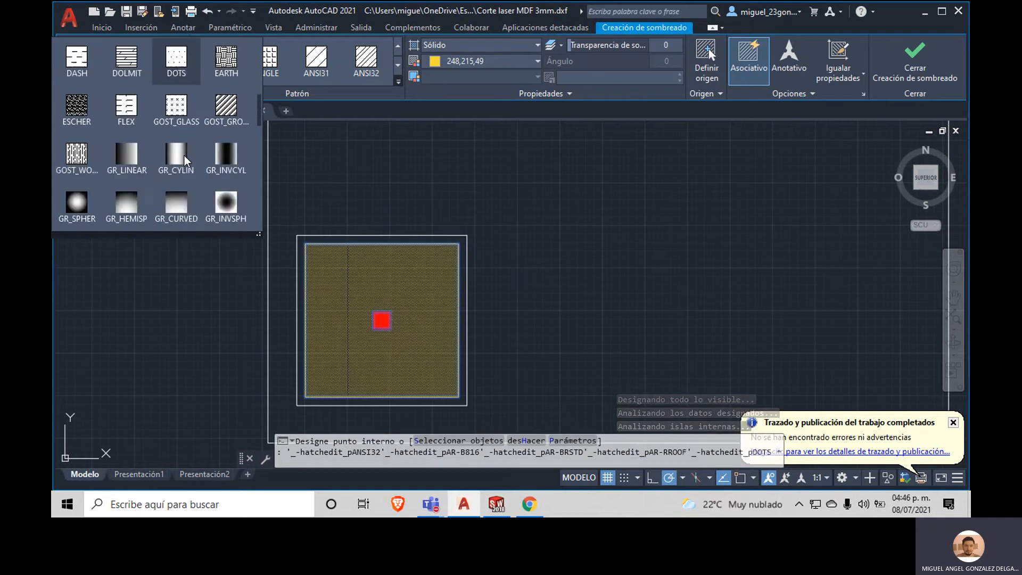
{"action": "scroll", "coordinate": [181, 152], "scroll_direction": "down", "scroll_amount": 3}
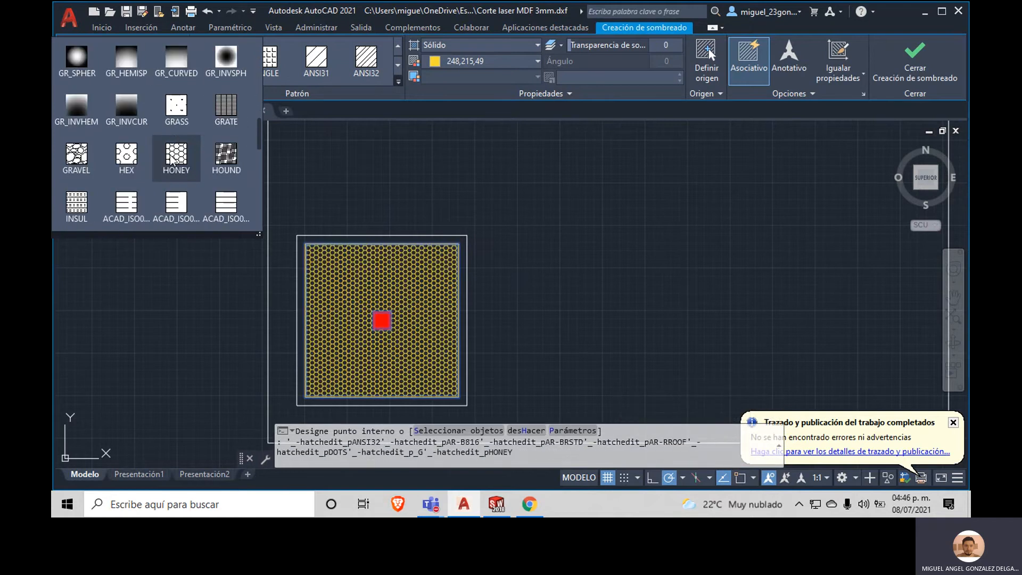
{"action": "left_click", "coordinate": [172, 159]}
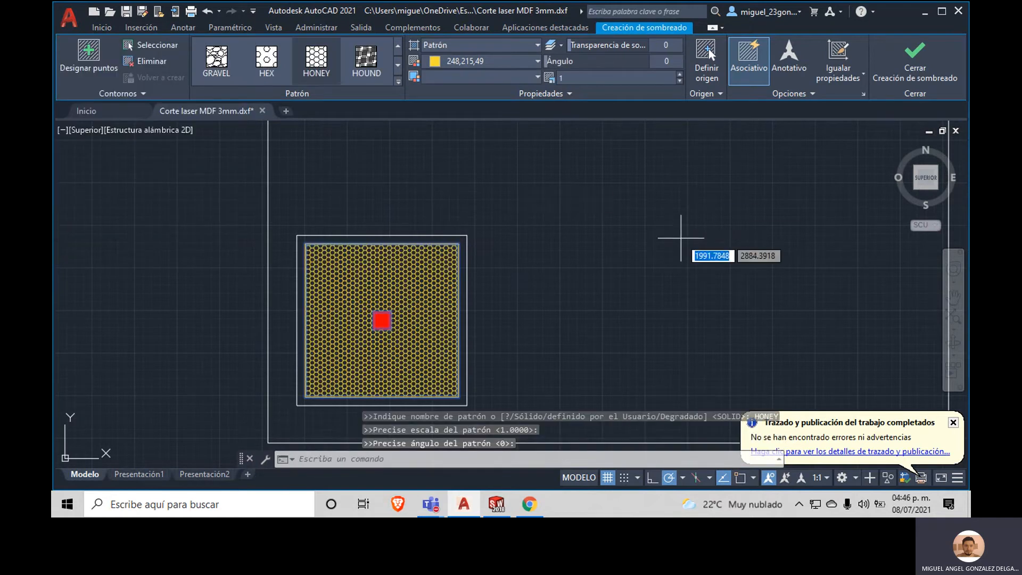
{"action": "left_click", "coordinate": [925, 67]}
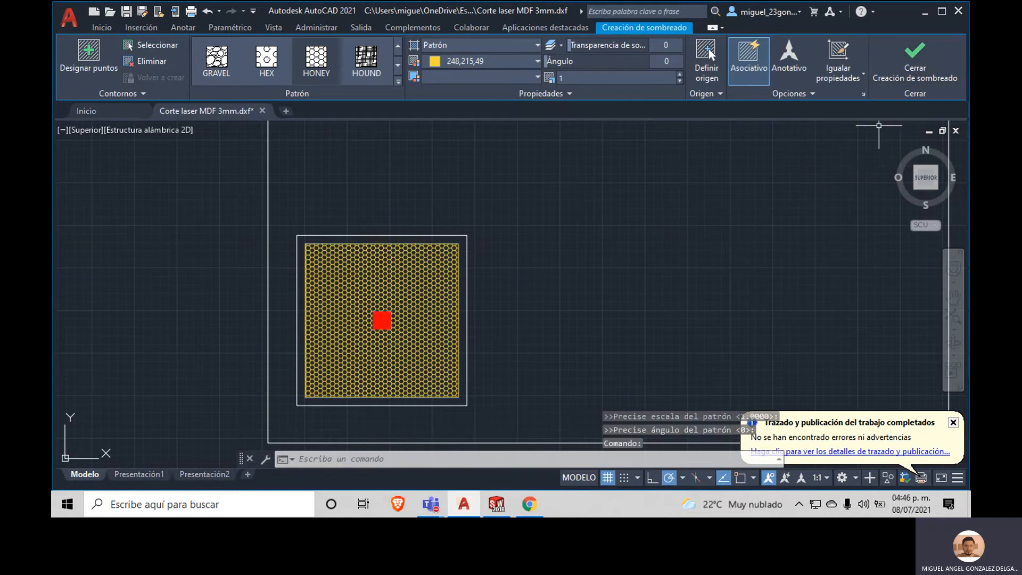
Step: Explode the square's honeycomb hatch into individual lines with DESCOMP
{"action": "left_click", "coordinate": [350, 286]}
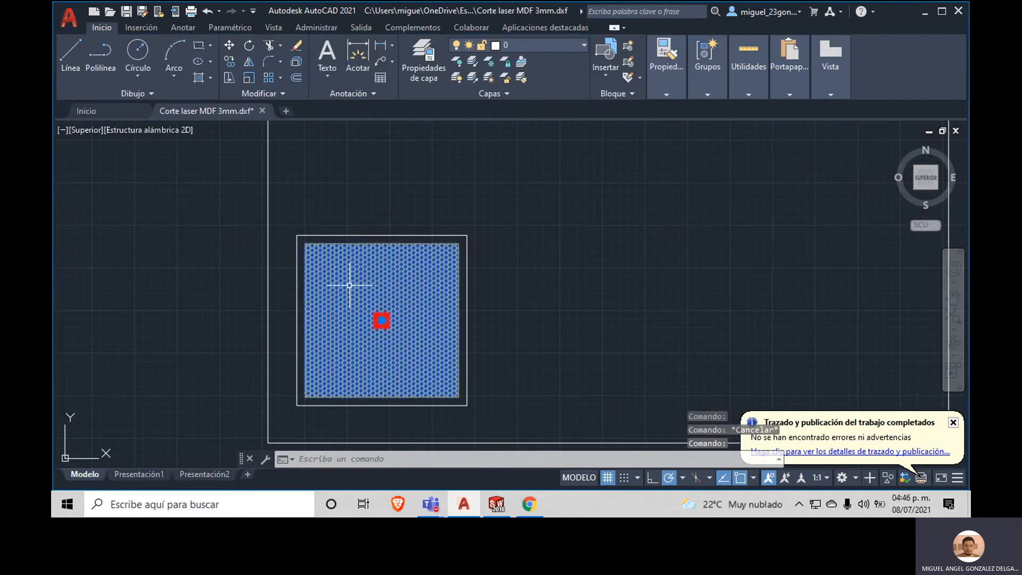
{"action": "left_click", "coordinate": [358, 461]}
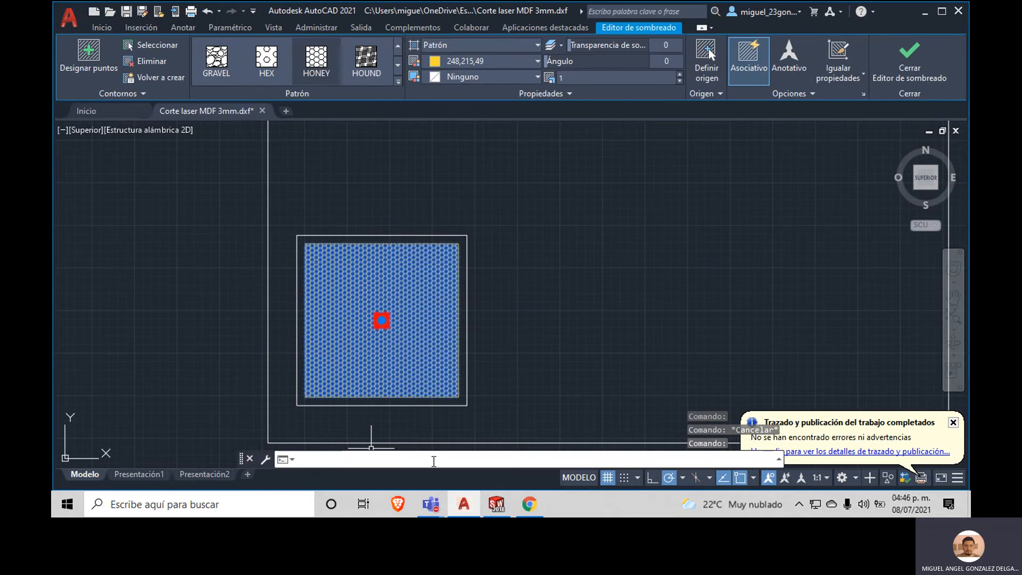
{"action": "type", "text": "des"}
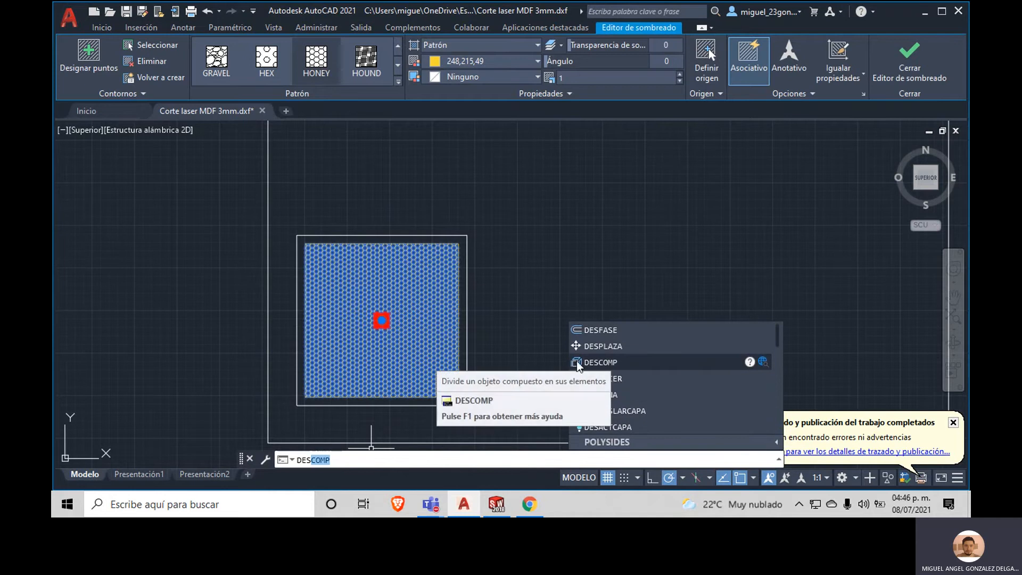
{"action": "left_click", "coordinate": [609, 364]}
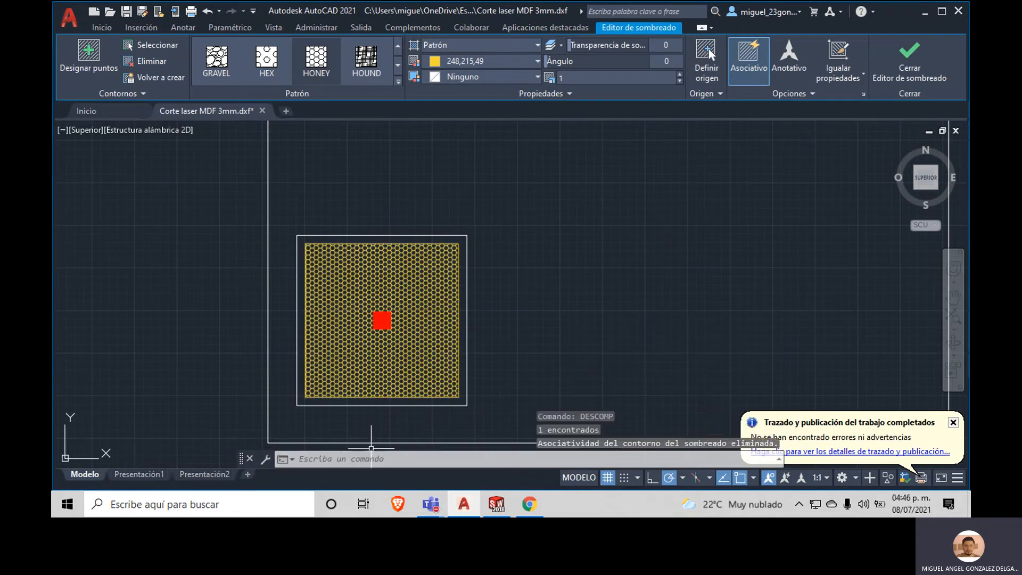
{"action": "key", "text": "Escape"}
{"action": "key", "text": "Escape"}
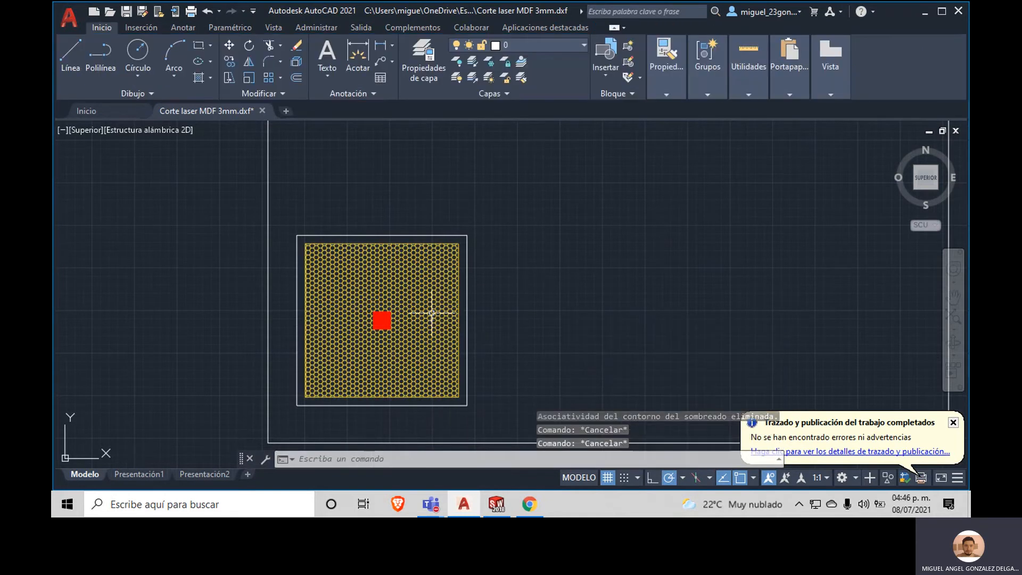
Step: Check the exploded honeycomb by lasso-selecting separate patches of its lines, and clear the selection
{"action": "mouse_move", "coordinate": [392, 201]}
{"action": "left_mouse_down"}
{"action": "mouse_move", "coordinate": [425, 269]}
{"action": "mouse_move", "coordinate": [440, 278]}
{"action": "mouse_move", "coordinate": [450, 250]}
{"action": "mouse_move", "coordinate": [461, 289]}
{"action": "left_mouse_up"}
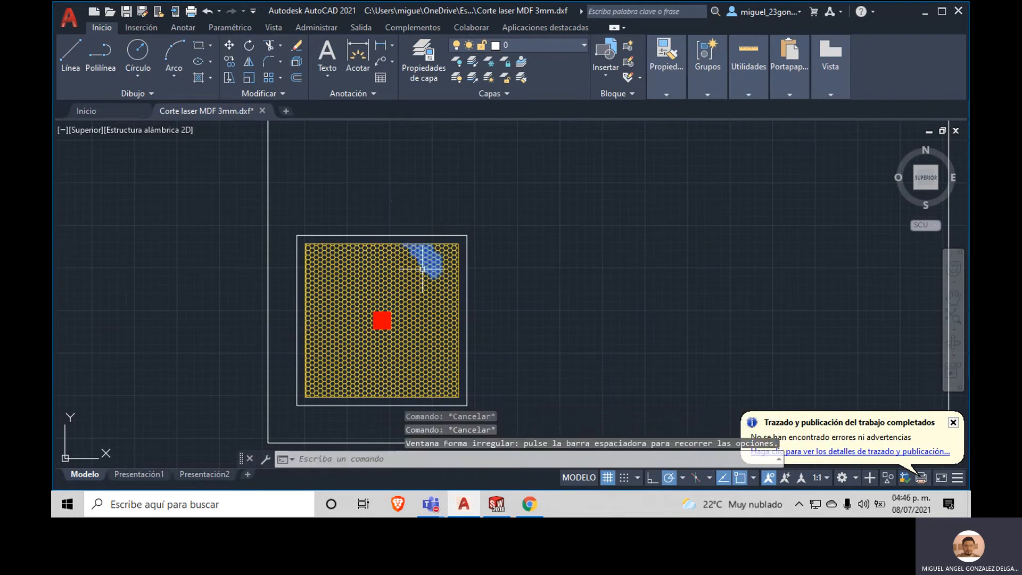
{"action": "scroll", "coordinate": [422, 269], "scroll_direction": "down", "scroll_amount": 3}
{"action": "scroll", "coordinate": [428, 262], "scroll_direction": "up", "scroll_amount": 9}
{"action": "mouse_move", "coordinate": [376, 284]}
{"action": "middle_mouse_down"}
{"action": "mouse_move", "coordinate": [385, 309]}
{"action": "mouse_move", "coordinate": [346, 275]}
{"action": "mouse_move", "coordinate": [297, 272]}
{"action": "middle_mouse_up"}
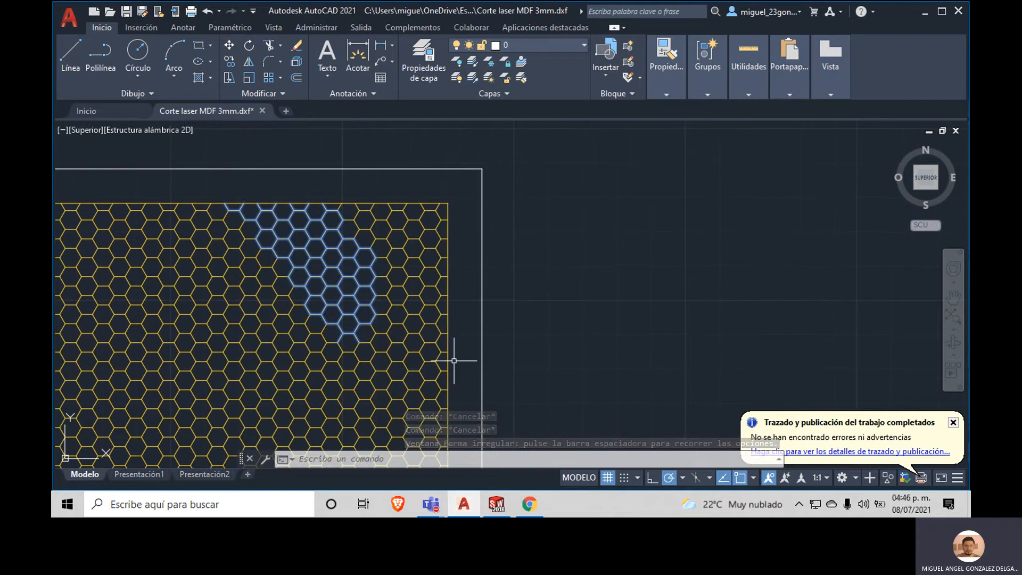
{"action": "mouse_move", "coordinate": [339, 265]}
{"action": "middle_mouse_down"}
{"action": "mouse_move", "coordinate": [352, 269]}
{"action": "mouse_move", "coordinate": [495, 203]}
{"action": "middle_mouse_up"}
{"action": "left_click", "coordinate": [708, 304]}
{"action": "mouse_move", "coordinate": [709, 304]}
{"action": "left_mouse_down"}
{"action": "mouse_move", "coordinate": [491, 422]}
{"action": "mouse_move", "coordinate": [389, 352]}
{"action": "mouse_move", "coordinate": [362, 269]}
{"action": "left_mouse_up"}
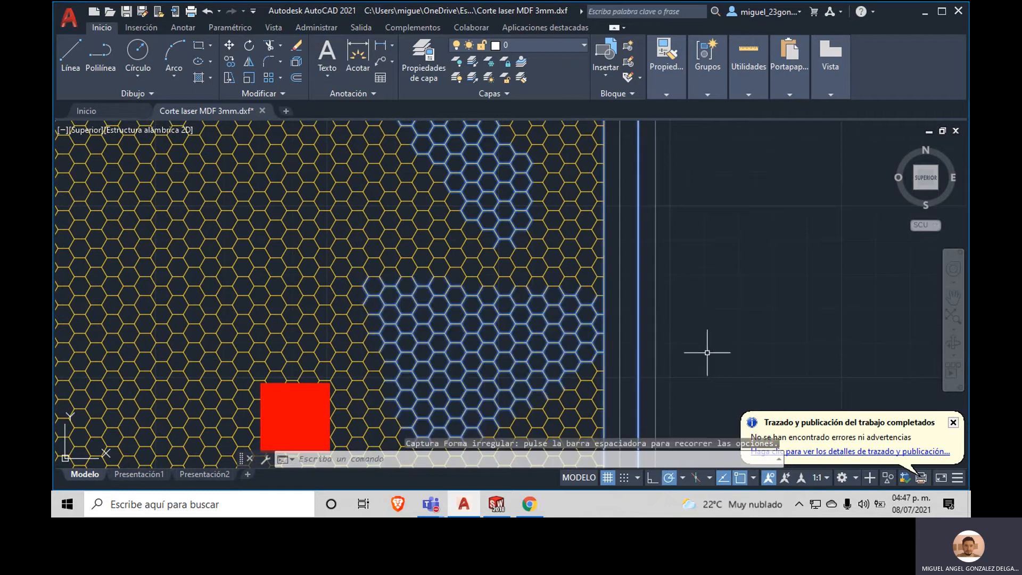
{"action": "scroll", "coordinate": [661, 282], "scroll_direction": "down", "scroll_amount": 6}
{"action": "middle_click_drag", "start_coordinate": [612, 358], "coordinate": [522, 345]}
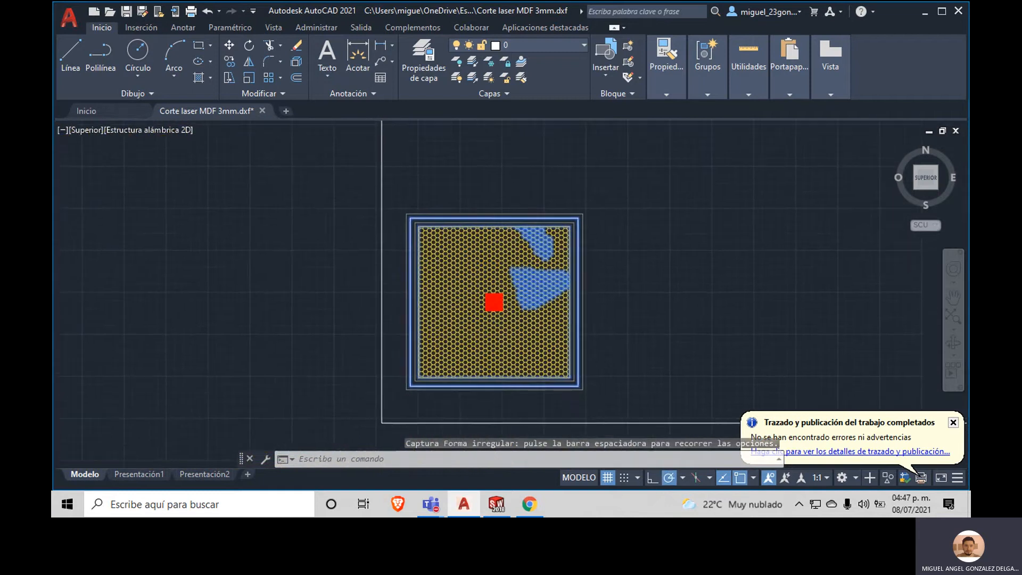
{"action": "mouse_move", "coordinate": [321, 286]}
{"action": "left_mouse_down"}
{"action": "mouse_move", "coordinate": [378, 299]}
{"action": "mouse_move", "coordinate": [449, 384]}
{"action": "mouse_move", "coordinate": [428, 391]}
{"action": "left_mouse_up"}
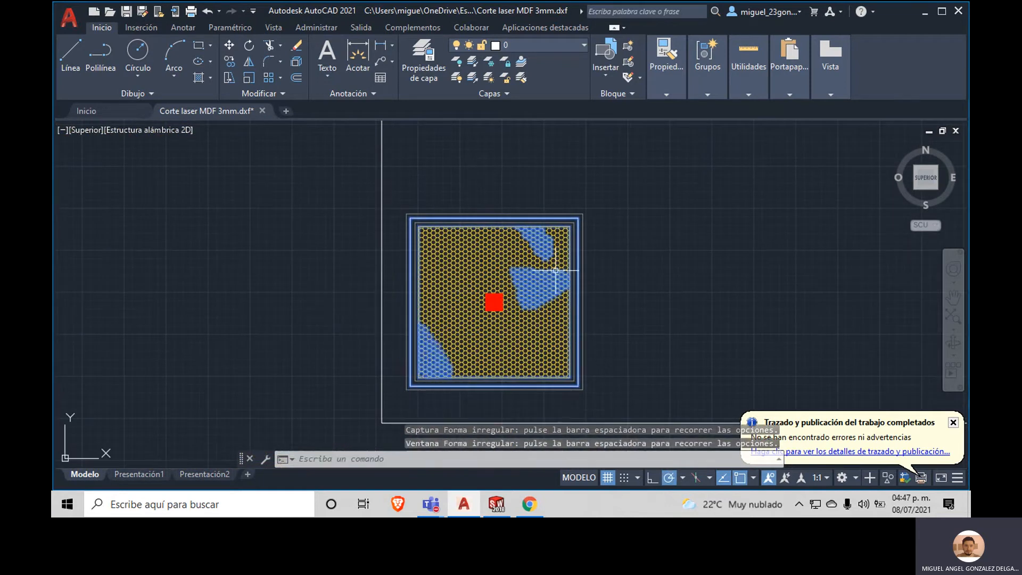
{"action": "key", "text": "Escape"}
Step: Draw a rectangle in the empty area of the white frame, above and beside the honeycomb square
{"action": "middle_click_drag", "start_coordinate": [638, 283], "coordinate": [338, 359]}
{"action": "left_click", "coordinate": [199, 45]}
{"action": "left_click", "coordinate": [412, 160]}
{"action": "key", "text": "Escape"}
{"action": "key", "text": "Escape"}
{"action": "key", "text": "Escape"}
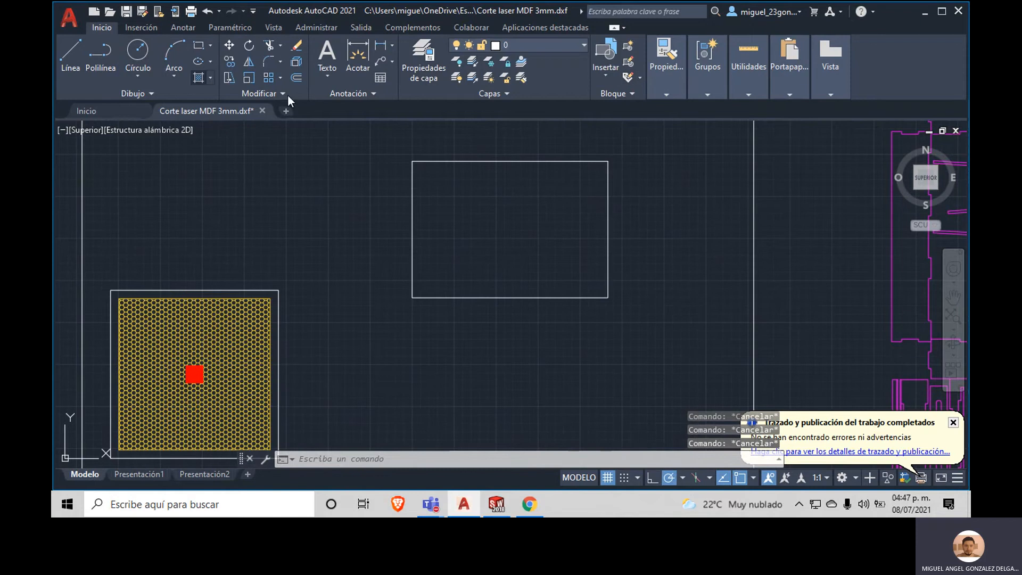
Step: Fill the new rectangle with a HONEY hatch in colour 248,215,49
{"action": "left_click", "coordinate": [472, 218]}
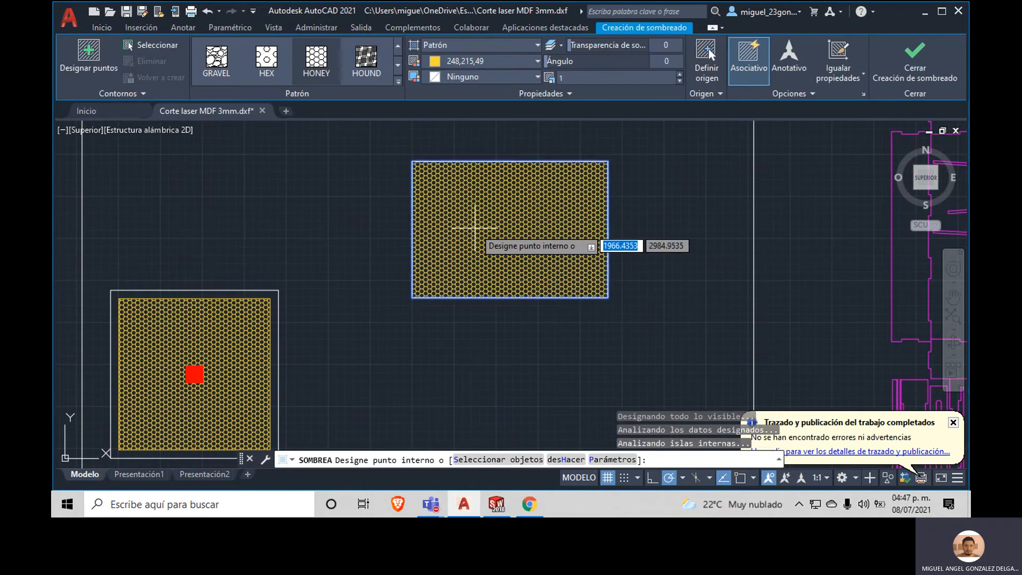
{"action": "key", "text": "Escape"}
{"action": "key", "text": "Escape"}
{"action": "key", "text": "Escape"}
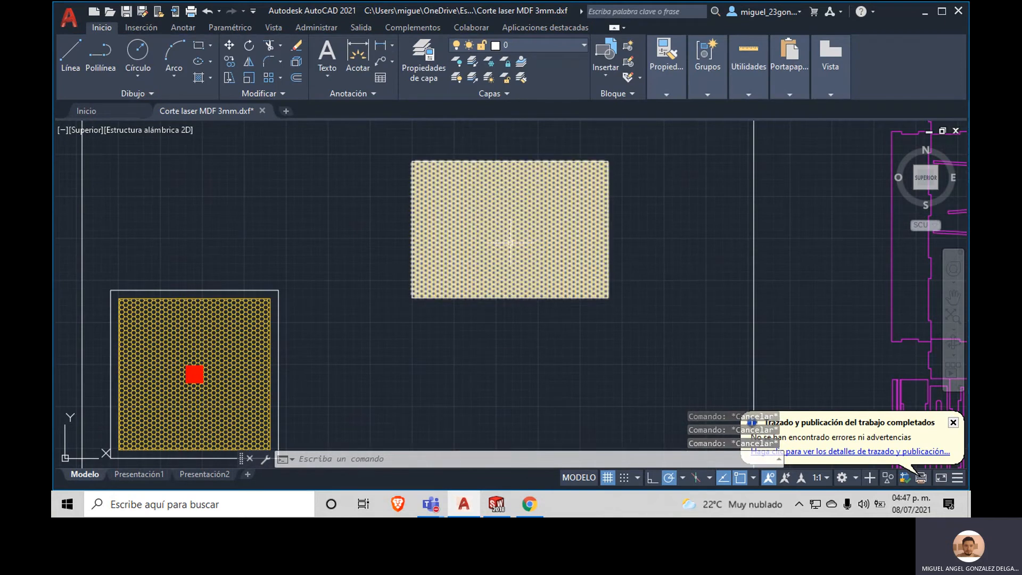
Step: Select the rectangle's unexploded honeycomb hatch to check how it behaves as an object, and clear the selection
{"action": "middle_click_drag", "start_coordinate": [676, 258], "coordinate": [630, 299]}
{"action": "scroll", "coordinate": [566, 288], "scroll_direction": "up", "scroll_amount": 5}
{"action": "middle_click_drag", "start_coordinate": [532, 289], "coordinate": [626, 322]}
{"action": "scroll", "coordinate": [579, 304], "scroll_direction": "down", "scroll_amount": 2}
{"action": "left_click", "coordinate": [480, 285]}
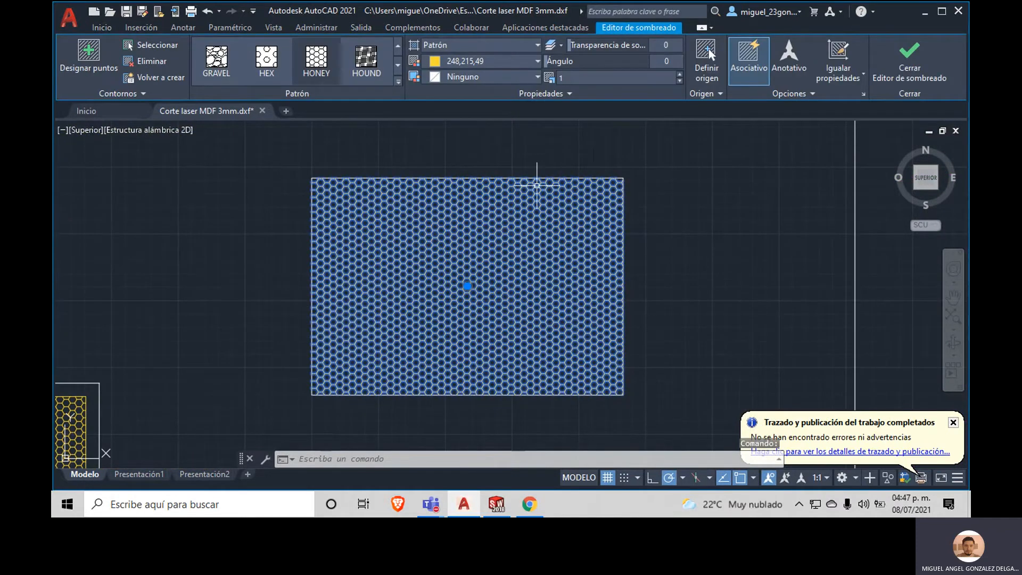
{"action": "key", "text": "Escape"}
{"action": "key", "text": "Escape"}
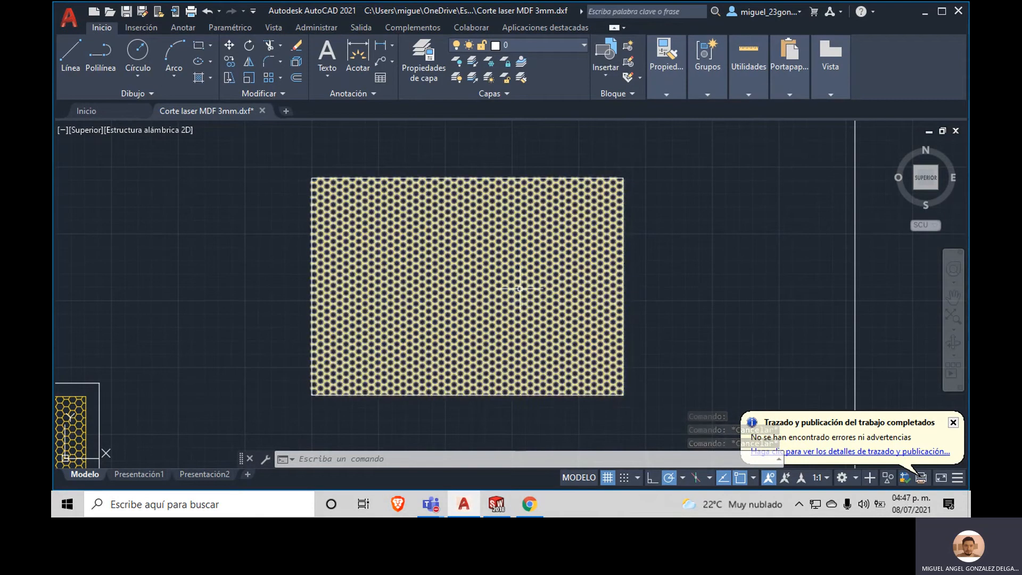
Step: Examine the magenta cutting layout, from its overall arrangement to the gears, slotted strips and panel with circular holes
{"action": "mouse_move", "coordinate": [519, 289]}
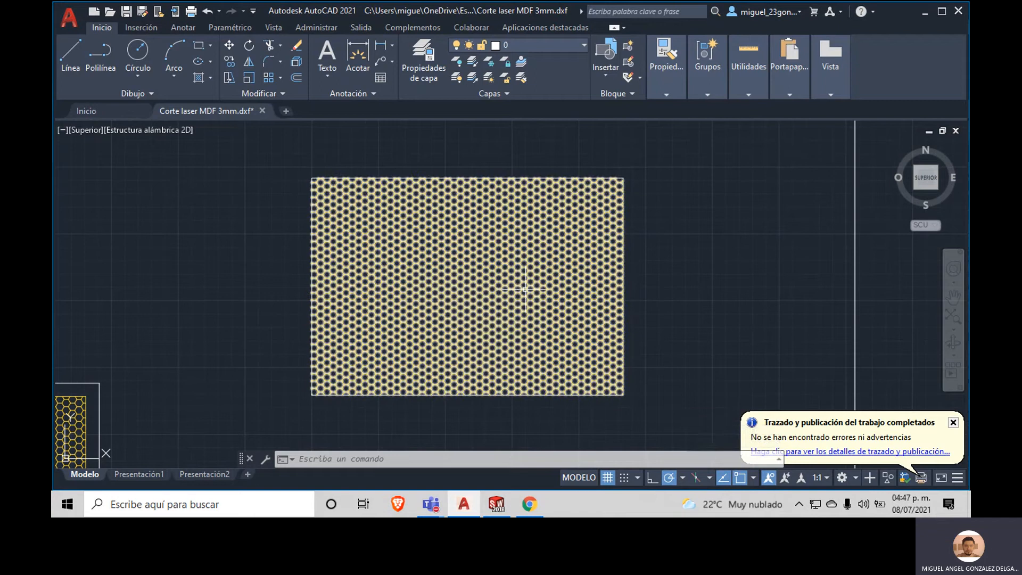
{"action": "scroll", "coordinate": [430, 304], "scroll_direction": "down", "scroll_amount": 4}
{"action": "middle_click_drag", "start_coordinate": [543, 381], "coordinate": [498, 286]}
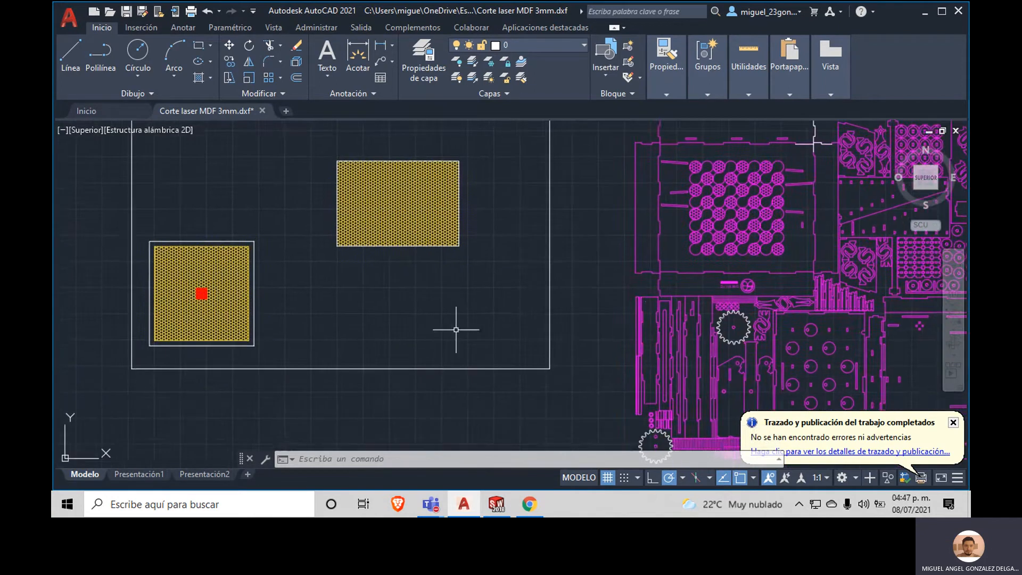
{"action": "middle_click_drag", "start_coordinate": [643, 295], "coordinate": [321, 268]}
{"action": "scroll", "coordinate": [671, 270], "scroll_direction": "down", "scroll_amount": 2}
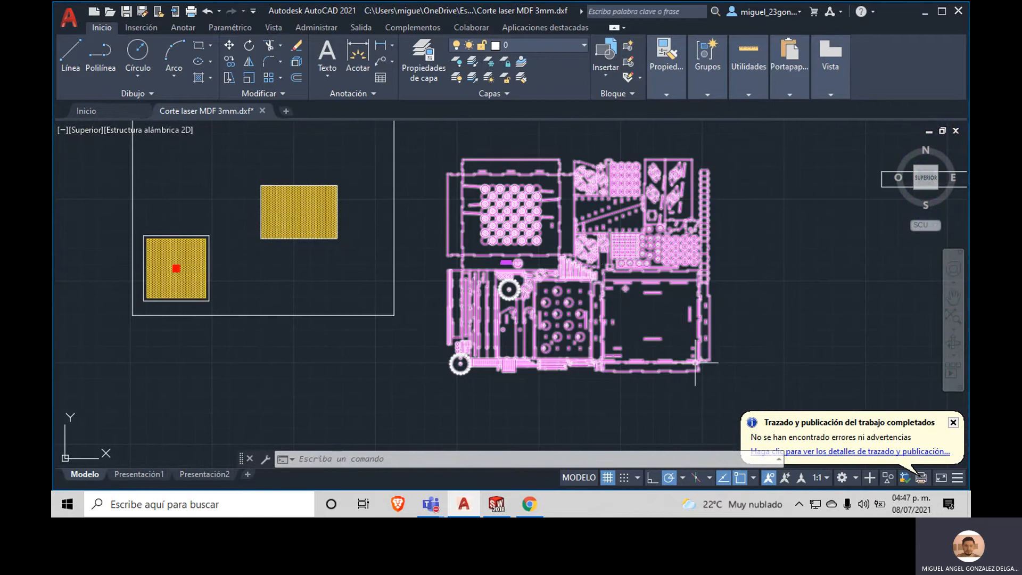
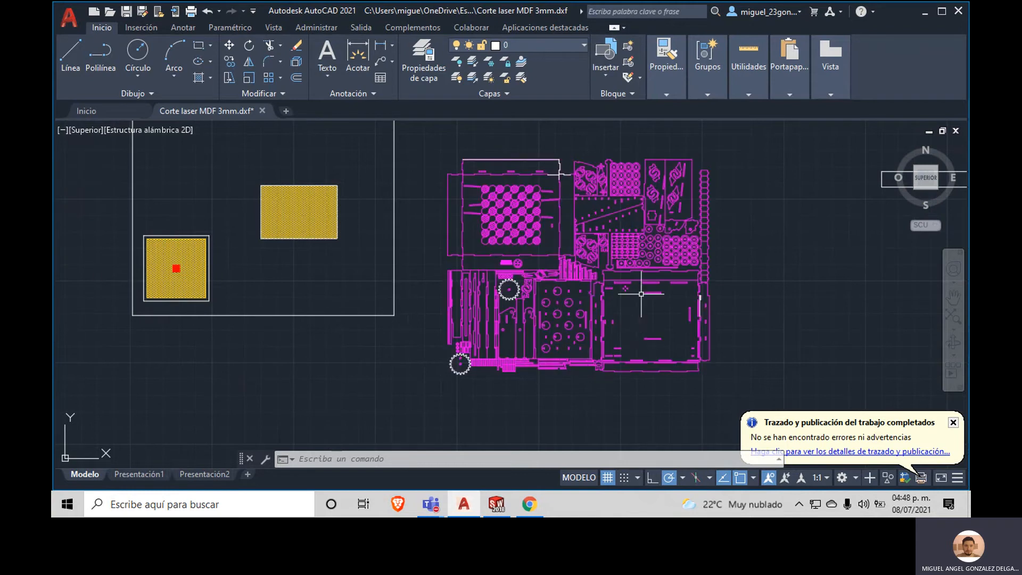
{"action": "scroll", "coordinate": [641, 293], "scroll_direction": "down", "scroll_amount": 5}
{"action": "scroll", "coordinate": [668, 291], "scroll_direction": "up", "scroll_amount": 7}
{"action": "scroll", "coordinate": [668, 290], "scroll_direction": "down", "scroll_amount": 2}
{"action": "scroll", "coordinate": [584, 250], "scroll_direction": "down", "scroll_amount": 3}
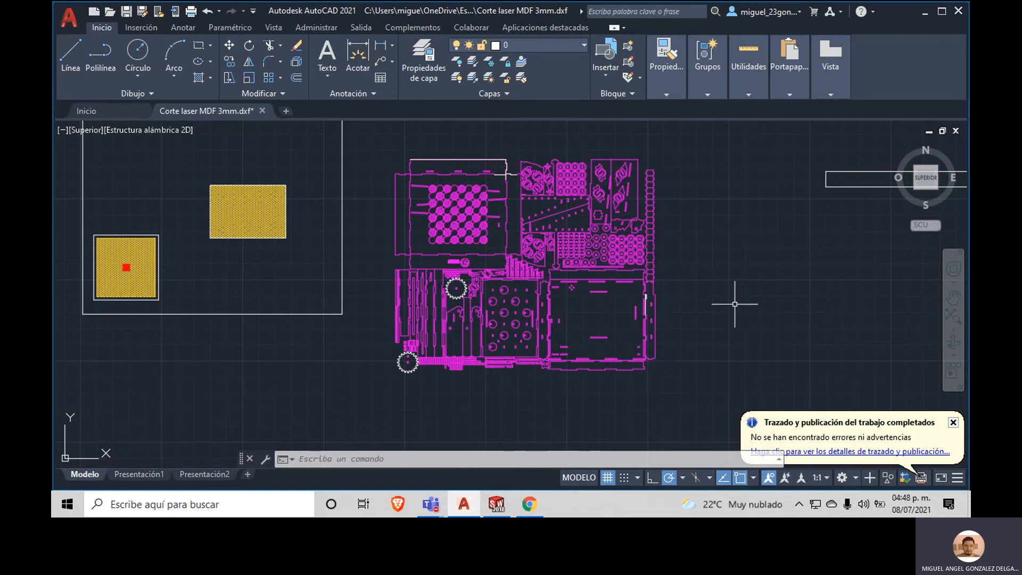
{"action": "scroll", "coordinate": [479, 293], "scroll_direction": "up", "scroll_amount": 6}
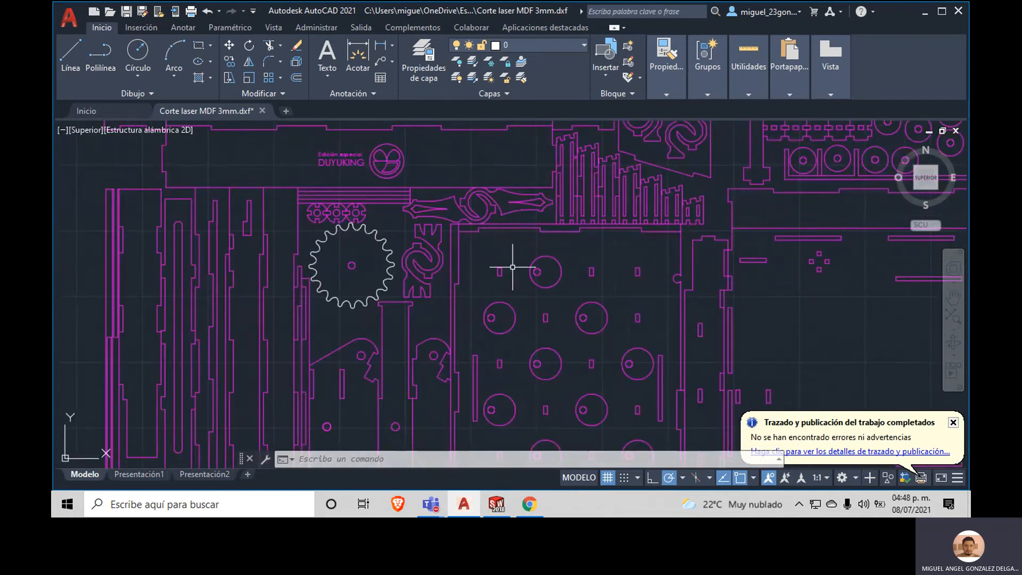
{"action": "middle_click_drag", "start_coordinate": [526, 358], "coordinate": [458, 215]}
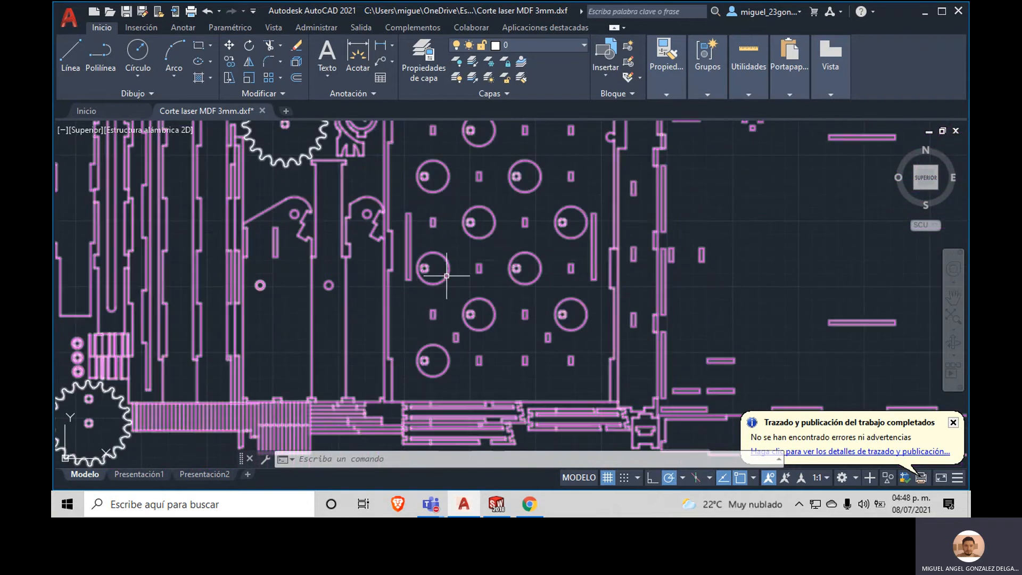
{"action": "right_click", "coordinate": [448, 281]}
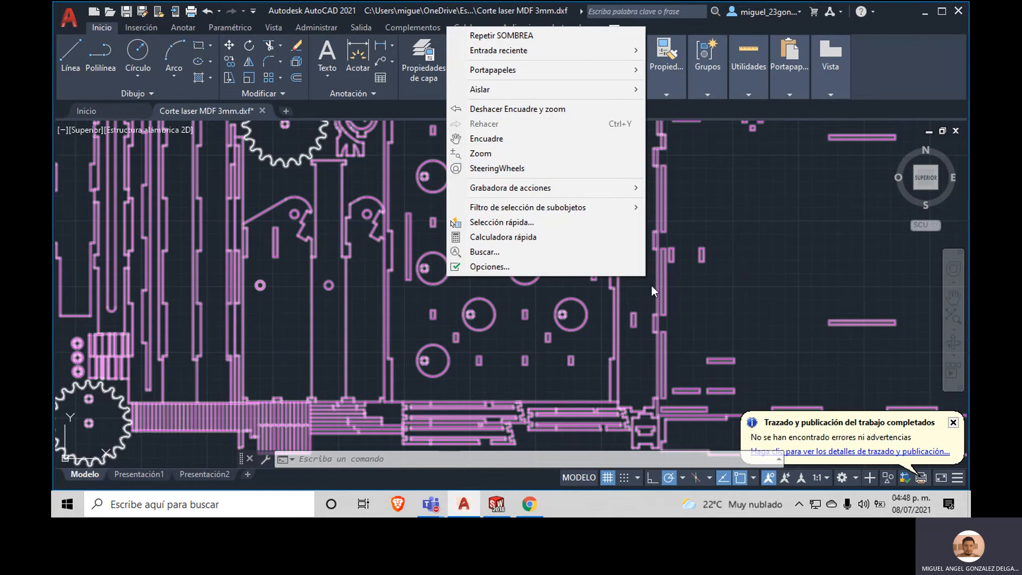
{"action": "left_click", "coordinate": [525, 325]}
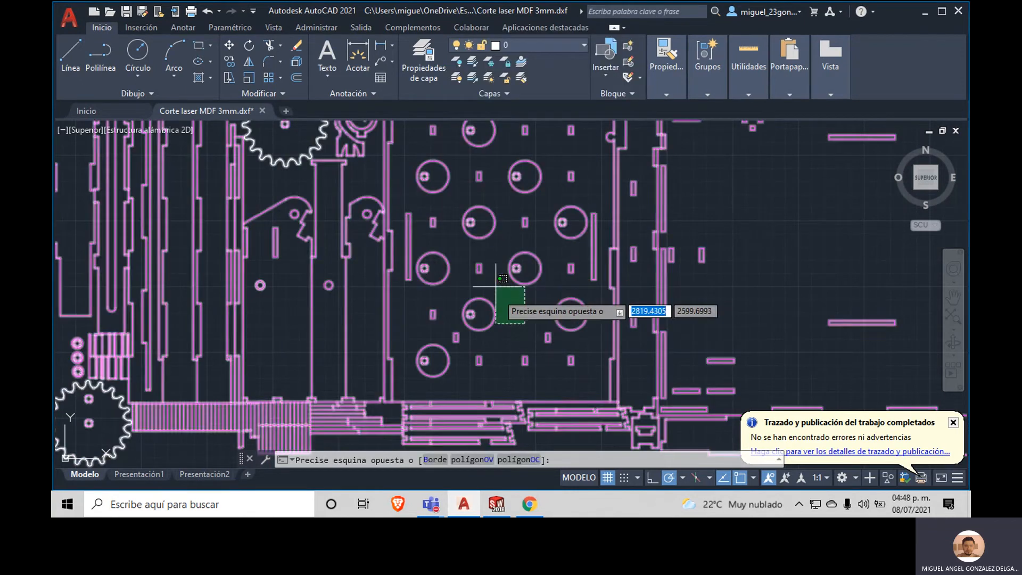
{"action": "left_click", "coordinate": [507, 305]}
{"action": "key", "text": "Escape"}
{"action": "mouse_move", "coordinate": [384, 286]}
{"action": "middle_mouse_down"}
{"action": "mouse_move", "coordinate": [391, 326]}
{"action": "mouse_move", "coordinate": [491, 319]}
{"action": "mouse_move", "coordinate": [532, 208]}
{"action": "mouse_move", "coordinate": [482, 178]}
{"action": "mouse_move", "coordinate": [490, 247]}
{"action": "middle_mouse_up"}
{"action": "scroll", "coordinate": [548, 304], "scroll_direction": "down", "scroll_amount": 5}
{"action": "scroll", "coordinate": [542, 245], "scroll_direction": "up", "scroll_amount": 5}
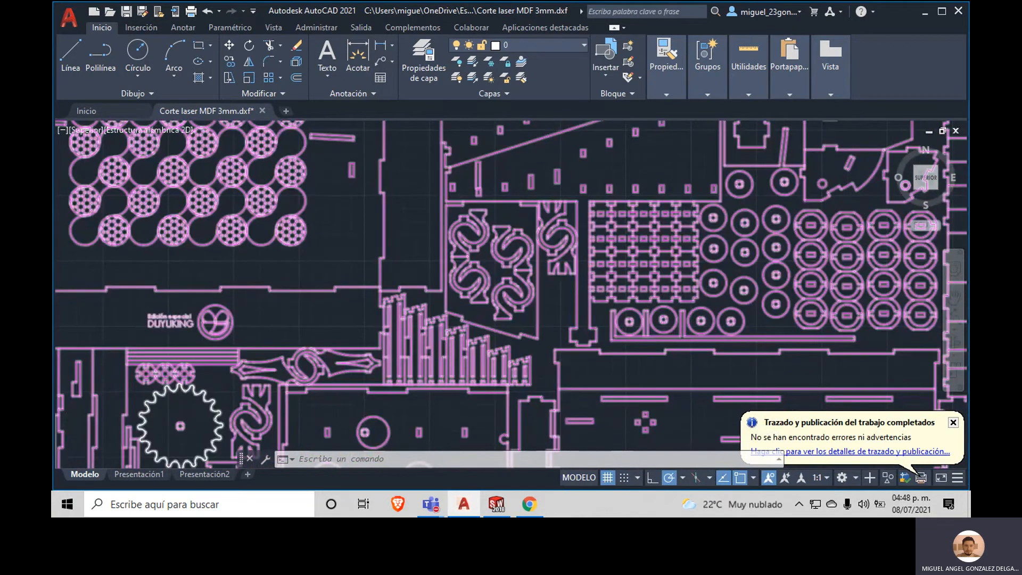
Step: Examine the grid of round slotted parts whose outlines share cutting edges, together with the S-shaped pieces beside it
{"action": "scroll", "coordinate": [650, 286], "scroll_direction": "down", "scroll_amount": 5}
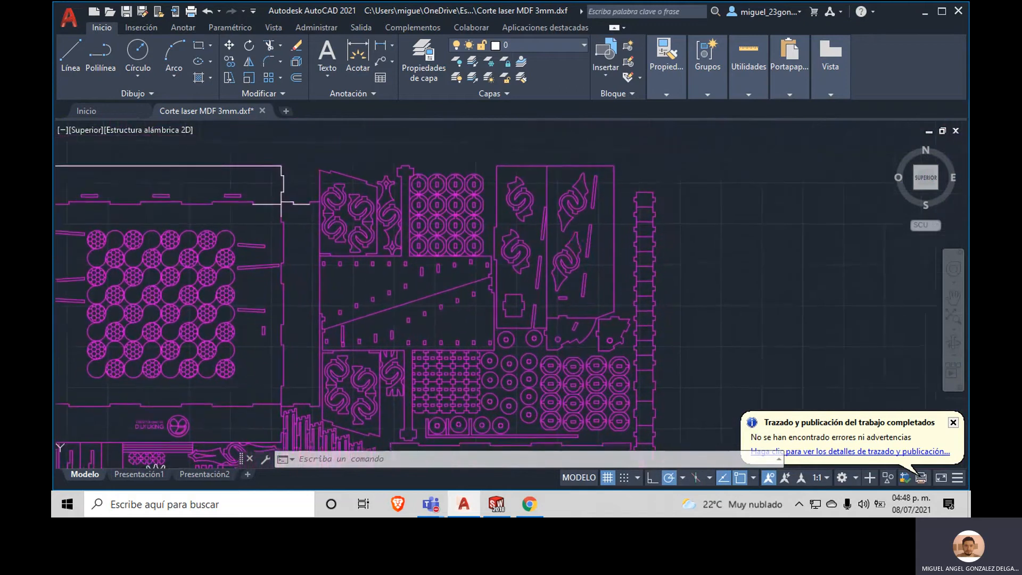
{"action": "scroll", "coordinate": [624, 196], "scroll_direction": "up", "scroll_amount": 2}
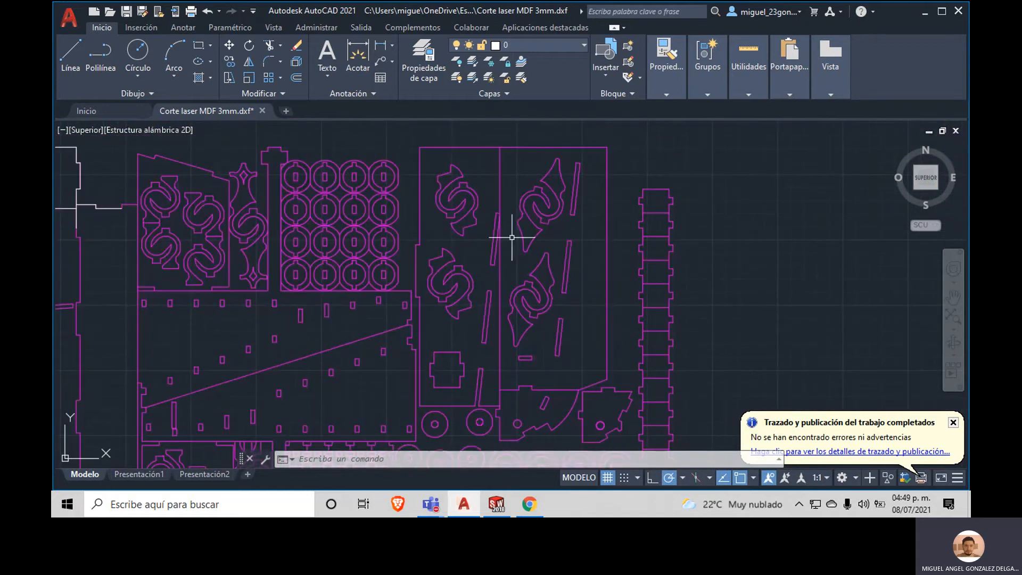
{"action": "scroll", "coordinate": [312, 165], "scroll_direction": "up", "scroll_amount": 6}
{"action": "mouse_move", "coordinate": [302, 190]}
{"action": "middle_mouse_down"}
{"action": "mouse_move", "coordinate": [335, 225]}
{"action": "mouse_move", "coordinate": [324, 238]}
{"action": "middle_mouse_up"}
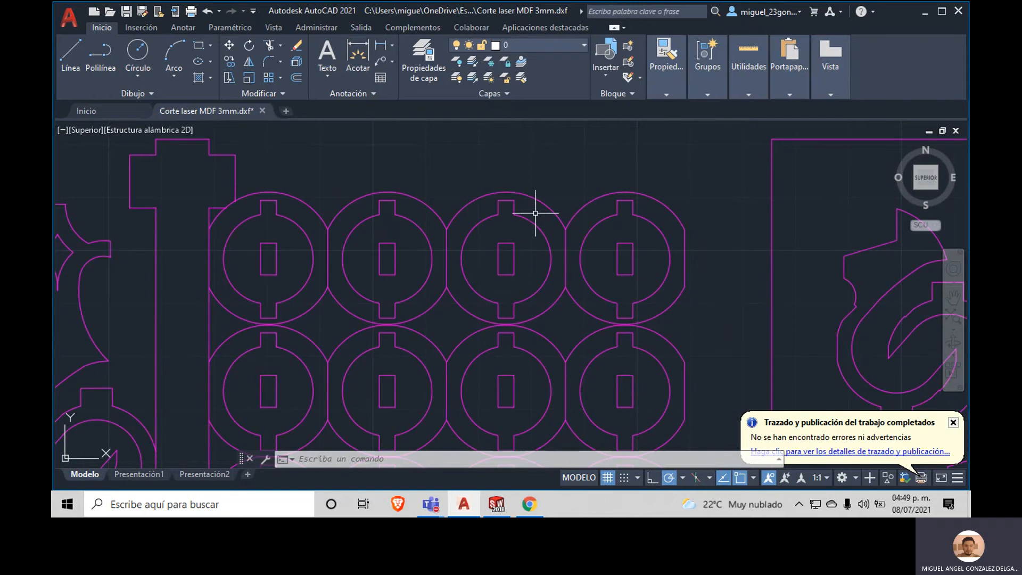
{"action": "mouse_move", "coordinate": [537, 226]}
{"action": "scroll", "coordinate": [543, 330], "scroll_direction": "down", "scroll_amount": 4}
{"action": "scroll", "coordinate": [544, 331], "scroll_direction": "up", "scroll_amount": 2}
{"action": "middle_click_drag", "start_coordinate": [543, 330], "coordinate": [431, 236]}
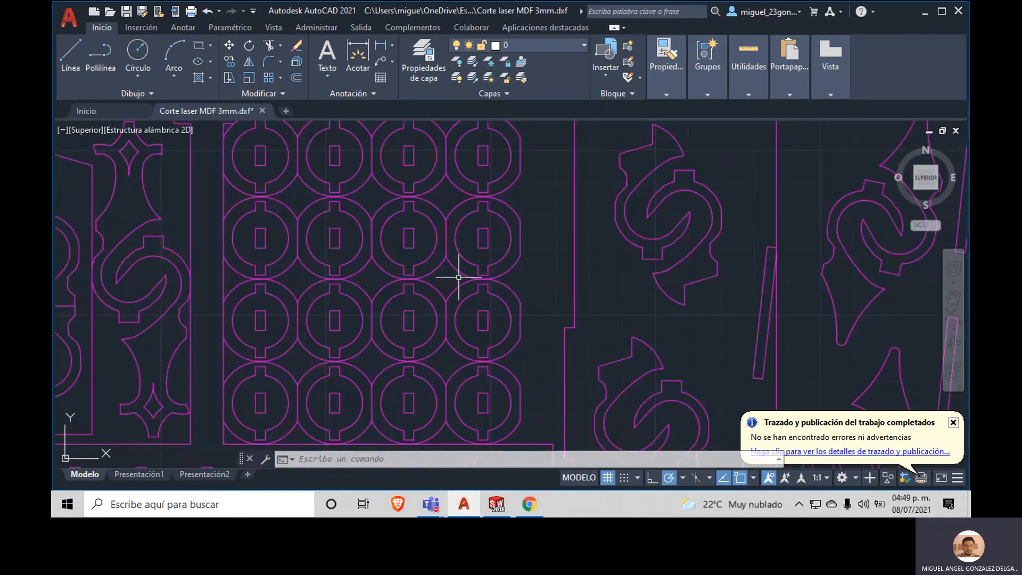
{"action": "key", "text": "ctrl+a"}
{"action": "scroll", "coordinate": [410, 283], "scroll_direction": "down", "scroll_amount": 2}
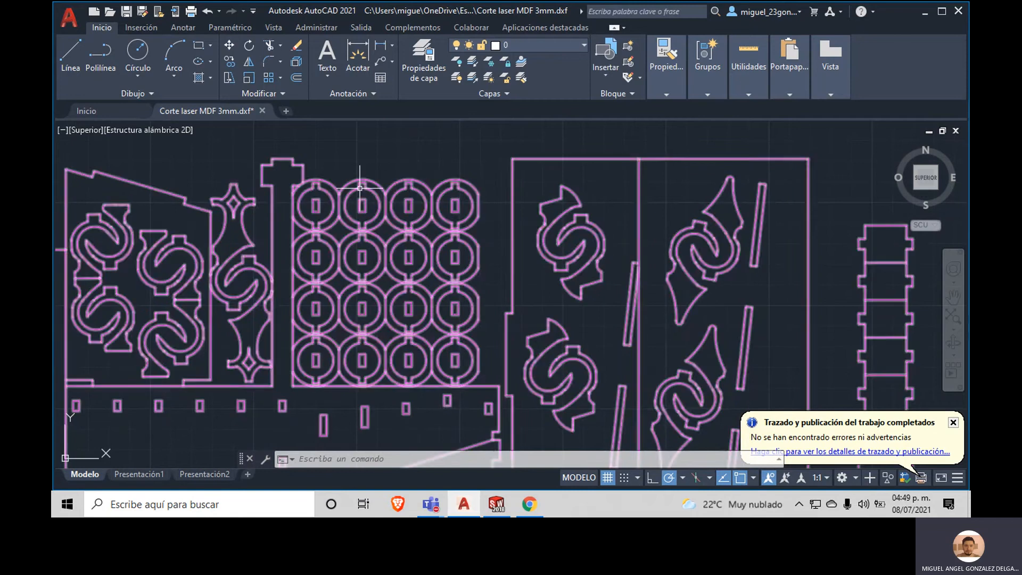
{"action": "scroll", "coordinate": [362, 192], "scroll_direction": "up", "scroll_amount": 2}
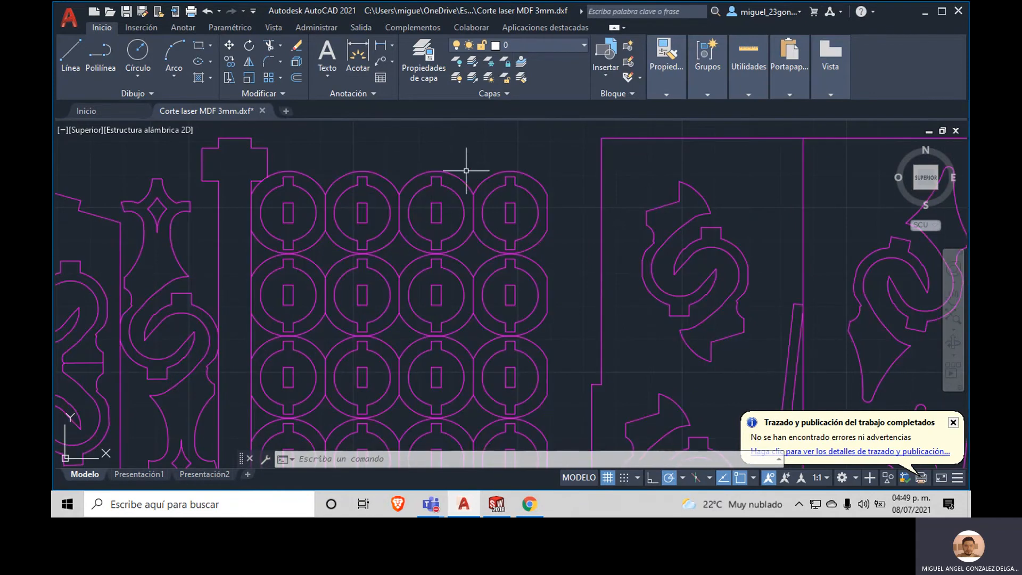
{"action": "scroll", "coordinate": [439, 263], "scroll_direction": "down", "scroll_amount": 4}
{"action": "middle_click_drag", "start_coordinate": [451, 361], "coordinate": [451, 261]}
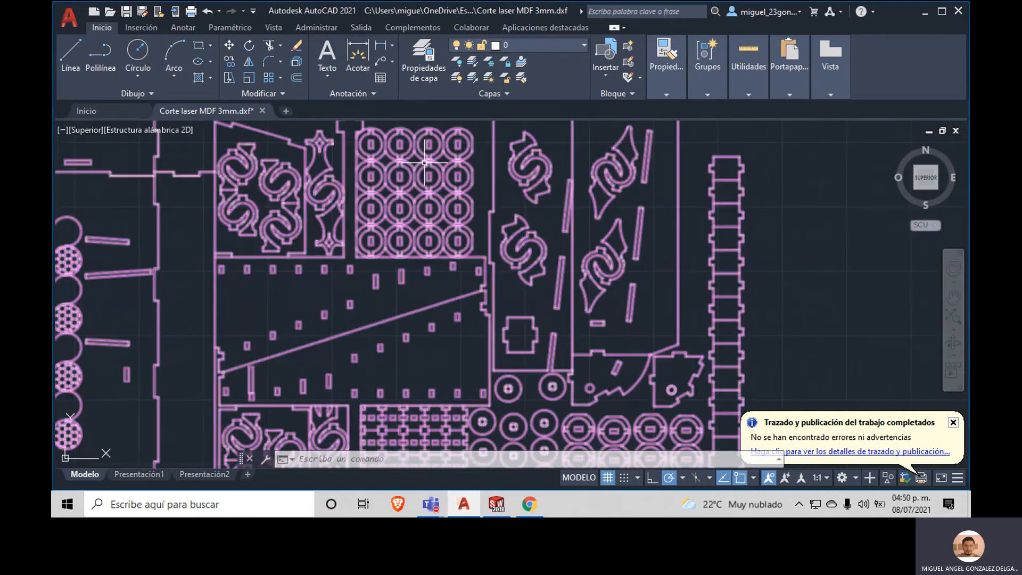
Step: Examine the toothed square grid and discs, and the narrow strips and slotted bars packed along the layout's lower edge
{"action": "scroll", "coordinate": [560, 277], "scroll_direction": "down", "scroll_amount": 2}
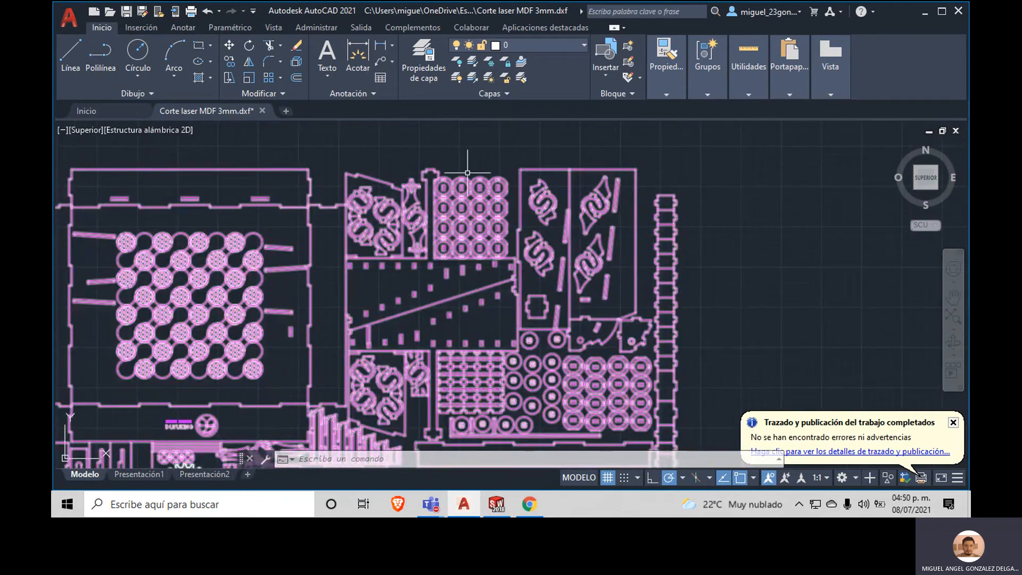
{"action": "middle_click_drag", "start_coordinate": [612, 302], "coordinate": [575, 164]}
{"action": "scroll", "coordinate": [434, 249], "scroll_direction": "up", "scroll_amount": 3}
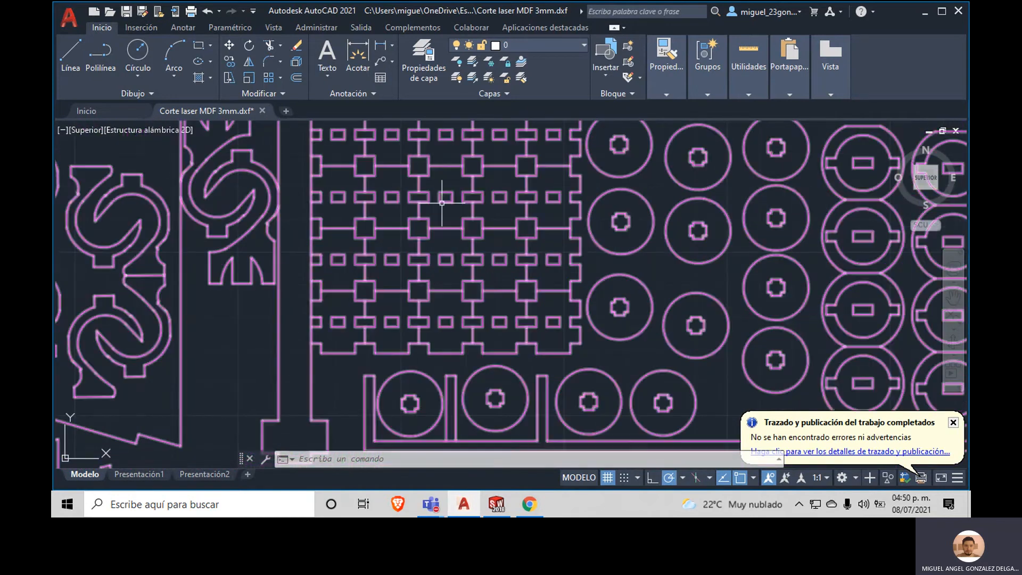
{"action": "scroll", "coordinate": [423, 229], "scroll_direction": "down", "scroll_amount": 5}
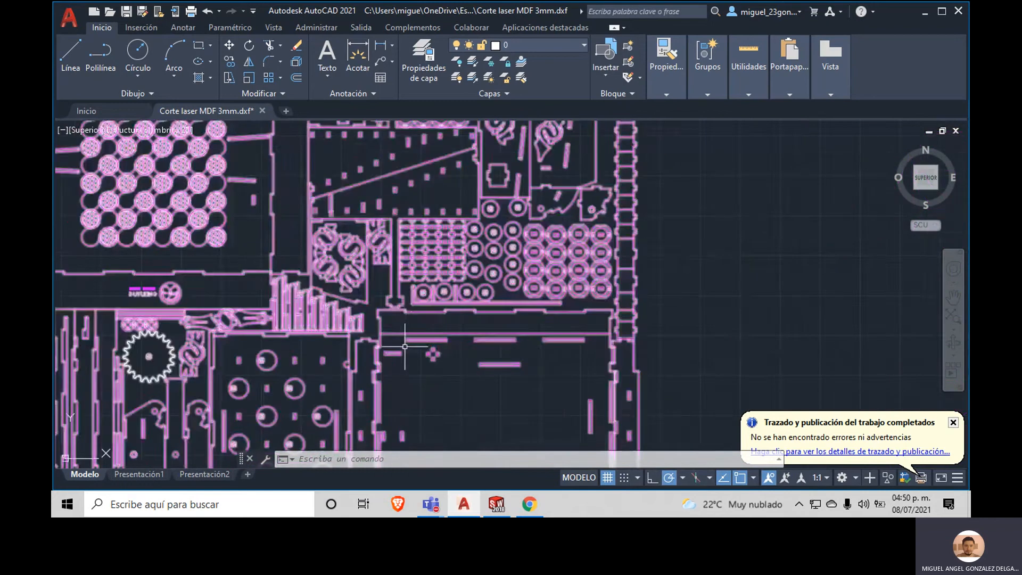
{"action": "scroll", "coordinate": [235, 296], "scroll_direction": "up", "scroll_amount": 6}
{"action": "mouse_move", "coordinate": [258, 345]}
{"action": "middle_mouse_down"}
{"action": "mouse_move", "coordinate": [391, 209]}
{"action": "mouse_move", "coordinate": [529, 131]}
{"action": "middle_mouse_up"}
{"action": "mouse_move", "coordinate": [575, 224]}
{"action": "middle_mouse_down"}
{"action": "mouse_move", "coordinate": [570, 241]}
{"action": "mouse_move", "coordinate": [466, 265]}
{"action": "middle_mouse_up"}
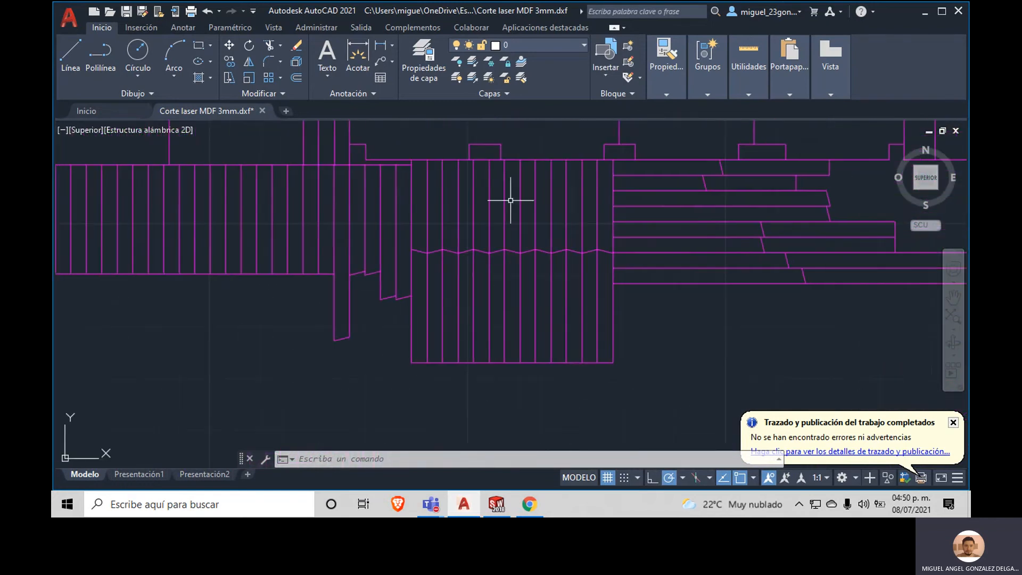
{"action": "scroll", "coordinate": [753, 246], "scroll_direction": "down", "scroll_amount": 3}
{"action": "middle_click_drag", "start_coordinate": [753, 246], "coordinate": [534, 293]}
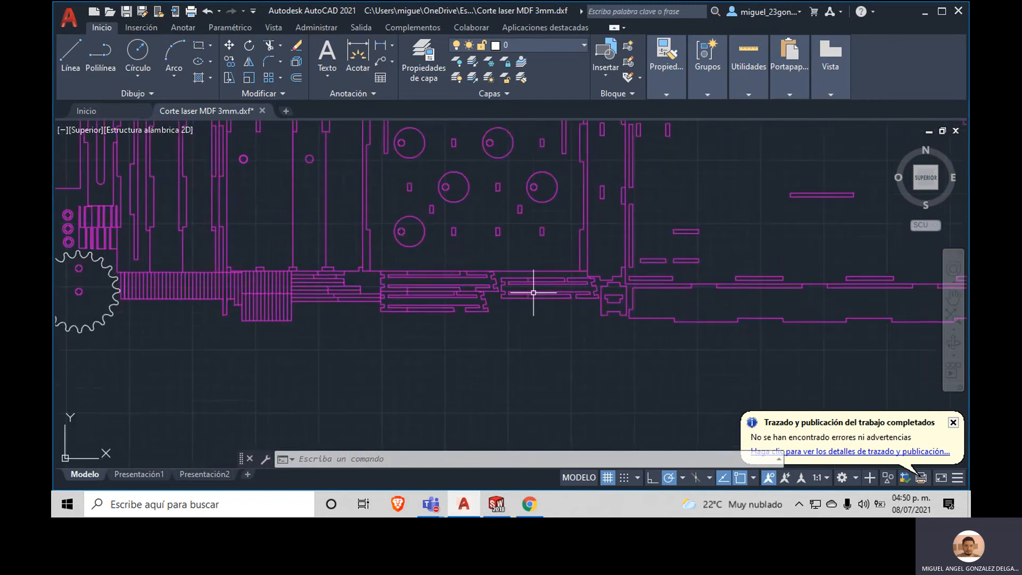
{"action": "scroll", "coordinate": [644, 295], "scroll_direction": "up", "scroll_amount": 4}
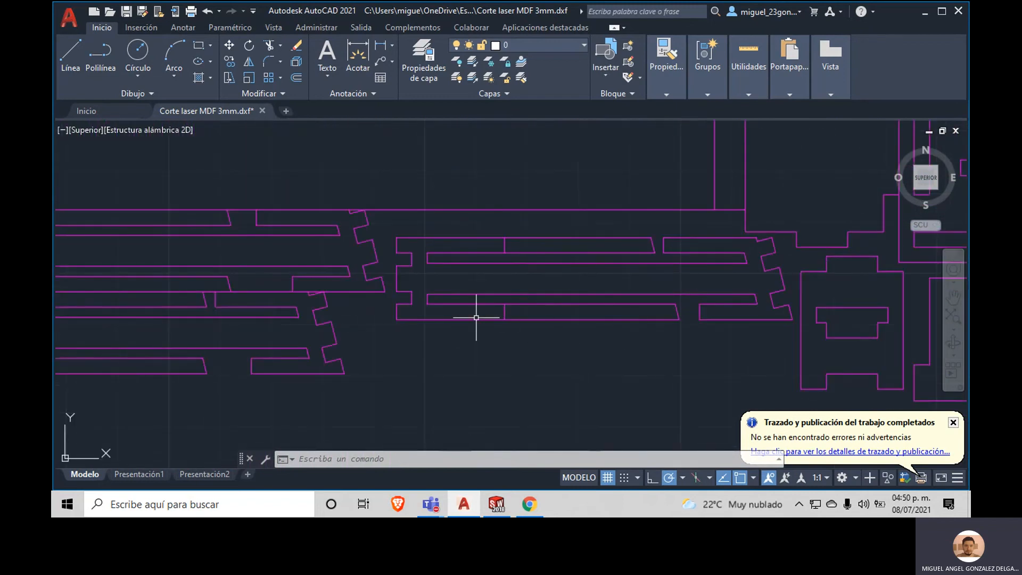
{"action": "middle_click_drag", "start_coordinate": [365, 325], "coordinate": [768, 283]}
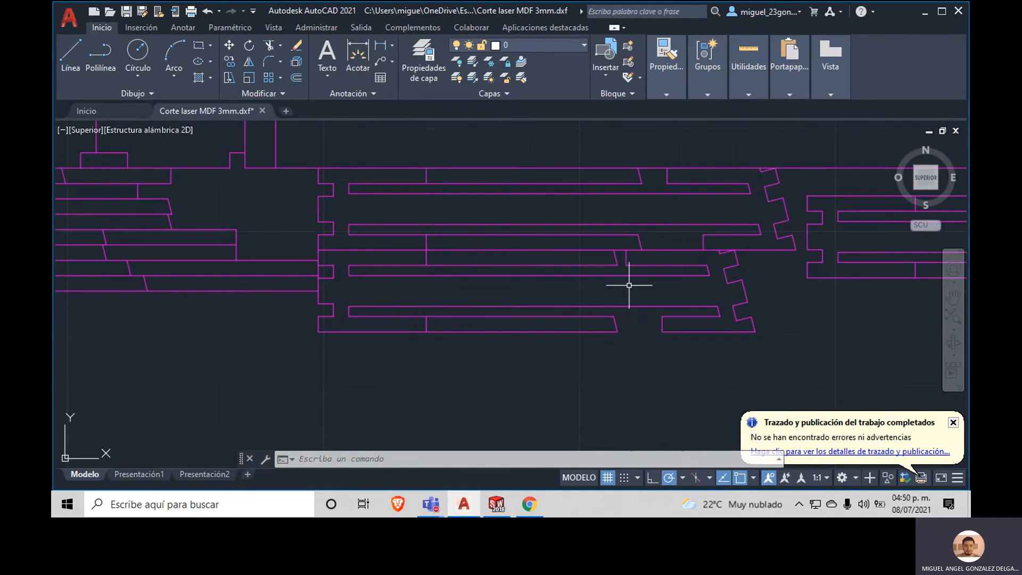
{"action": "scroll", "coordinate": [607, 266], "scroll_direction": "down", "scroll_amount": 6}
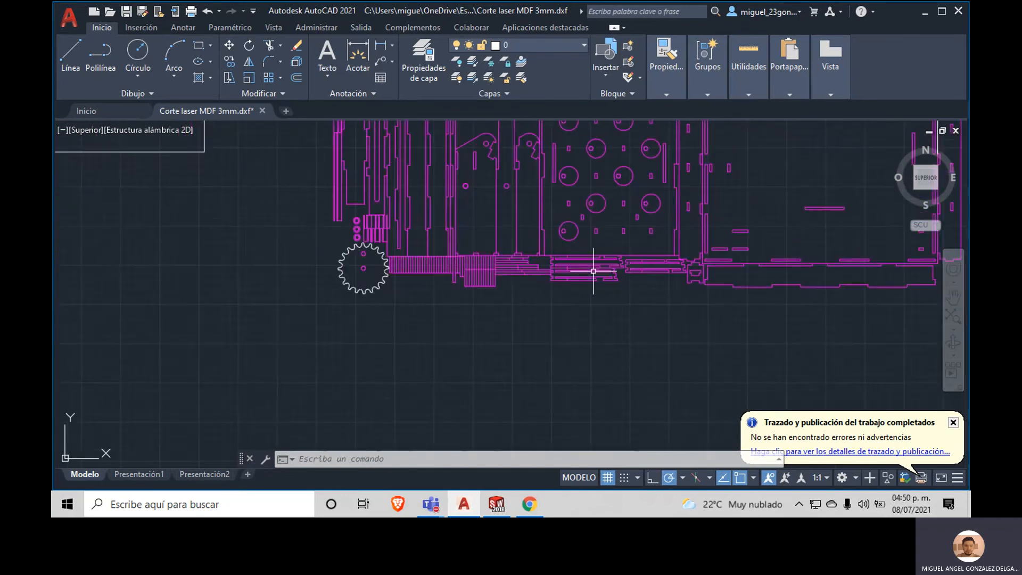
Step: Examine the large square panel with its rectangular slots and toothed borders in relation to the neighbouring parts
{"action": "mouse_move", "coordinate": [701, 143]}
{"action": "middle_mouse_down"}
{"action": "mouse_move", "coordinate": [589, 246]}
{"action": "mouse_move", "coordinate": [582, 268]}
{"action": "mouse_move", "coordinate": [444, 315]}
{"action": "mouse_move", "coordinate": [375, 239]}
{"action": "mouse_move", "coordinate": [491, 396]}
{"action": "mouse_move", "coordinate": [552, 313]}
{"action": "middle_mouse_up"}
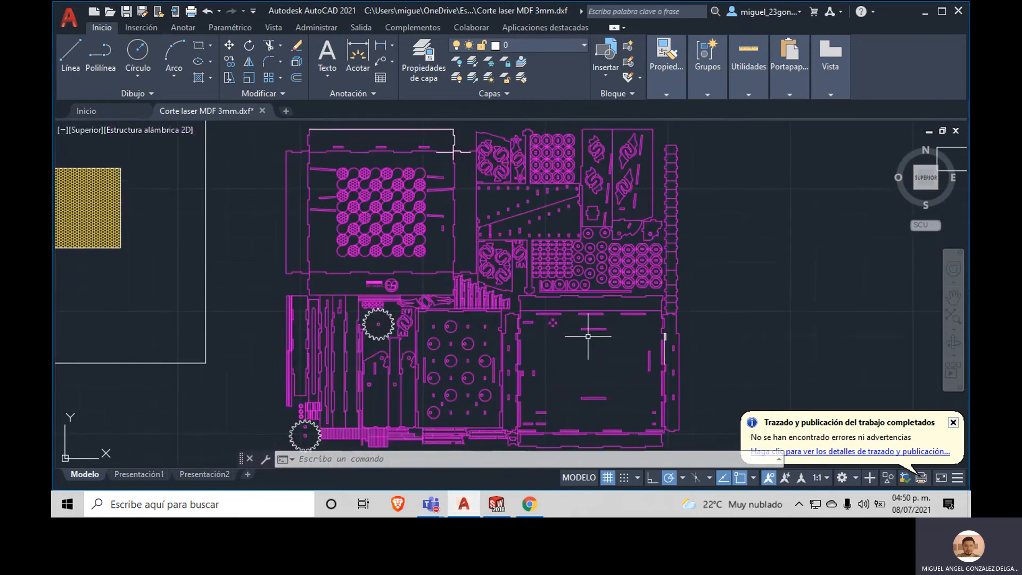
{"action": "scroll", "coordinate": [588, 336], "scroll_direction": "down", "scroll_amount": 3}
{"action": "scroll", "coordinate": [578, 353], "scroll_direction": "up", "scroll_amount": 3}
{"action": "middle_click_drag", "start_coordinate": [577, 359], "coordinate": [581, 414]}
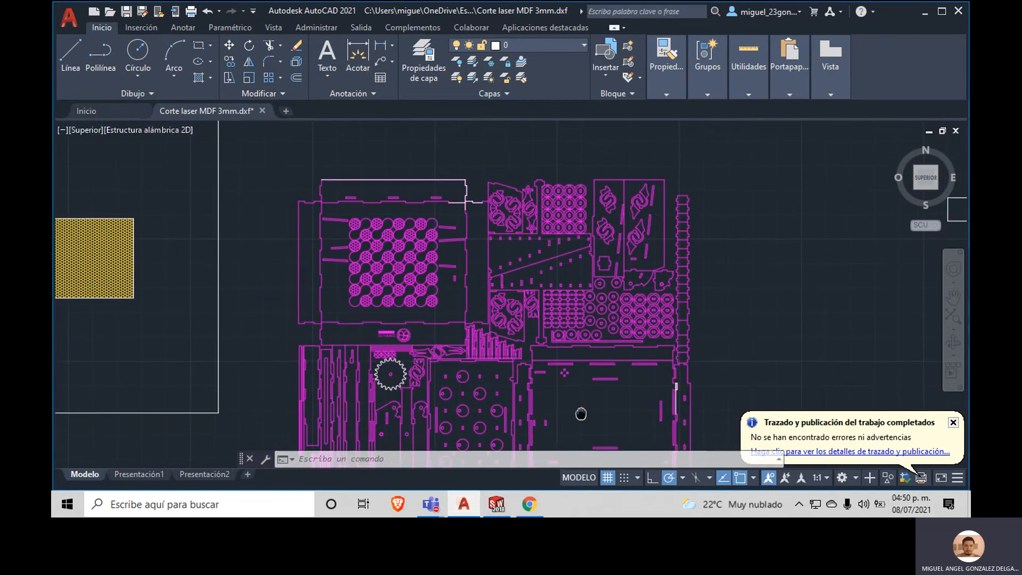
{"action": "scroll", "coordinate": [609, 204], "scroll_direction": "up", "scroll_amount": 2}
{"action": "mouse_move", "coordinate": [578, 336]}
{"action": "middle_mouse_down"}
{"action": "mouse_move", "coordinate": [491, 413]}
{"action": "mouse_move", "coordinate": [495, 189]}
{"action": "middle_mouse_up"}
{"action": "middle_click_drag", "start_coordinate": [517, 330], "coordinate": [517, 181]}
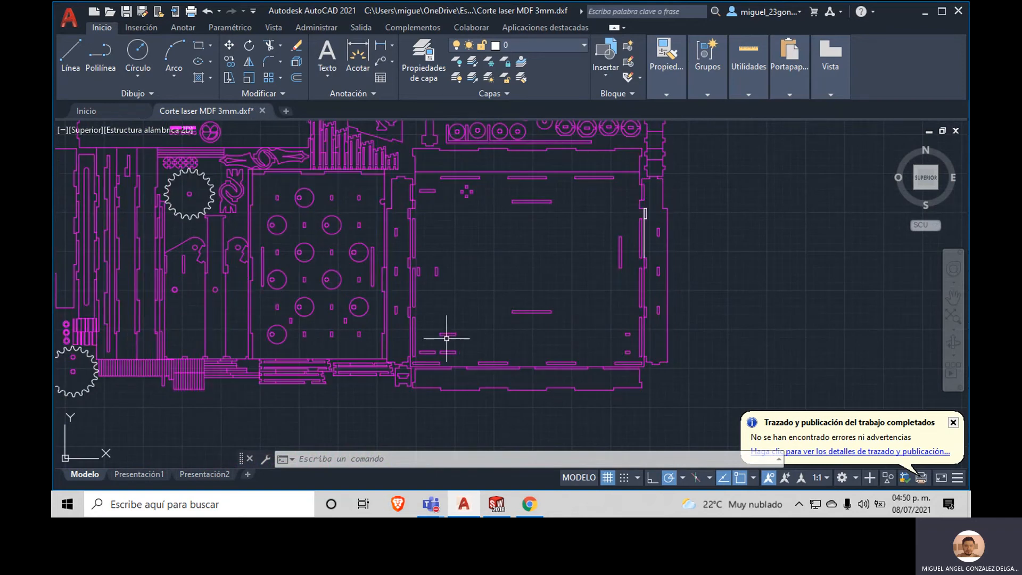
{"action": "scroll", "coordinate": [459, 329], "scroll_direction": "up", "scroll_amount": 5}
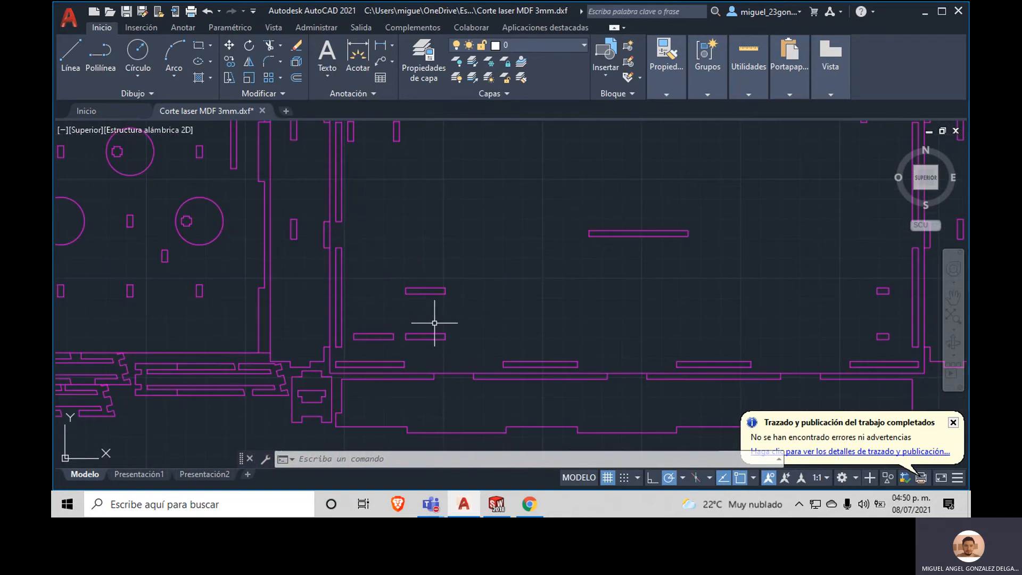
{"action": "scroll", "coordinate": [439, 338], "scroll_direction": "down", "scroll_amount": 5}
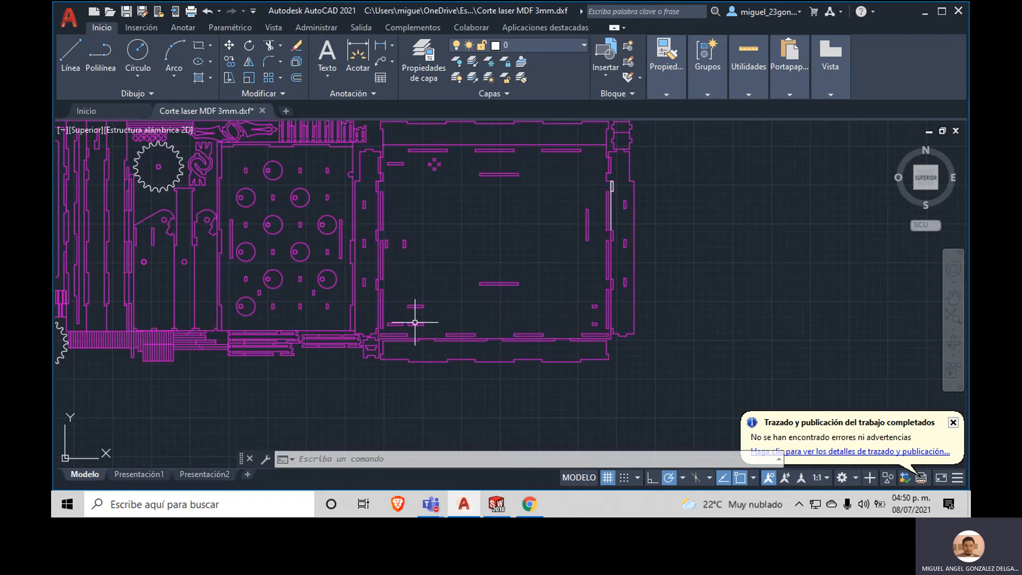
{"action": "key", "text": "ctrl+a"}
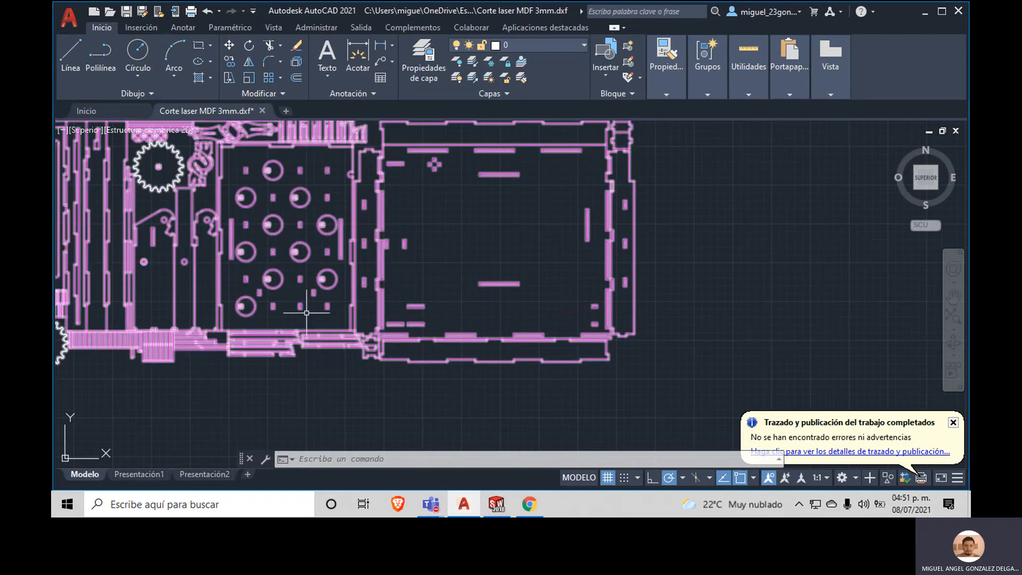
{"action": "key", "text": "Escape"}
{"action": "mouse_move", "coordinate": [278, 286]}
{"action": "middle_mouse_down"}
{"action": "mouse_move", "coordinate": [520, 308]}
{"action": "mouse_move", "coordinate": [468, 279]}
{"action": "middle_mouse_up"}
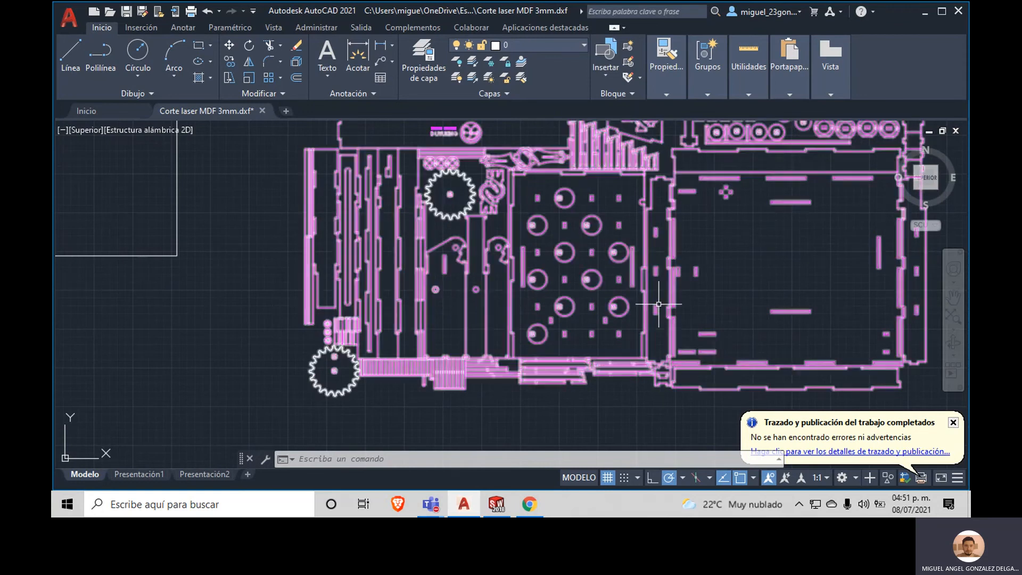
{"action": "mouse_move", "coordinate": [742, 335]}
{"action": "middle_mouse_down"}
{"action": "mouse_move", "coordinate": [568, 348]}
{"action": "mouse_move", "coordinate": [541, 369]}
{"action": "mouse_move", "coordinate": [454, 326]}
{"action": "middle_mouse_up"}
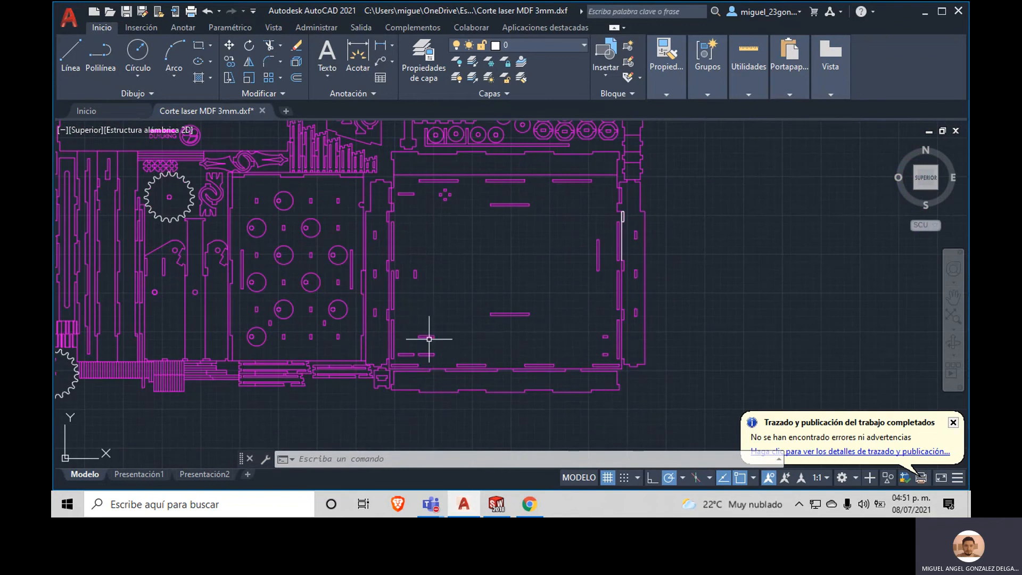
Step: Examine how the gears, small rings and long strips at the layout's lower-left corner are nested within the overall arrangement
{"action": "middle_click_drag", "start_coordinate": [191, 291], "coordinate": [383, 344]}
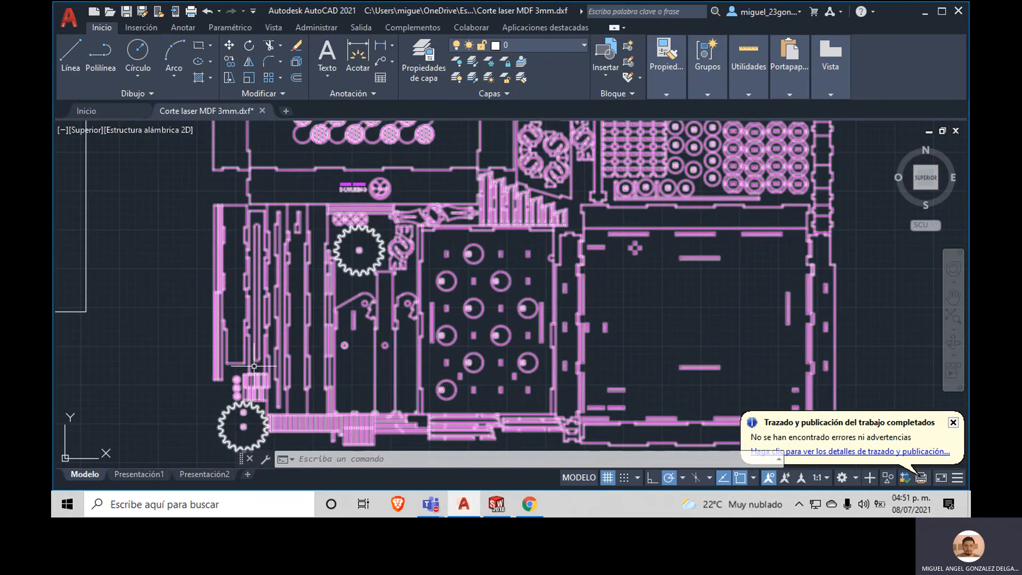
{"action": "scroll", "coordinate": [246, 297], "scroll_direction": "up", "scroll_amount": 6}
{"action": "scroll", "coordinate": [308, 273], "scroll_direction": "down", "scroll_amount": 5}
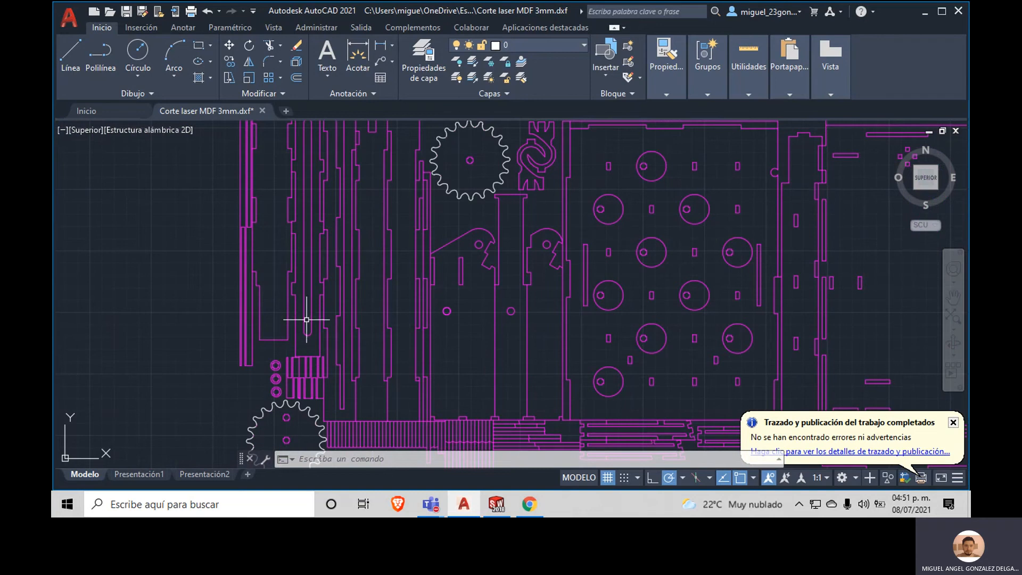
{"action": "mouse_move", "coordinate": [315, 262]}
{"action": "middle_mouse_down"}
{"action": "mouse_move", "coordinate": [303, 332]}
{"action": "mouse_move", "coordinate": [288, 339]}
{"action": "middle_mouse_up"}
{"action": "scroll", "coordinate": [288, 339], "scroll_direction": "down", "scroll_amount": 2}
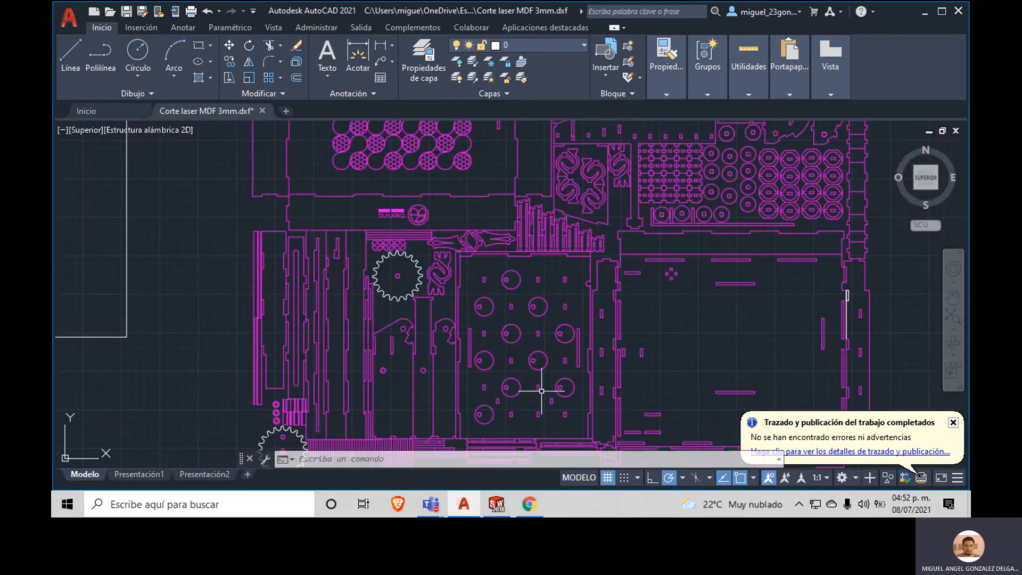
{"action": "scroll", "coordinate": [542, 391], "scroll_direction": "down", "scroll_amount": 2}
{"action": "mouse_move", "coordinate": [673, 326]}
{"action": "middle_mouse_down"}
{"action": "mouse_move", "coordinate": [594, 326]}
{"action": "mouse_move", "coordinate": [582, 287]}
{"action": "middle_mouse_up"}
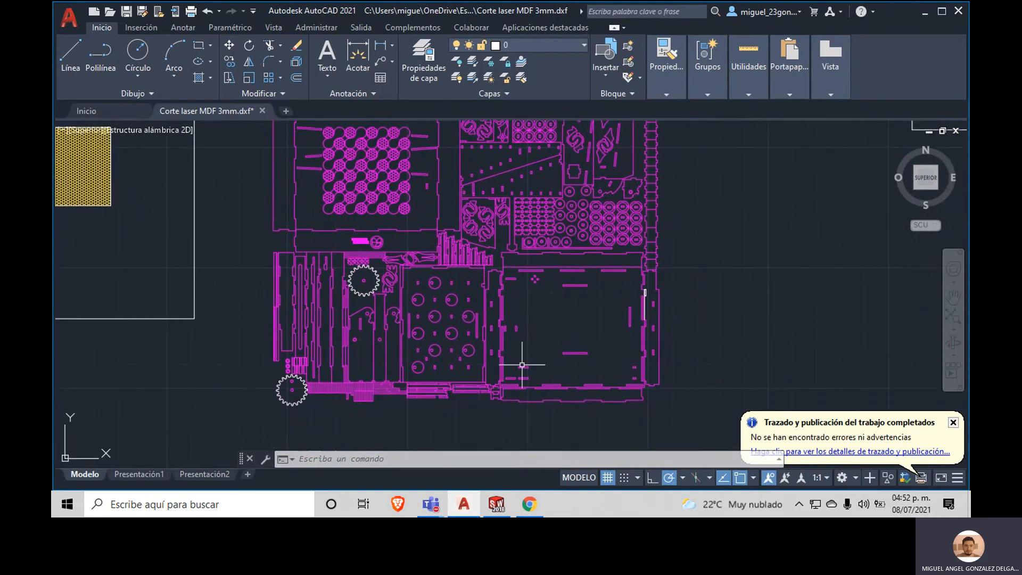
{"action": "mouse_move", "coordinate": [693, 285]}
{"action": "middle_mouse_down"}
{"action": "mouse_move", "coordinate": [653, 367]}
{"action": "mouse_move", "coordinate": [611, 386]}
{"action": "middle_mouse_up"}
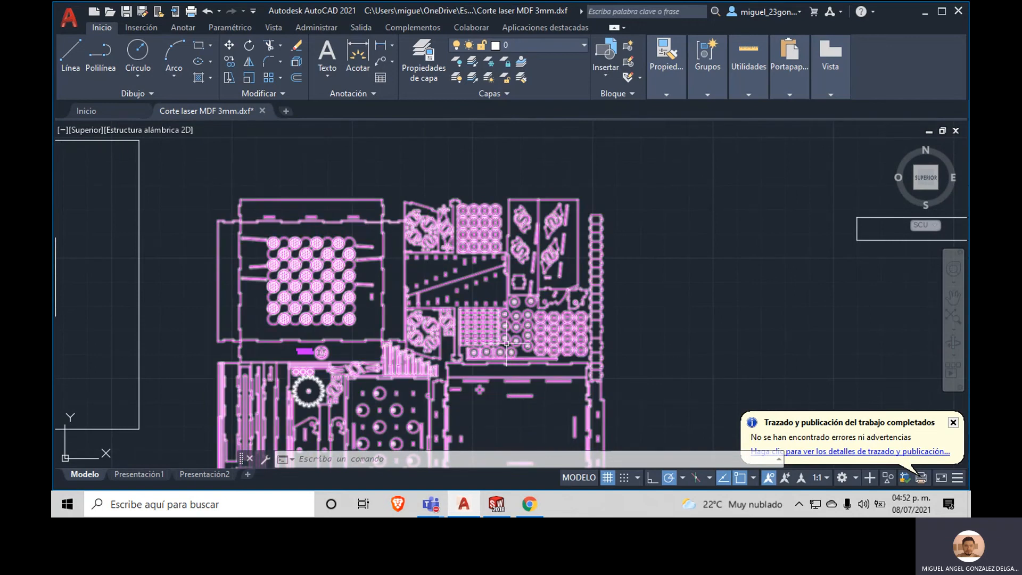
{"action": "scroll", "coordinate": [452, 318], "scroll_direction": "down", "scroll_amount": 2}
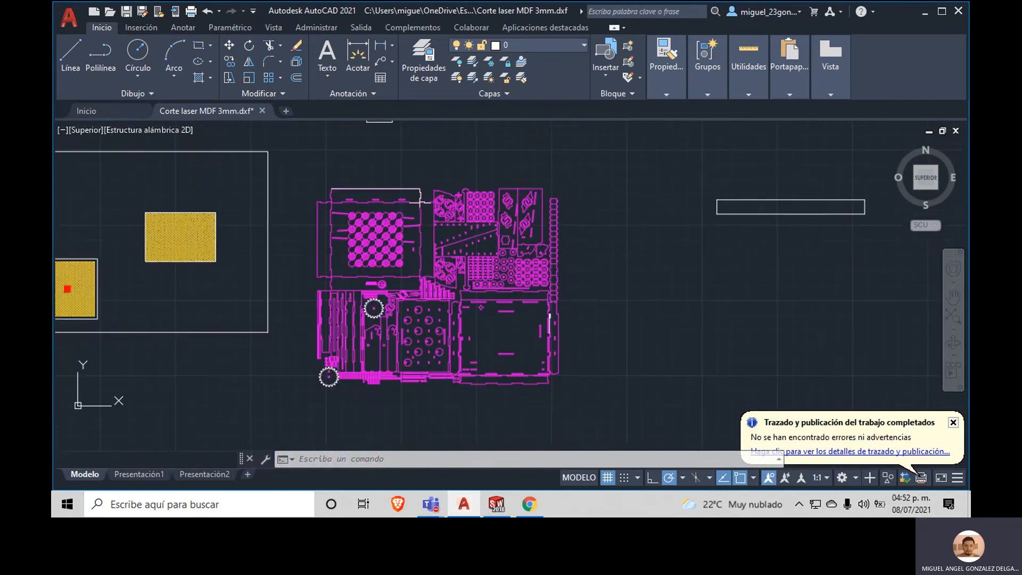
{"action": "scroll", "coordinate": [428, 292], "scroll_direction": "up", "scroll_amount": 2}
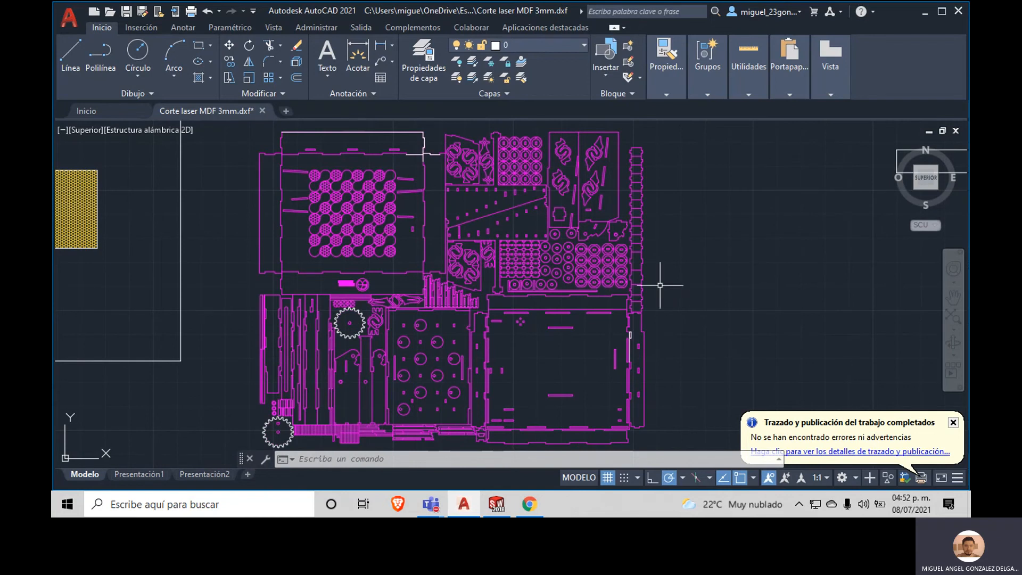
Step: Copy the whole magenta cutting layout and paste the duplicate into the empty drawing area to the right of the original
{"action": "mouse_move", "coordinate": [450, 305]}
{"action": "left_click", "coordinate": [832, 95]}
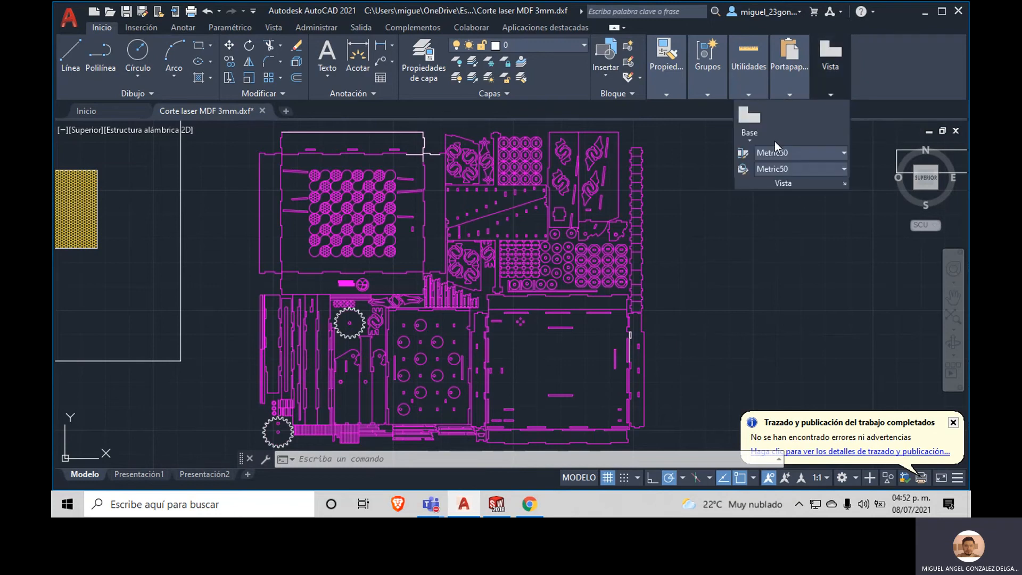
{"action": "scroll", "coordinate": [655, 309], "scroll_direction": "down", "scroll_amount": 3}
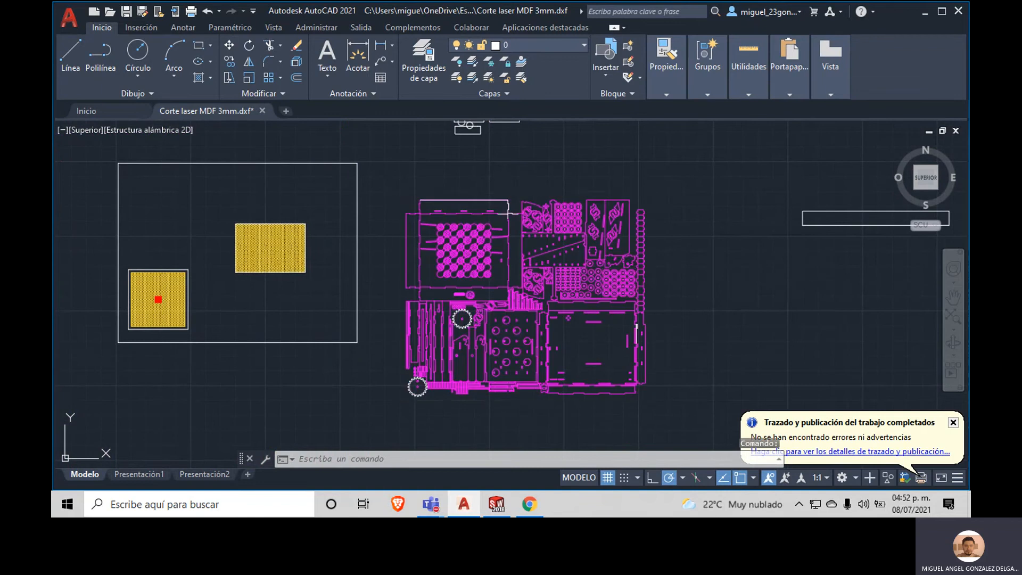
{"action": "key", "text": "ctrl+c"}
{"action": "key", "text": "ctrl+v"}
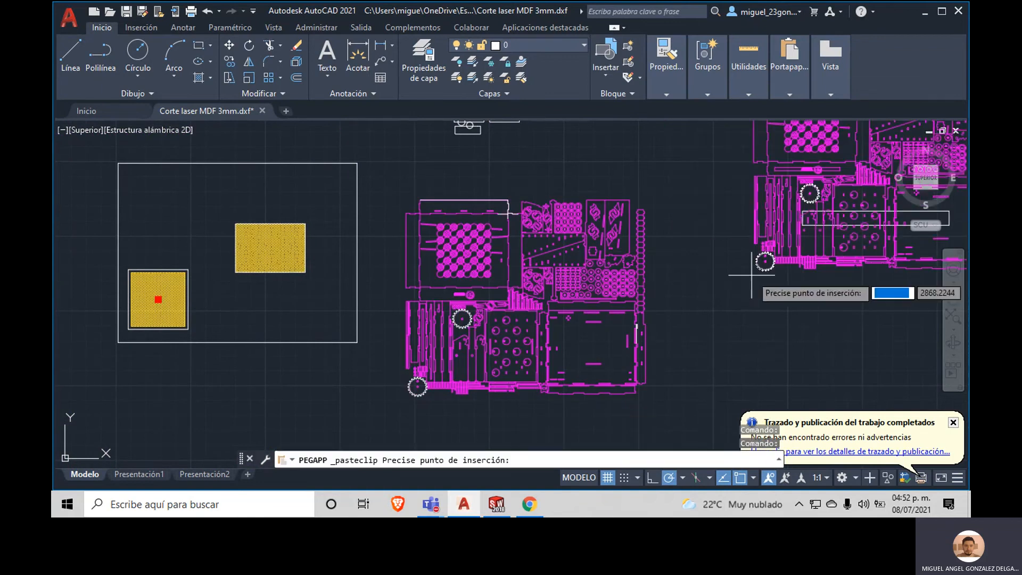
{"action": "middle_click_drag", "start_coordinate": [707, 281], "coordinate": [247, 200]}
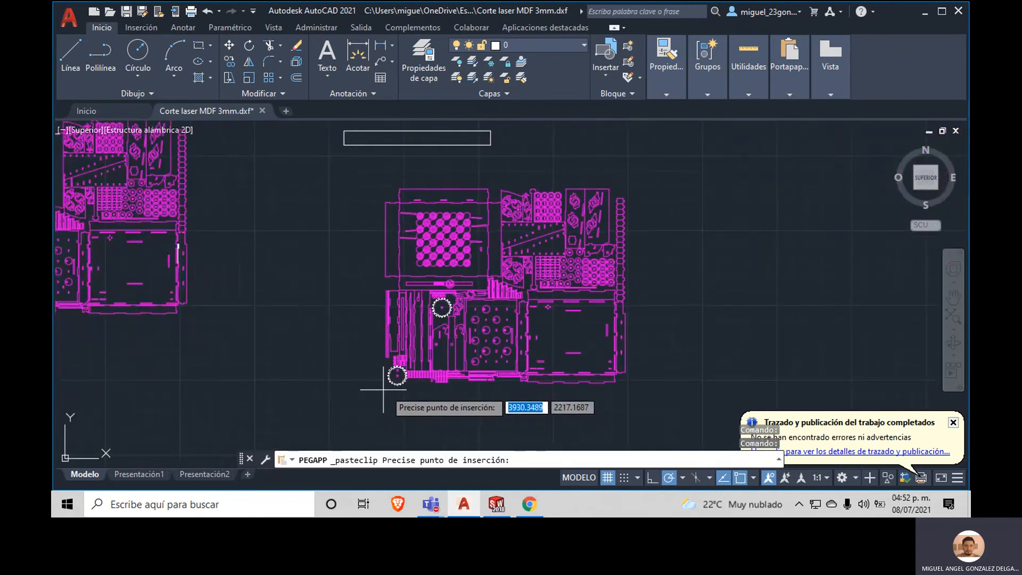
{"action": "middle_click_drag", "start_coordinate": [384, 388], "coordinate": [424, 238]}
{"action": "left_click", "coordinate": [440, 323]}
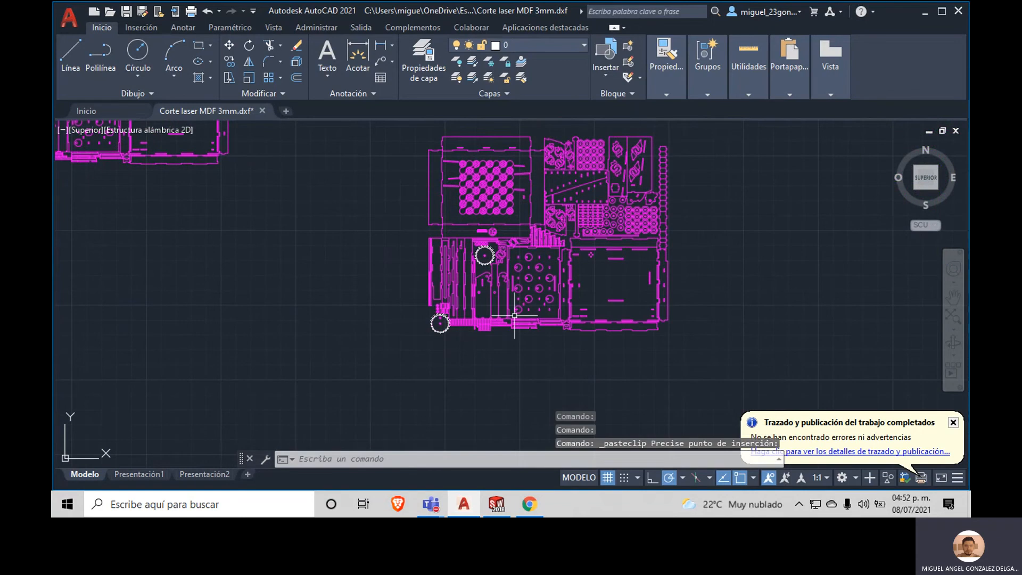
Step: Start a hatch over the duplicated layout with the SOLID pattern and the colour 147,149,152
{"action": "key", "text": "Escape"}
{"action": "scroll", "coordinate": [598, 264], "scroll_direction": "up", "scroll_amount": 4}
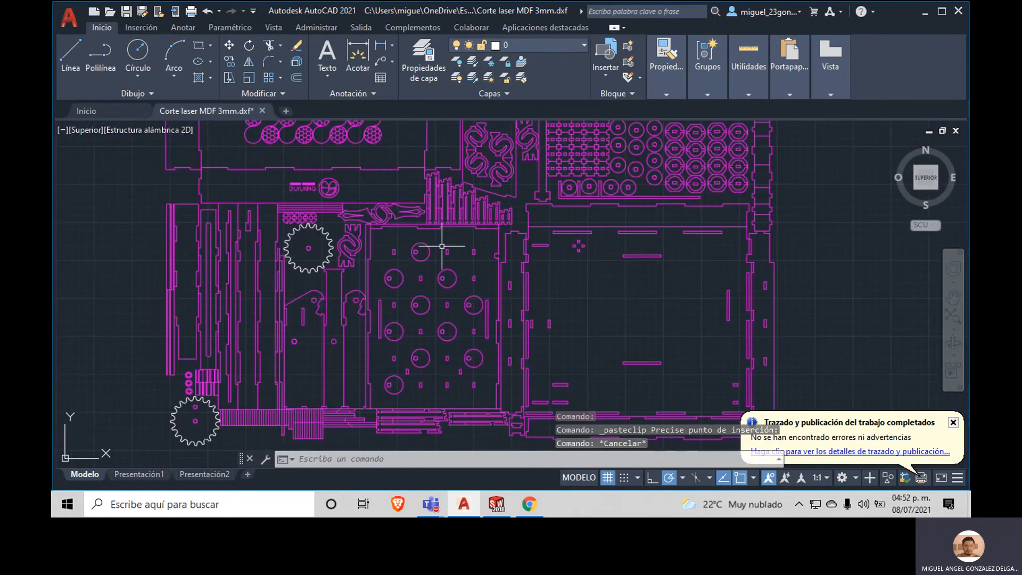
{"action": "left_click", "coordinate": [202, 78]}
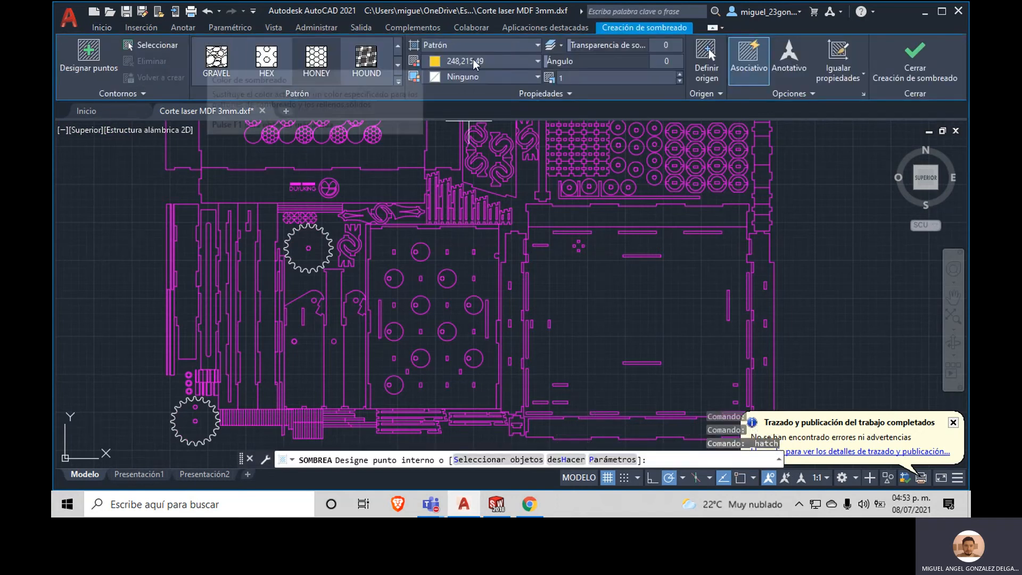
{"action": "left_click", "coordinate": [479, 62]}
{"action": "left_click", "coordinate": [424, 169]}
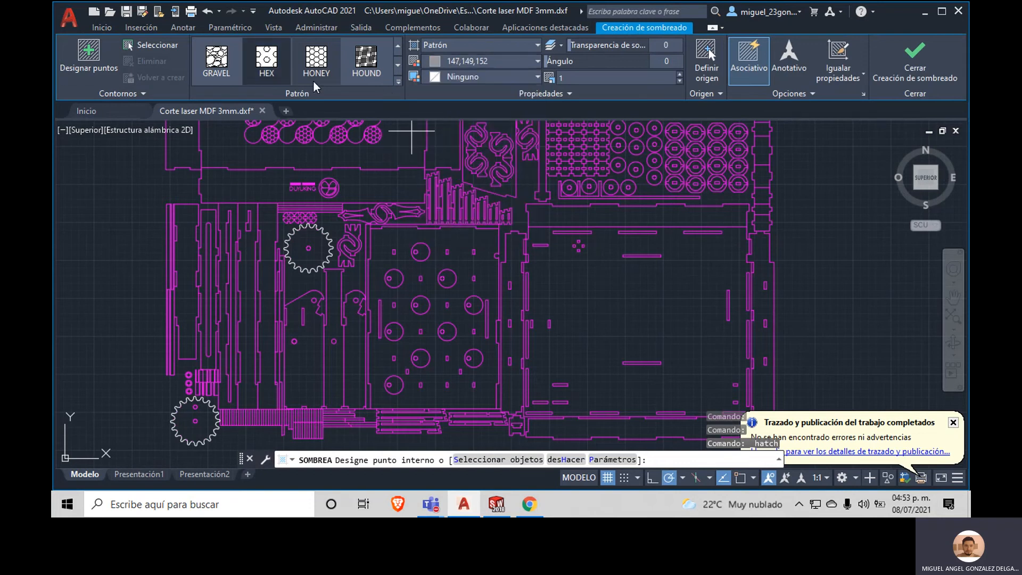
{"action": "left_click", "coordinate": [398, 45]}
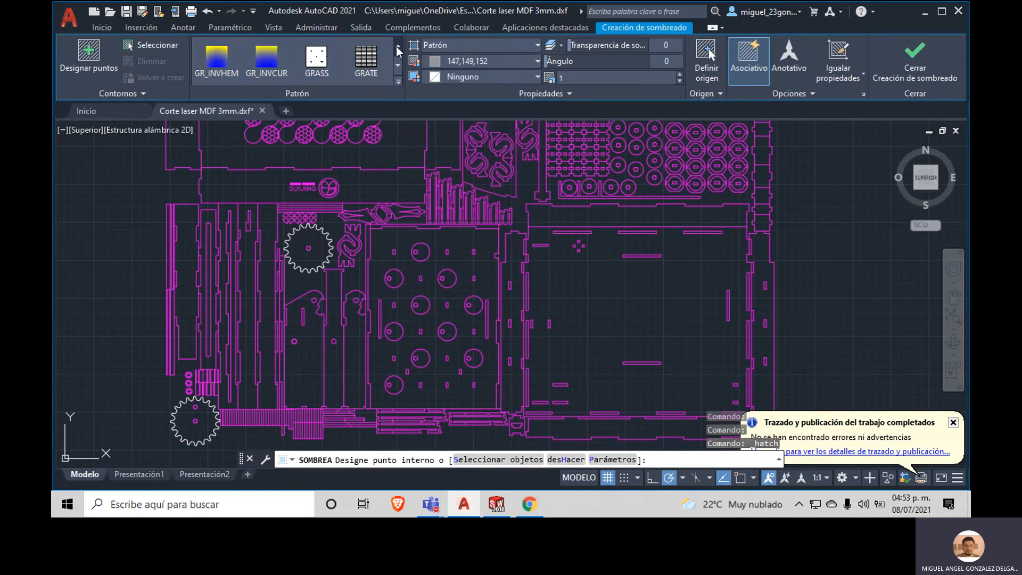
{"action": "scroll", "coordinate": [314, 51], "scroll_direction": "up", "scroll_amount": 10}
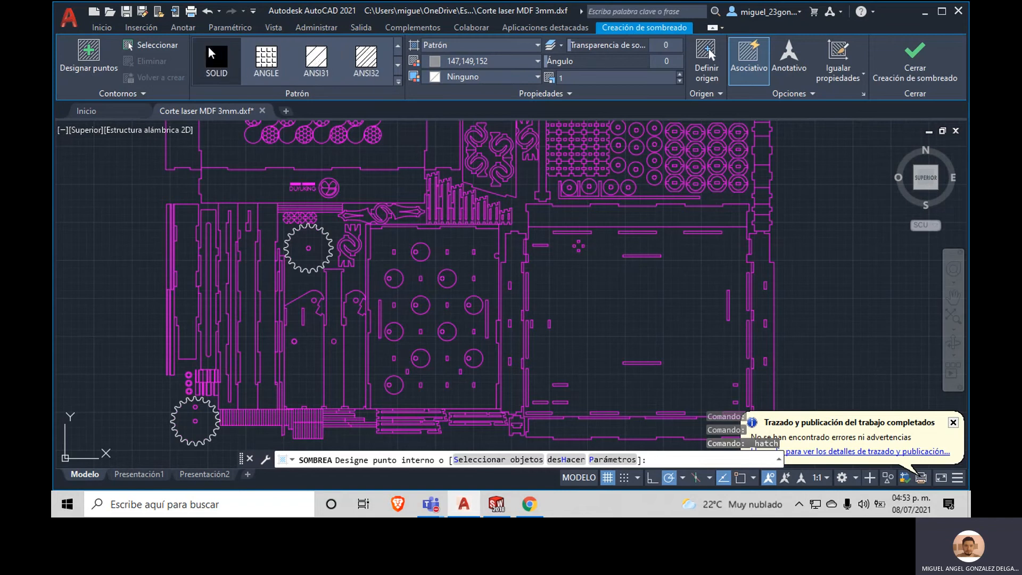
{"action": "left_click", "coordinate": [214, 52]}
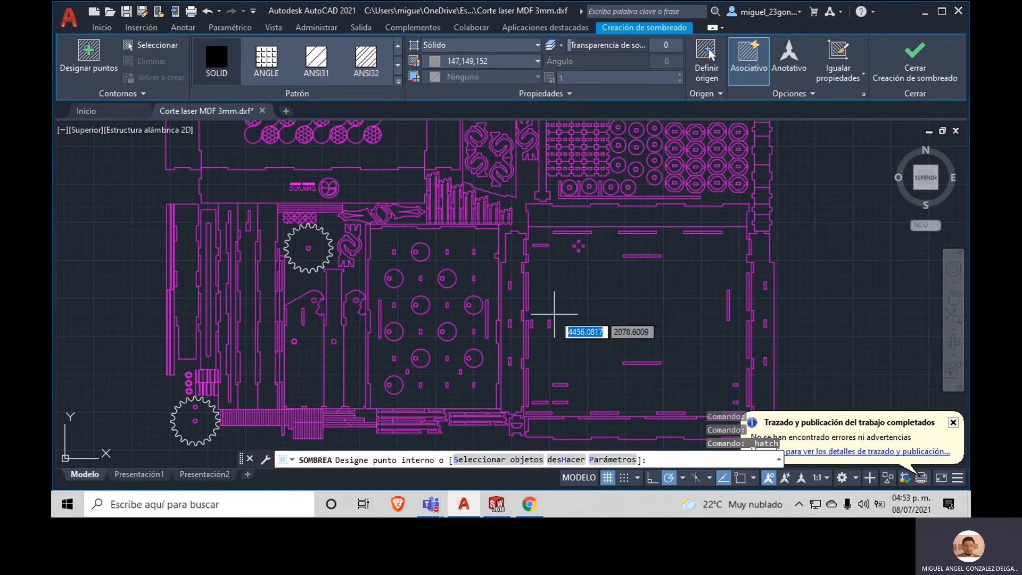
Step: Fill the large slotted panel, its adjoining narrow strip, the circular-hole panel, the tall post, the hooked supports and the upper gear with the solid hatch
{"action": "left_click", "coordinate": [569, 305]}
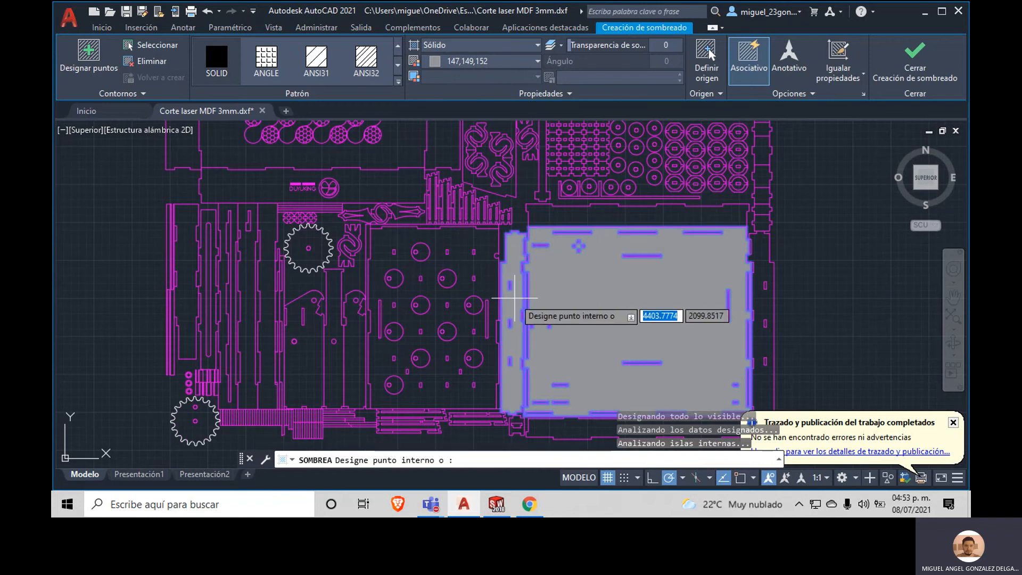
{"action": "left_click", "coordinate": [487, 291]}
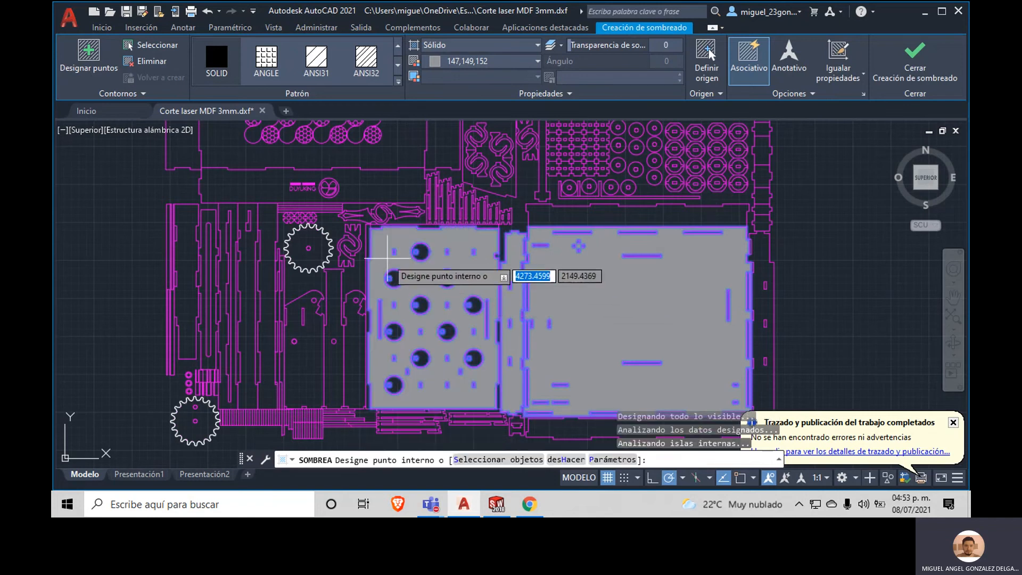
{"action": "left_click", "coordinate": [334, 327]}
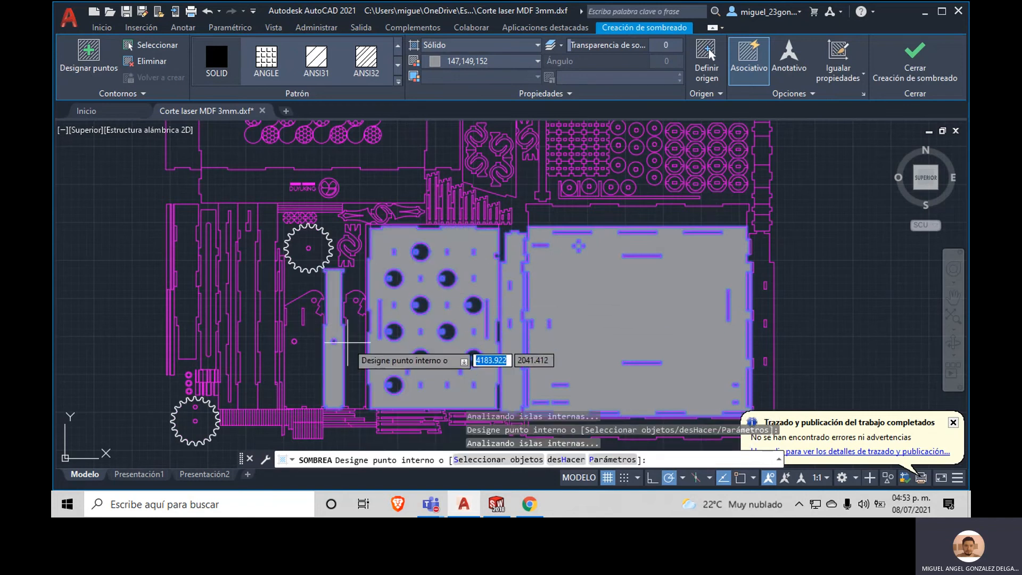
{"action": "left_click", "coordinate": [322, 338]}
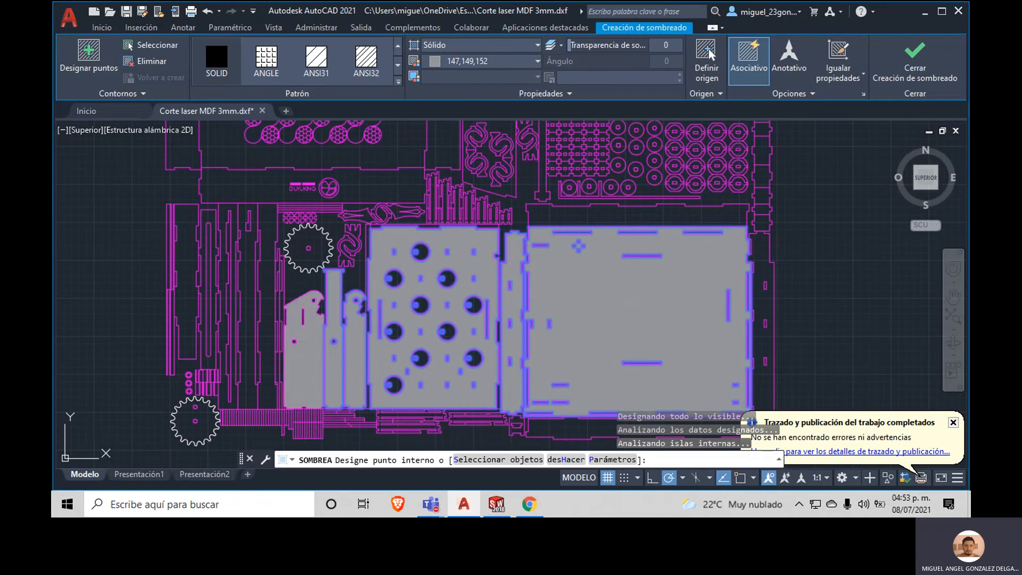
{"action": "left_click", "coordinate": [307, 251]}
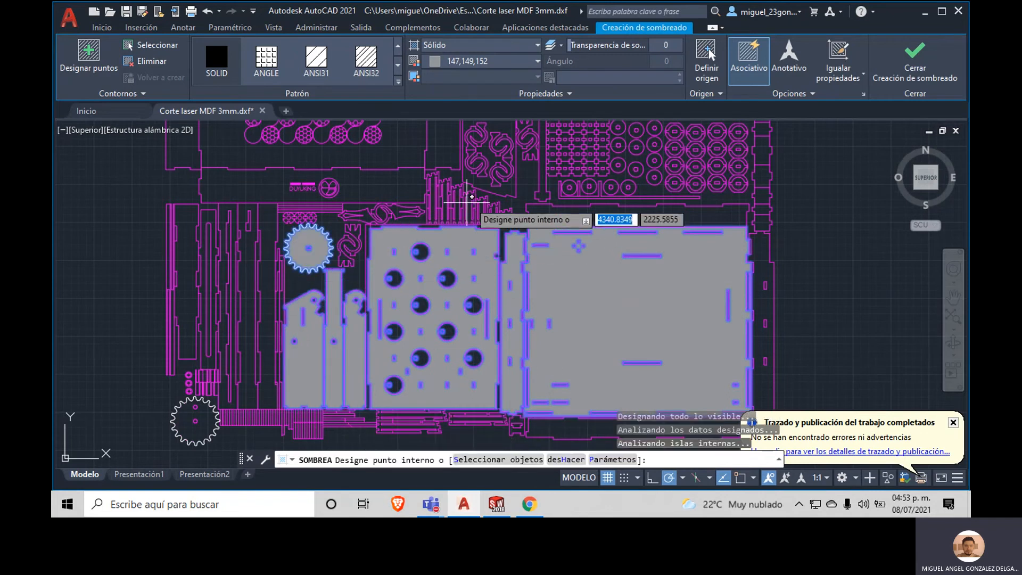
Step: Fill the angled plate with S-shaped cutouts, the large square grid panel and the interlocked double-pointed ornament, and finish the hatch
{"action": "left_click", "coordinate": [507, 186]}
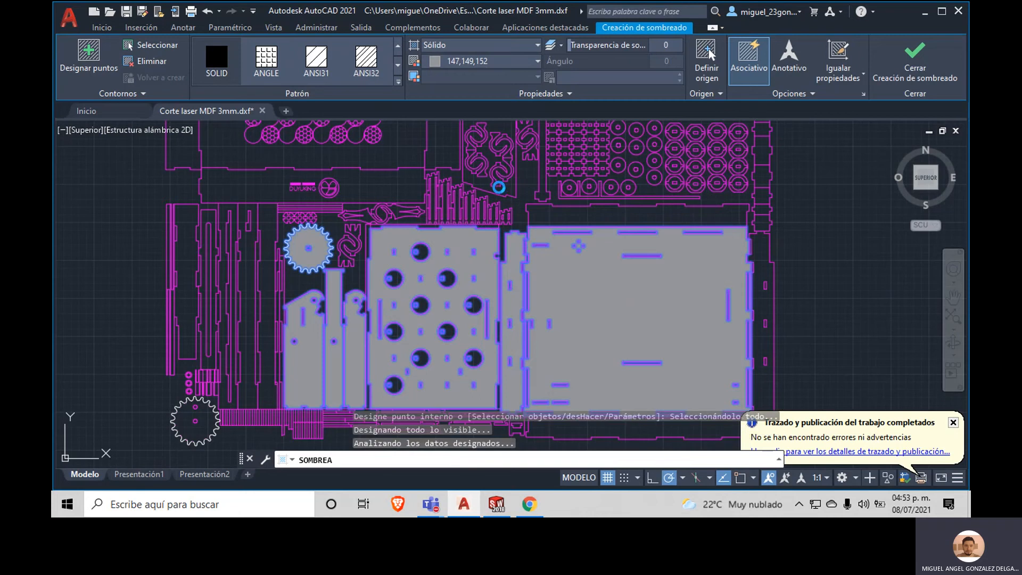
{"action": "left_click", "coordinate": [408, 184]}
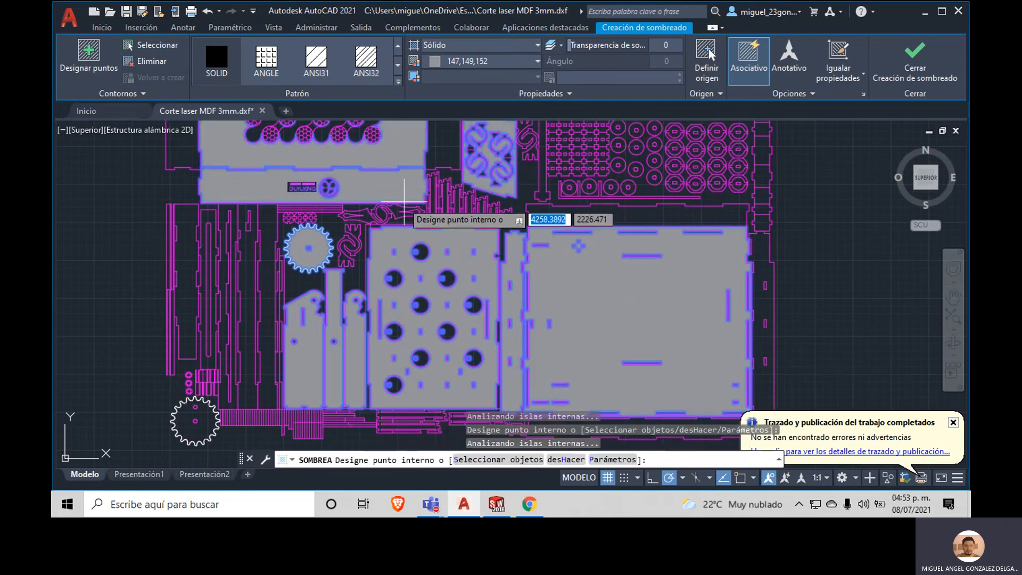
{"action": "scroll", "coordinate": [398, 202], "scroll_direction": "down", "scroll_amount": 4}
{"action": "scroll", "coordinate": [408, 216], "scroll_direction": "up", "scroll_amount": 10}
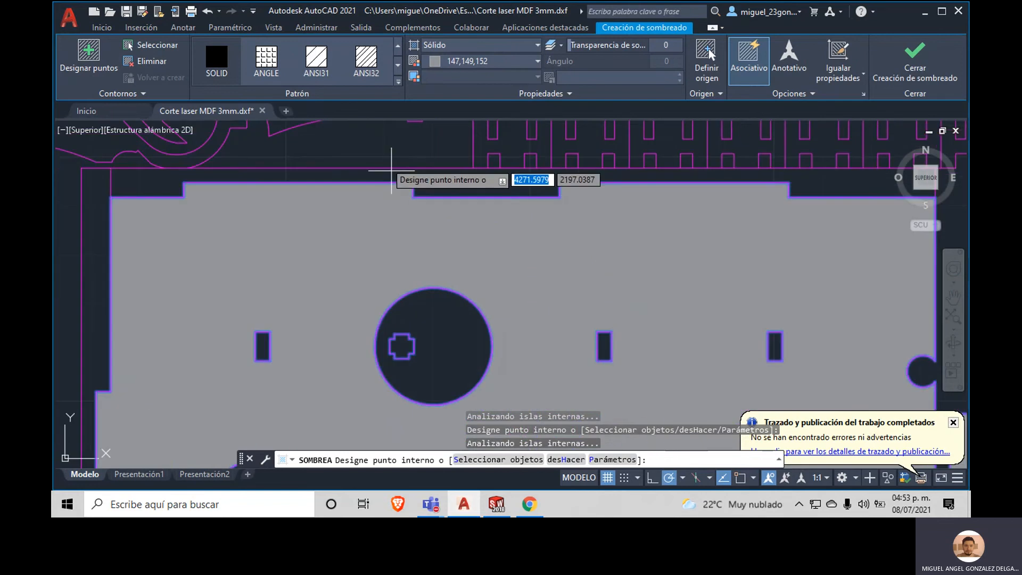
{"action": "middle_click_drag", "start_coordinate": [366, 169], "coordinate": [530, 321]}
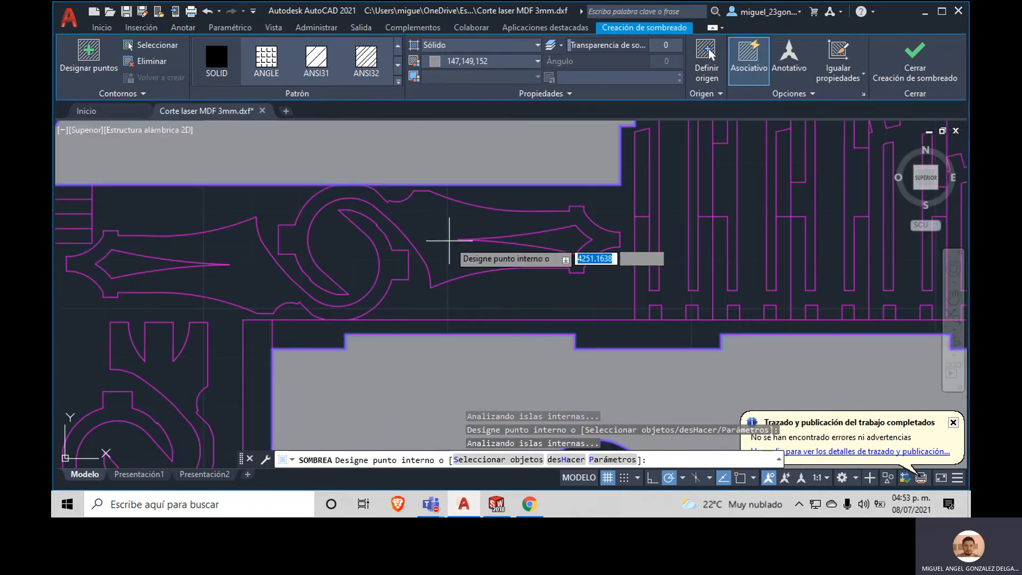
{"action": "left_click", "coordinate": [432, 242]}
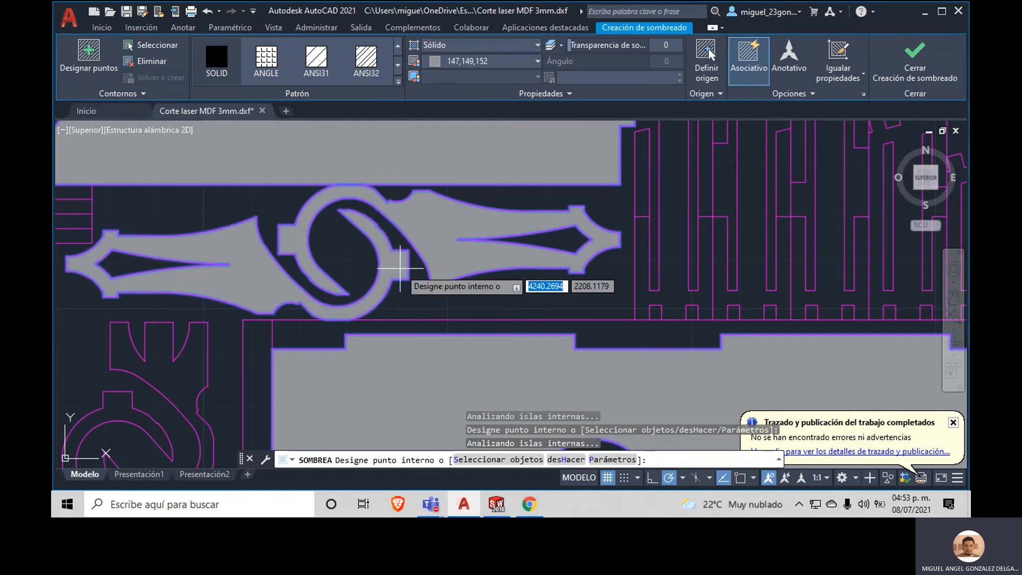
{"action": "key", "text": "Escape"}
{"action": "key", "text": "Escape"}
Step: Examine the filled parts up close, comparing solid material with the holes and slots, and view them within the whole layout
{"action": "scroll", "coordinate": [519, 282], "scroll_direction": "up", "scroll_amount": 5}
{"action": "scroll", "coordinate": [519, 282], "scroll_direction": "down", "scroll_amount": 8}
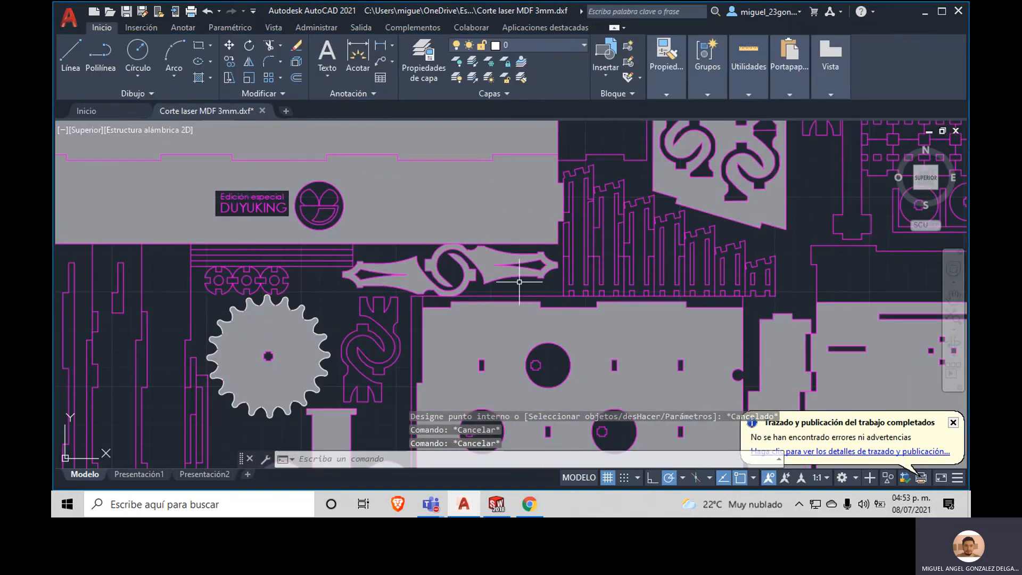
{"action": "middle_click_drag", "start_coordinate": [611, 402], "coordinate": [575, 282]}
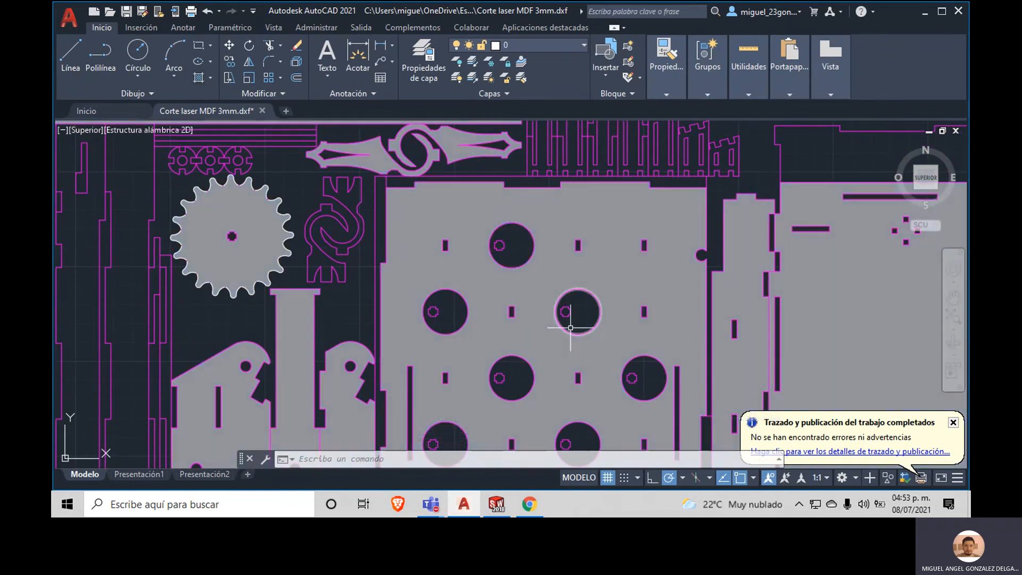
{"action": "scroll", "coordinate": [487, 246], "scroll_direction": "down", "scroll_amount": 2}
{"action": "scroll", "coordinate": [487, 245], "scroll_direction": "down", "scroll_amount": 2}
{"action": "middle_click_drag", "start_coordinate": [555, 289], "coordinate": [374, 304]}
{"action": "scroll", "coordinate": [453, 271], "scroll_direction": "up", "scroll_amount": 4}
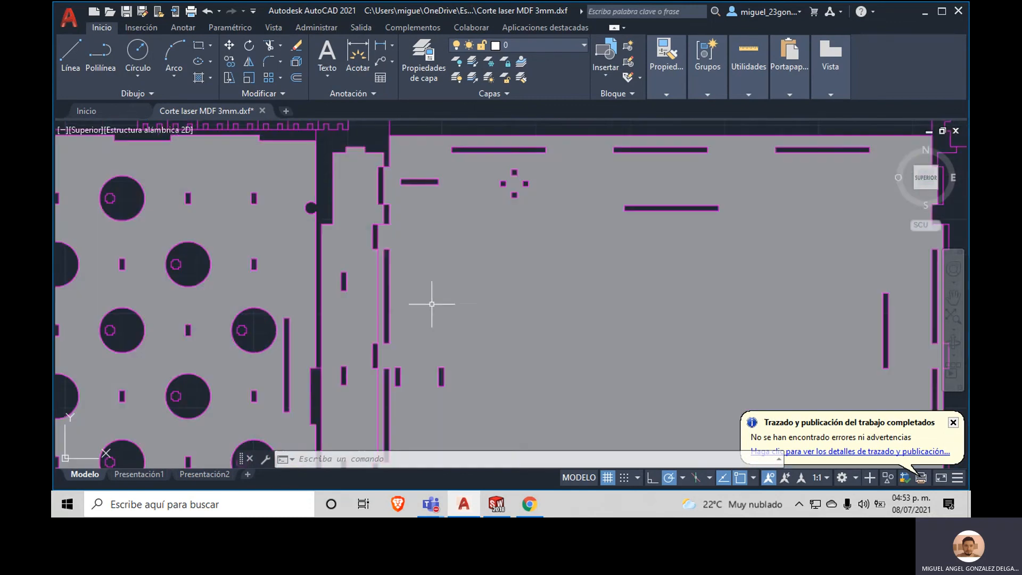
{"action": "scroll", "coordinate": [324, 273], "scroll_direction": "down", "scroll_amount": 5}
{"action": "scroll", "coordinate": [333, 237], "scroll_direction": "down", "scroll_amount": 4}
{"action": "middle_click_drag", "start_coordinate": [333, 234], "coordinate": [338, 228]}
{"action": "scroll", "coordinate": [307, 157], "scroll_direction": "up", "scroll_amount": 2}
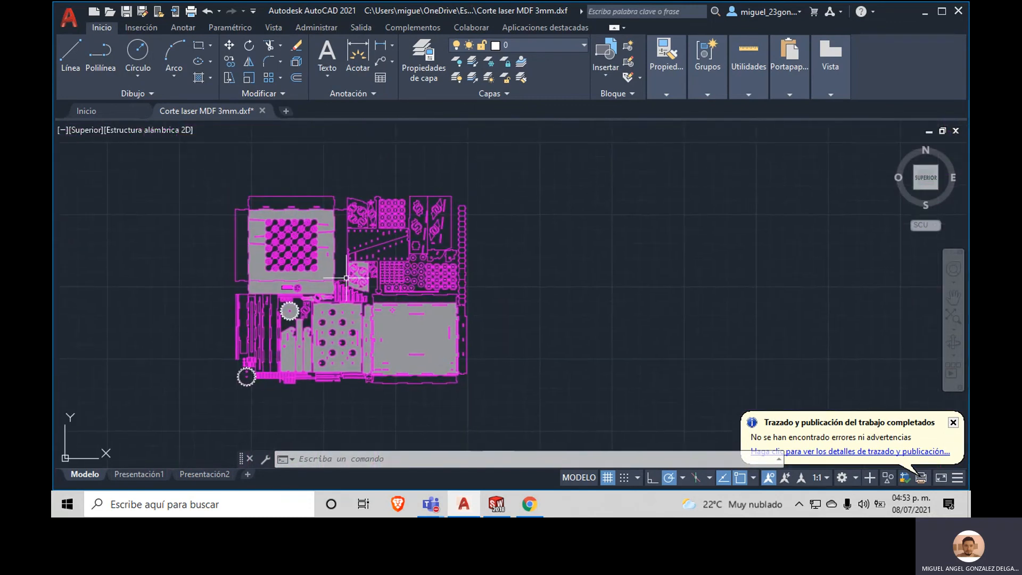
Step: Set up a plot with AutoCAD PDF (High Quality Print).pc3 and a window area enclosing the whole duplicated layout
{"action": "left_click", "coordinate": [190, 10]}
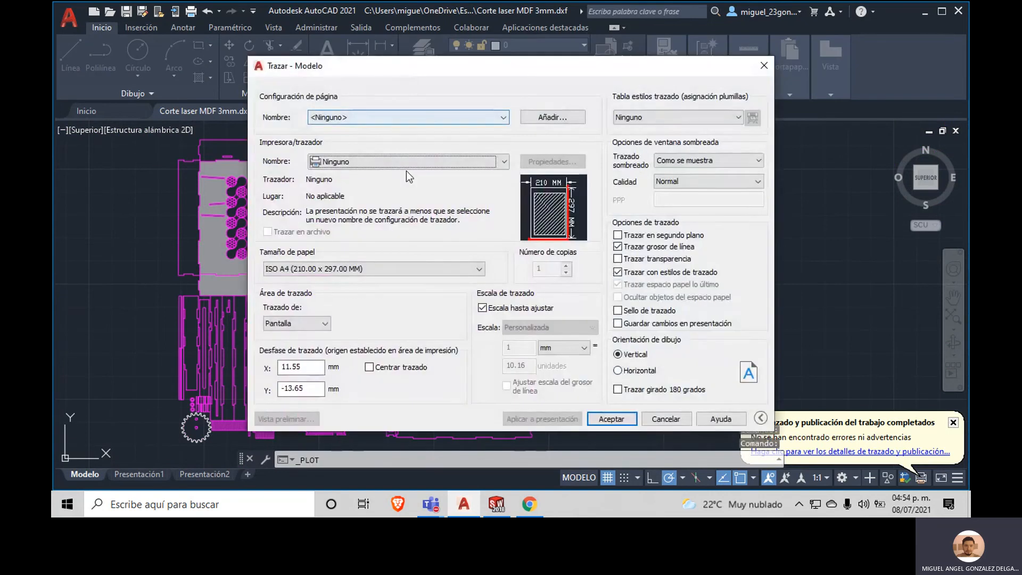
{"action": "left_click", "coordinate": [496, 160]}
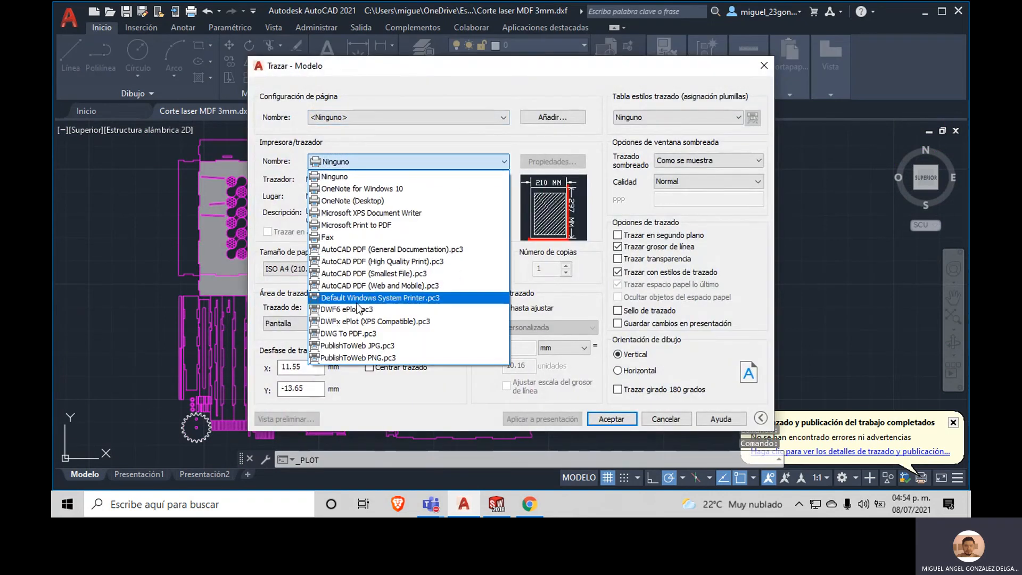
{"action": "left_click", "coordinate": [380, 262]}
{"action": "left_click", "coordinate": [297, 323]}
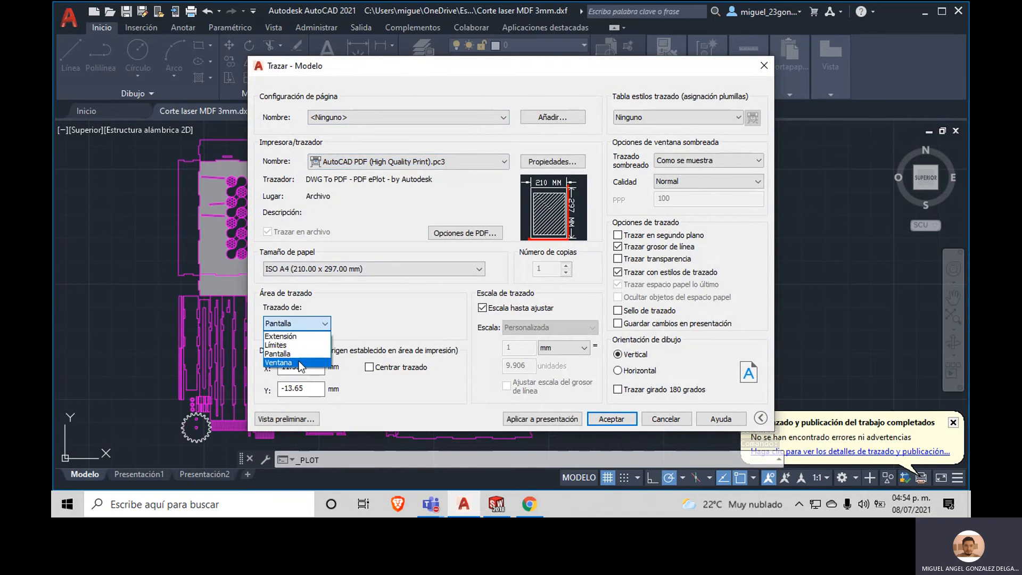
{"action": "left_click", "coordinate": [297, 323]}
{"action": "left_click", "coordinate": [298, 358]}
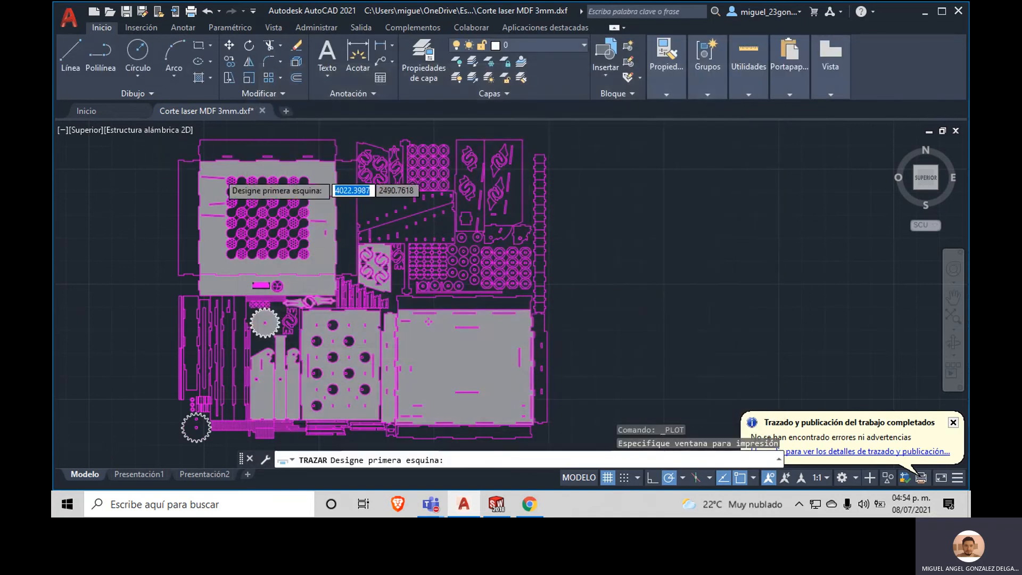
{"action": "scroll", "coordinate": [218, 172], "scroll_direction": "down", "scroll_amount": 4}
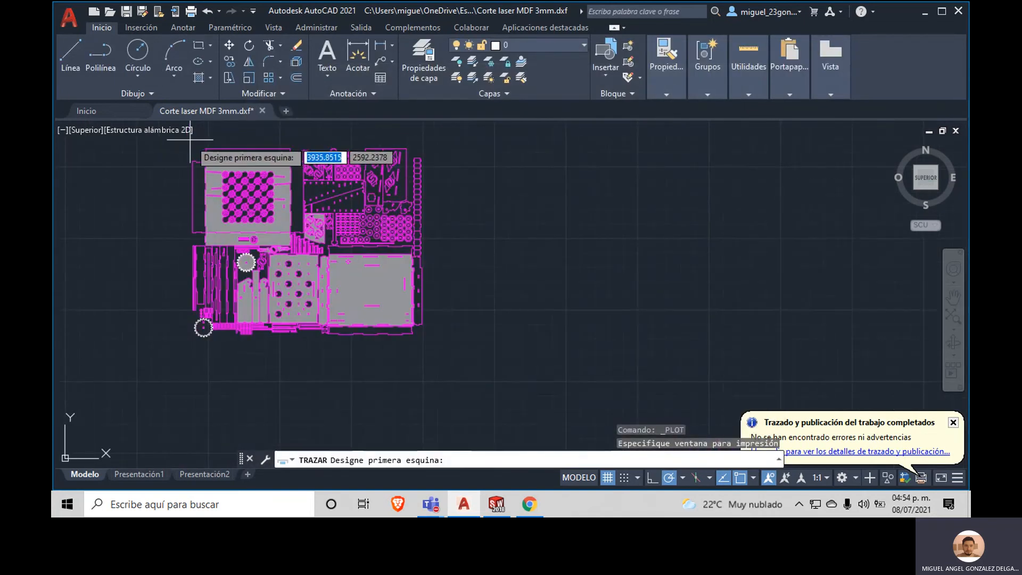
{"action": "left_click", "coordinate": [186, 141]}
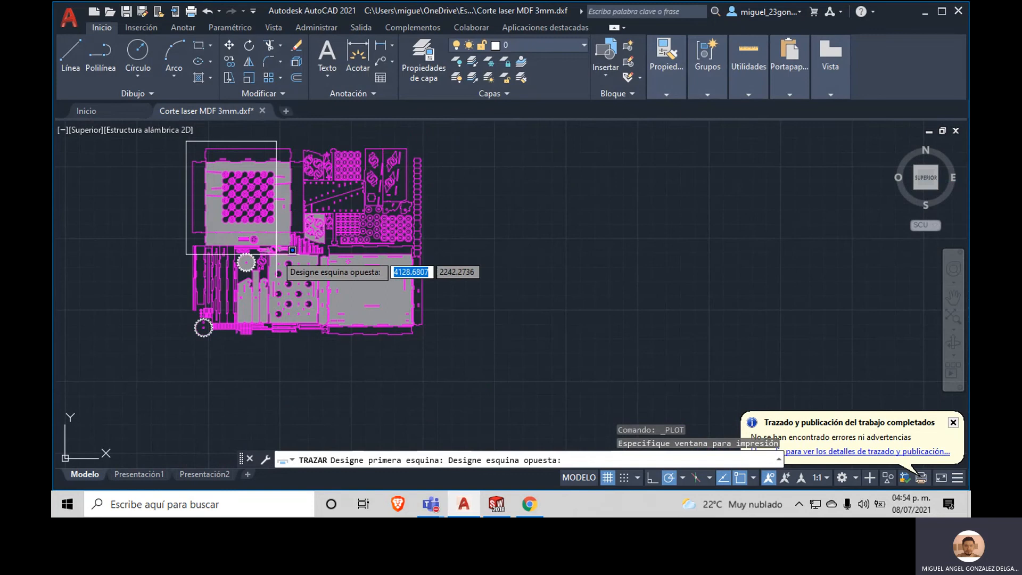
{"action": "left_click", "coordinate": [426, 341]}
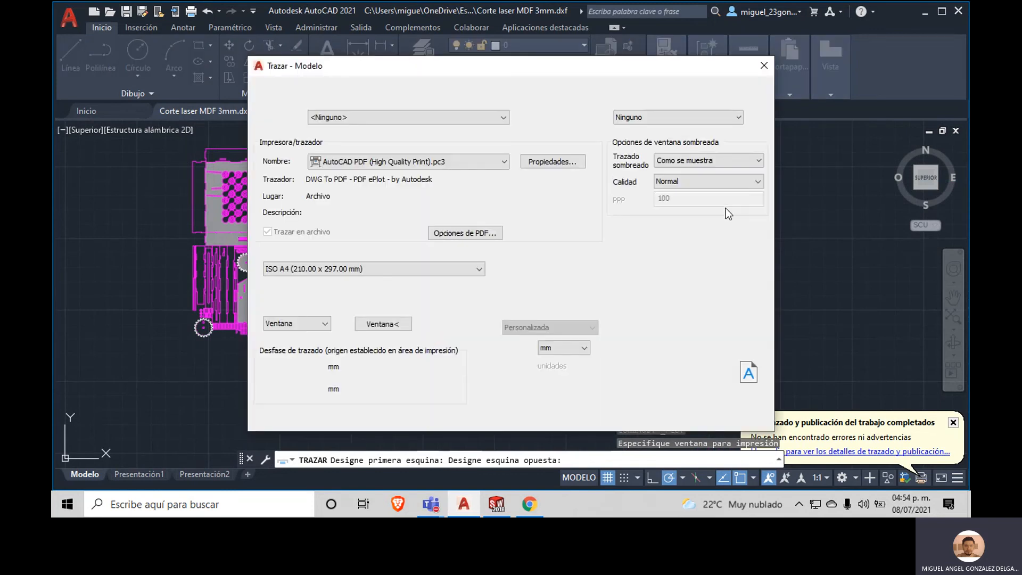
Step: Set the plot quality to Máximo, the drawing orientation to Horizontal, and centre the plot on the sheet
{"action": "left_click", "coordinate": [701, 186]}
{"action": "left_click", "coordinate": [676, 229]}
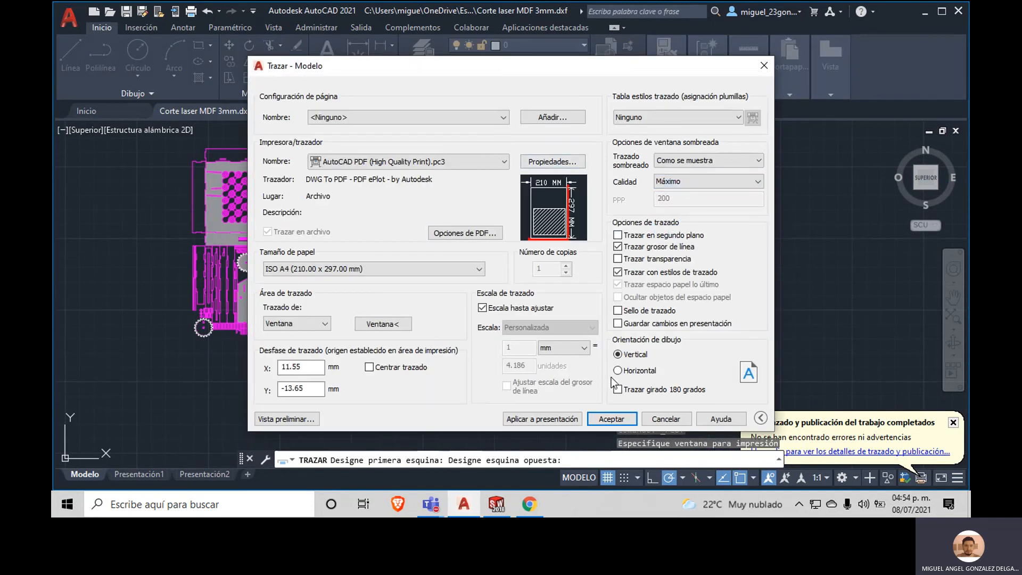
{"action": "left_click", "coordinate": [634, 372]}
{"action": "left_click", "coordinate": [425, 368]}
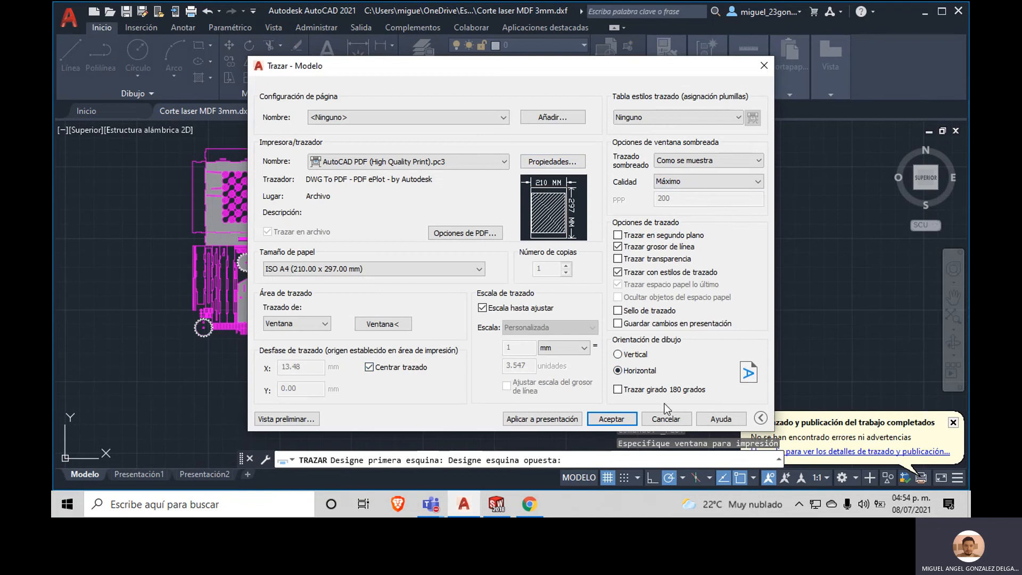
Step: Plot the layout to a PDF on the desktop named "Corte laser MDF 3mm-Modelo6"
{"action": "left_click", "coordinate": [613, 420]}
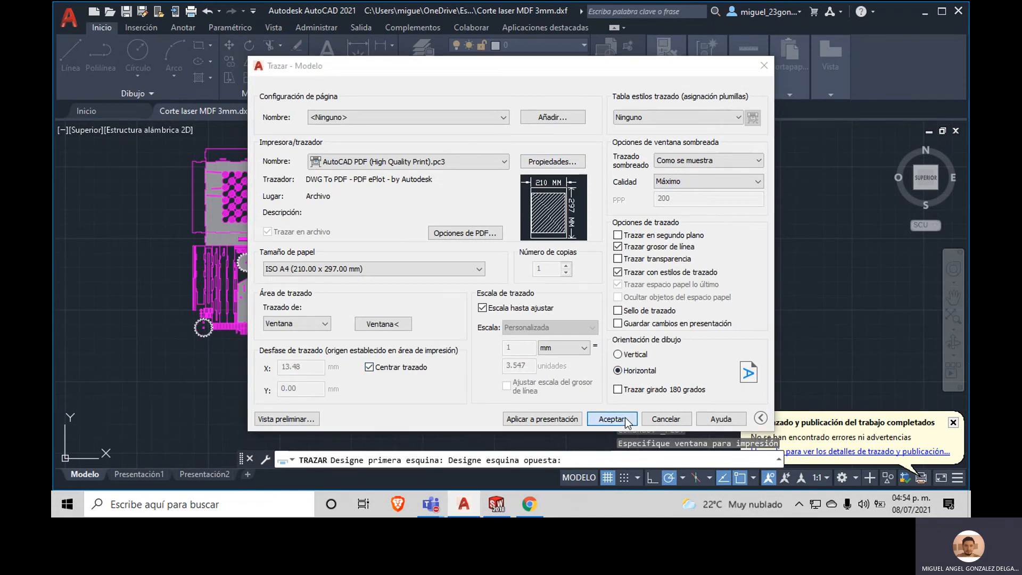
{"action": "left_click", "coordinate": [333, 221]}
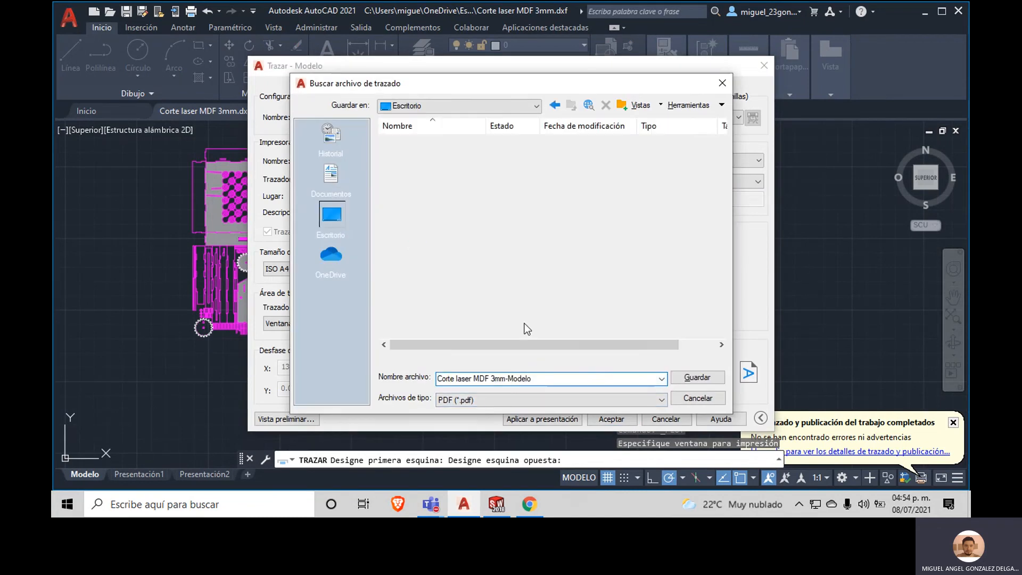
{"action": "left_click", "coordinate": [550, 379]}
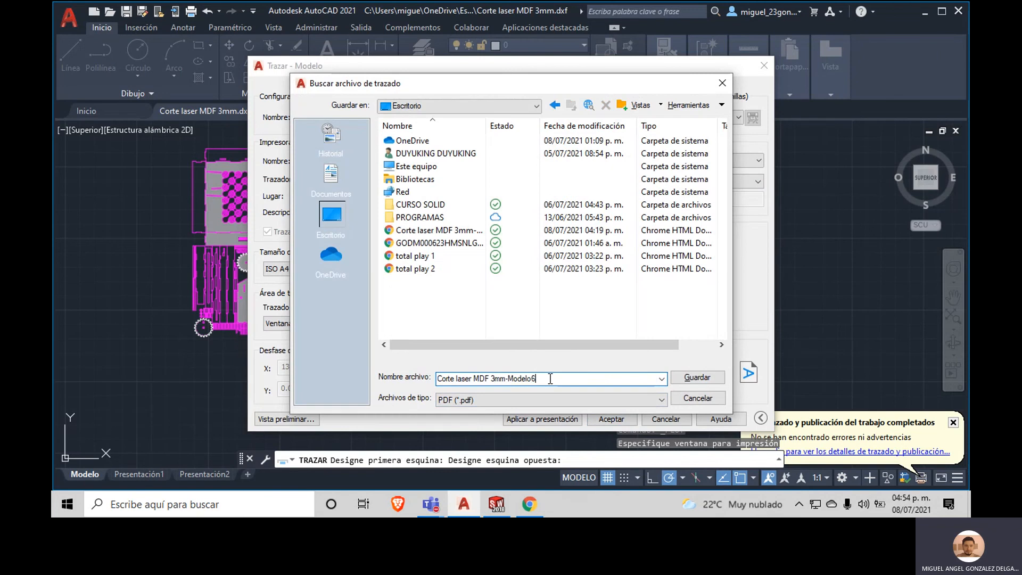
{"action": "key", "text": "Return"}
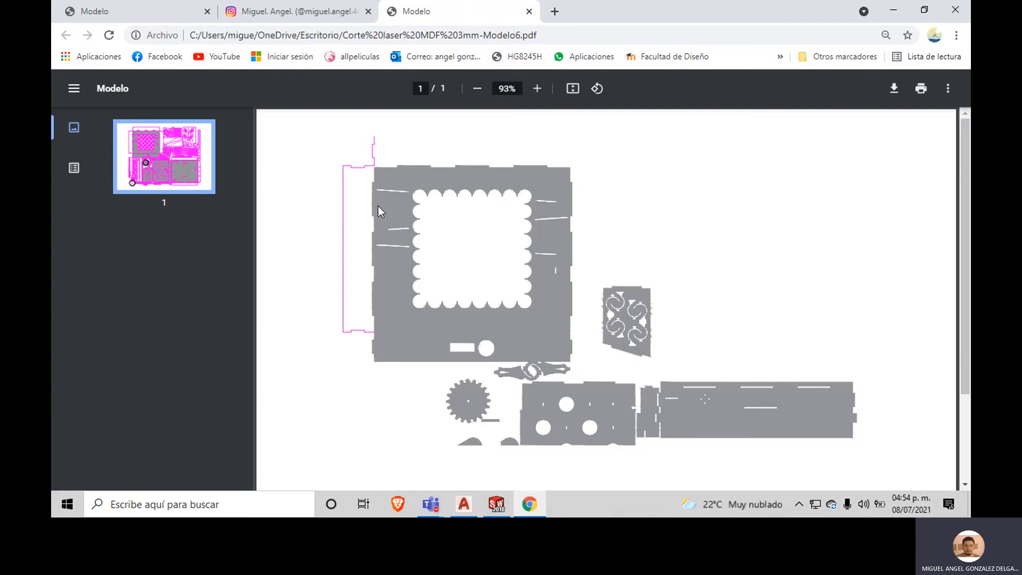
Step: Review the plotted PDF from the upper panels down to the lower strips, checking the grey fills against the magenta outlines
{"action": "scroll", "coordinate": [335, 151], "scroll_direction": "down", "scroll_amount": 2}
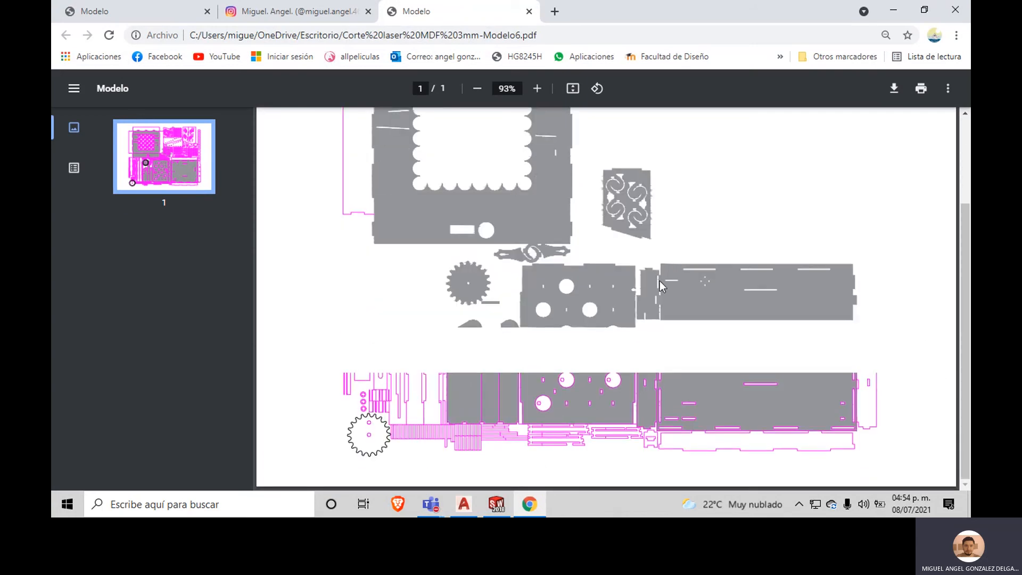
{"action": "scroll", "coordinate": [621, 357], "scroll_direction": "up", "scroll_amount": 2}
{"action": "scroll", "coordinate": [714, 257], "scroll_direction": "down", "scroll_amount": 2}
{"action": "scroll", "coordinate": [657, 377], "scroll_direction": "up", "scroll_amount": 2}
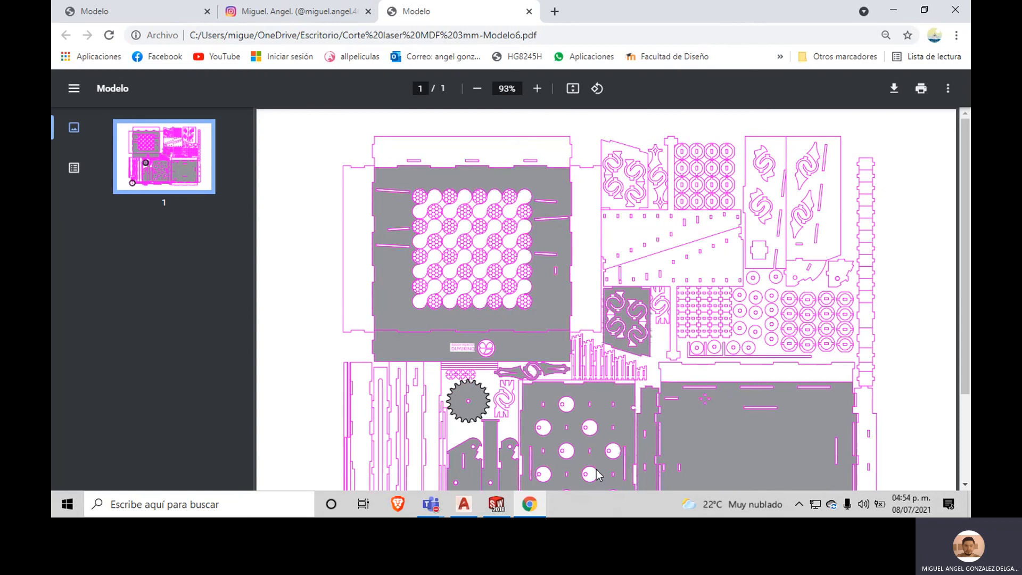
Step: Compare the grey-filled panels with the unfilled magenta parts across the plotted PDF, checking how tightly the pieces nest
{"action": "scroll", "coordinate": [754, 269], "scroll_direction": "down", "scroll_amount": 1}
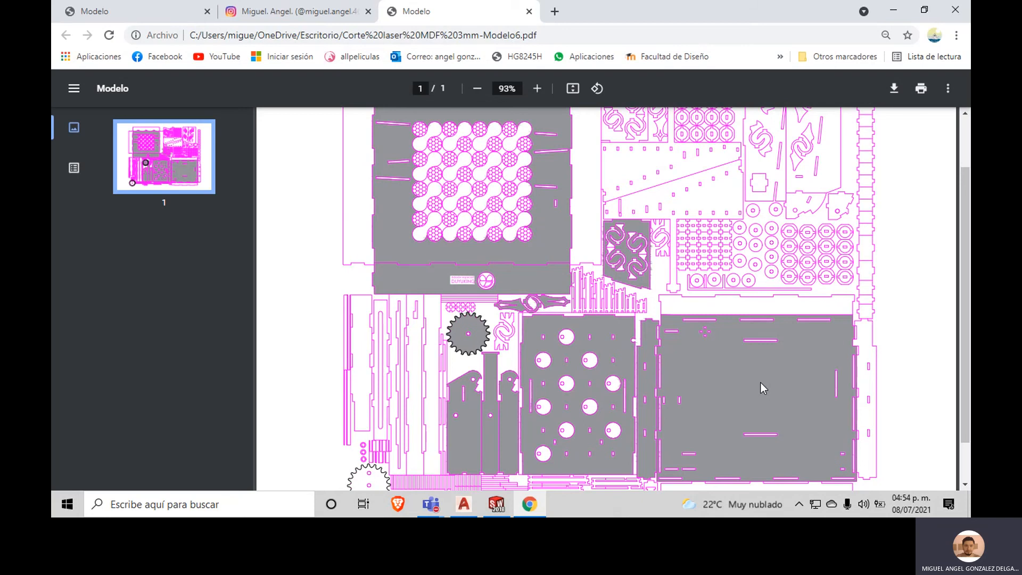
{"action": "scroll", "coordinate": [742, 344], "scroll_direction": "down", "scroll_amount": 1}
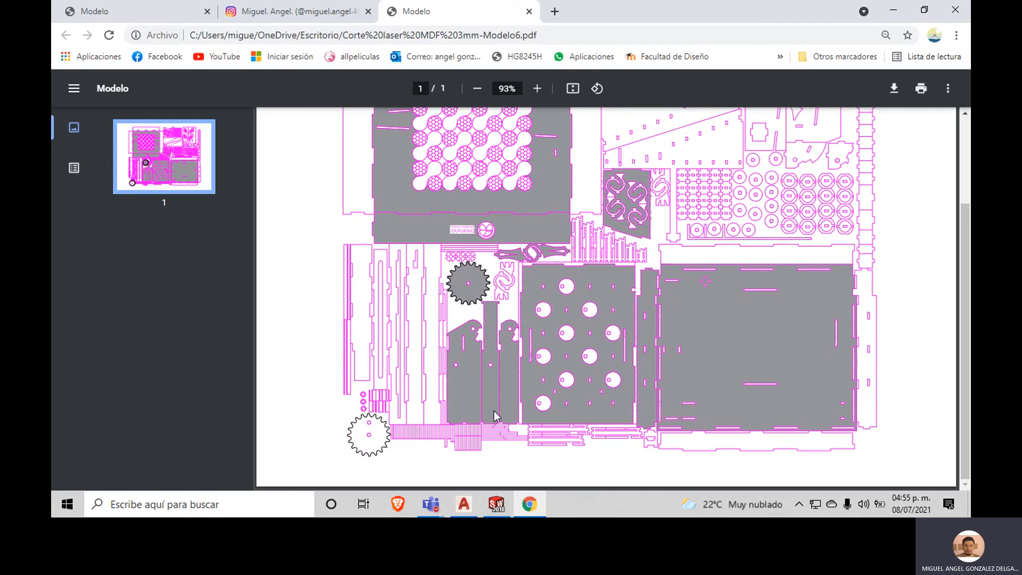
{"action": "scroll", "coordinate": [562, 404], "scroll_direction": "up", "scroll_amount": 2}
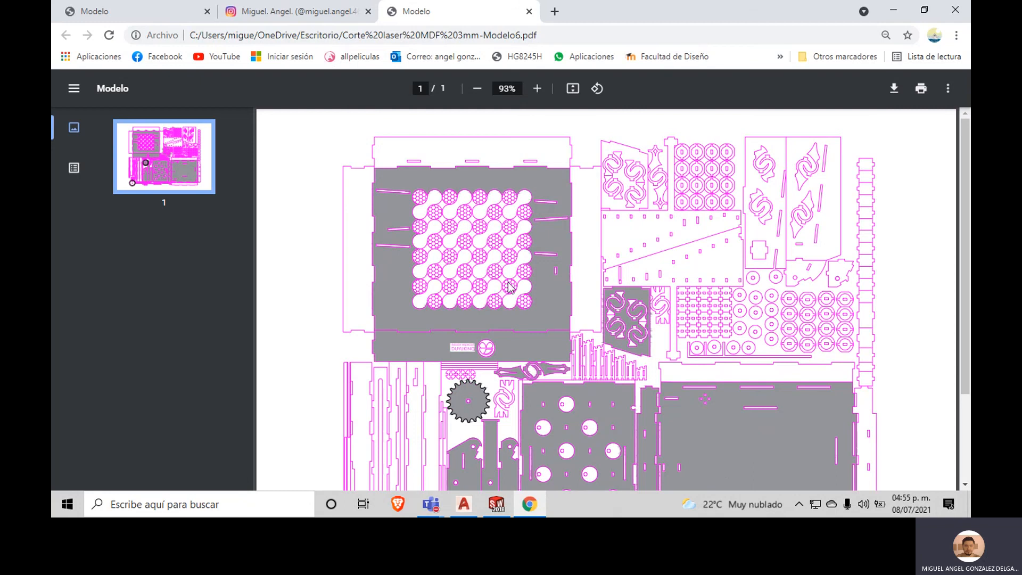
{"action": "scroll", "coordinate": [530, 301], "scroll_direction": "down", "scroll_amount": 2}
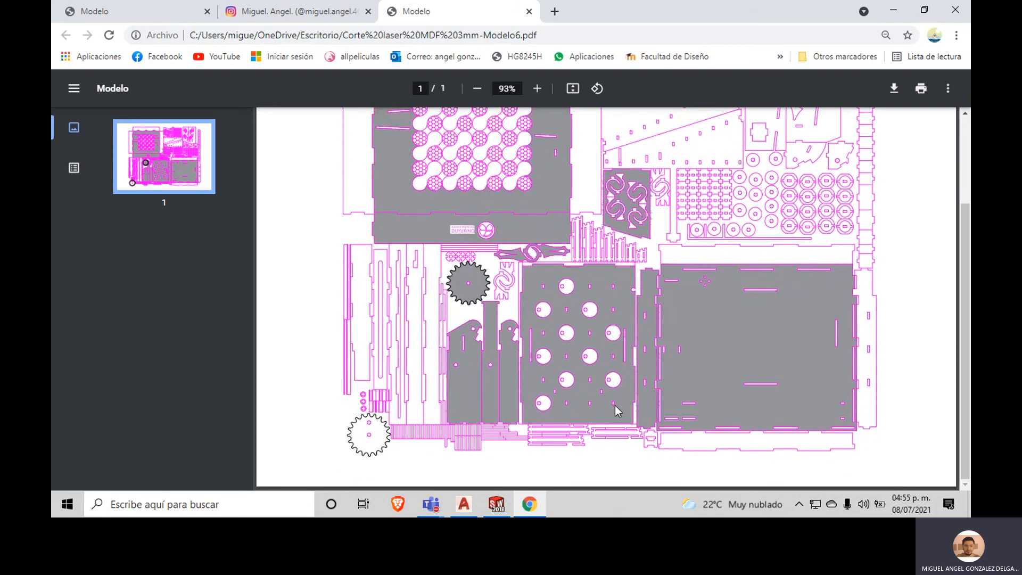
{"action": "scroll", "coordinate": [656, 393], "scroll_direction": "up", "scroll_amount": 1}
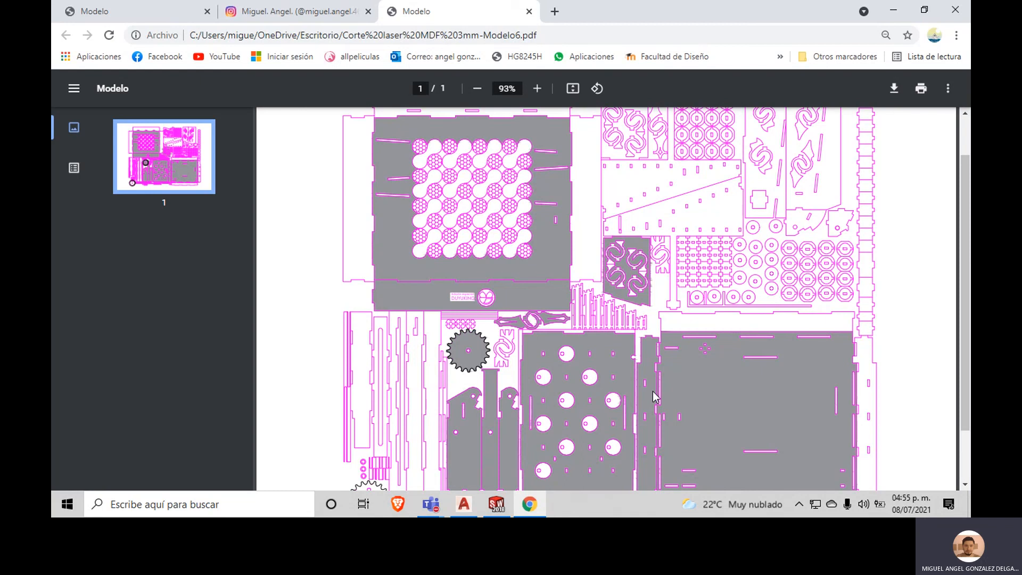
{"action": "scroll", "coordinate": [596, 421], "scroll_direction": "down", "scroll_amount": 1}
{"action": "scroll", "coordinate": [658, 323], "scroll_direction": "up", "scroll_amount": 3}
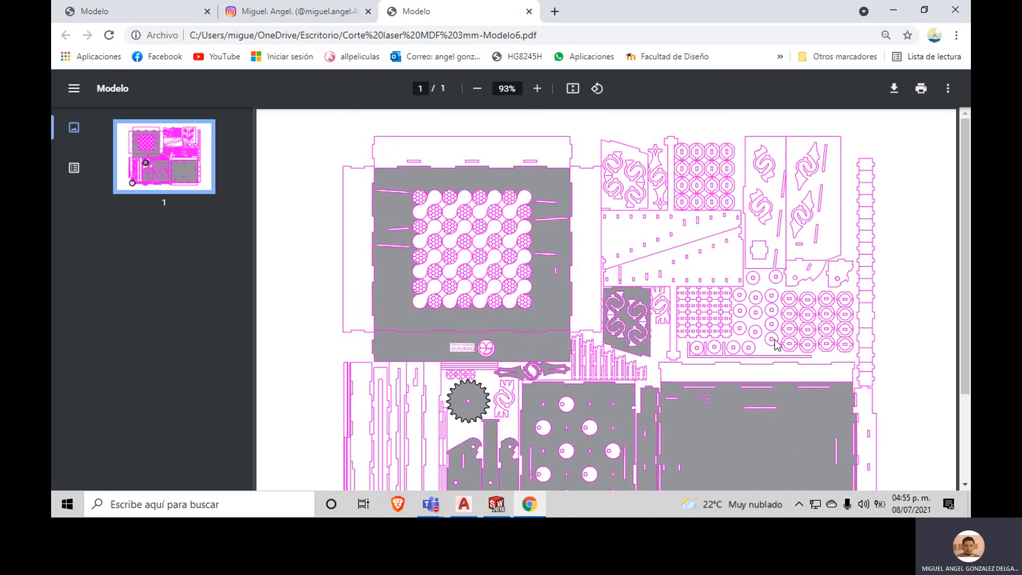
Step: Close the plotted PDF, the Instagram reference post and the browser to return to the AutoCAD drawing
{"action": "left_click", "coordinate": [530, 11]}
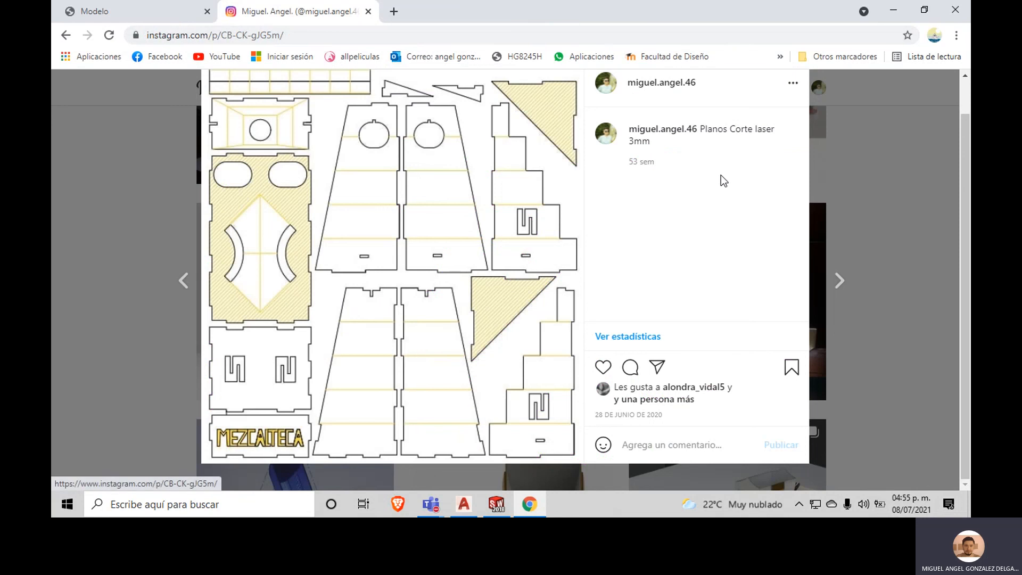
{"action": "left_click", "coordinate": [368, 11]}
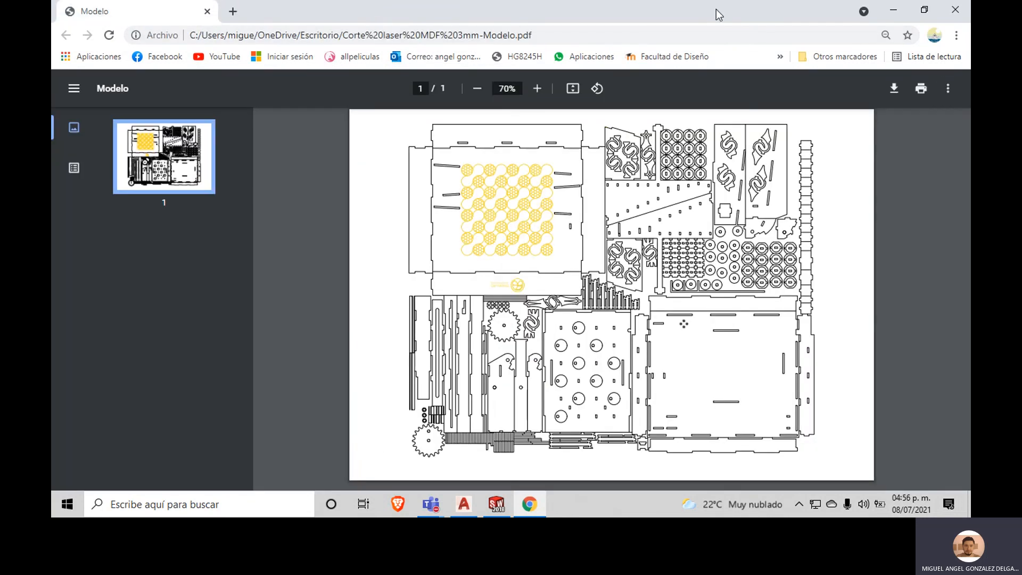
{"action": "left_click", "coordinate": [956, 9]}
{"action": "middle_click_drag", "start_coordinate": [471, 302], "coordinate": [628, 325]}
{"action": "scroll", "coordinate": [515, 324], "scroll_direction": "up", "scroll_amount": 2}
{"action": "mouse_move", "coordinate": [537, 337]}
{"action": "middle_mouse_down"}
{"action": "mouse_move", "coordinate": [543, 312]}
{"action": "mouse_move", "coordinate": [497, 333]}
{"action": "mouse_move", "coordinate": [517, 350]}
{"action": "middle_mouse_up"}
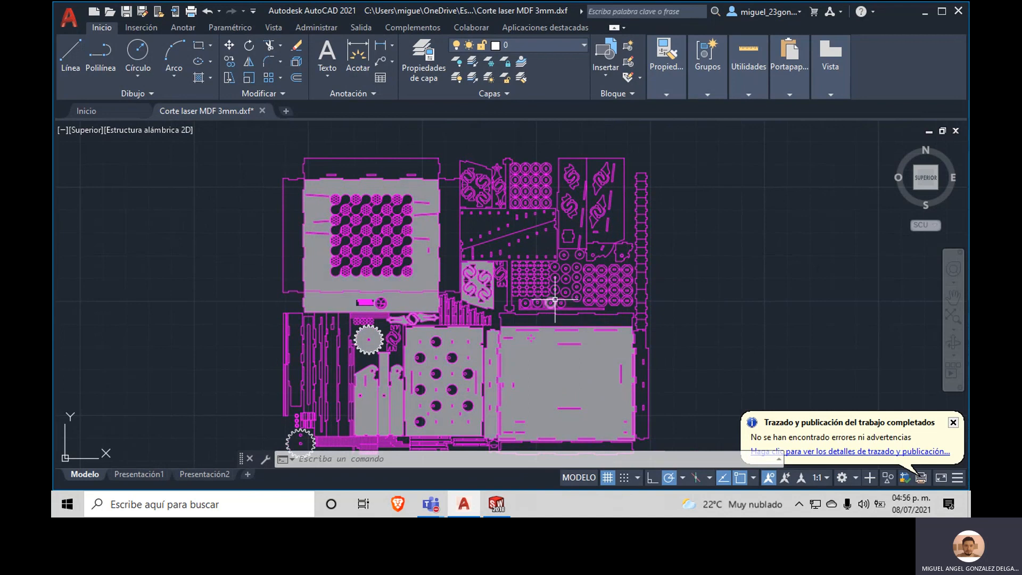
{"action": "mouse_move", "coordinate": [730, 259]}
{"action": "middle_mouse_down"}
{"action": "mouse_move", "coordinate": [713, 272]}
{"action": "mouse_move", "coordinate": [625, 249]}
{"action": "middle_mouse_up"}
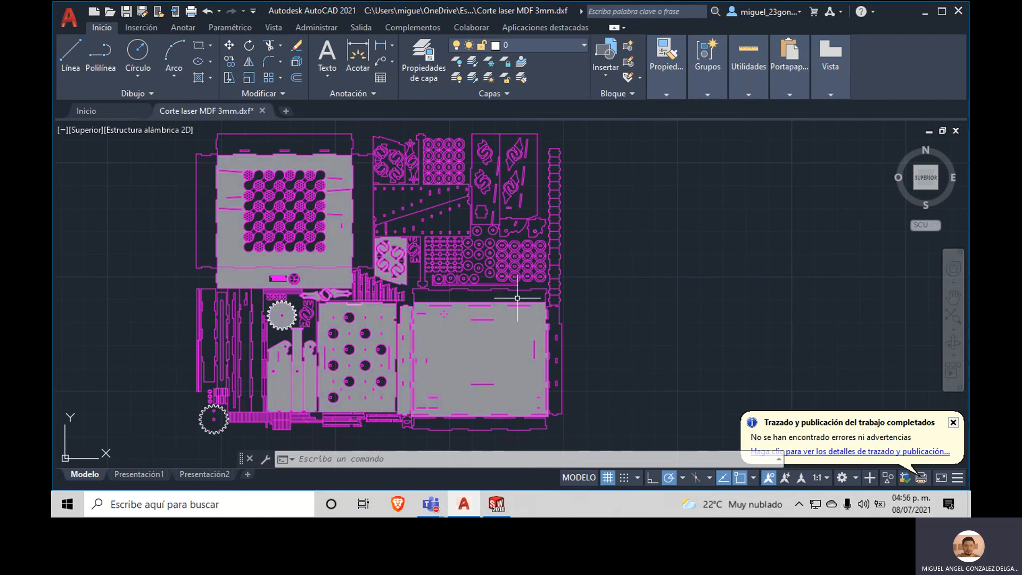
{"action": "mouse_move", "coordinate": [529, 297]}
{"action": "middle_mouse_down"}
{"action": "mouse_move", "coordinate": [479, 313]}
{"action": "mouse_move", "coordinate": [489, 298]}
{"action": "middle_mouse_up"}
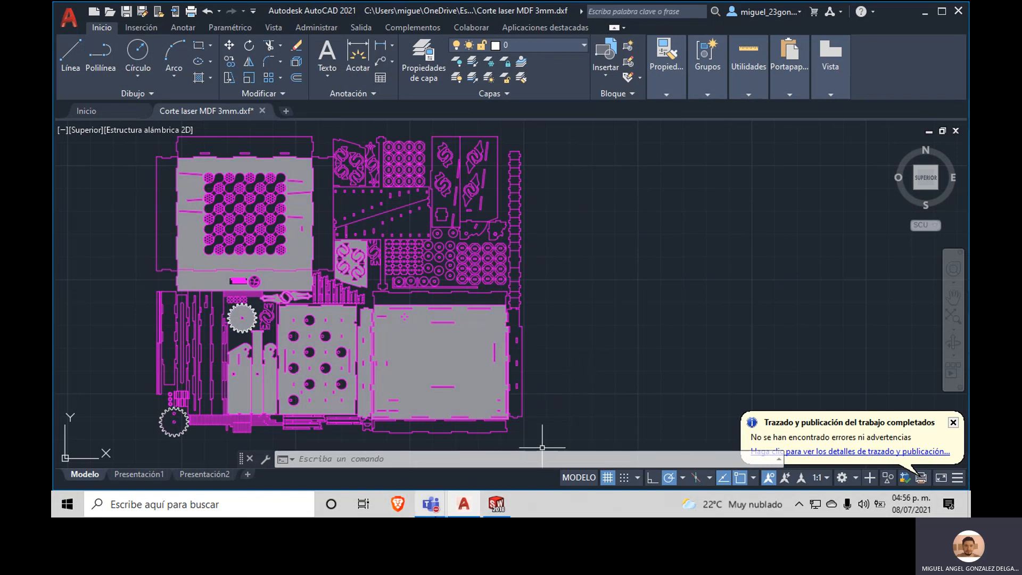
Step: Switch to the Teams meeting, mute the microphone and stop sharing the screen
{"action": "mouse_move", "coordinate": [436, 512]}
{"action": "left_click", "coordinate": [453, 415]}
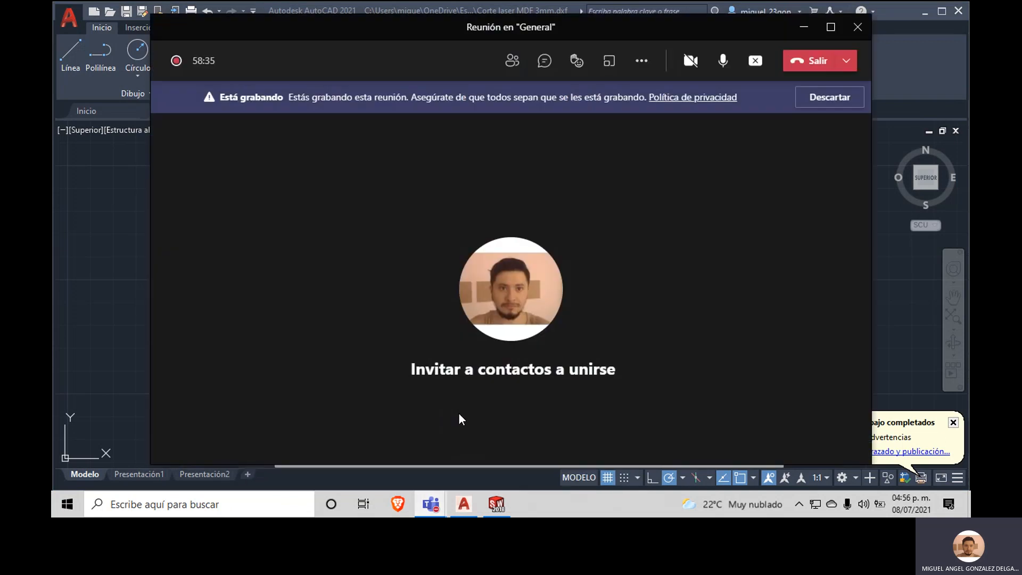
{"action": "left_click", "coordinate": [724, 60]}
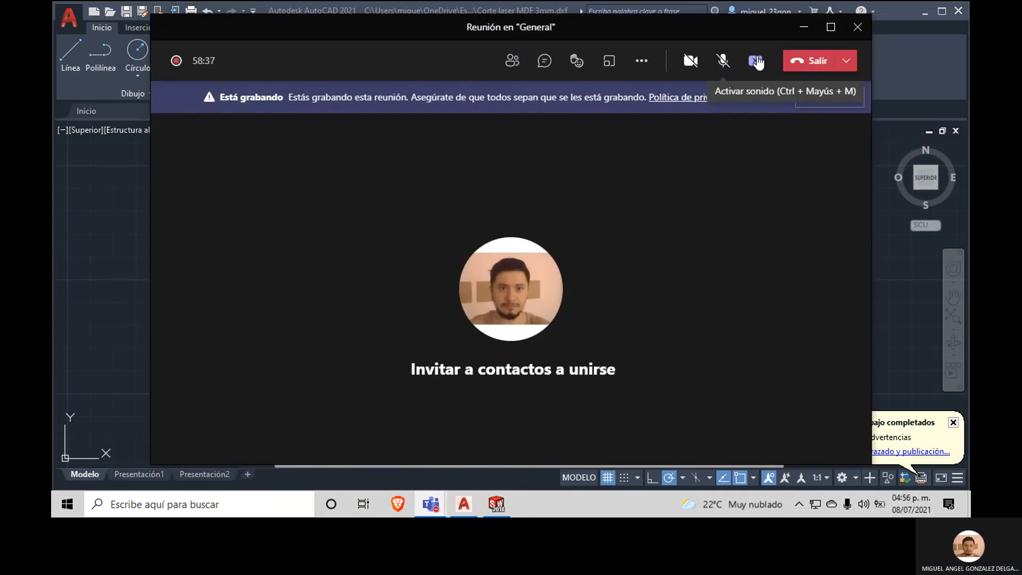
{"action": "left_click", "coordinate": [756, 61]}
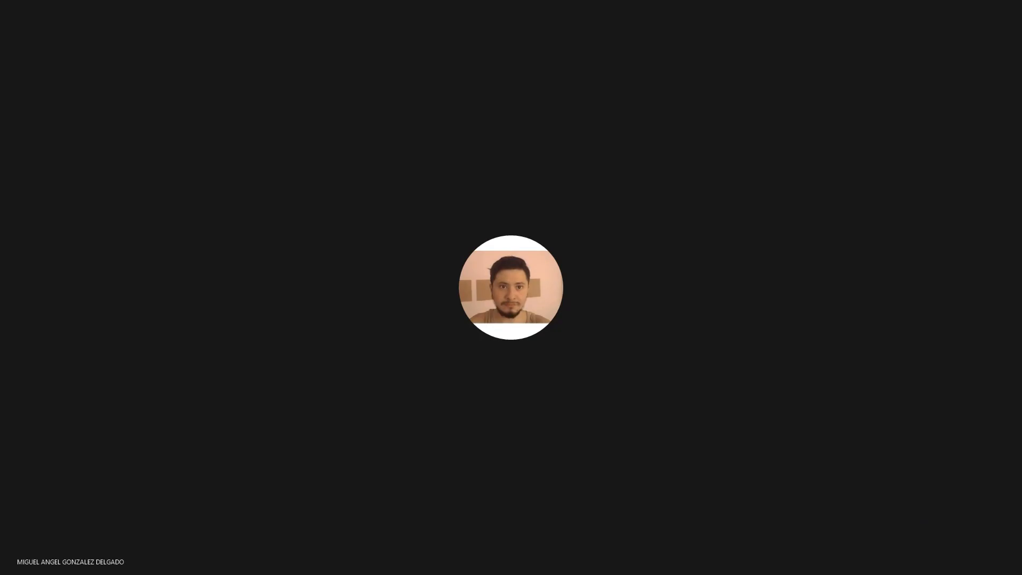